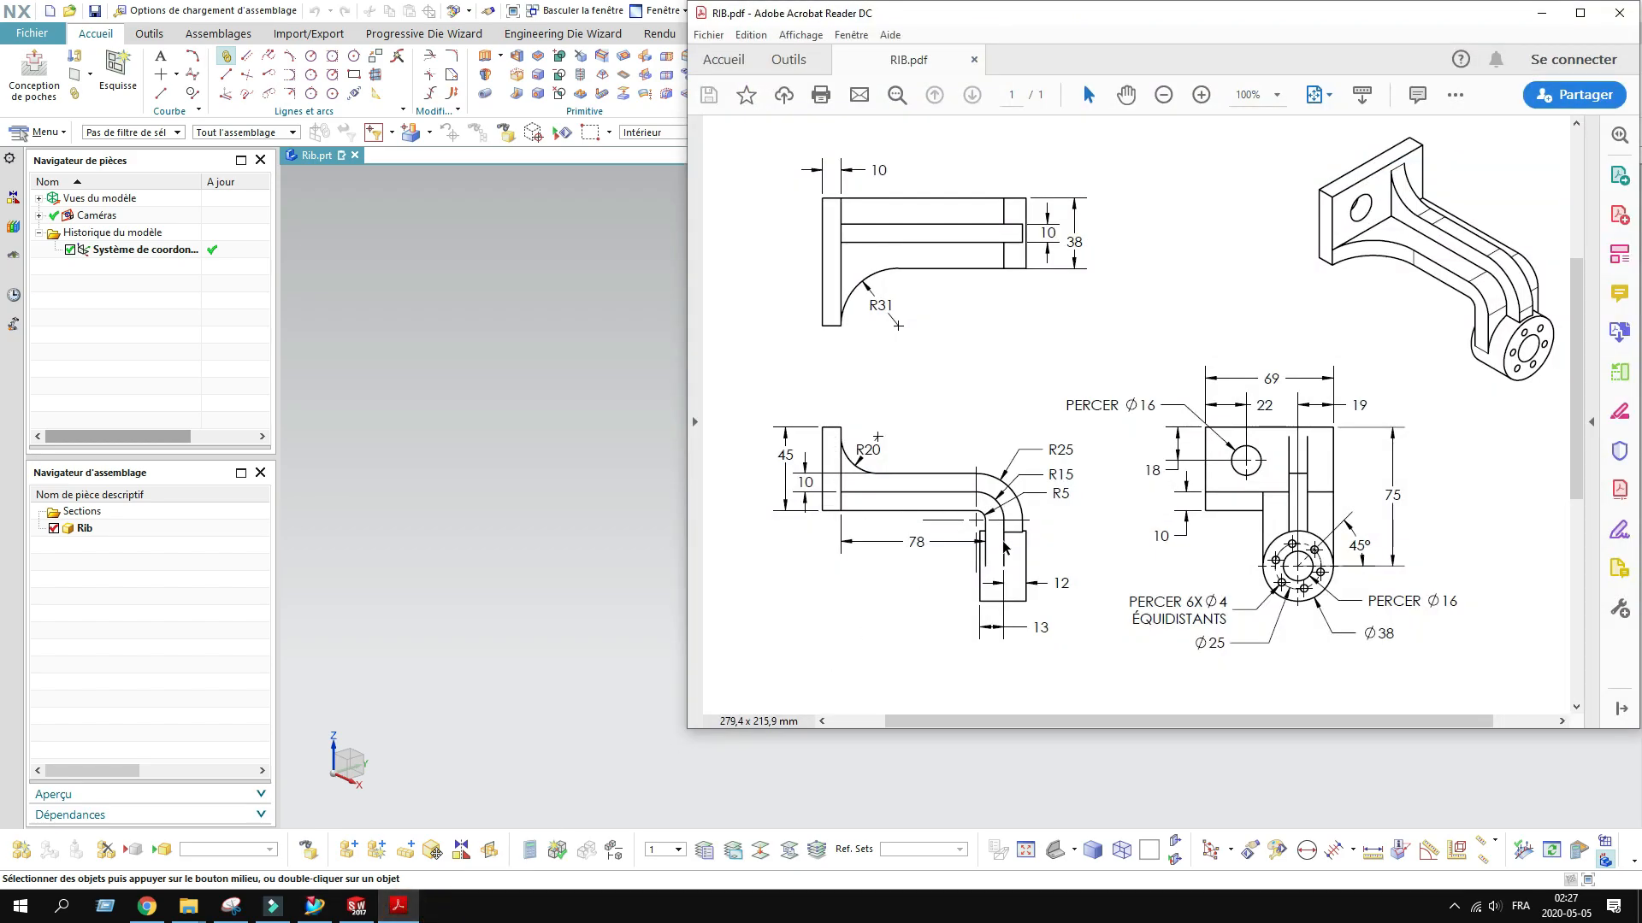
# Step: Start an extrusion with a new sketch on the XZ plane and draw a 45 mm vertical line up from the origin
pyautogui.click(1542, 13)
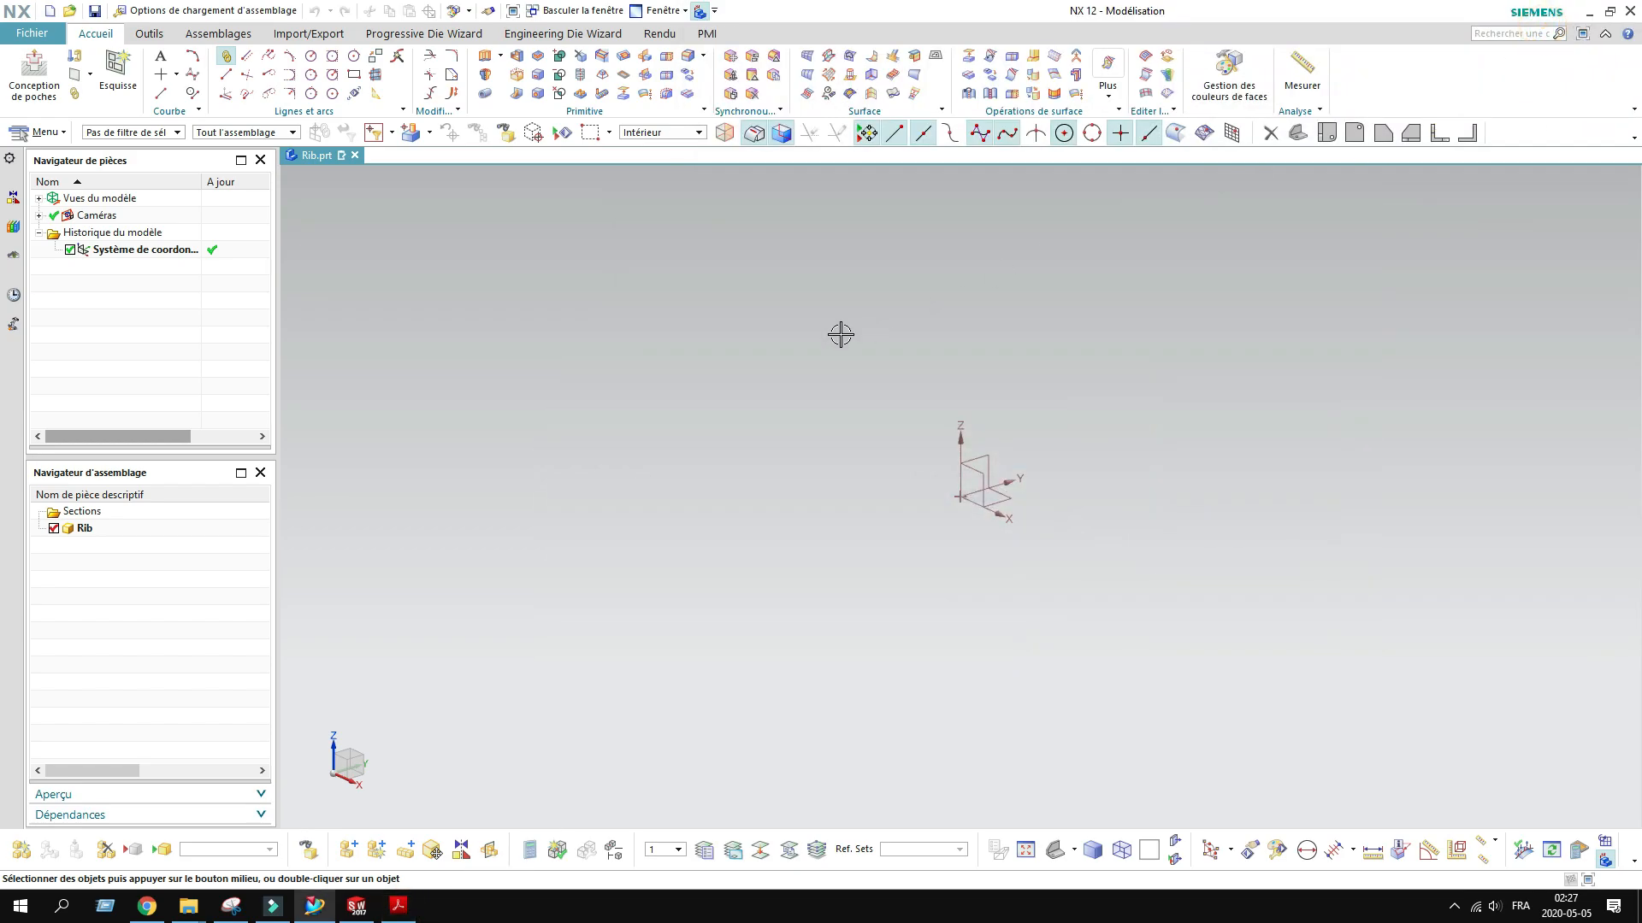
pyautogui.click(485, 56)
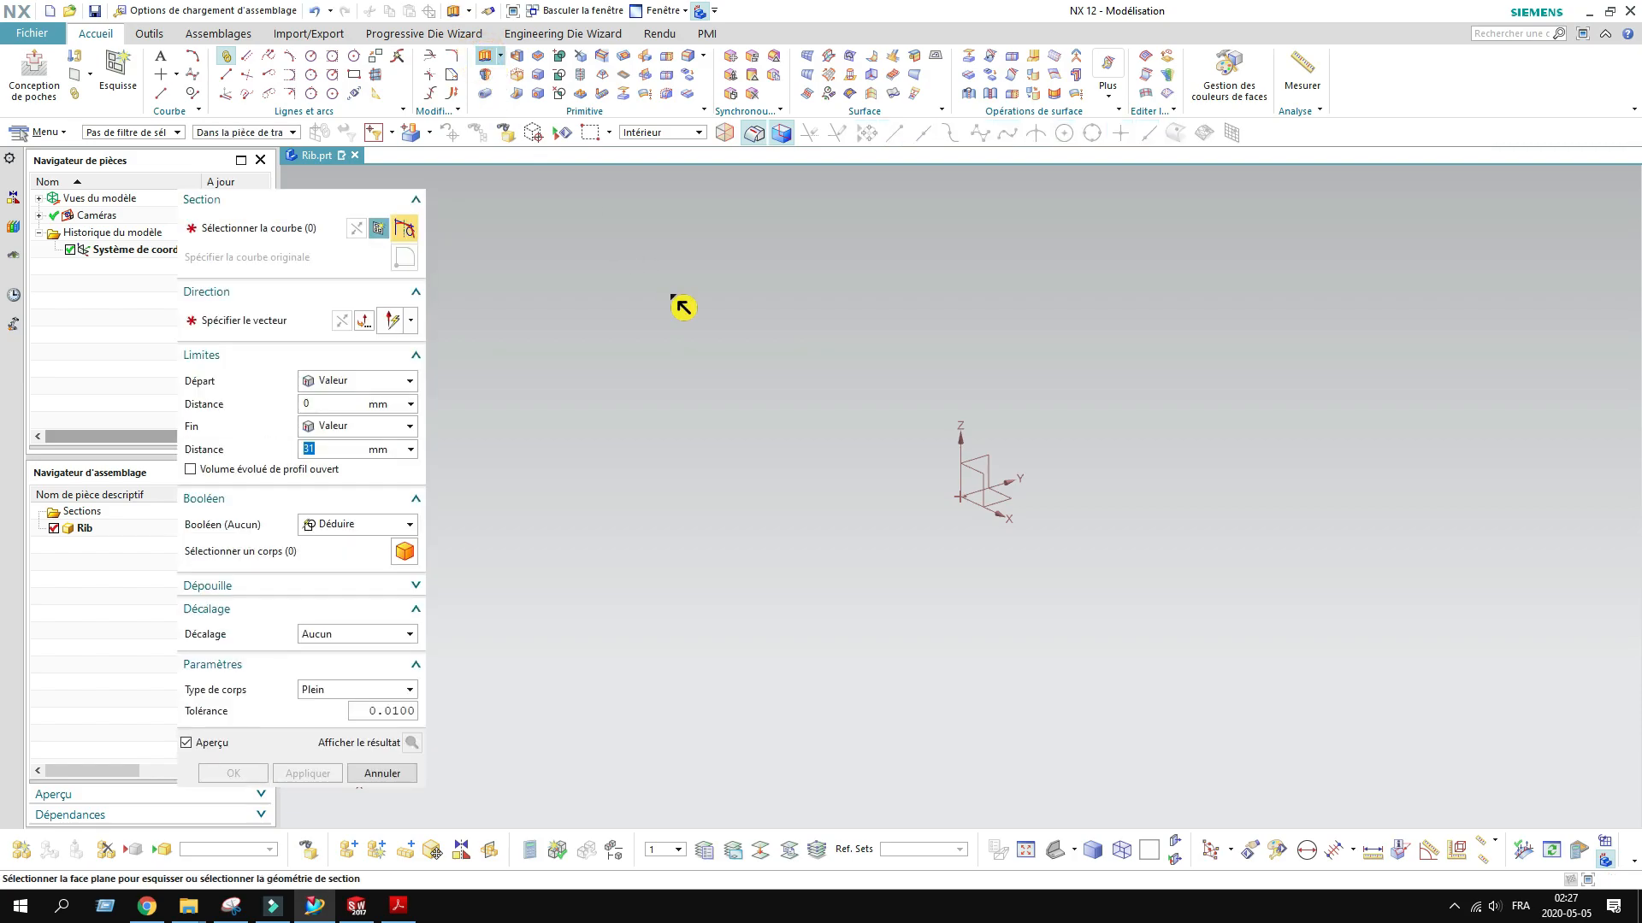
pyautogui.click(964, 474)
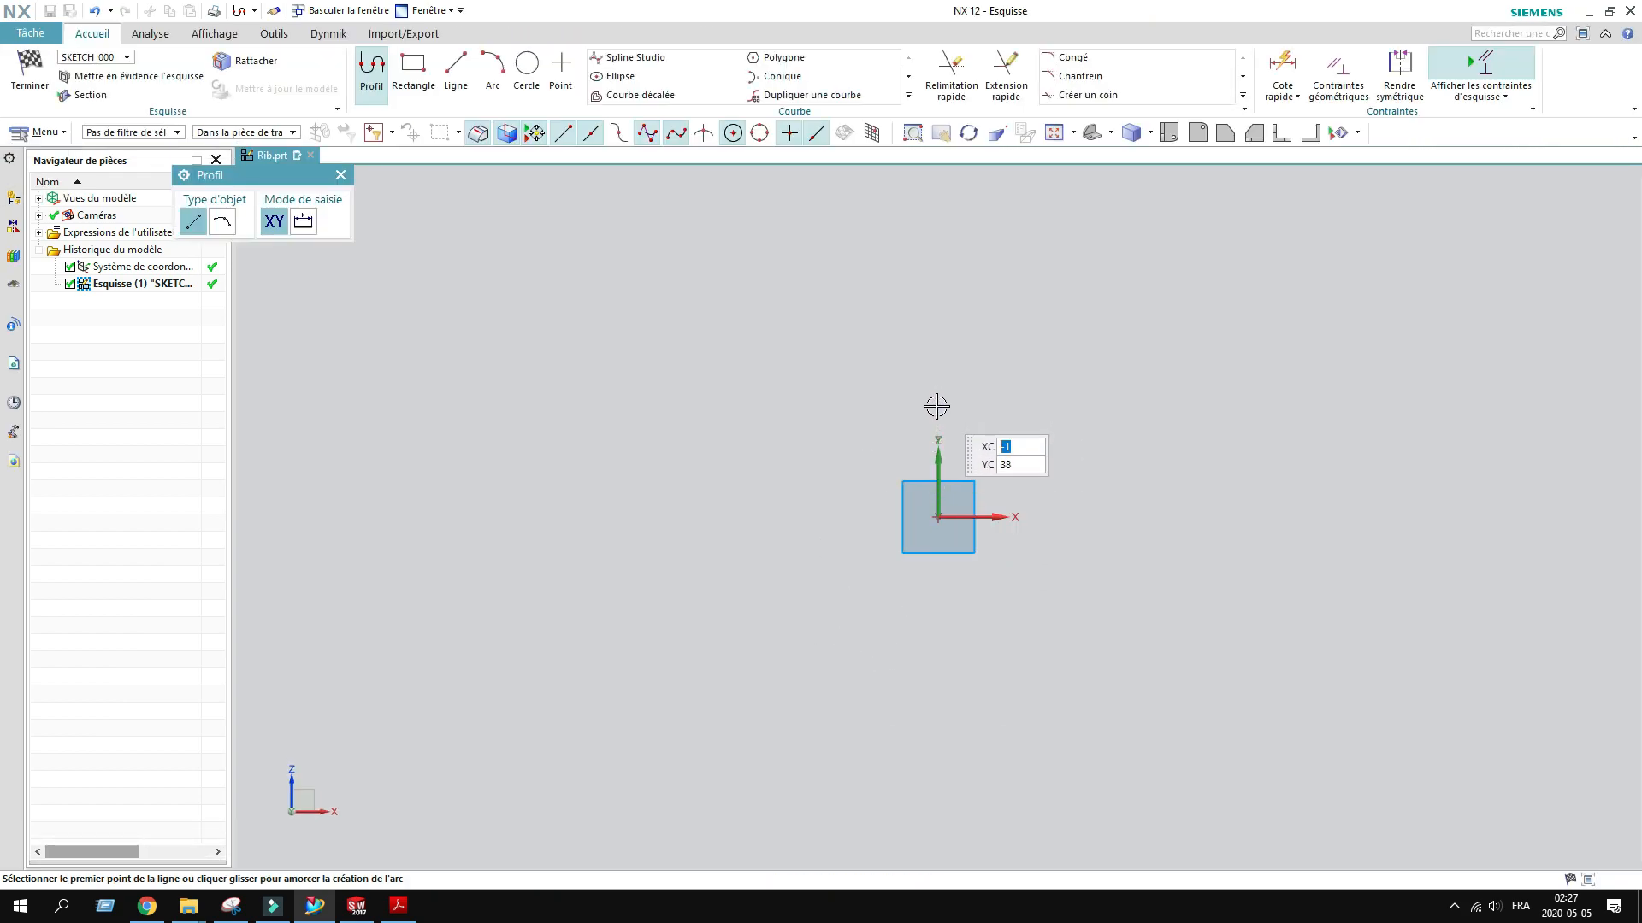
pyautogui.click(938, 517)
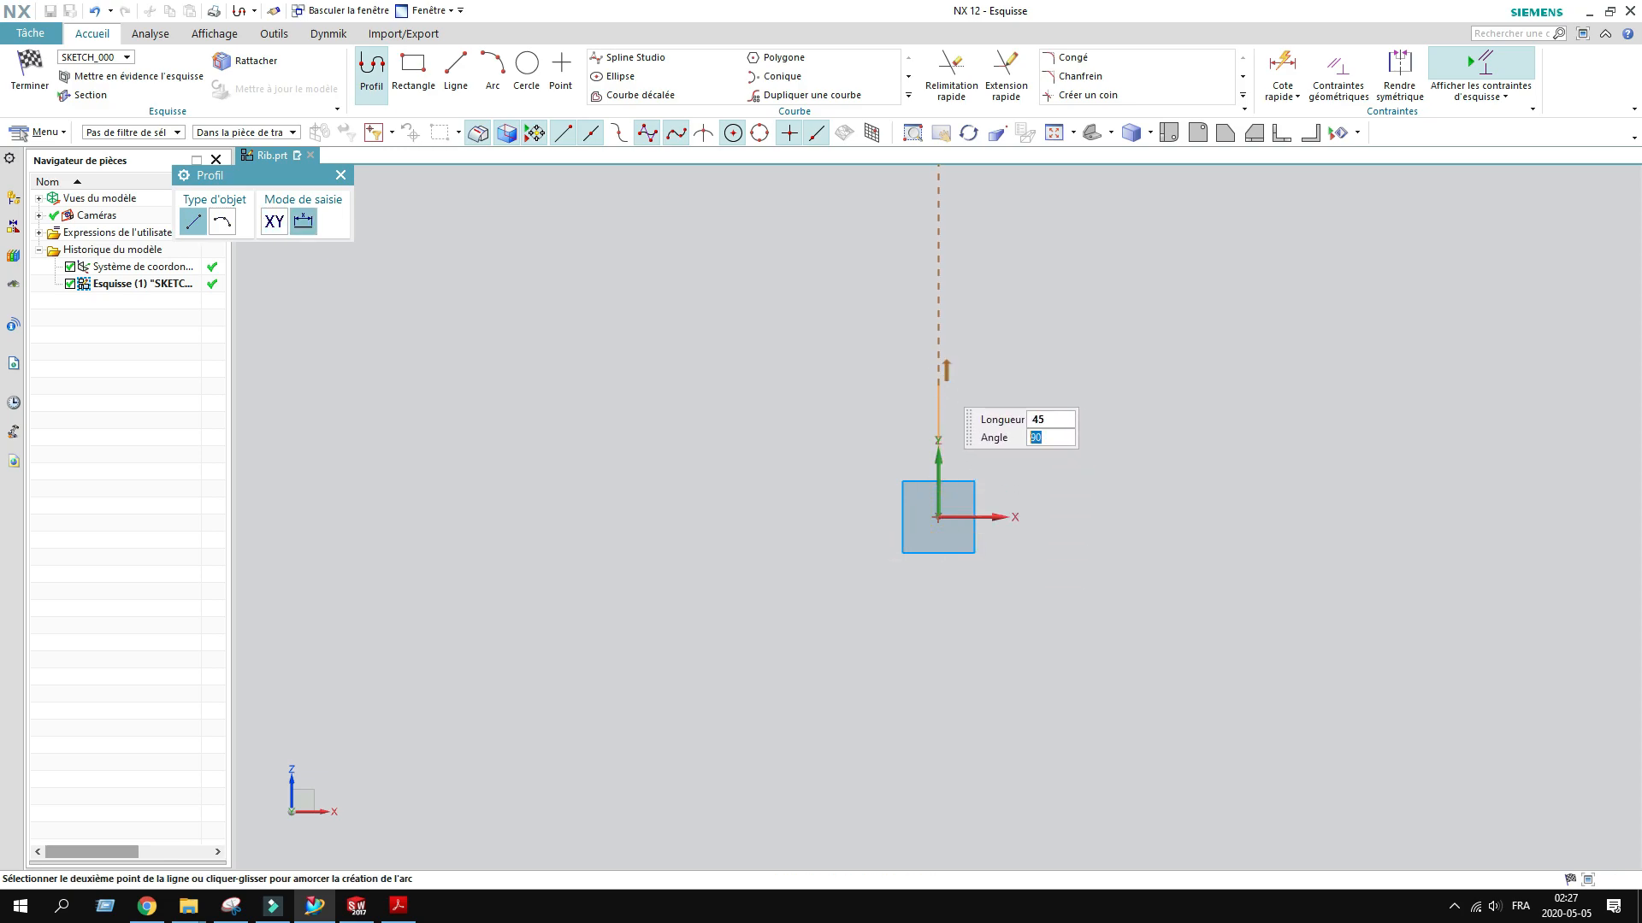
pyautogui.press('Return')
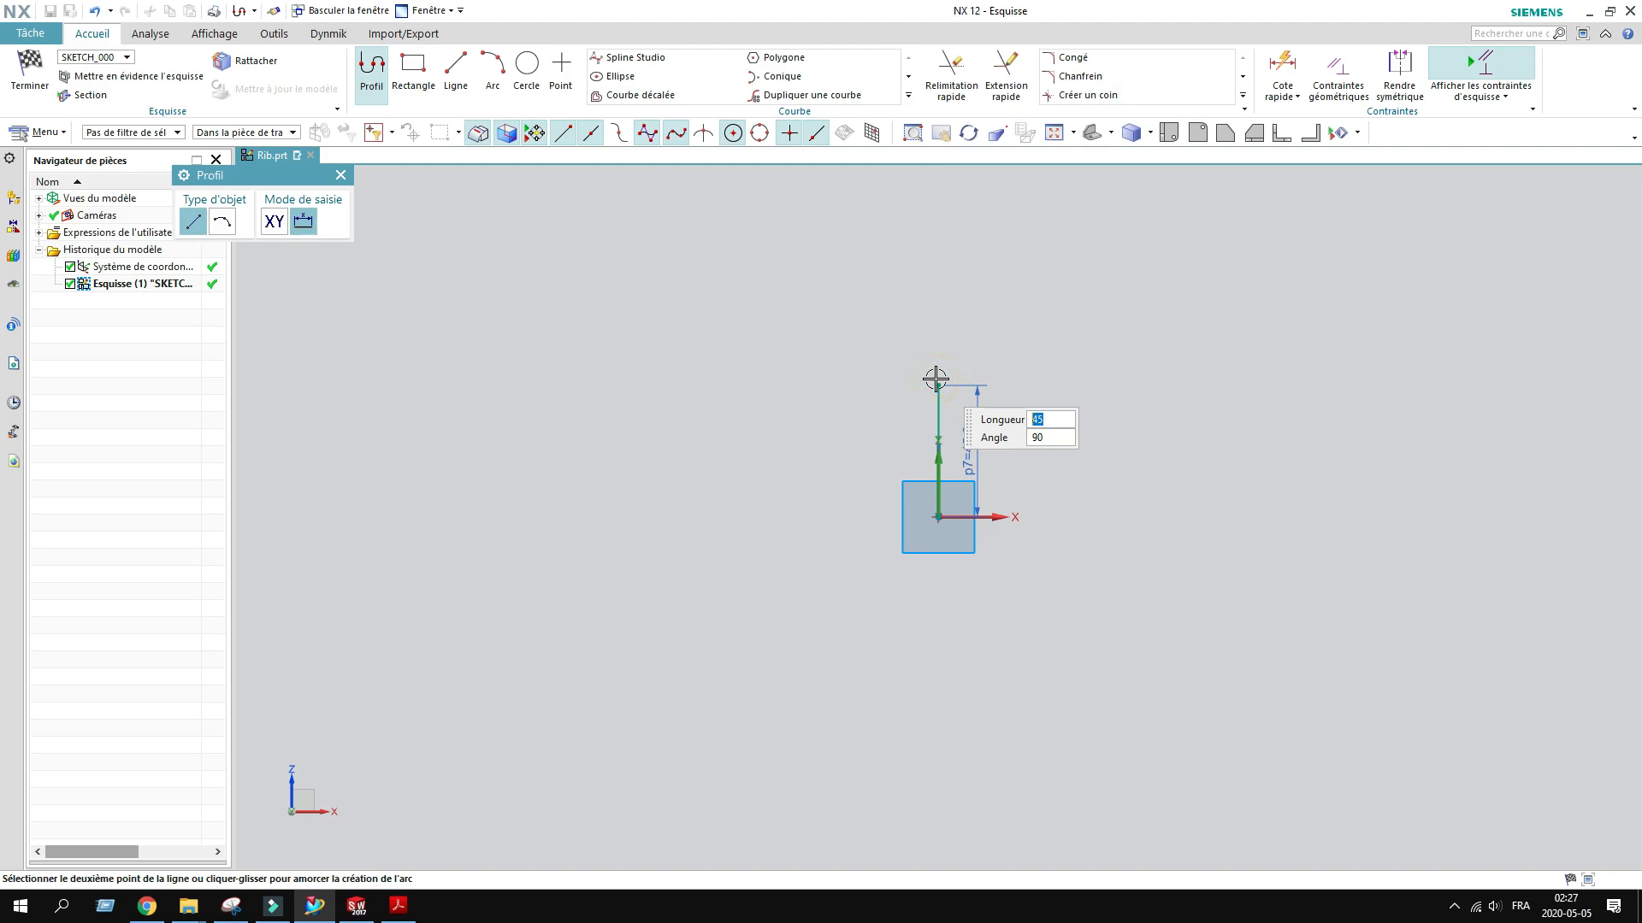
pyautogui.press('Escape')
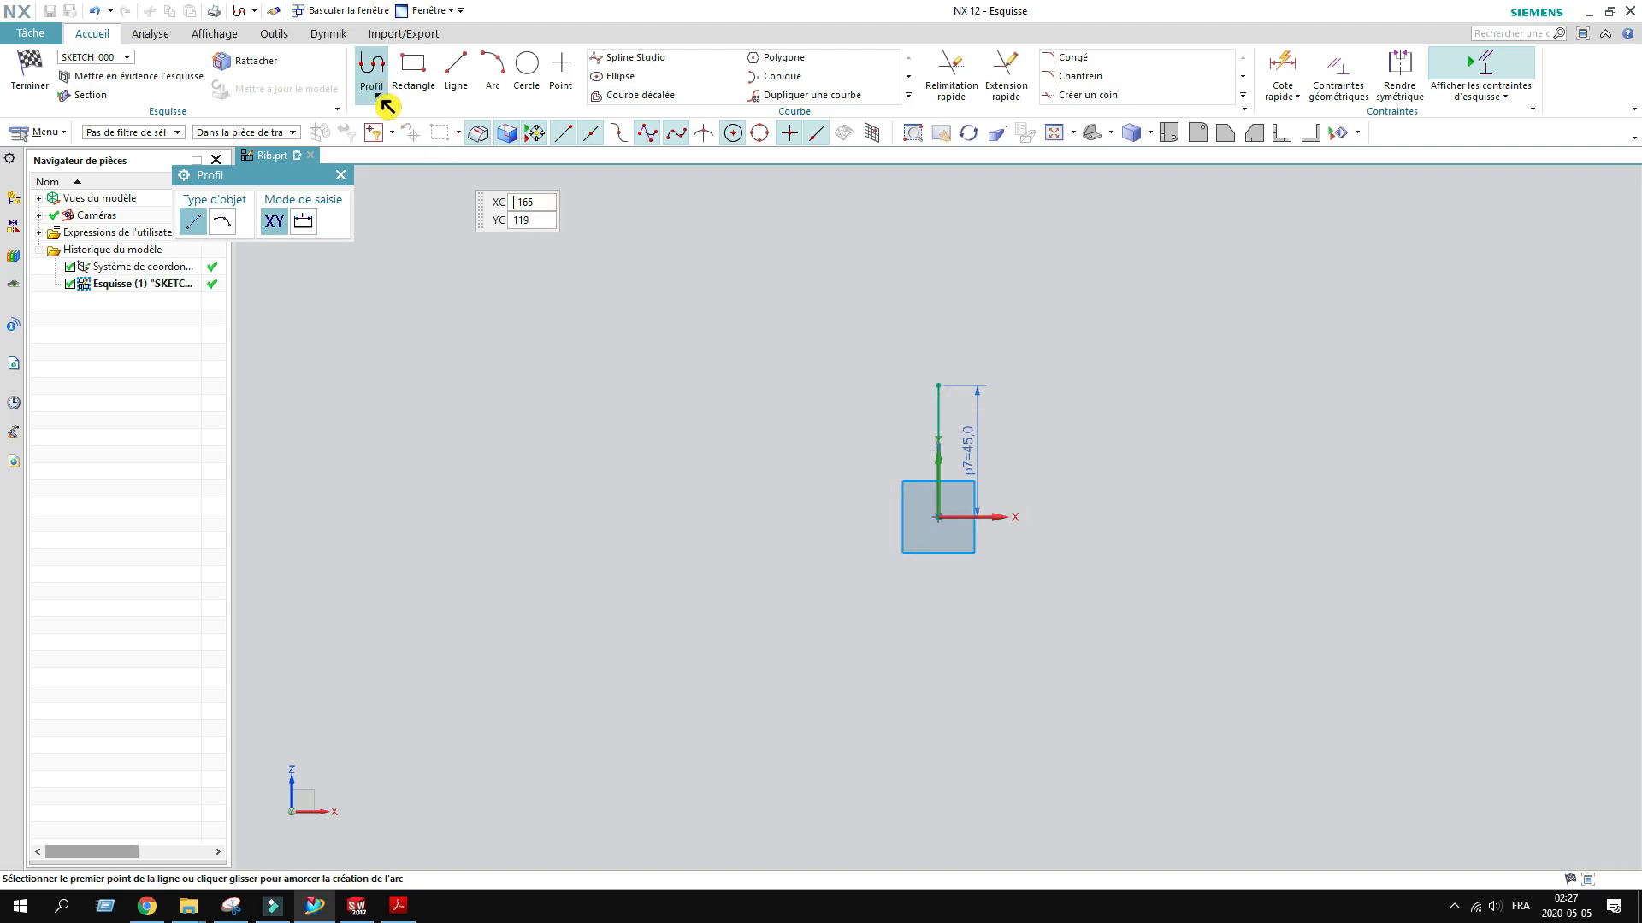
# Step: Draw a 78 mm horizontal line along X from the origin, continued by a 30 mm vertical line downward from its end
pyautogui.click(940, 518)
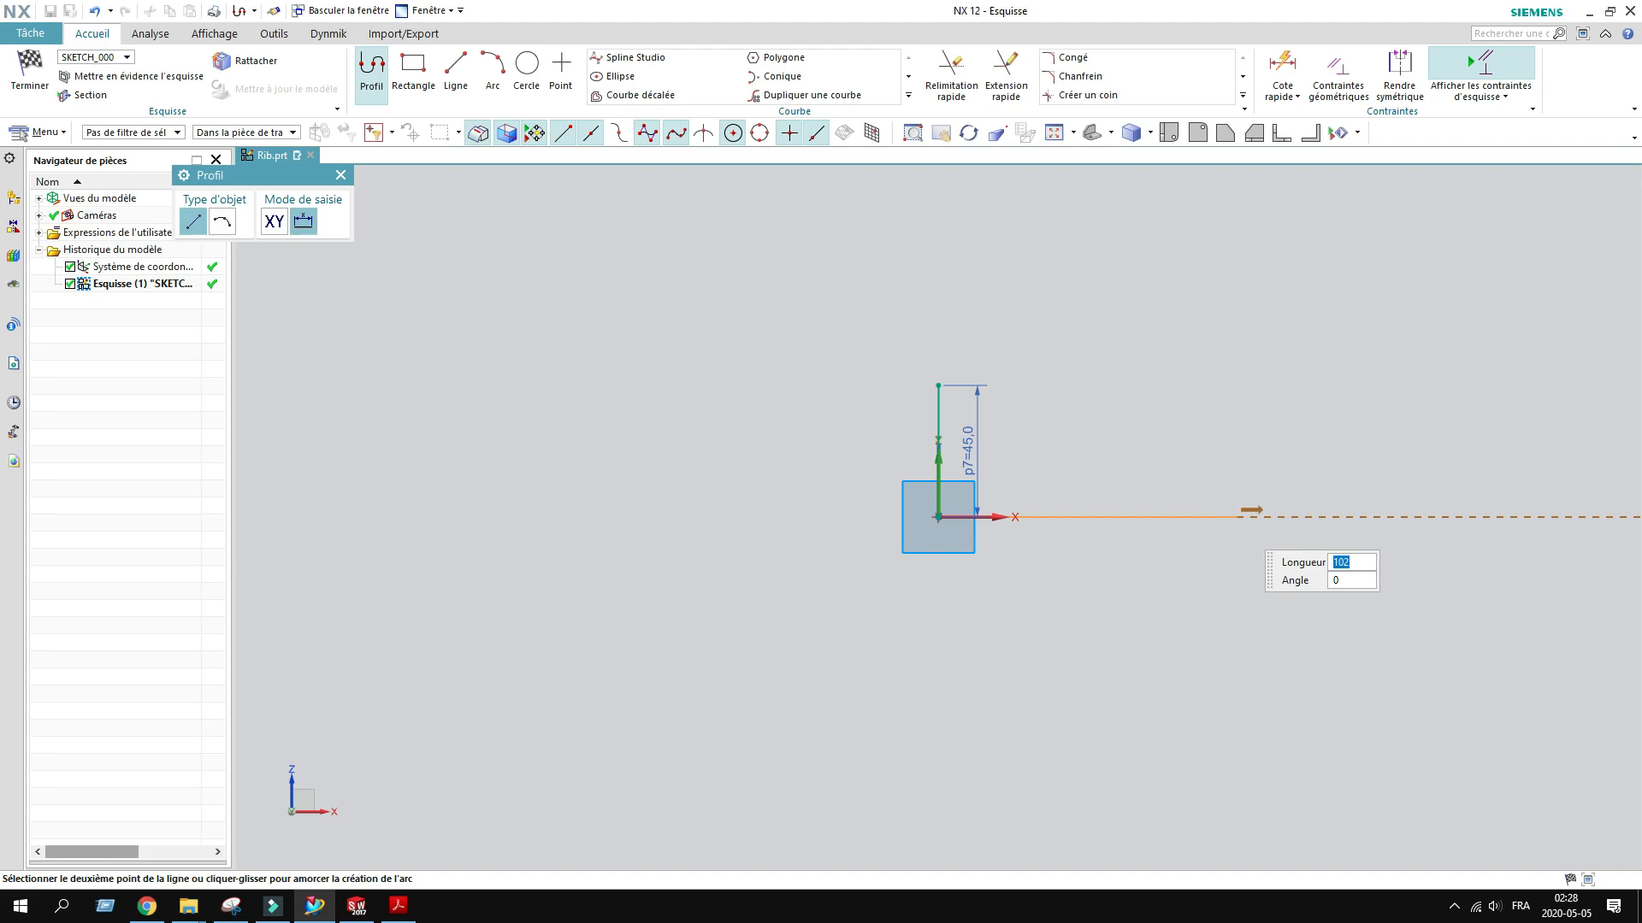
pyautogui.press('Return')
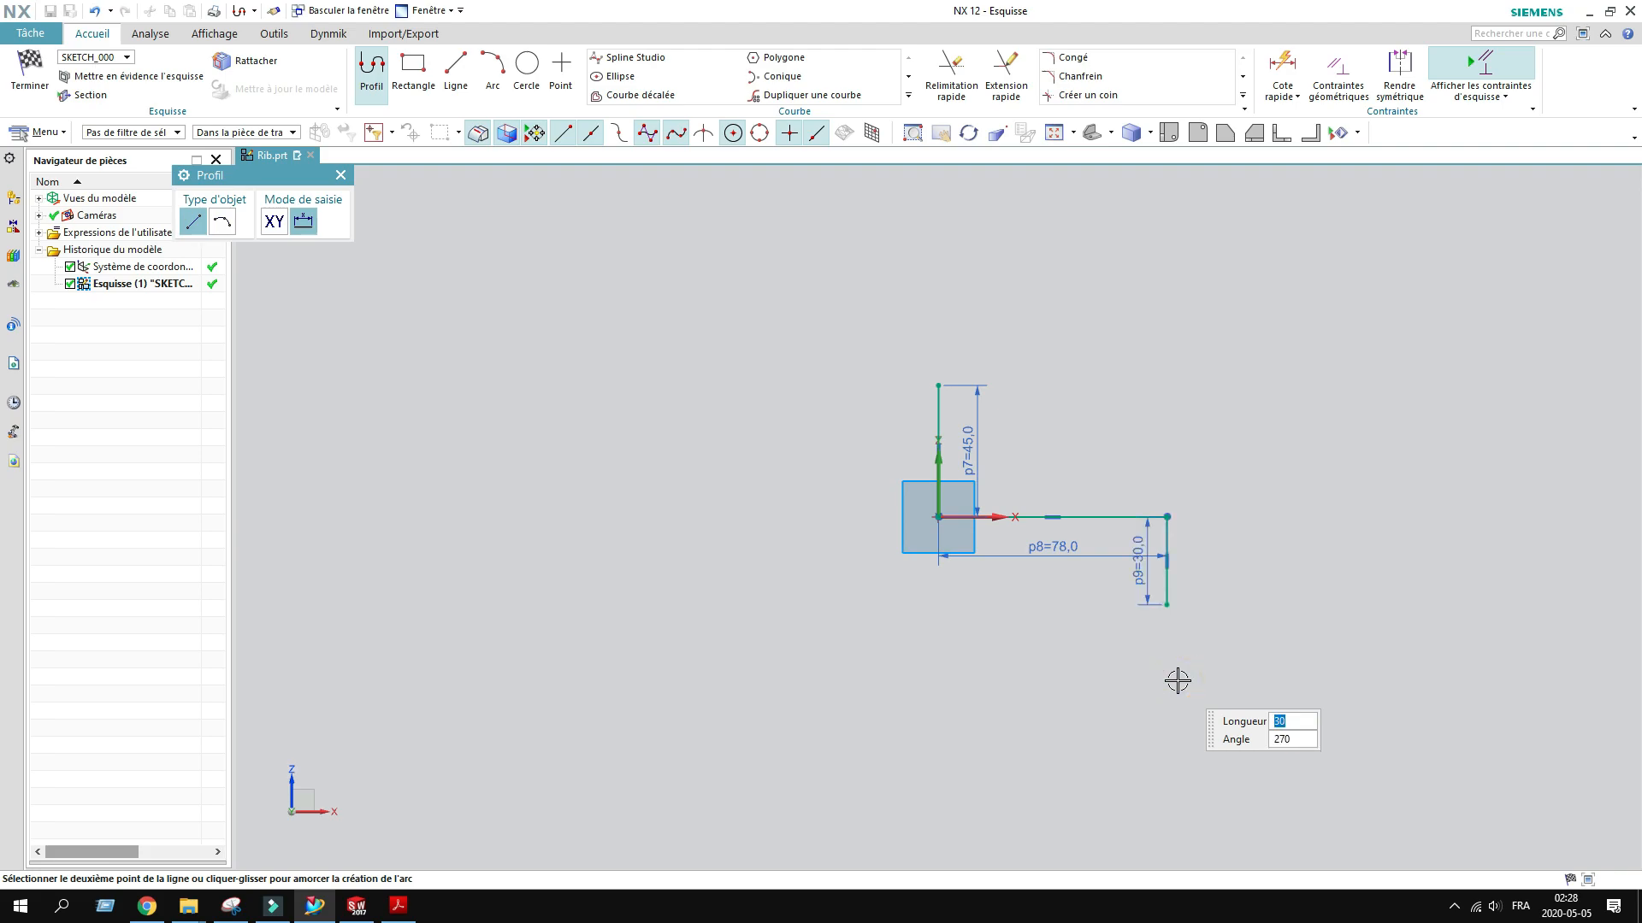
pyautogui.press('Escape')
pyautogui.scroll(4, 1149, 561)
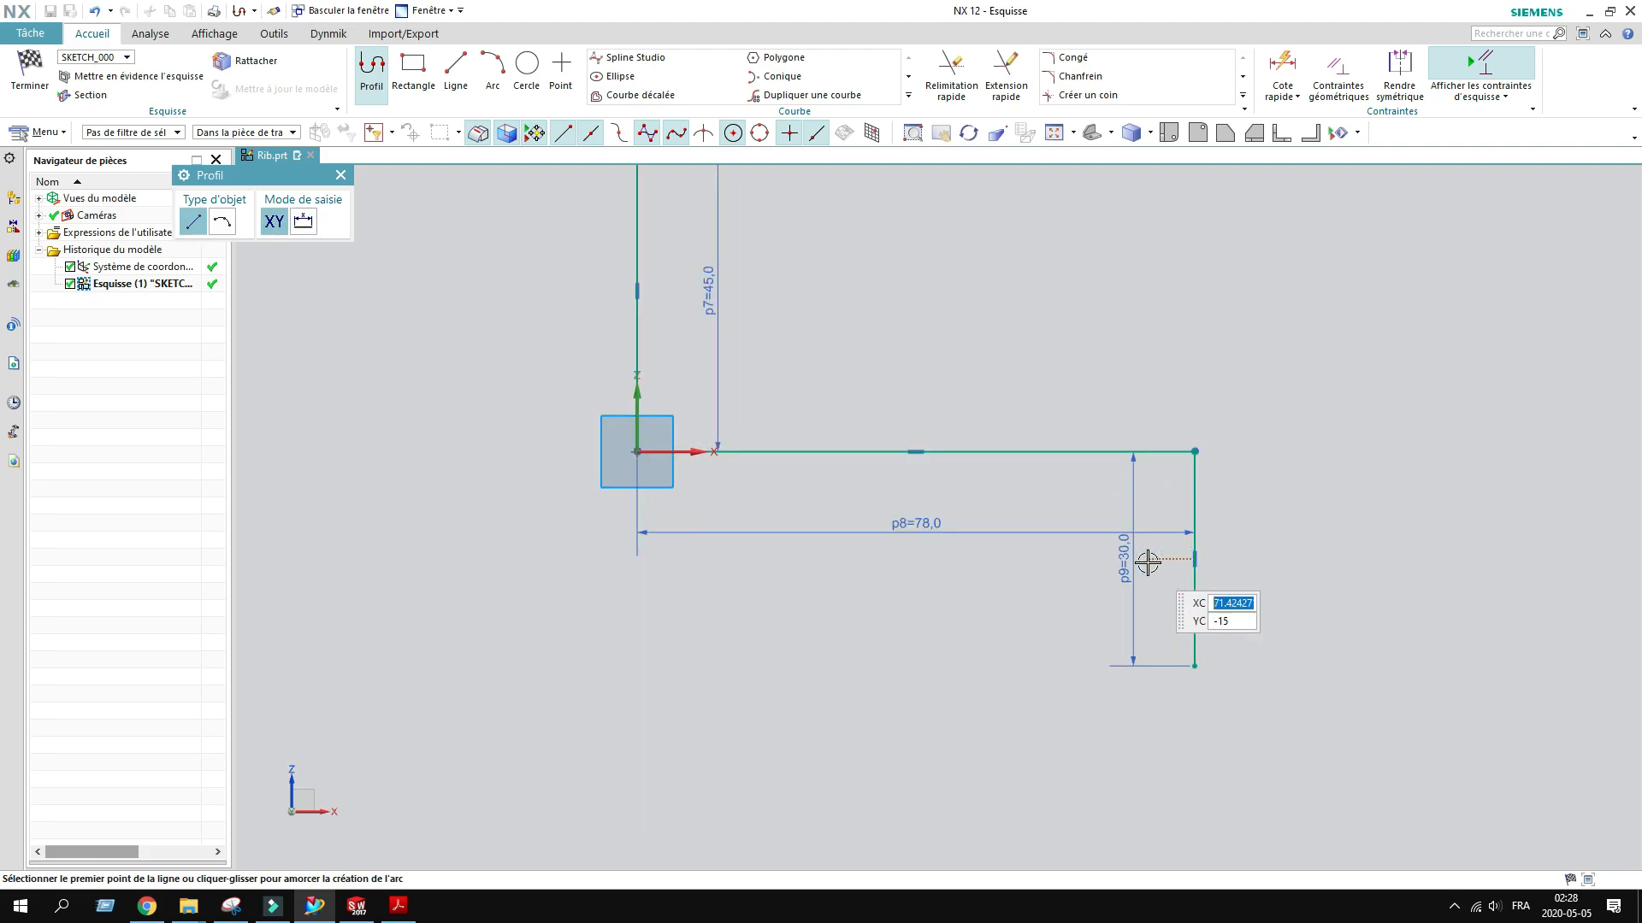
pyautogui.scroll(-2, 1082, 603)
# Step: Consult the RIB.pdf drawing and round the corner between the 78 mm and 30 mm lines with a 5 mm fillet
pyautogui.click(403, 904)
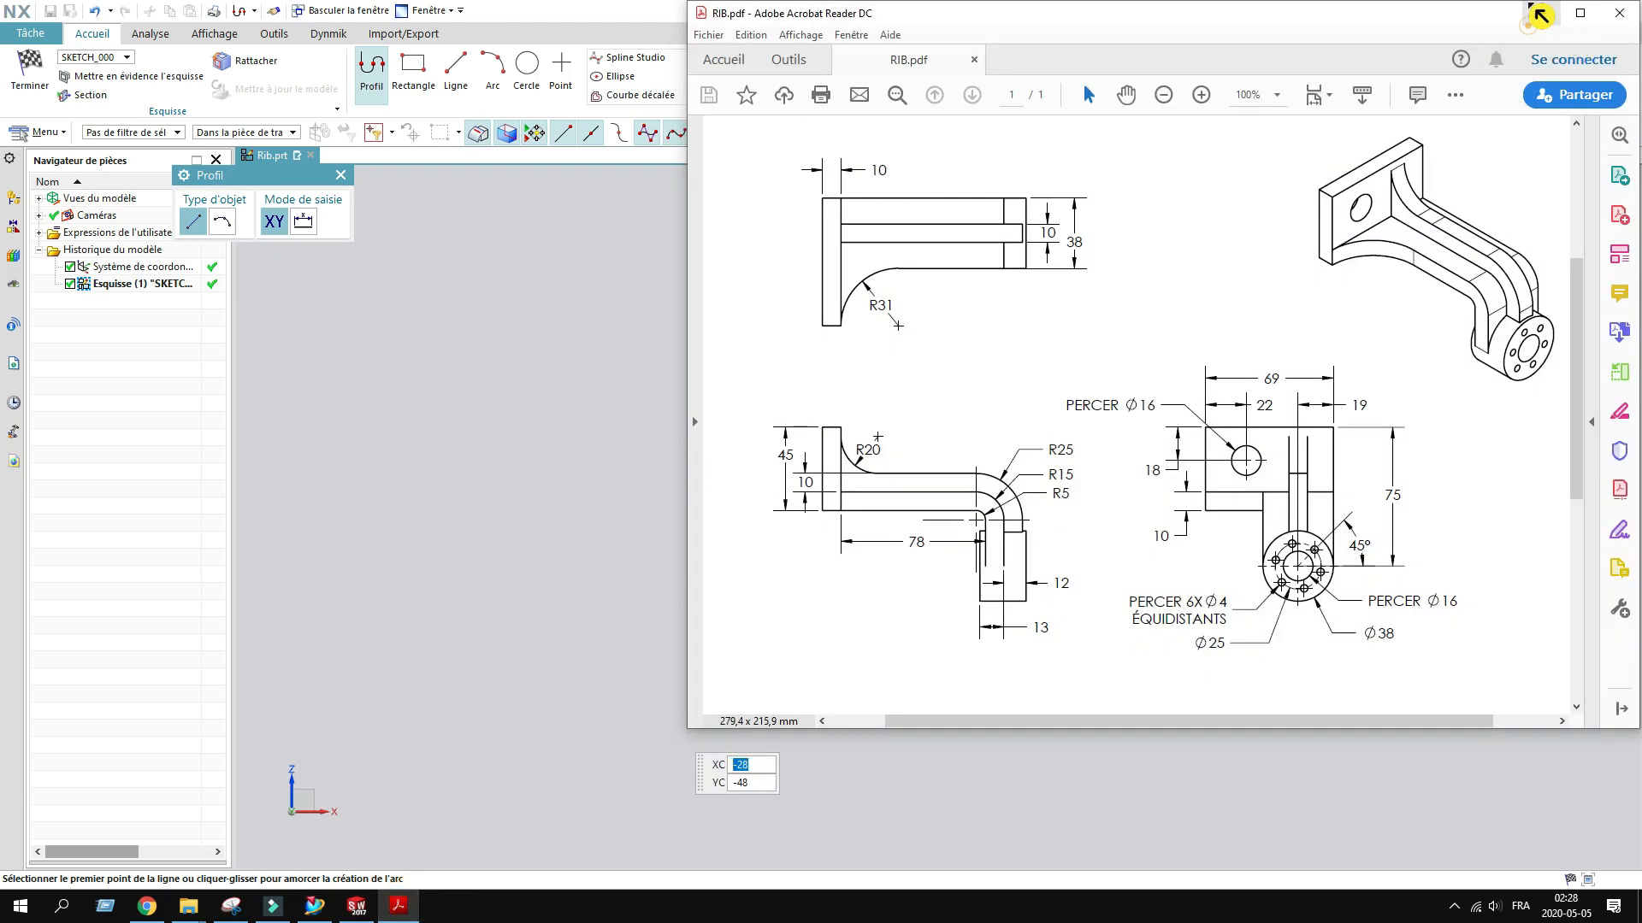
pyautogui.click(1542, 13)
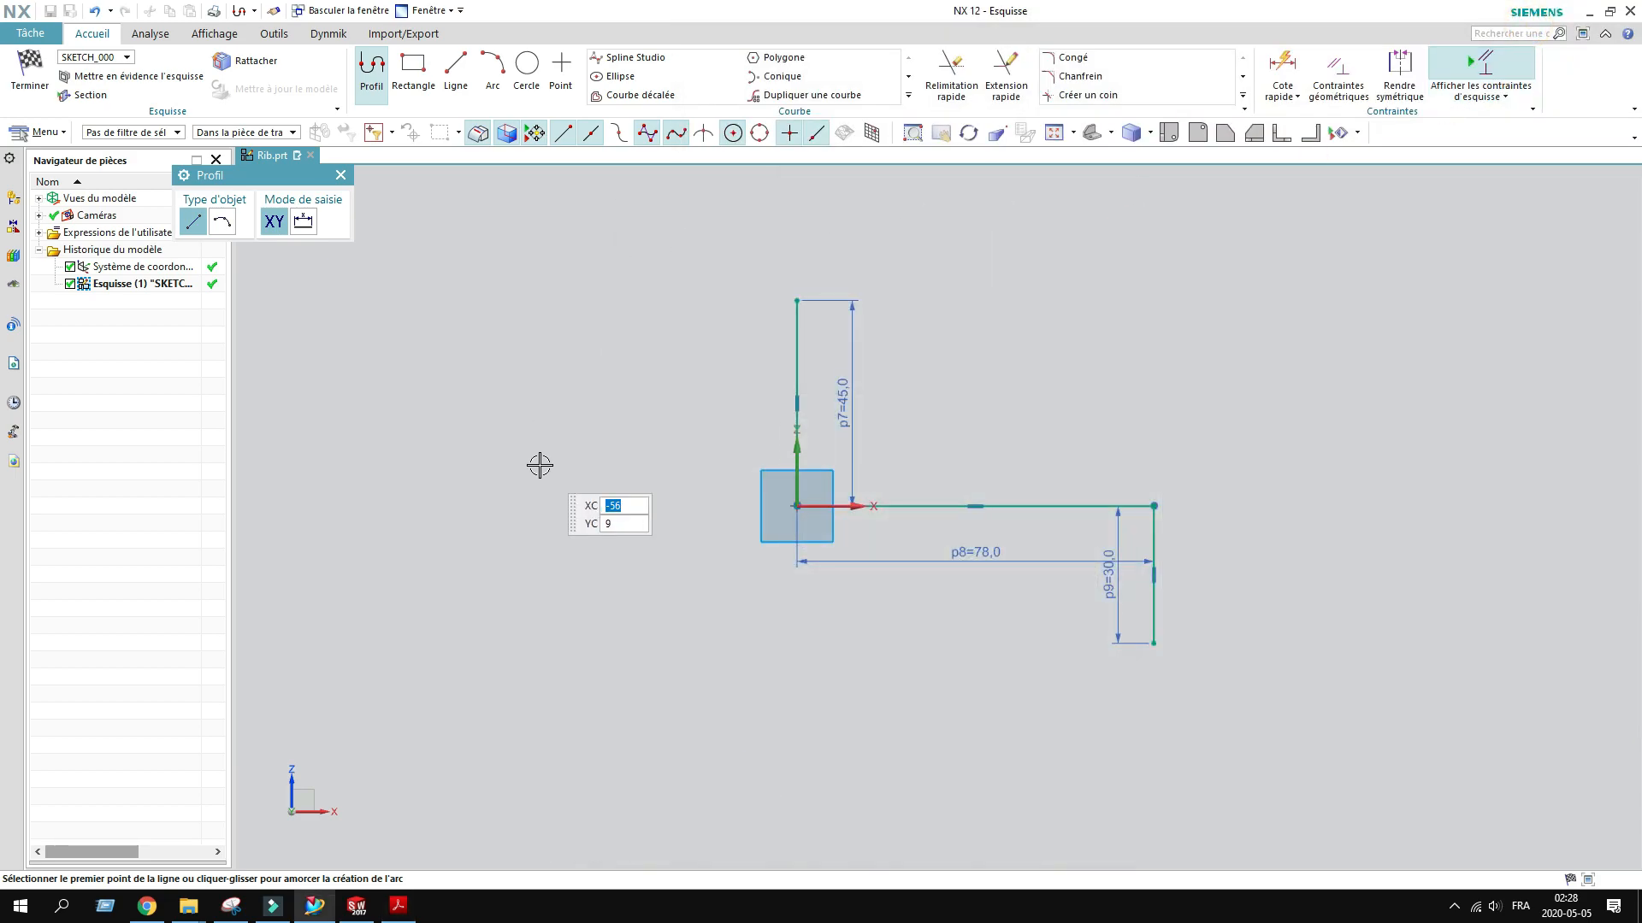
pyautogui.press('Escape')
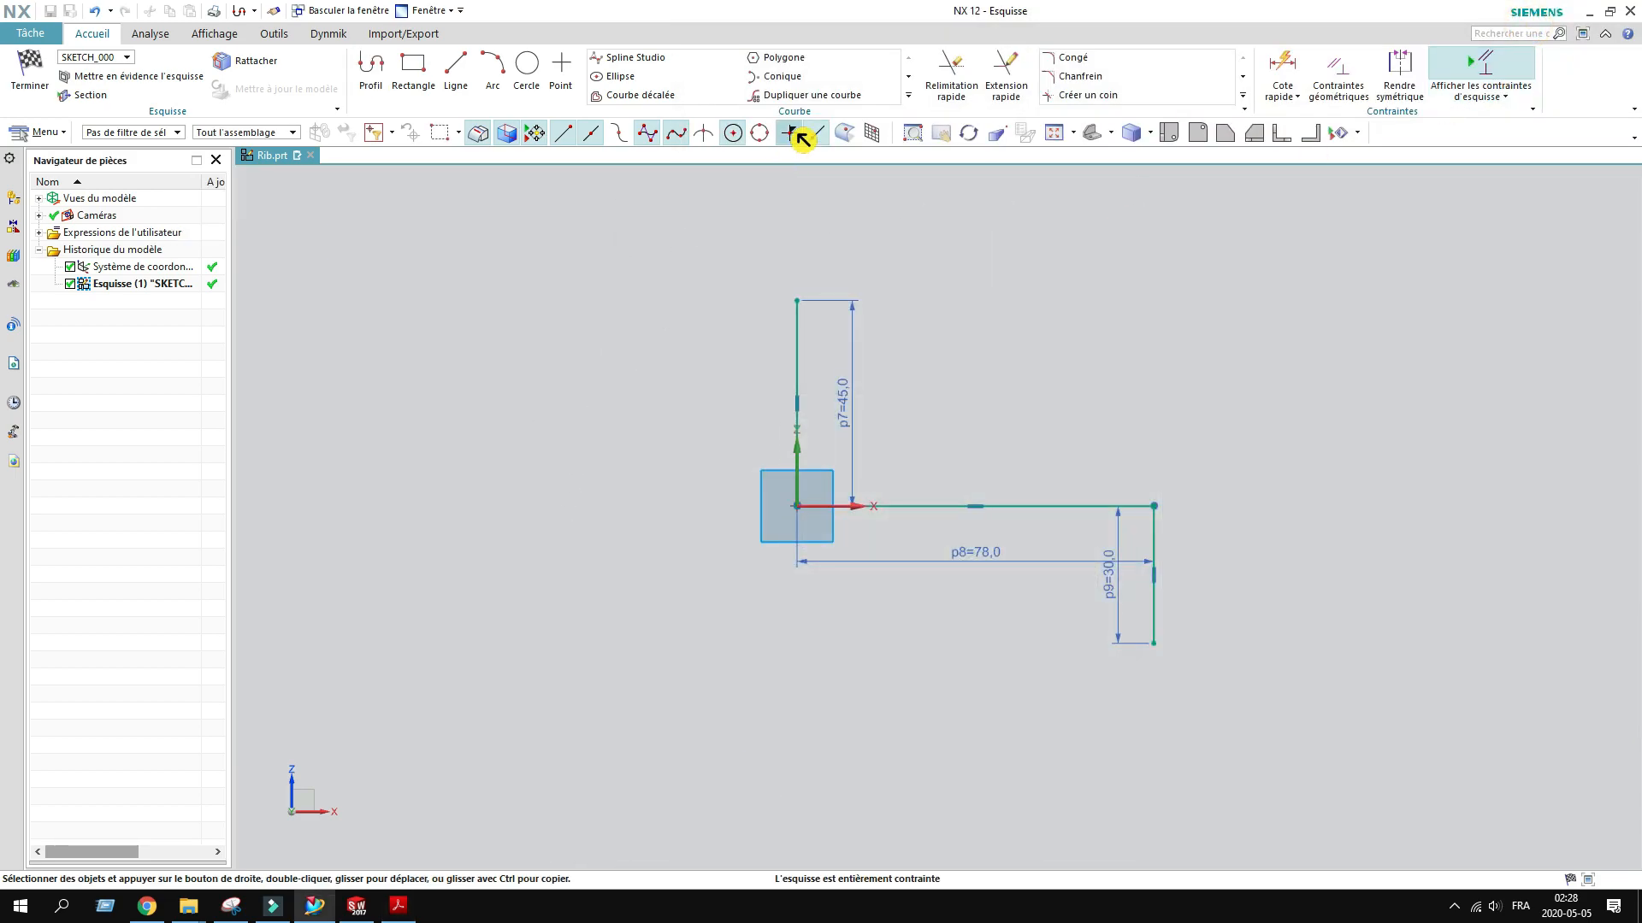
pyautogui.click(1070, 58)
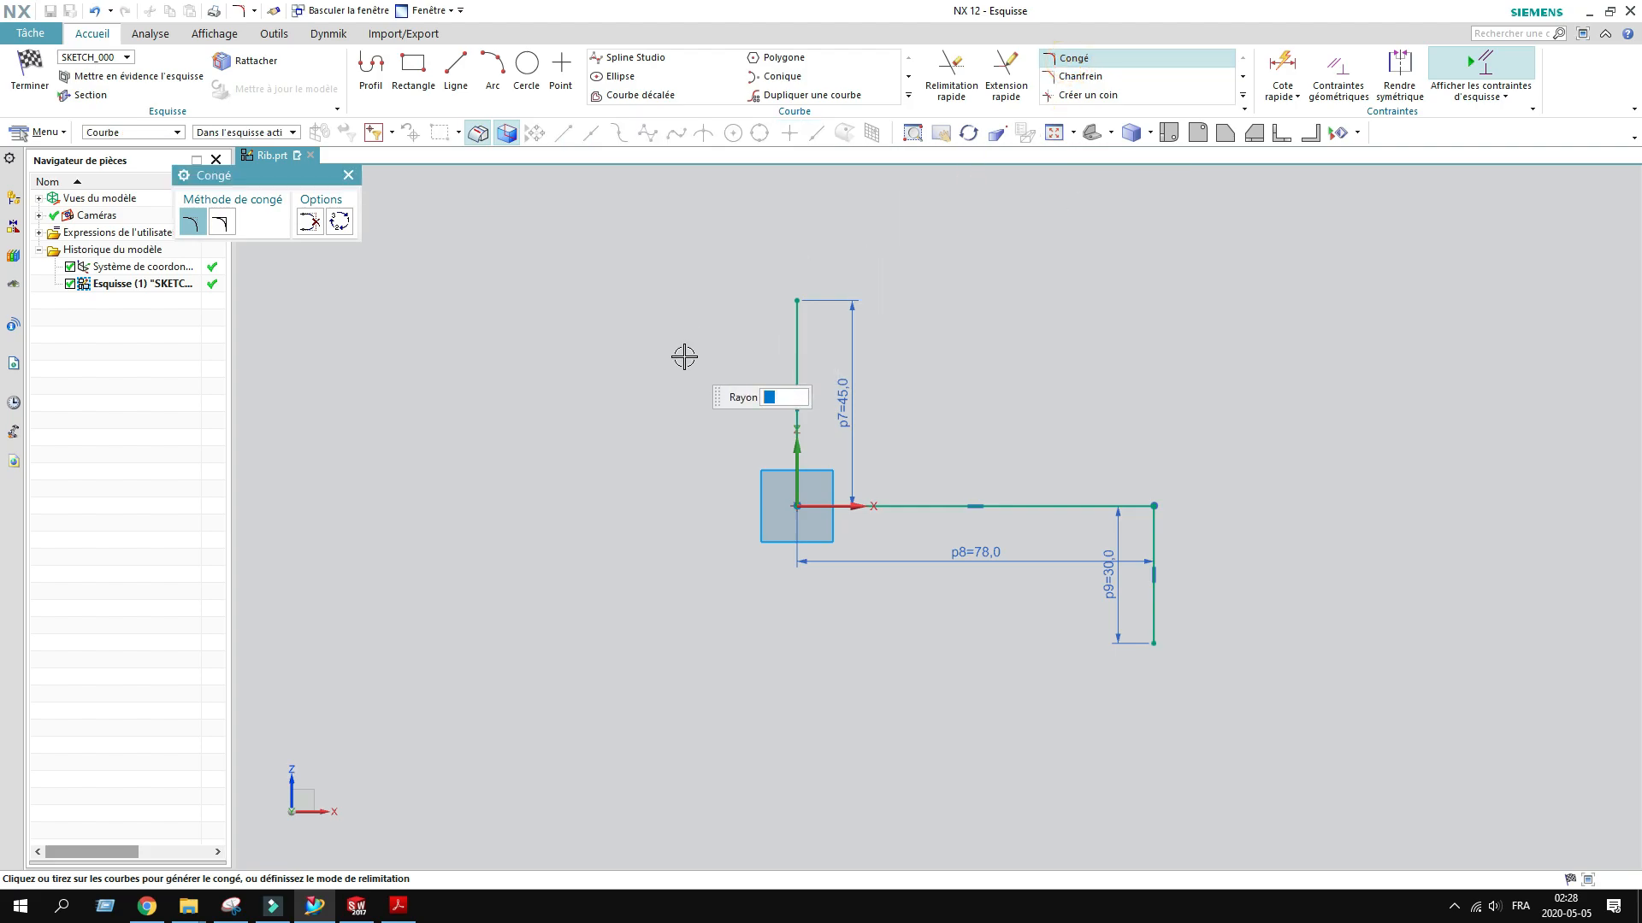
pyautogui.scroll(2, 1099, 505)
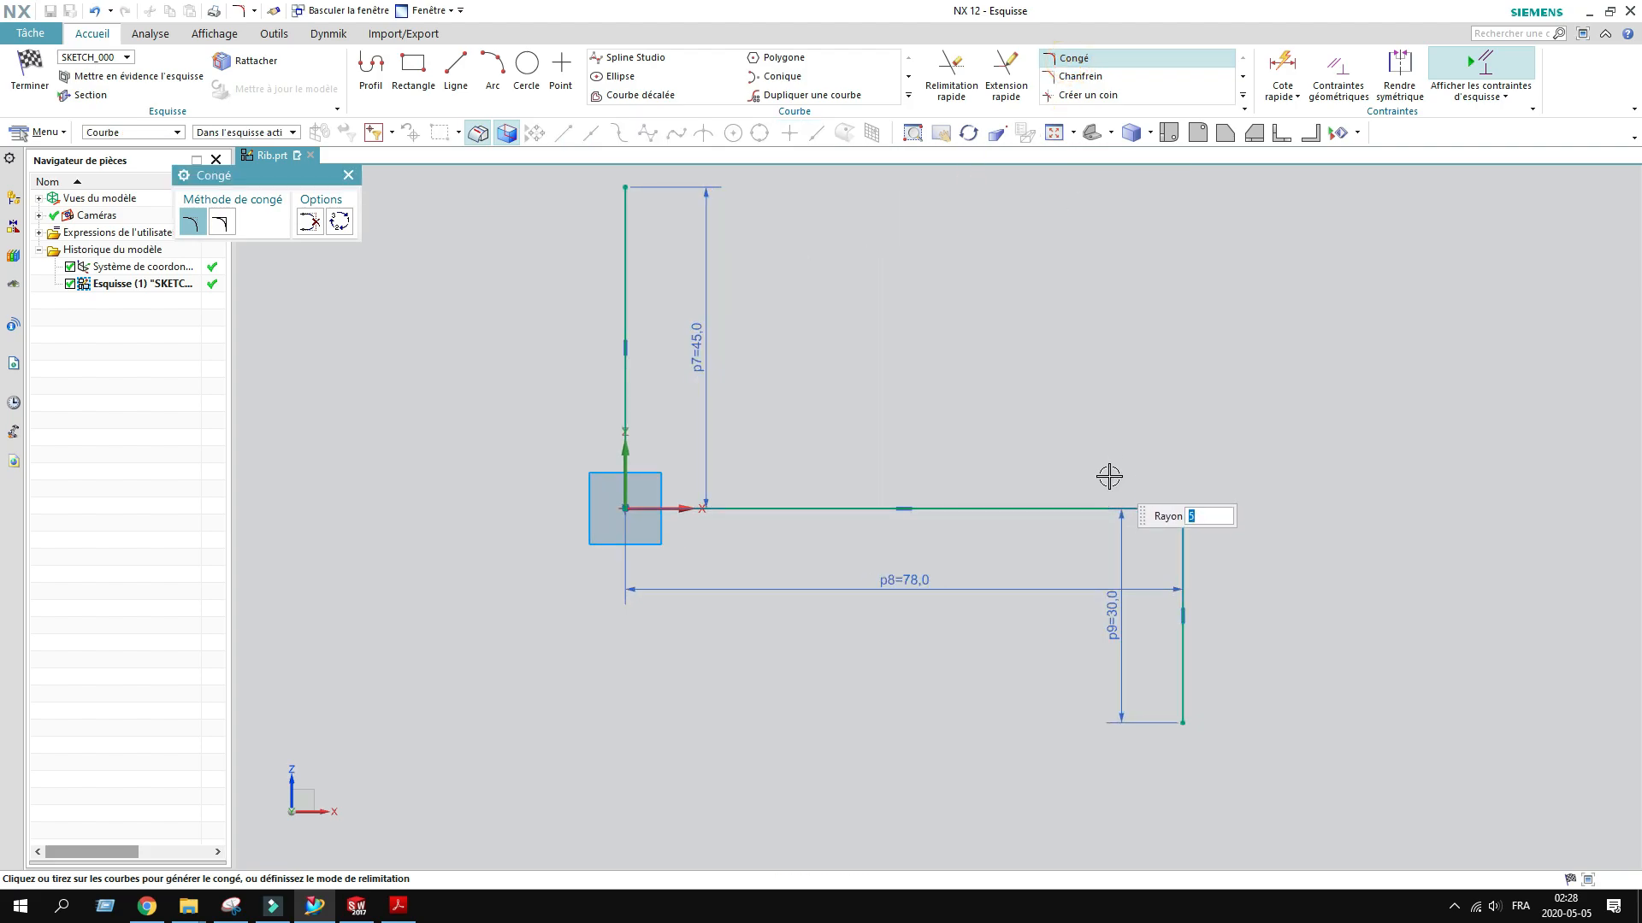
pyautogui.click(1133, 508)
pyautogui.click(1181, 530)
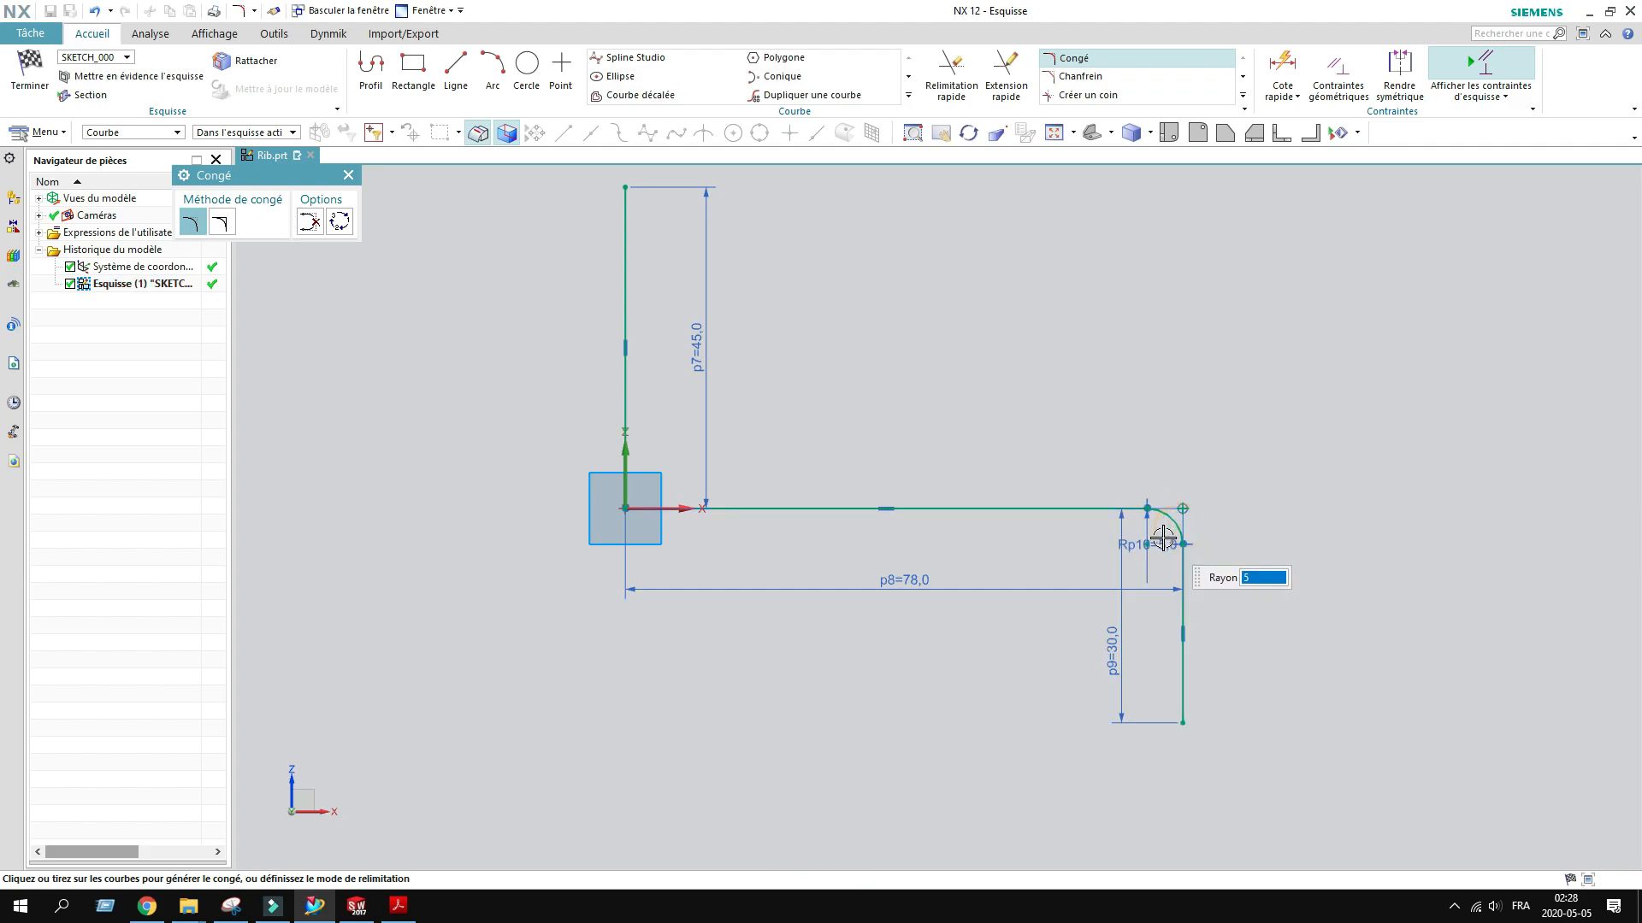
pyautogui.press('Escape')
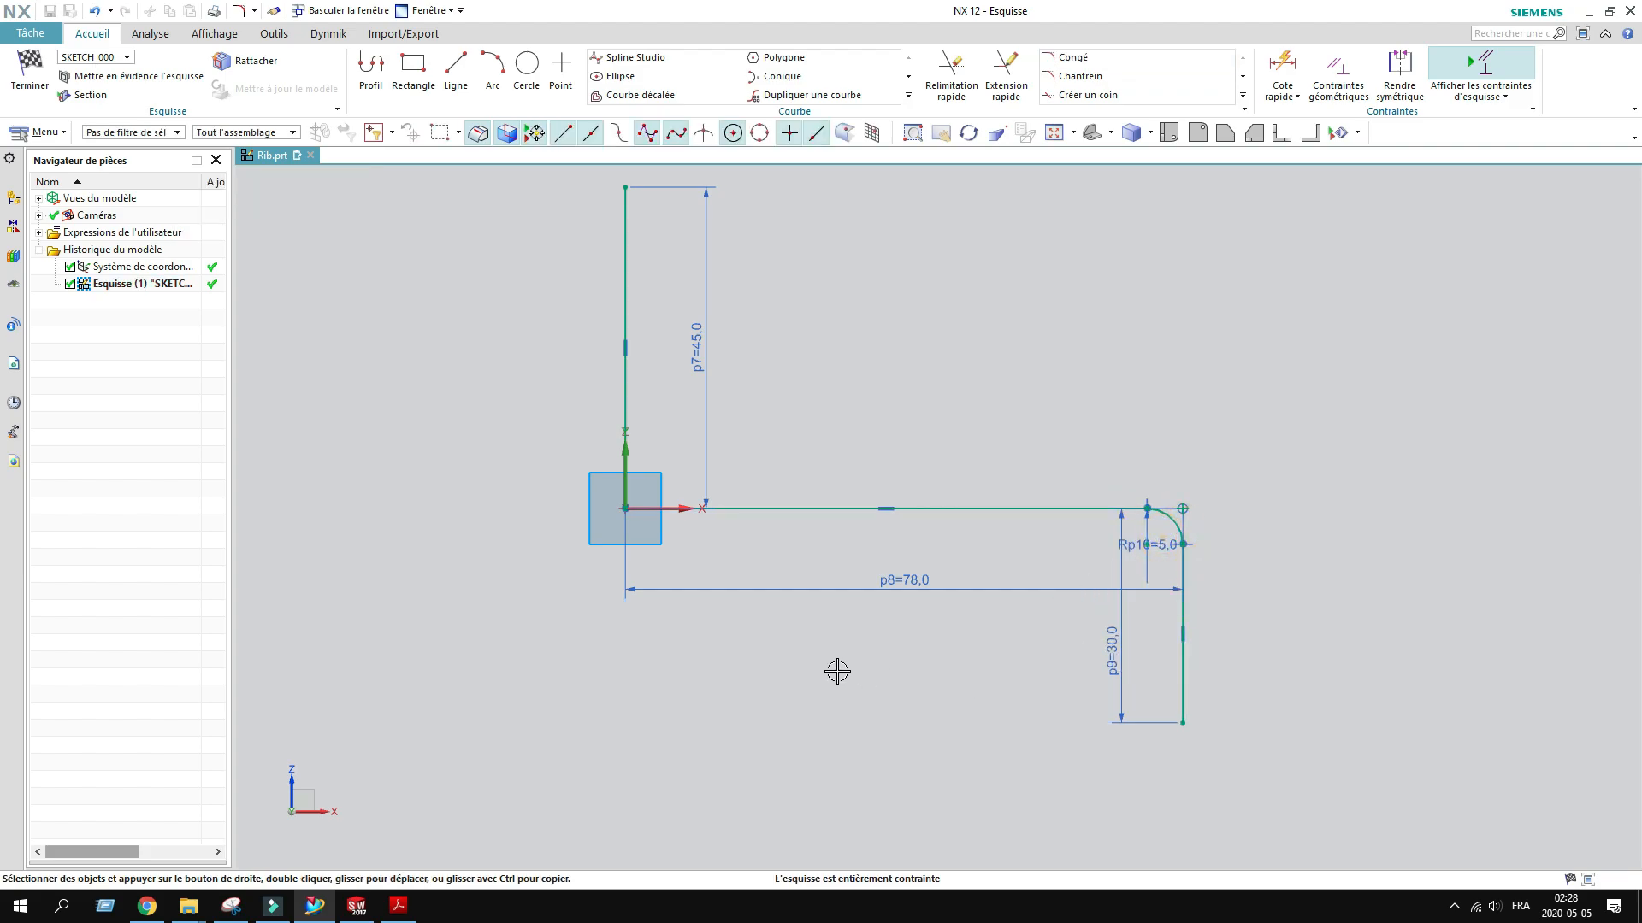
# Step: Consult the RIB.pdf drawing and offset the whole connected profile by 10 mm, reversing the direction toward the outside of the fillet
pyautogui.scroll(-1, 837, 672)
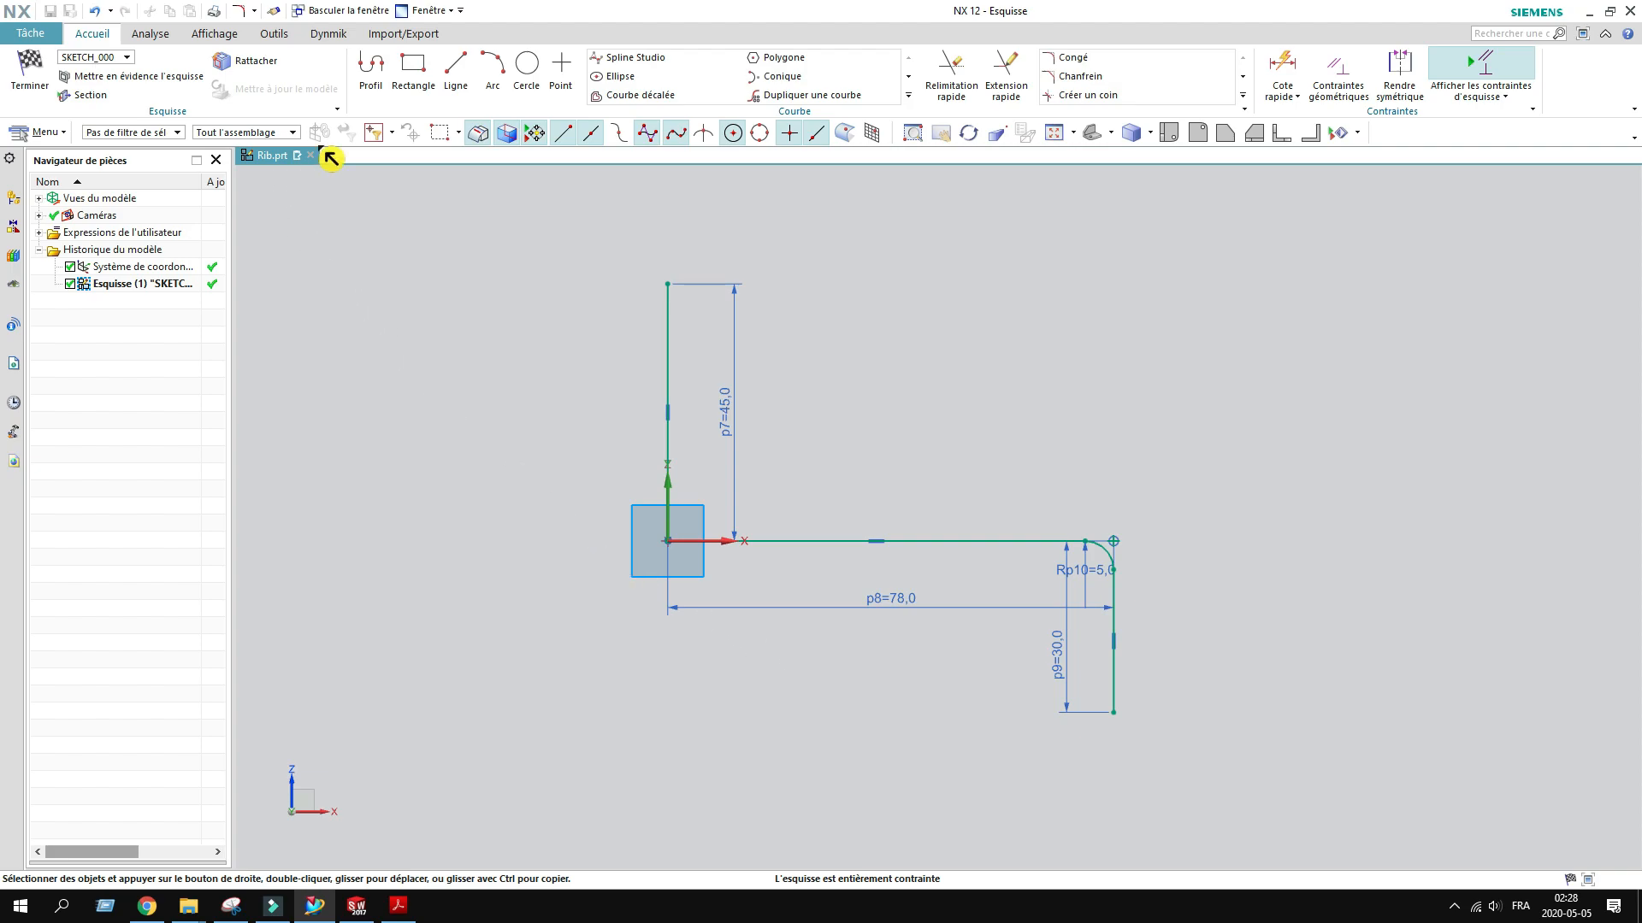
pyautogui.click(618, 95)
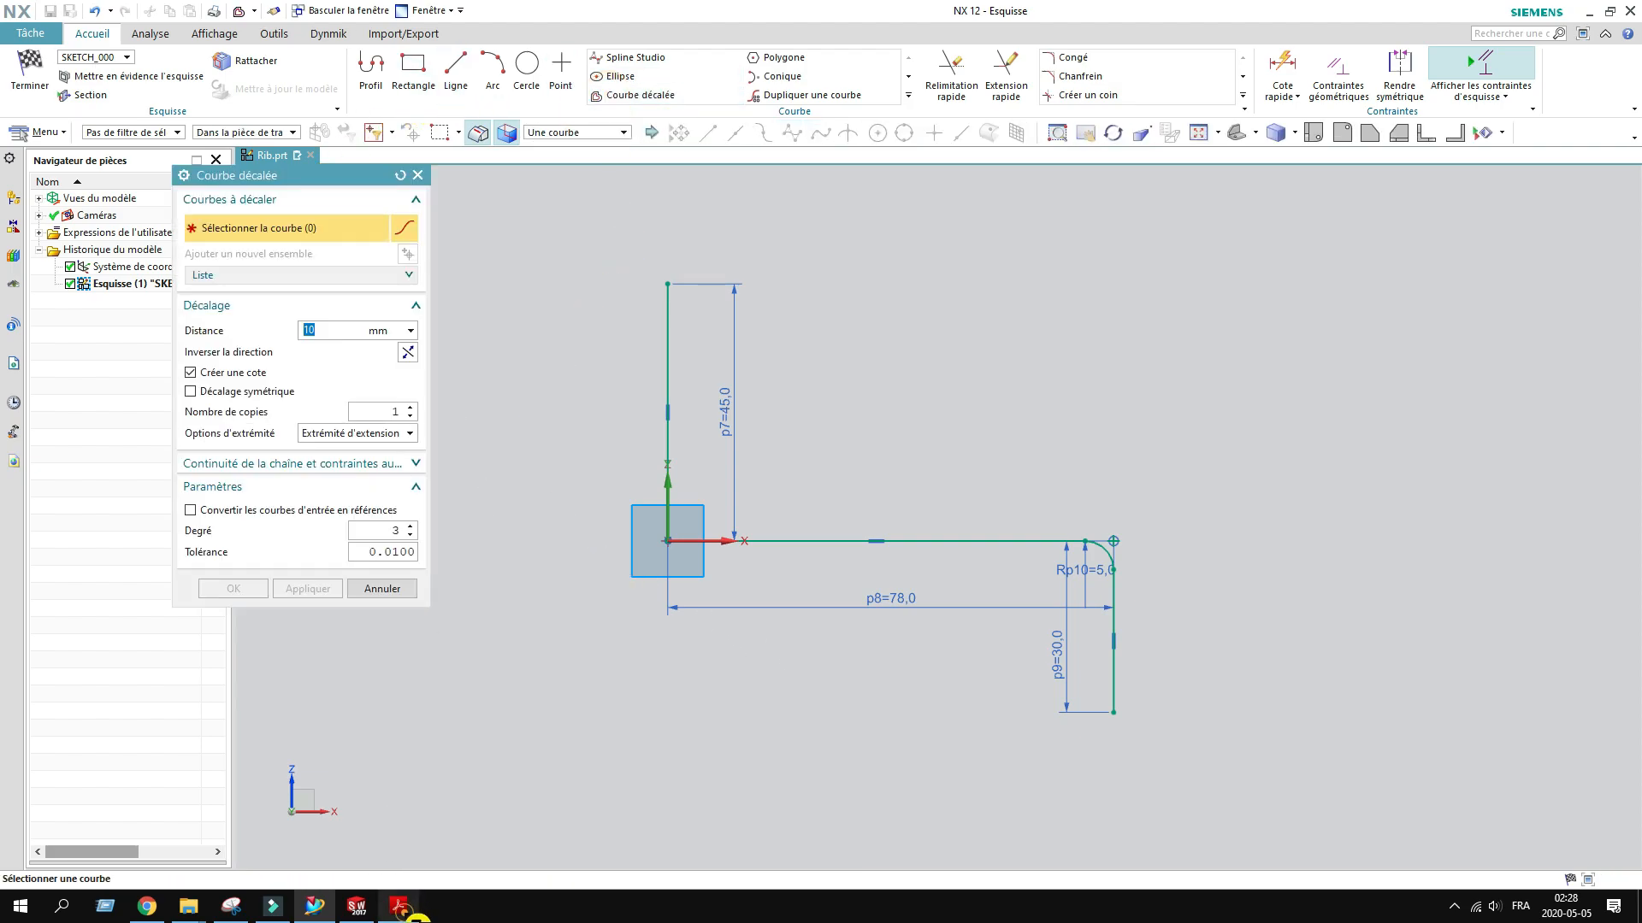
pyautogui.click(402, 908)
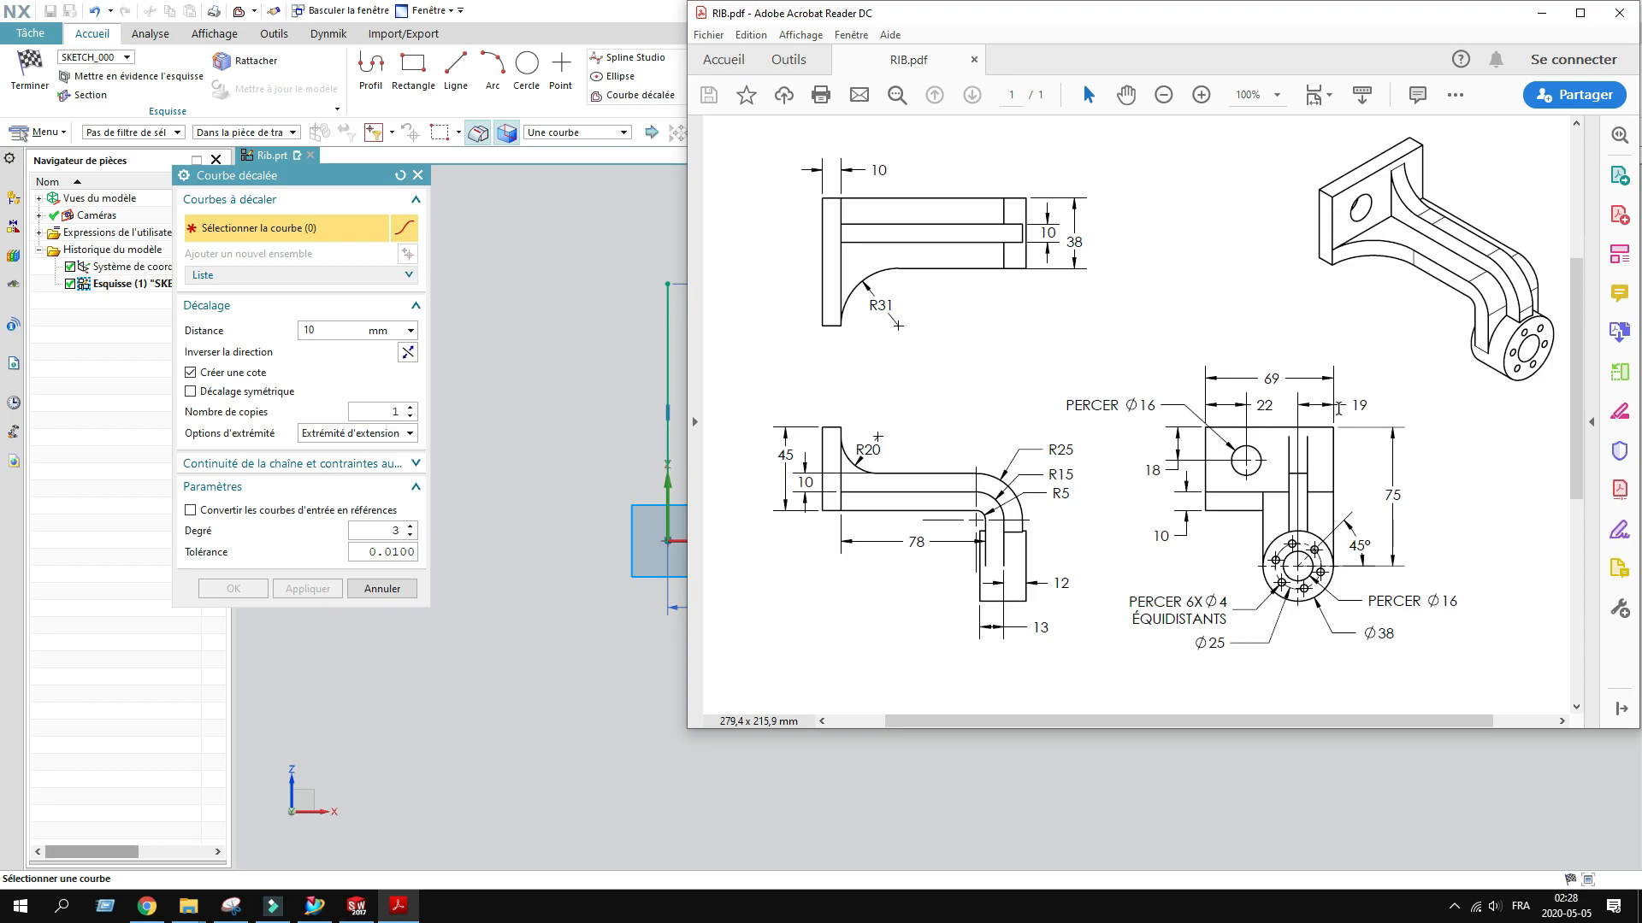
pyautogui.click(1543, 13)
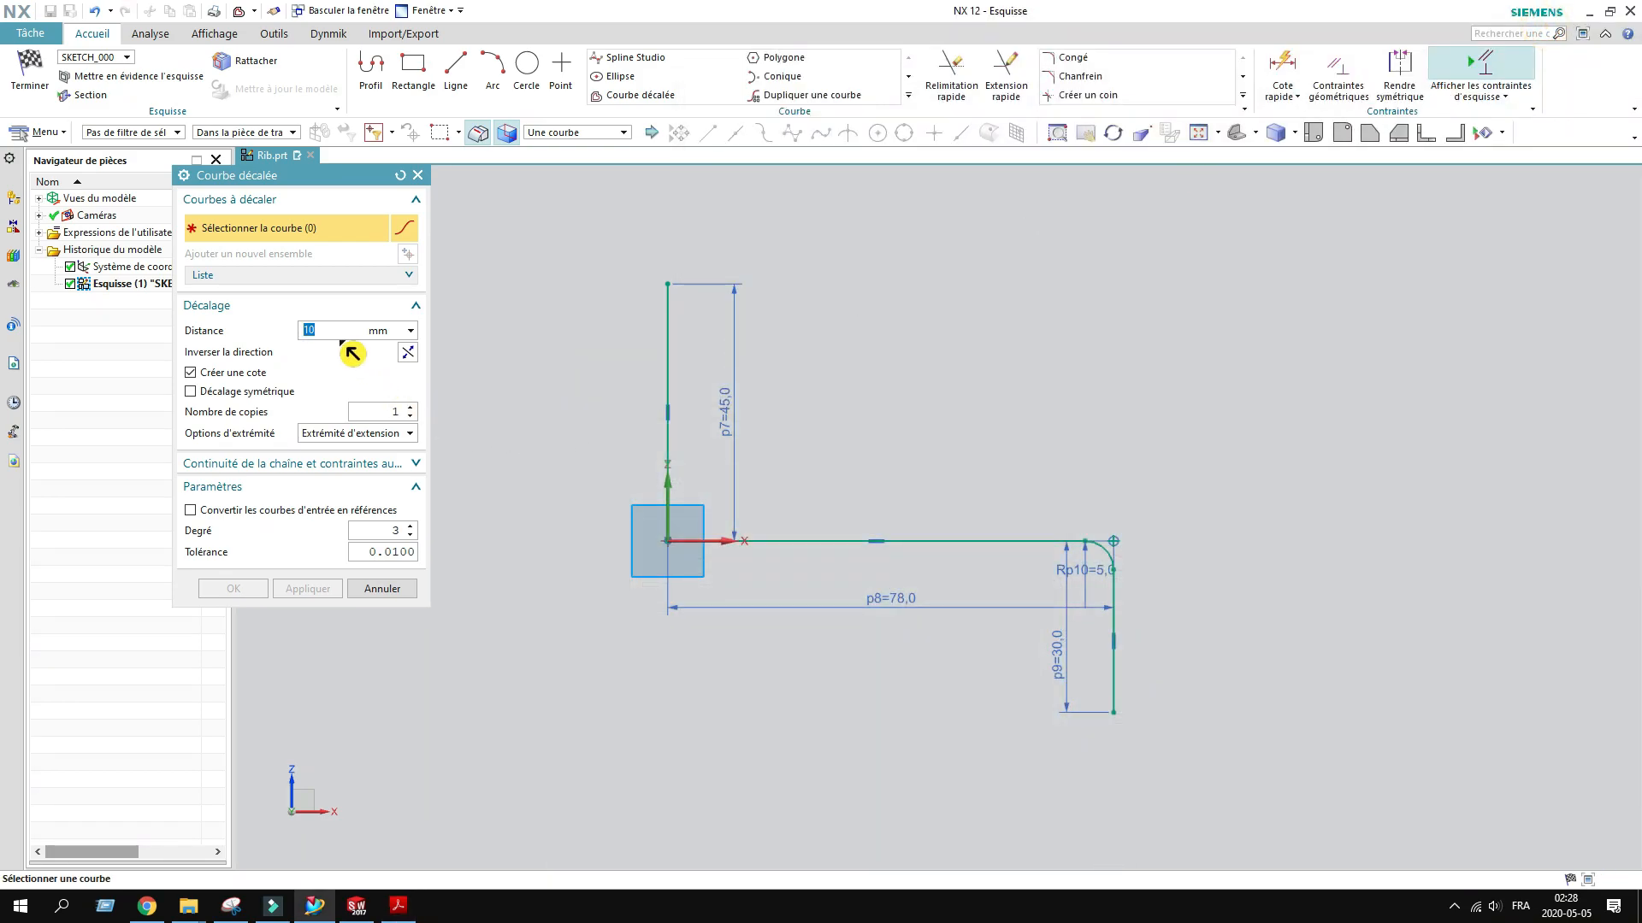
pyautogui.click(667, 445)
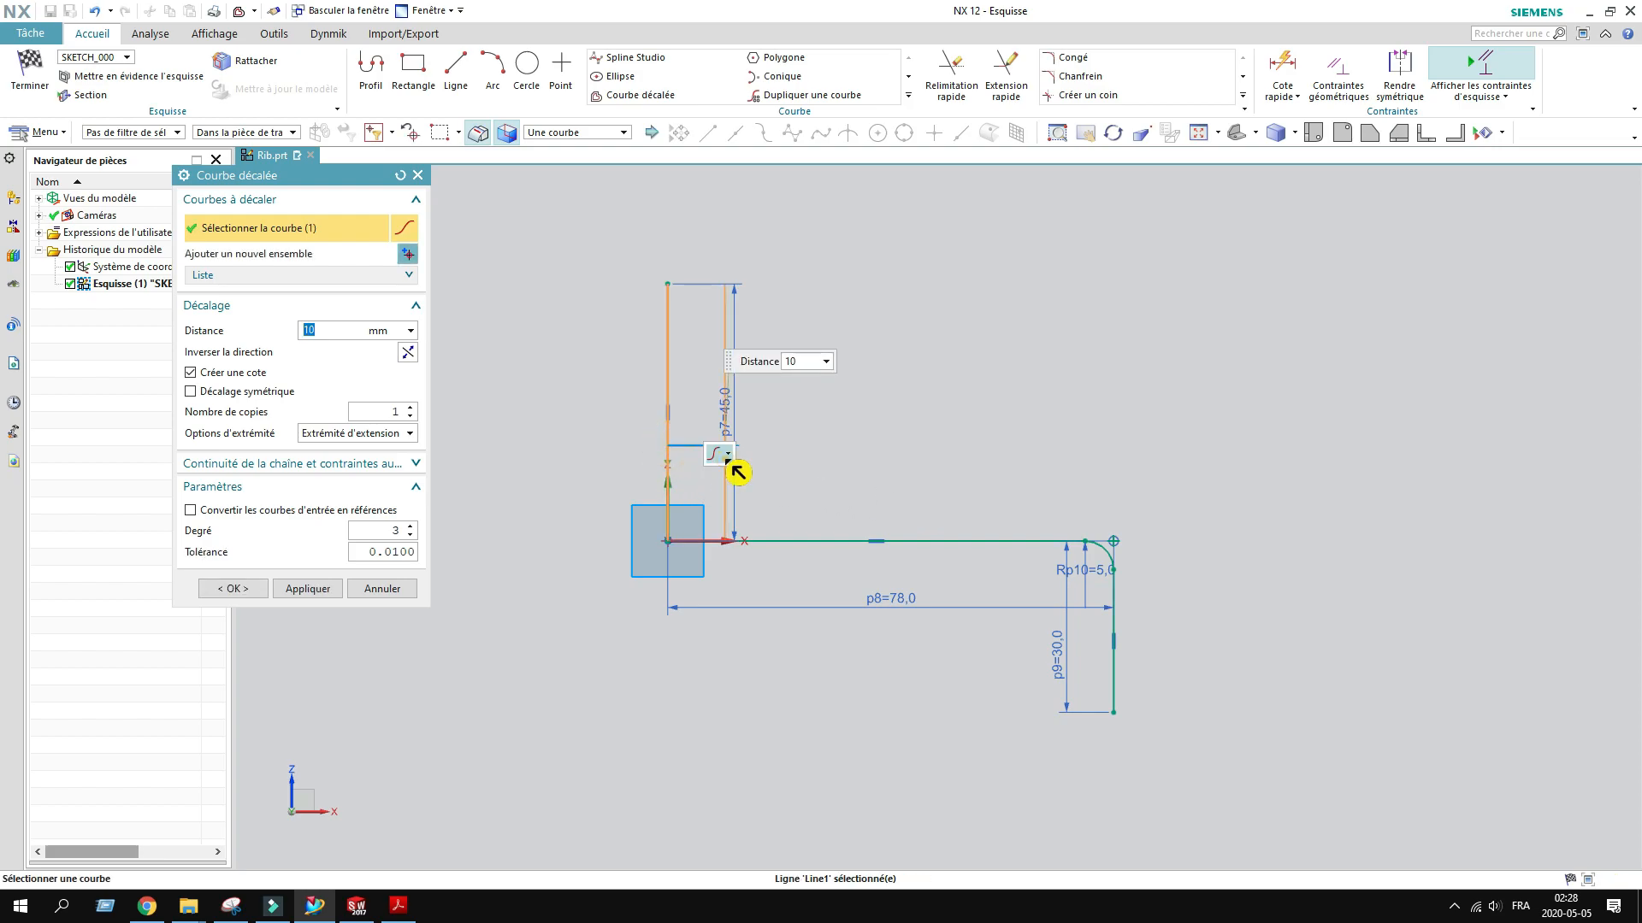
pyautogui.click(728, 457)
pyautogui.click(798, 504)
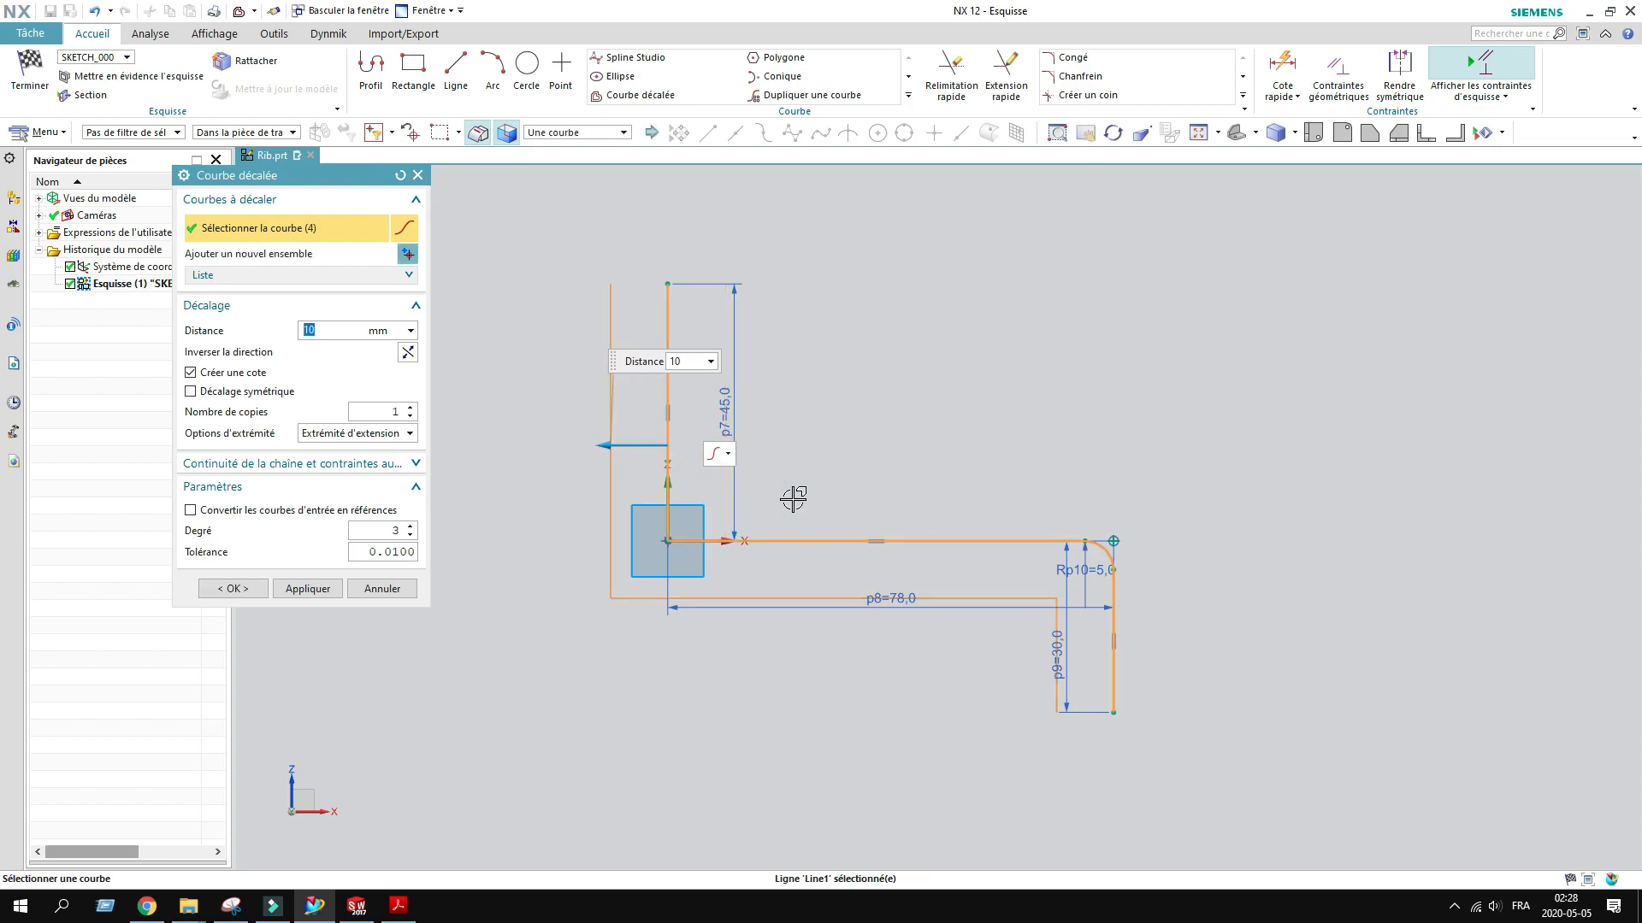
pyautogui.click(408, 354)
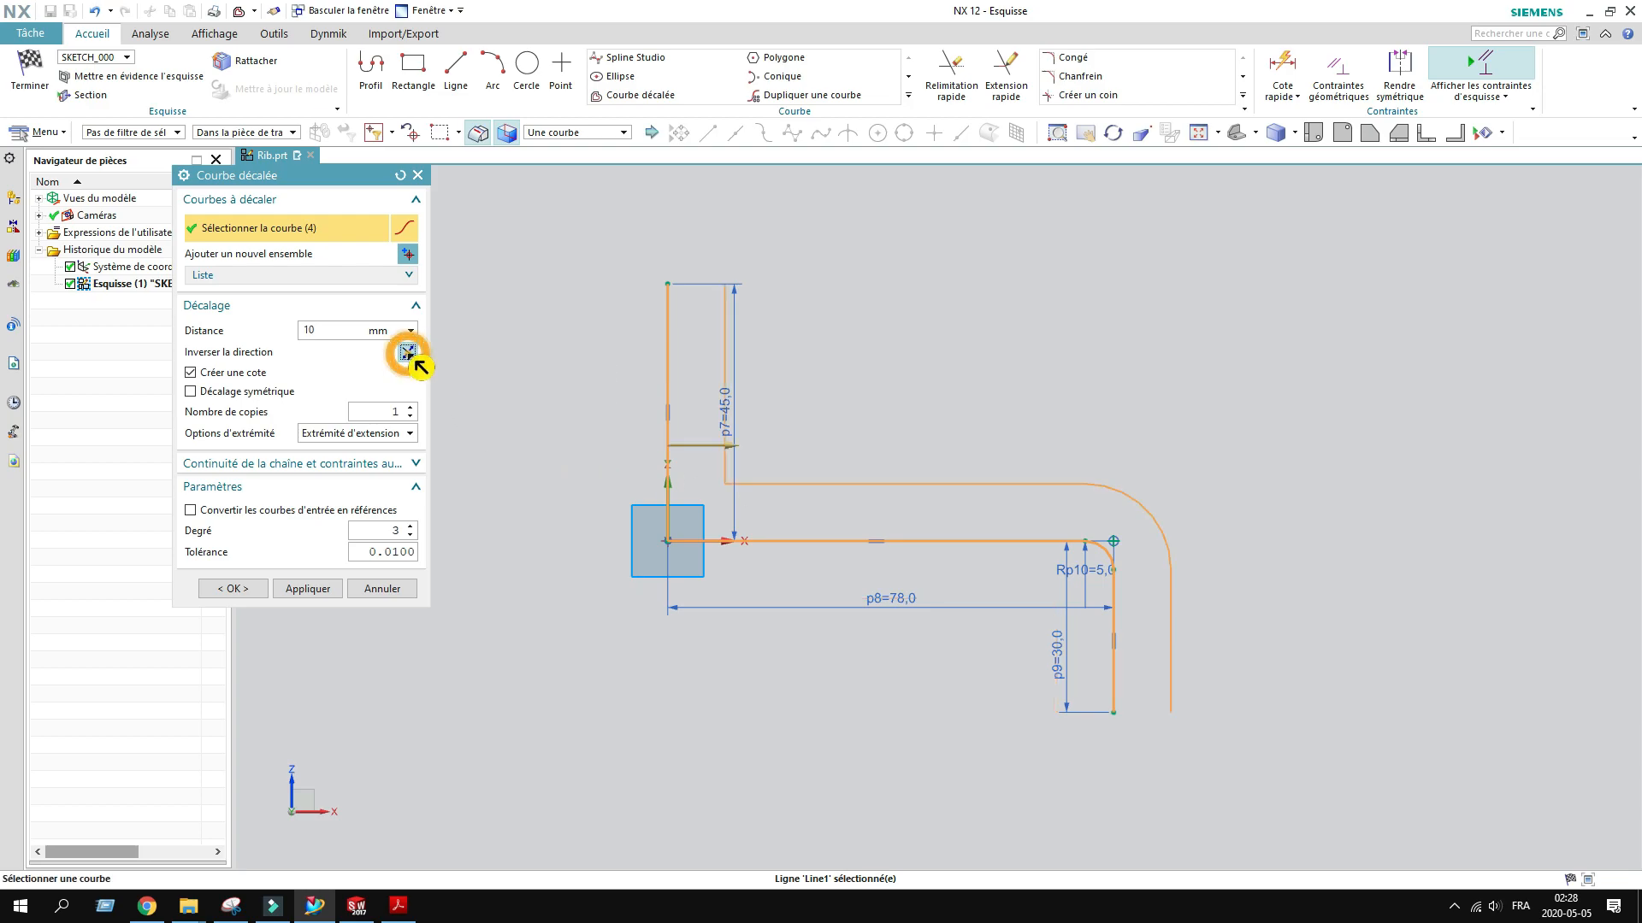
pyautogui.click(234, 589)
# Step: Close the profile with straight lines joining the original and offset curves at the upper end and the lower end
pyautogui.click(456, 72)
pyautogui.scroll(3, 684, 248)
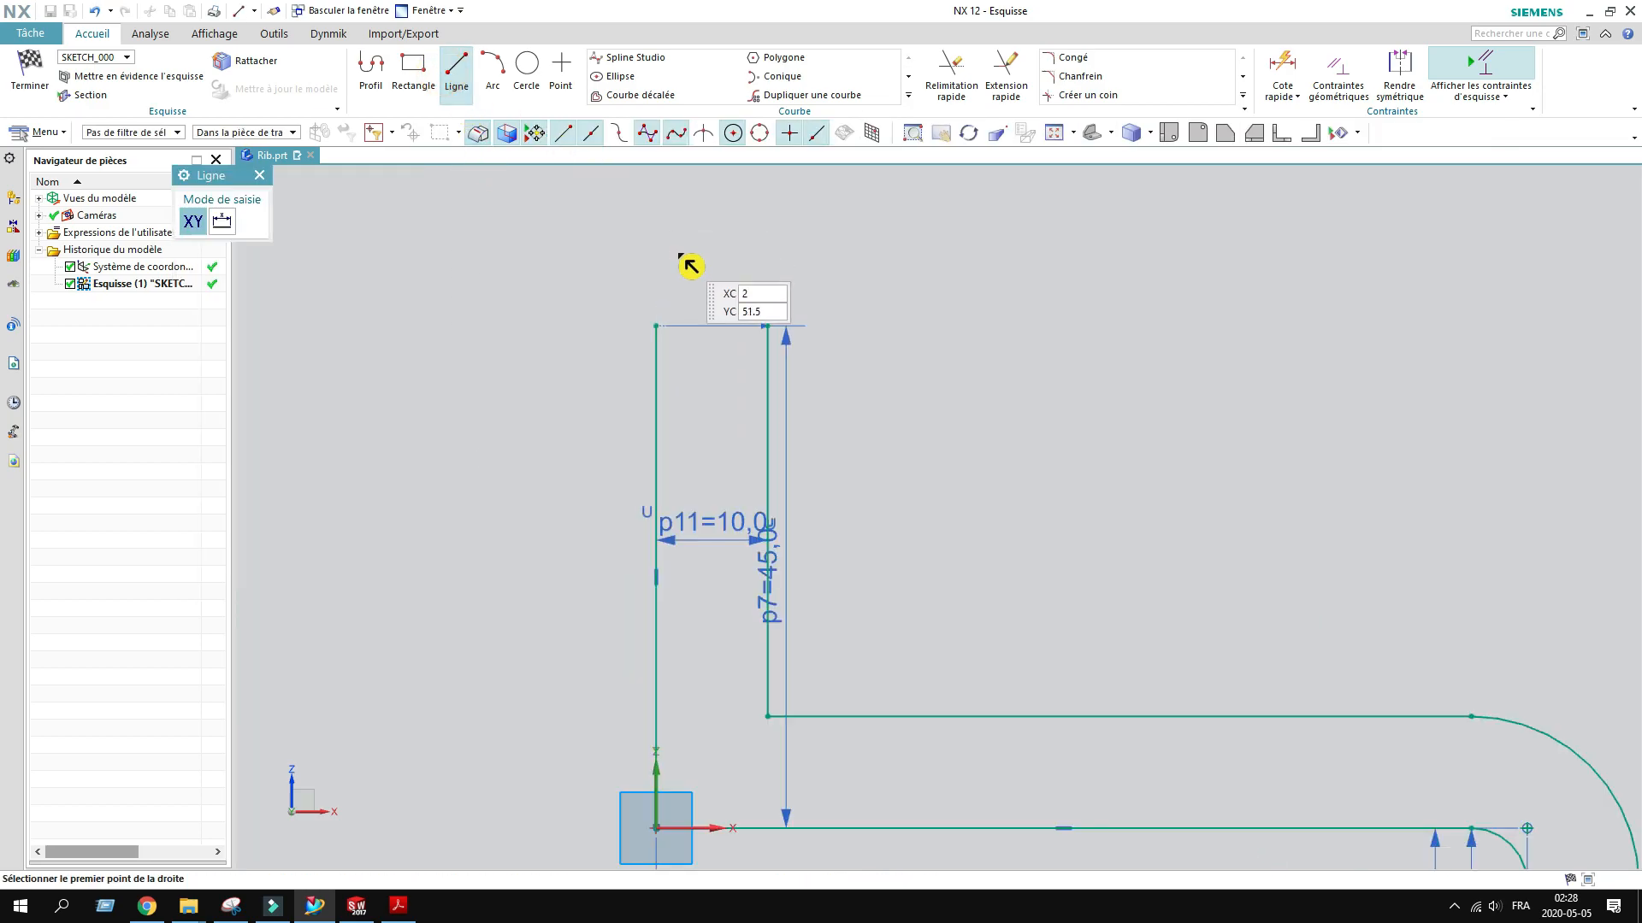
pyautogui.click(656, 326)
pyautogui.click(767, 324)
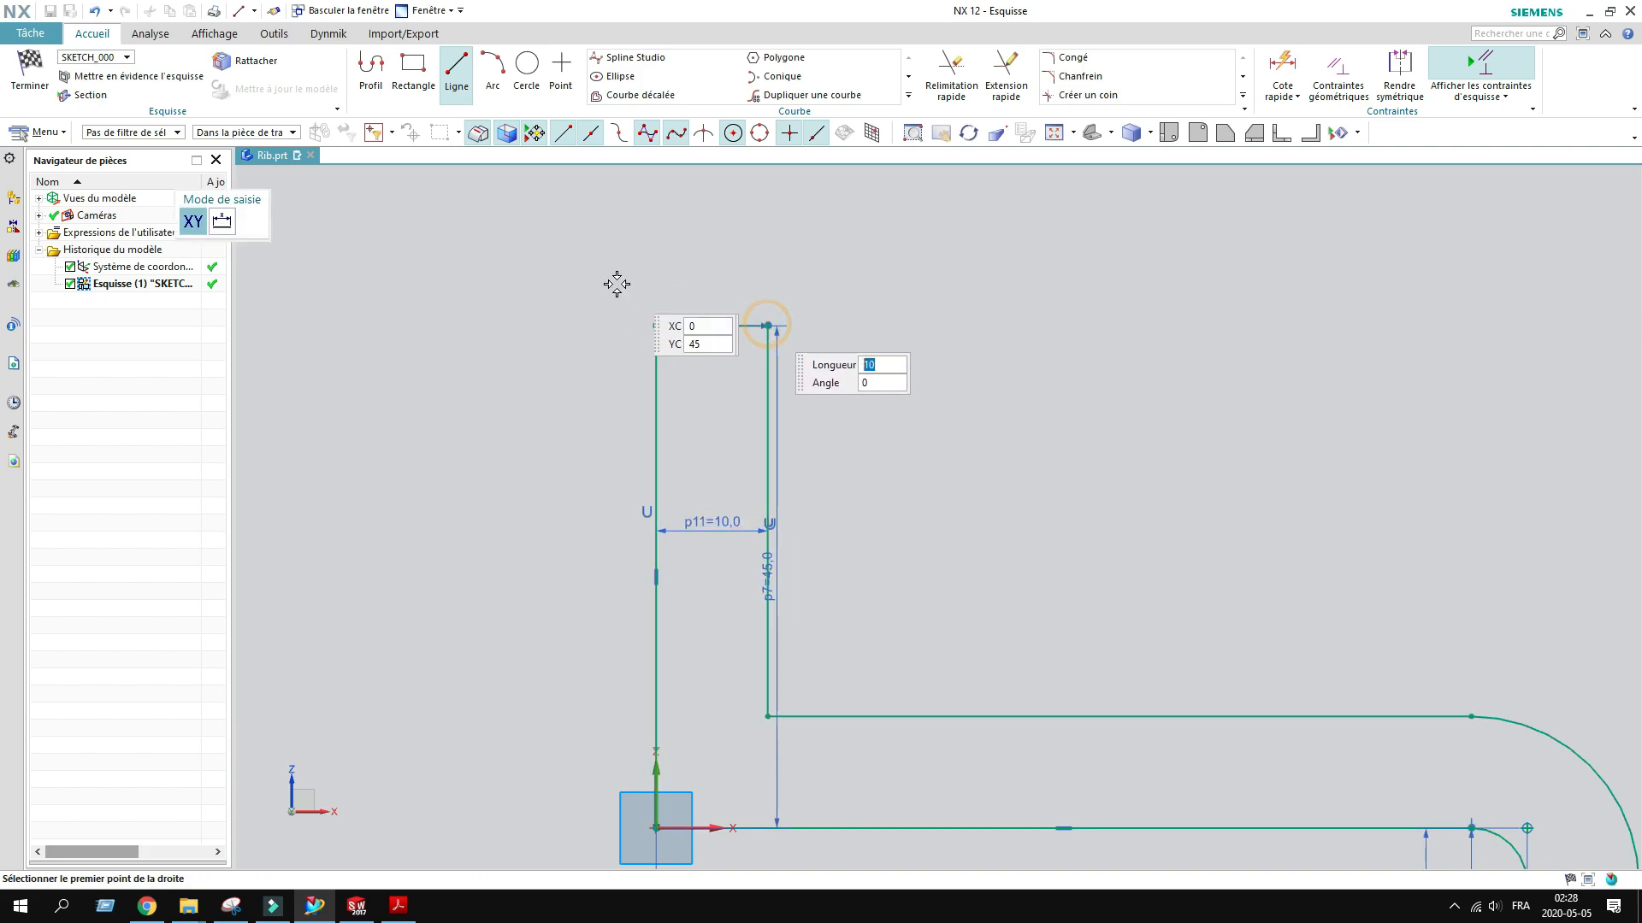
pyautogui.scroll(-4, 617, 284)
pyautogui.scroll(5, 1054, 742)
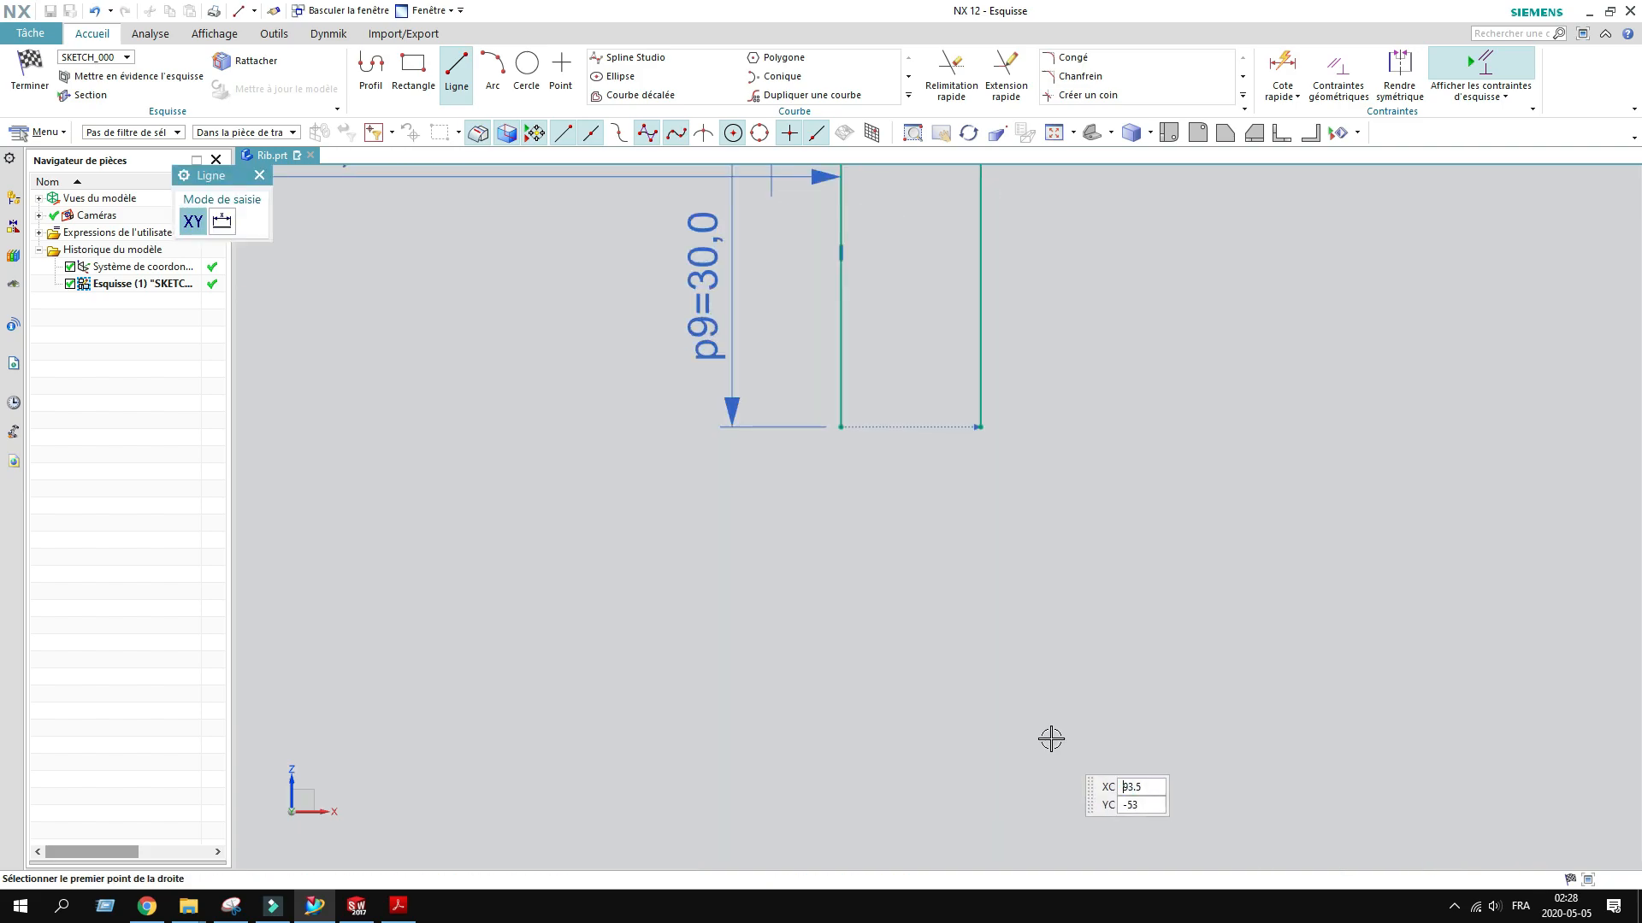
pyautogui.click(840, 427)
pyautogui.click(979, 427)
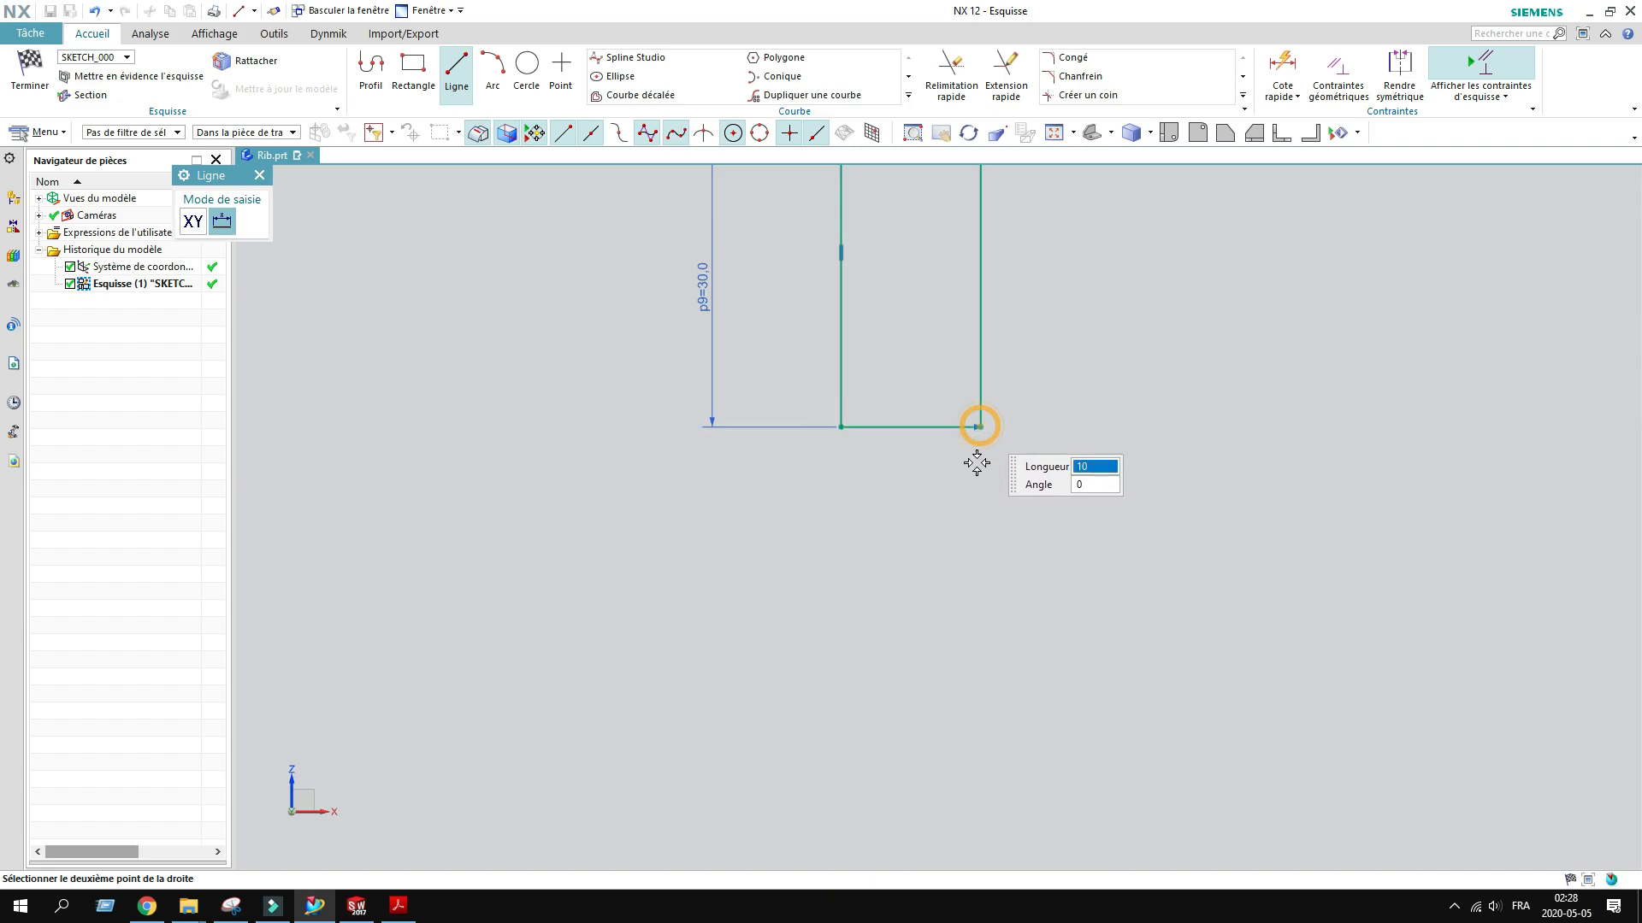
pyautogui.press('Escape')
pyautogui.scroll(-5, 963, 486)
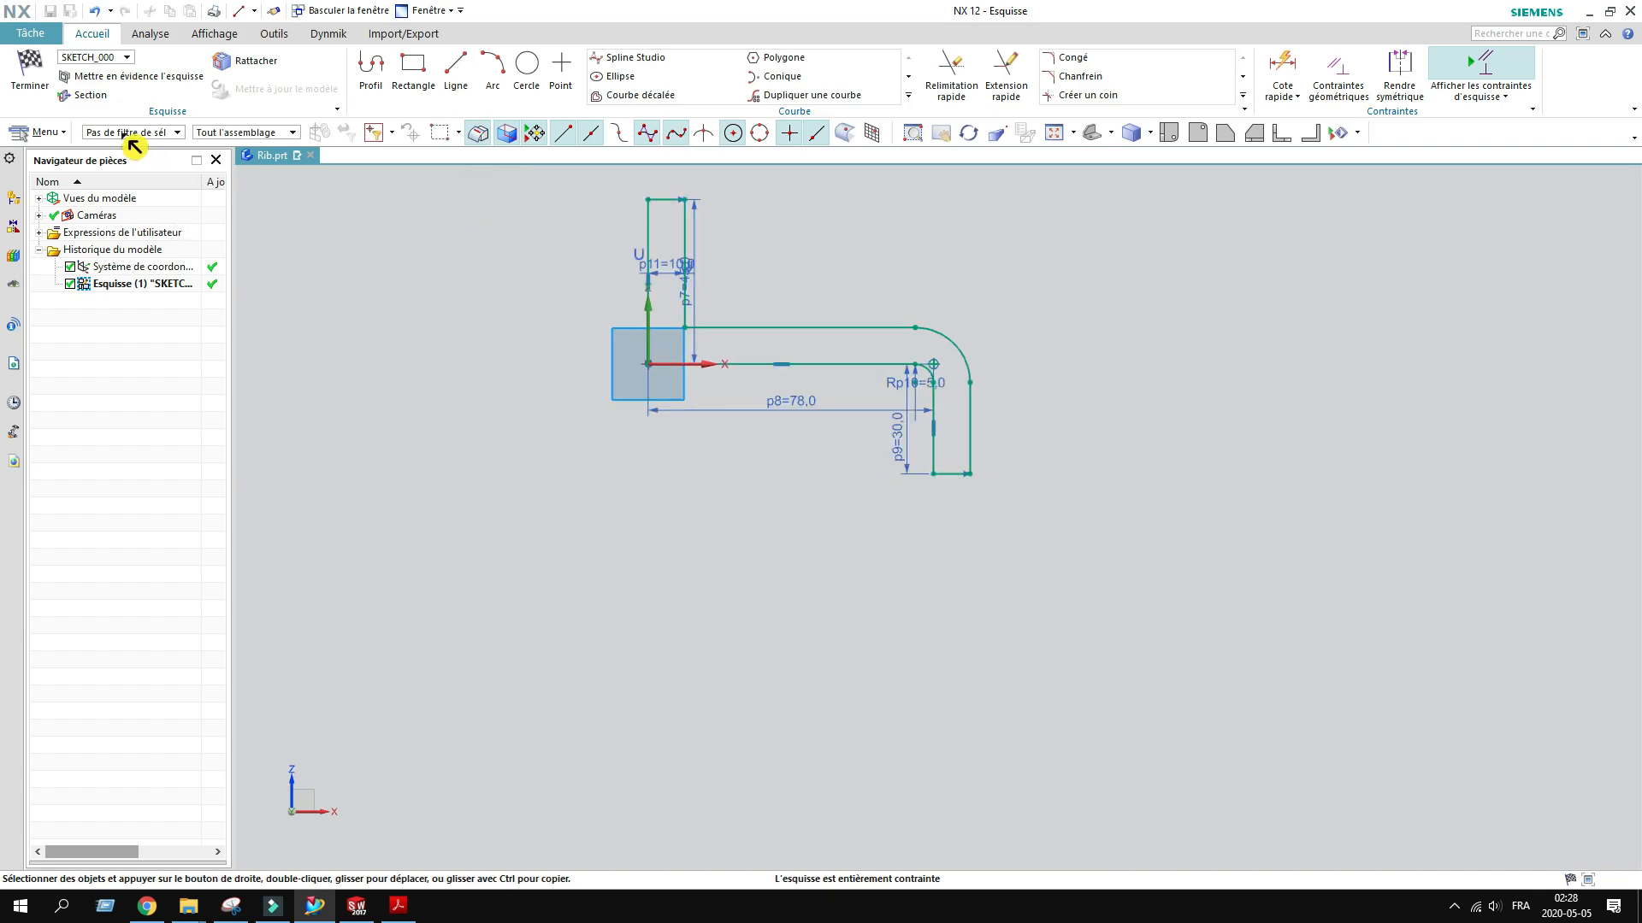
# Step: Finish the sketch, check the width in RIB.pdf, and extrude the profile with a symmetric value of 19 mm
pyautogui.click(31, 71)
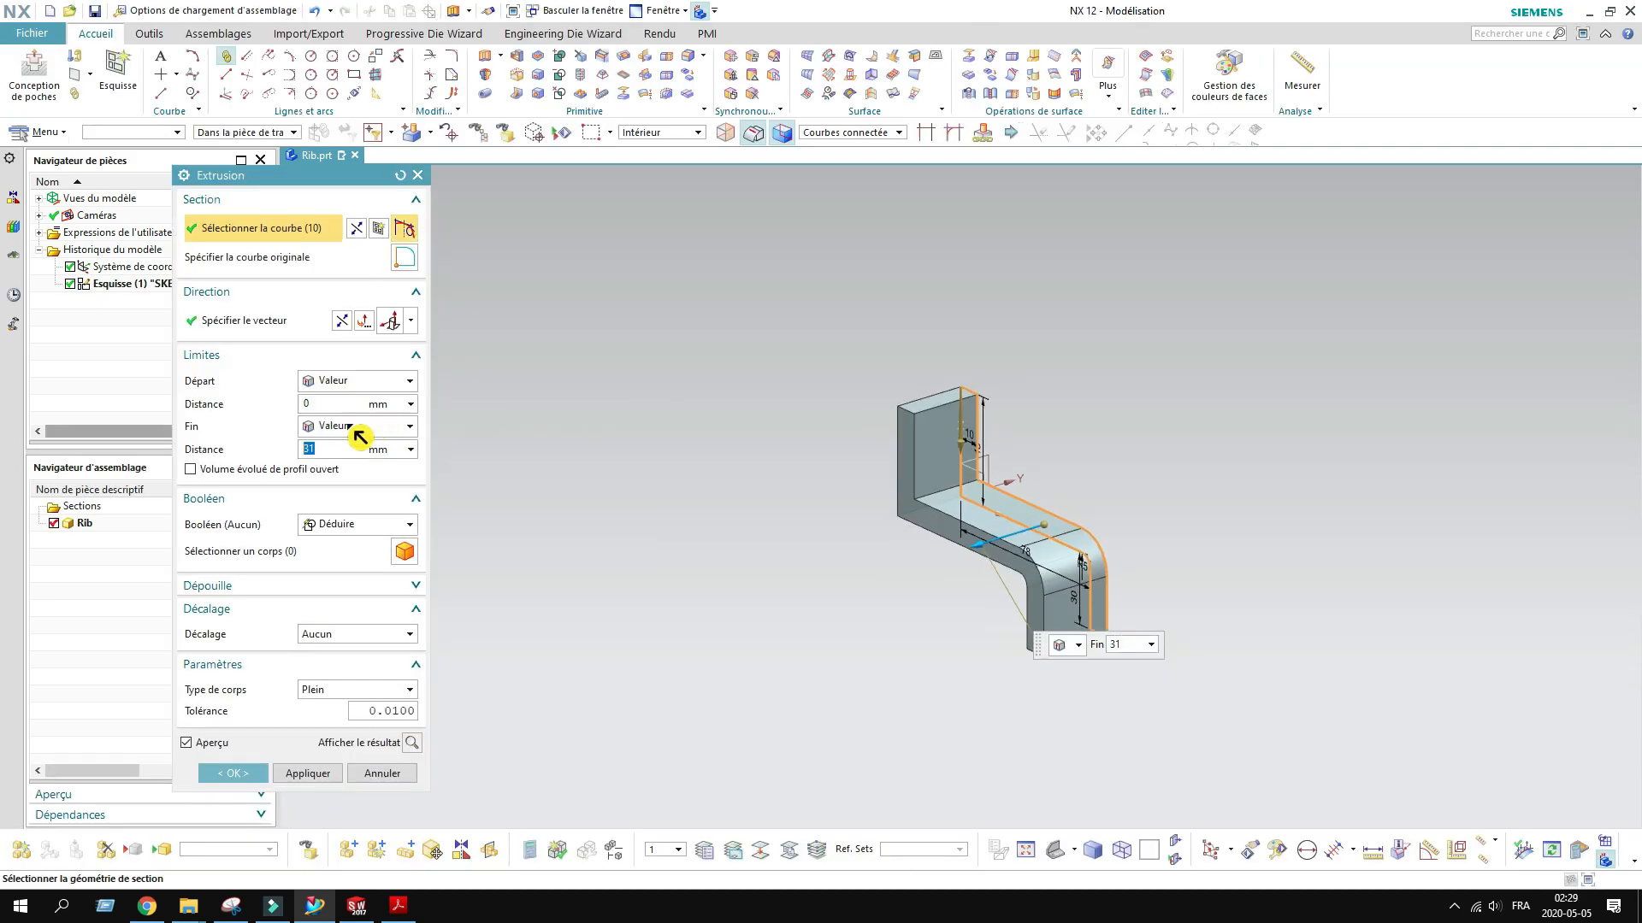
pyautogui.click(356, 427)
pyautogui.click(361, 467)
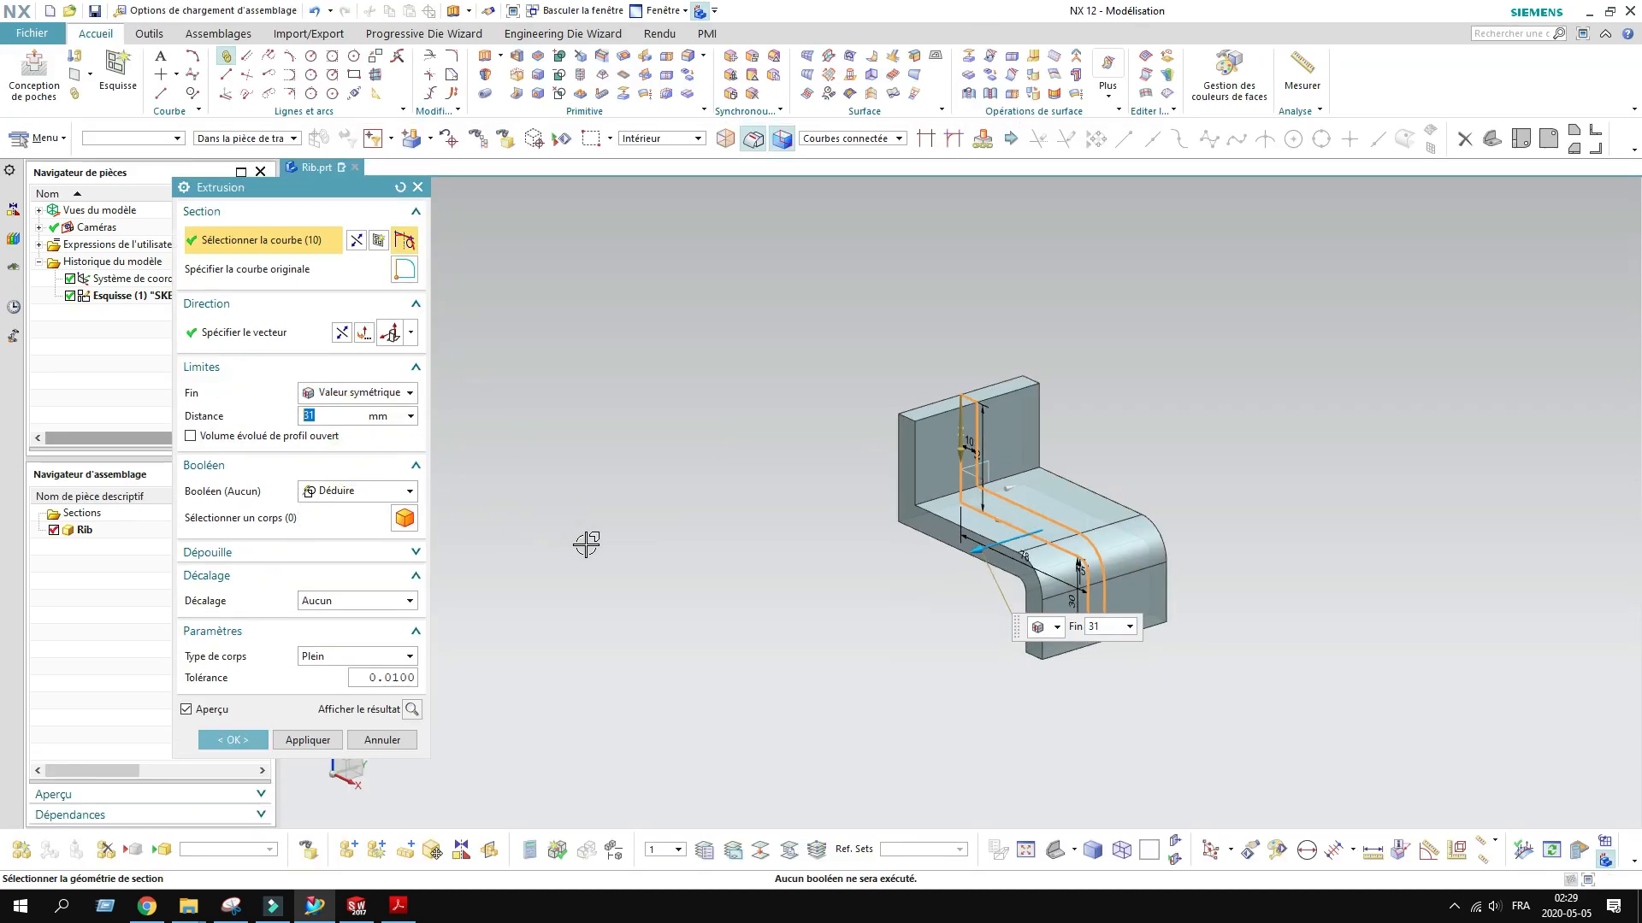
pyautogui.click(398, 906)
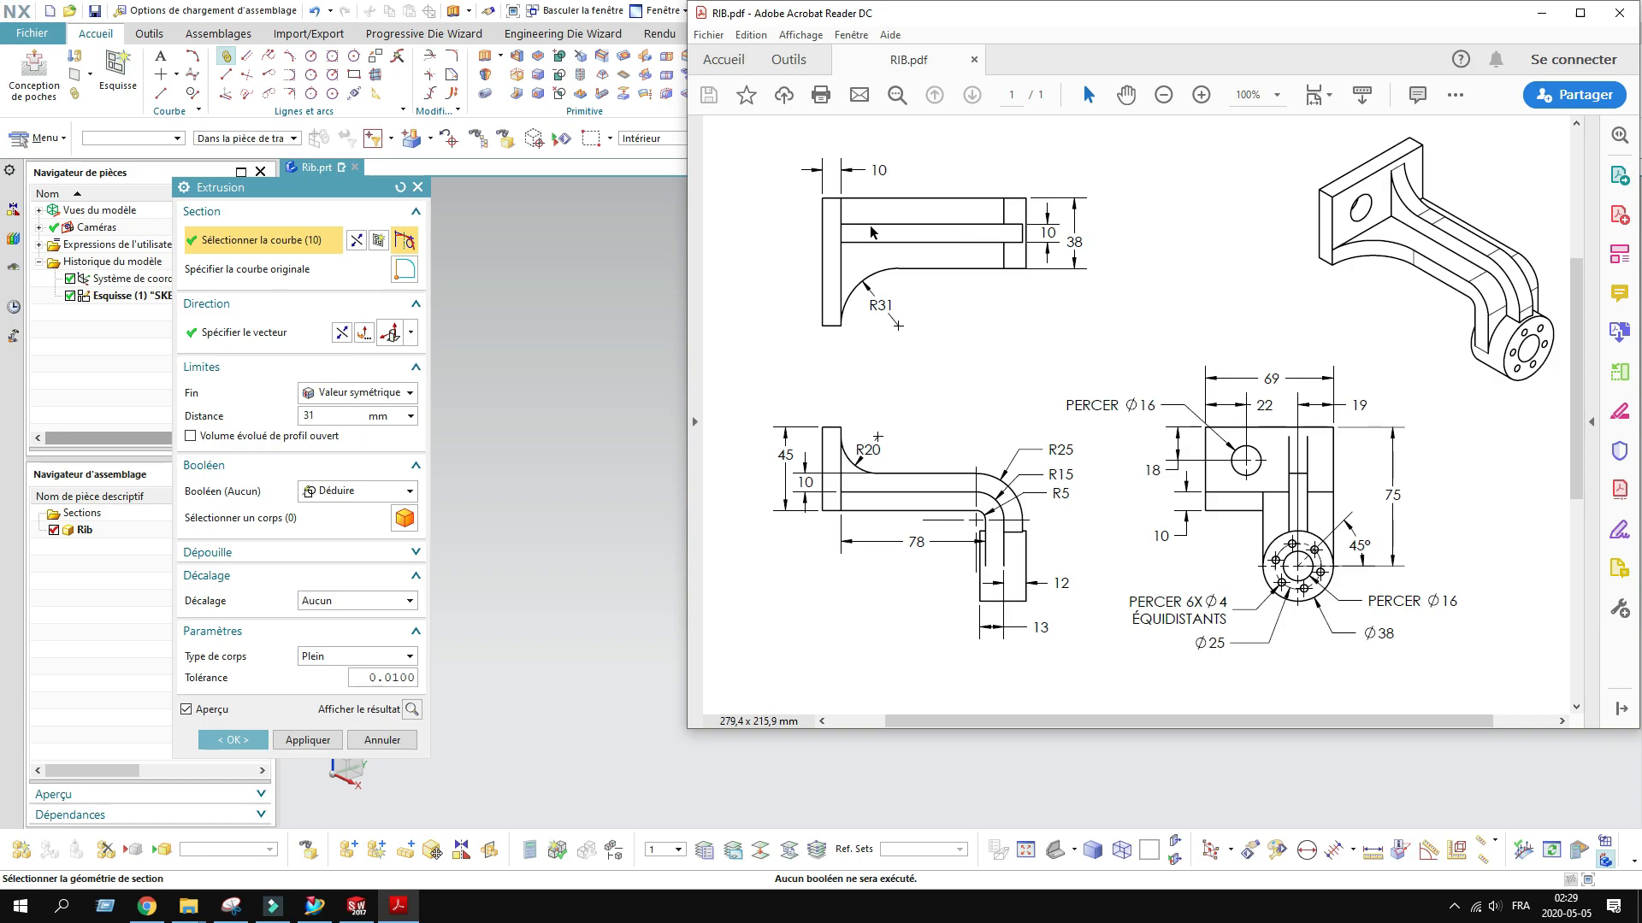
pyautogui.click(1069, 243)
pyautogui.doubleClick(1069, 243)
pyautogui.click(1538, 18)
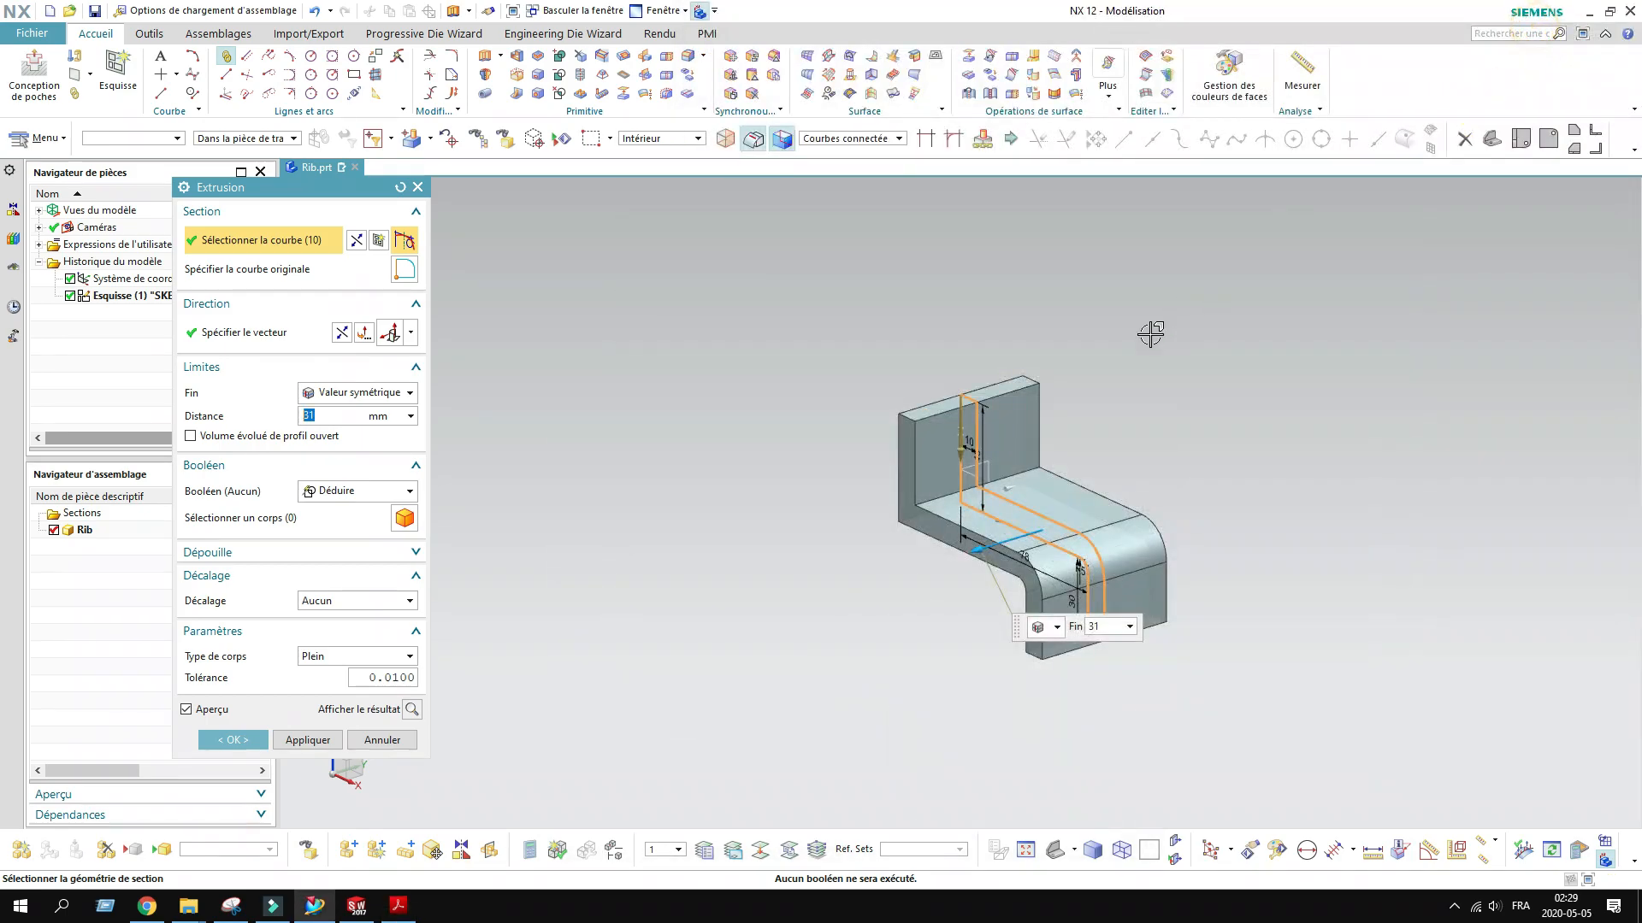
pyautogui.click(344, 417)
pyautogui.press('Return')
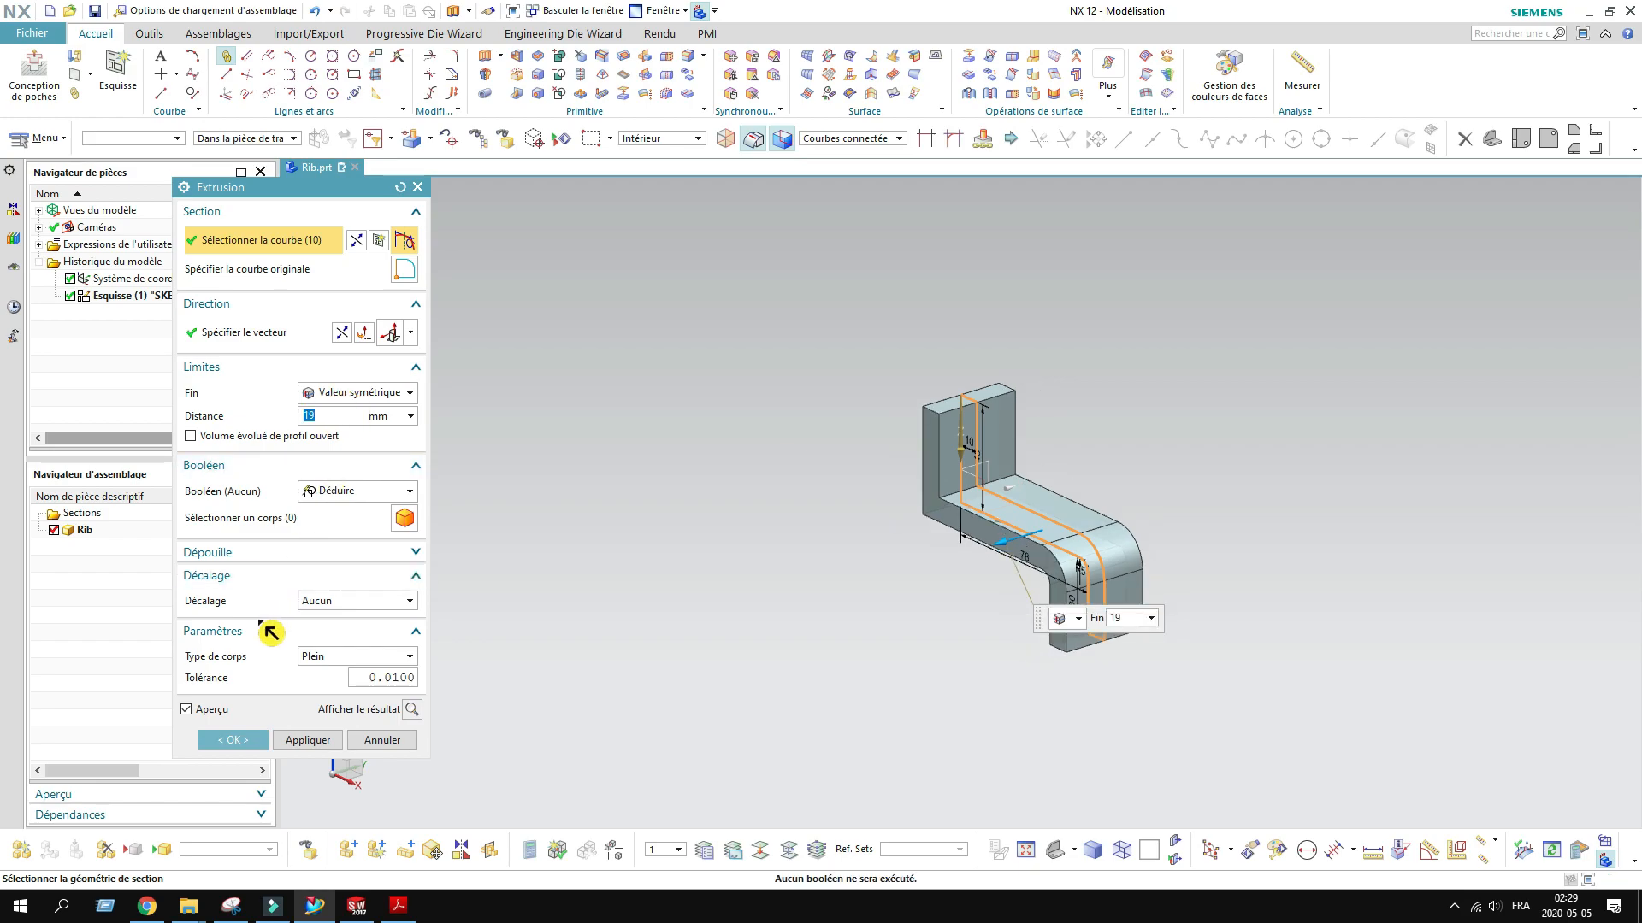
pyautogui.click(253, 747)
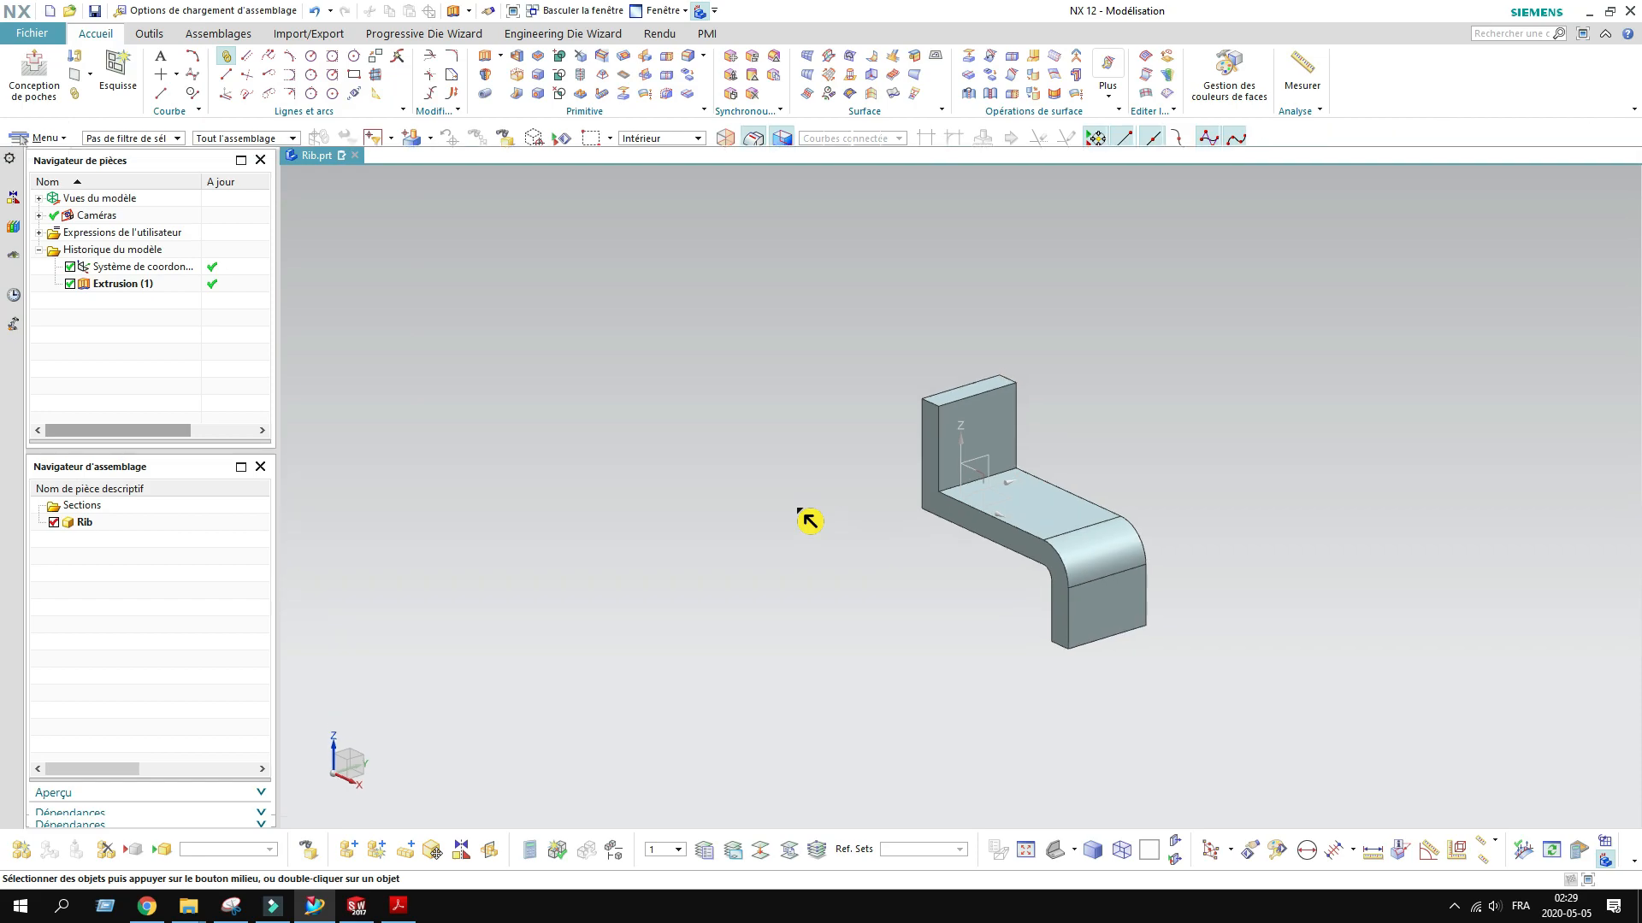
# Step: Sketch on the bracket's lower front face and, after consulting RIB.pdf, draw a 38 mm circle centred on the lower edge's midpoint
pyautogui.click(485, 57)
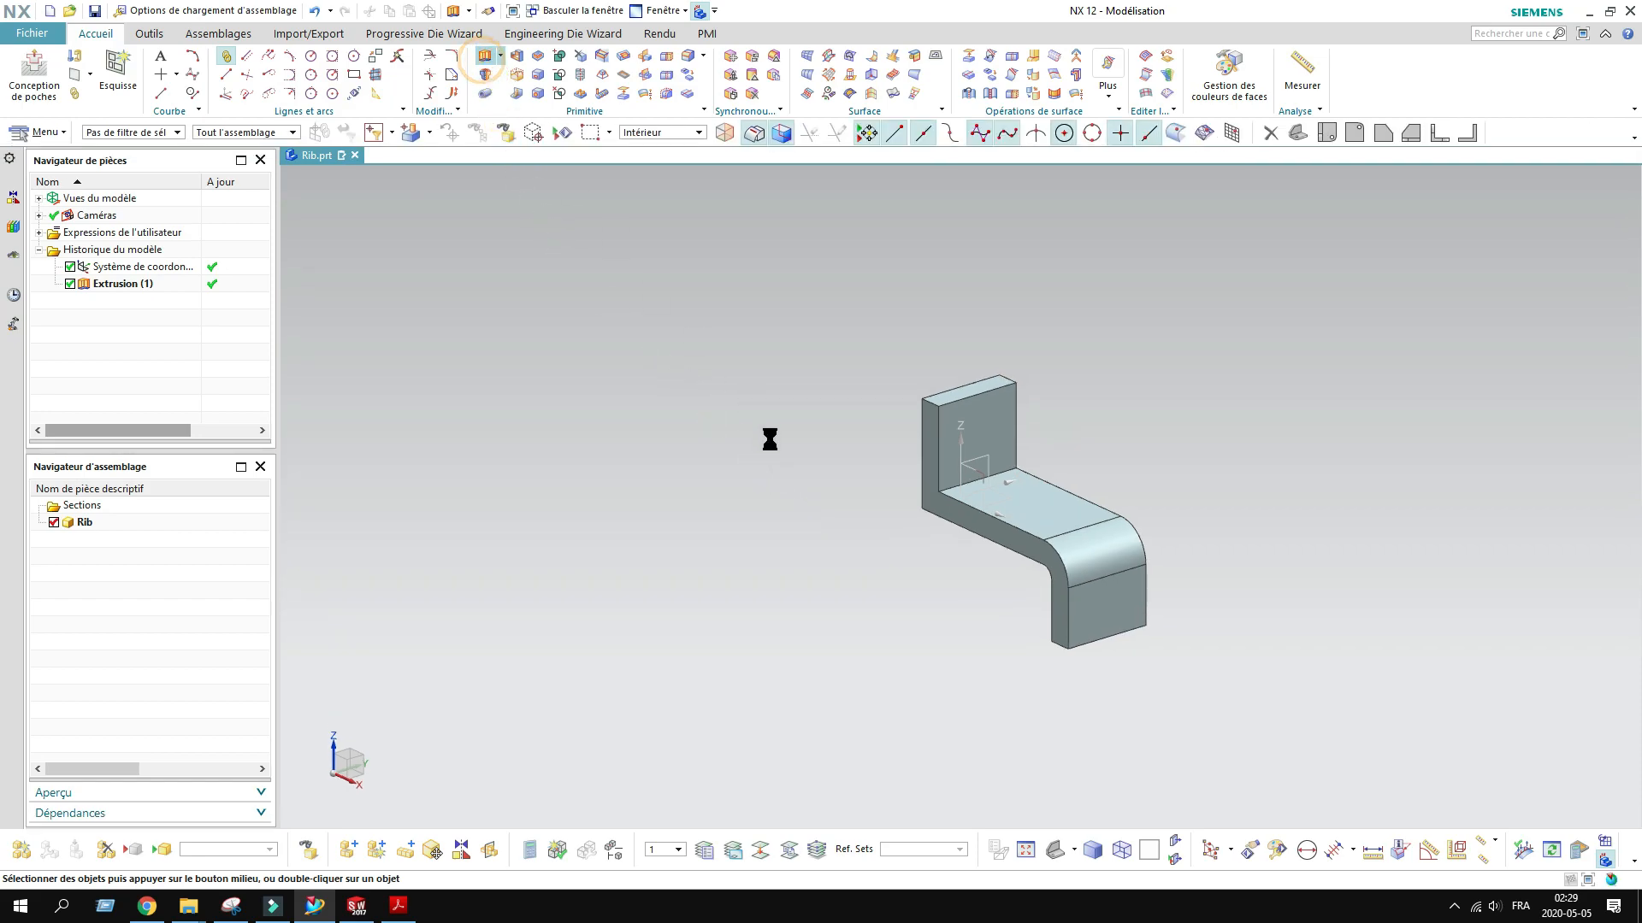
pyautogui.click(1096, 624)
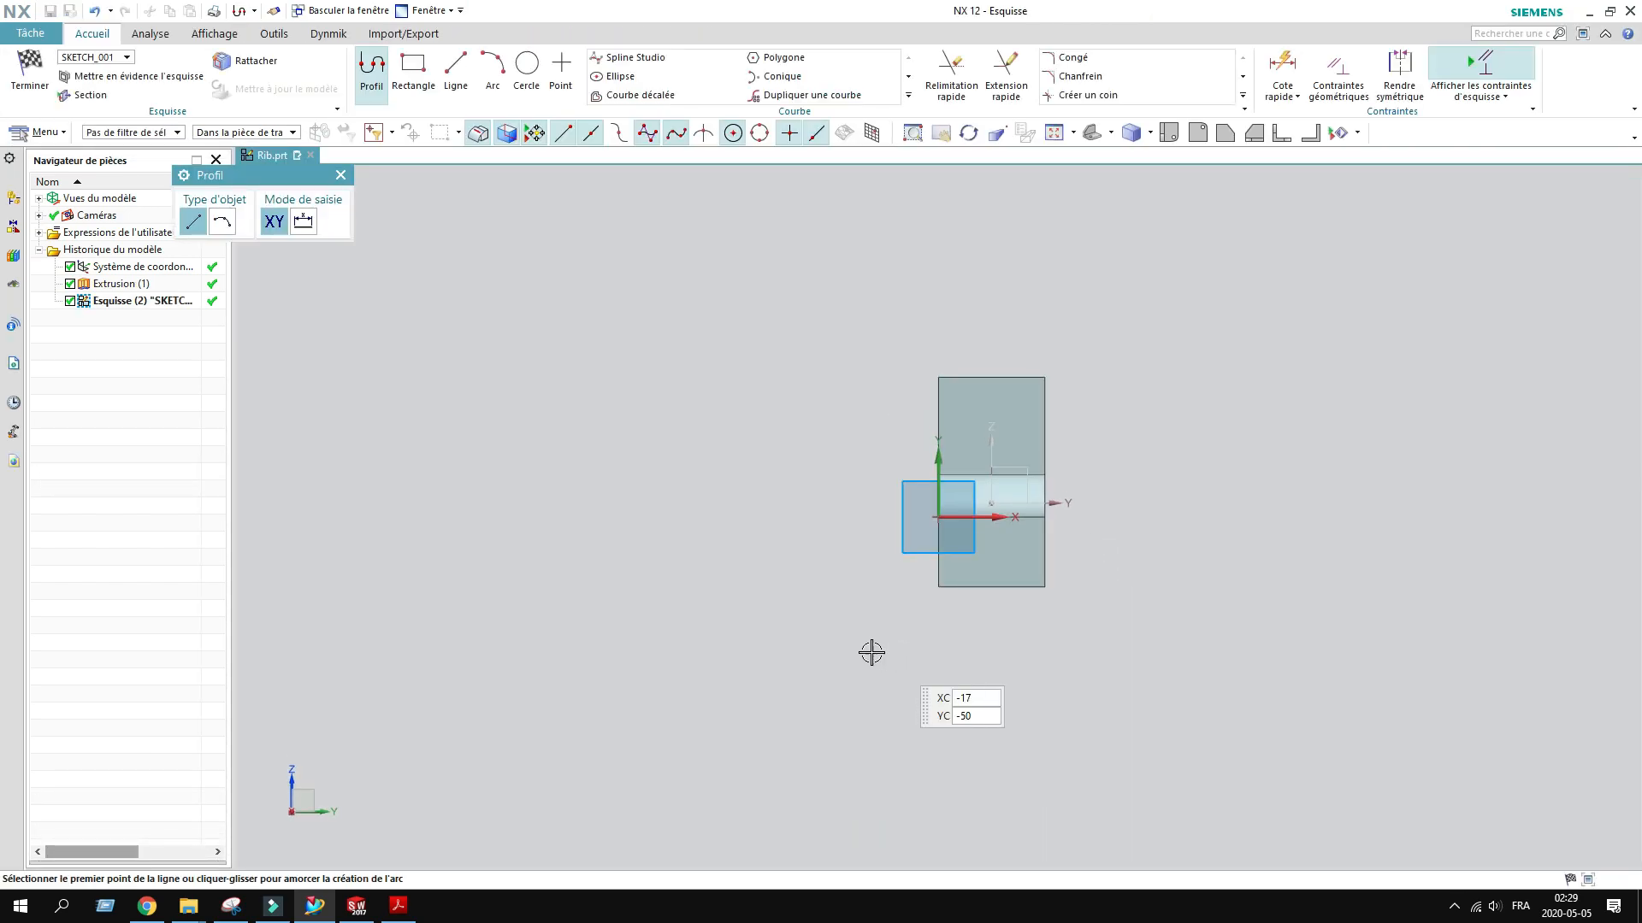
pyautogui.click(526, 68)
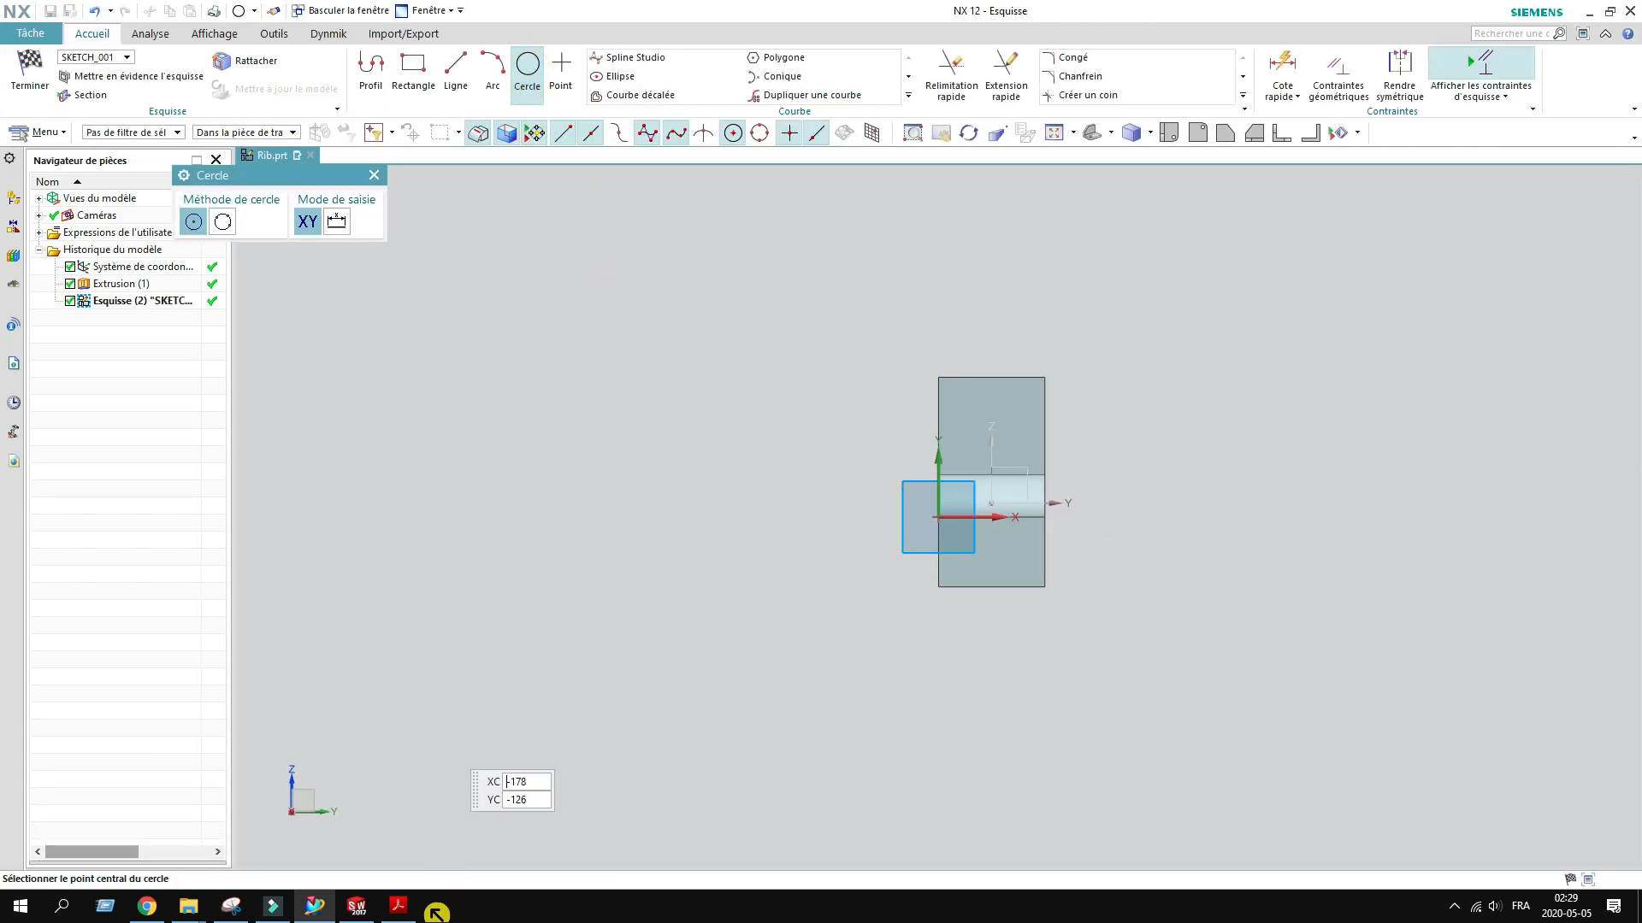
pyautogui.click(399, 907)
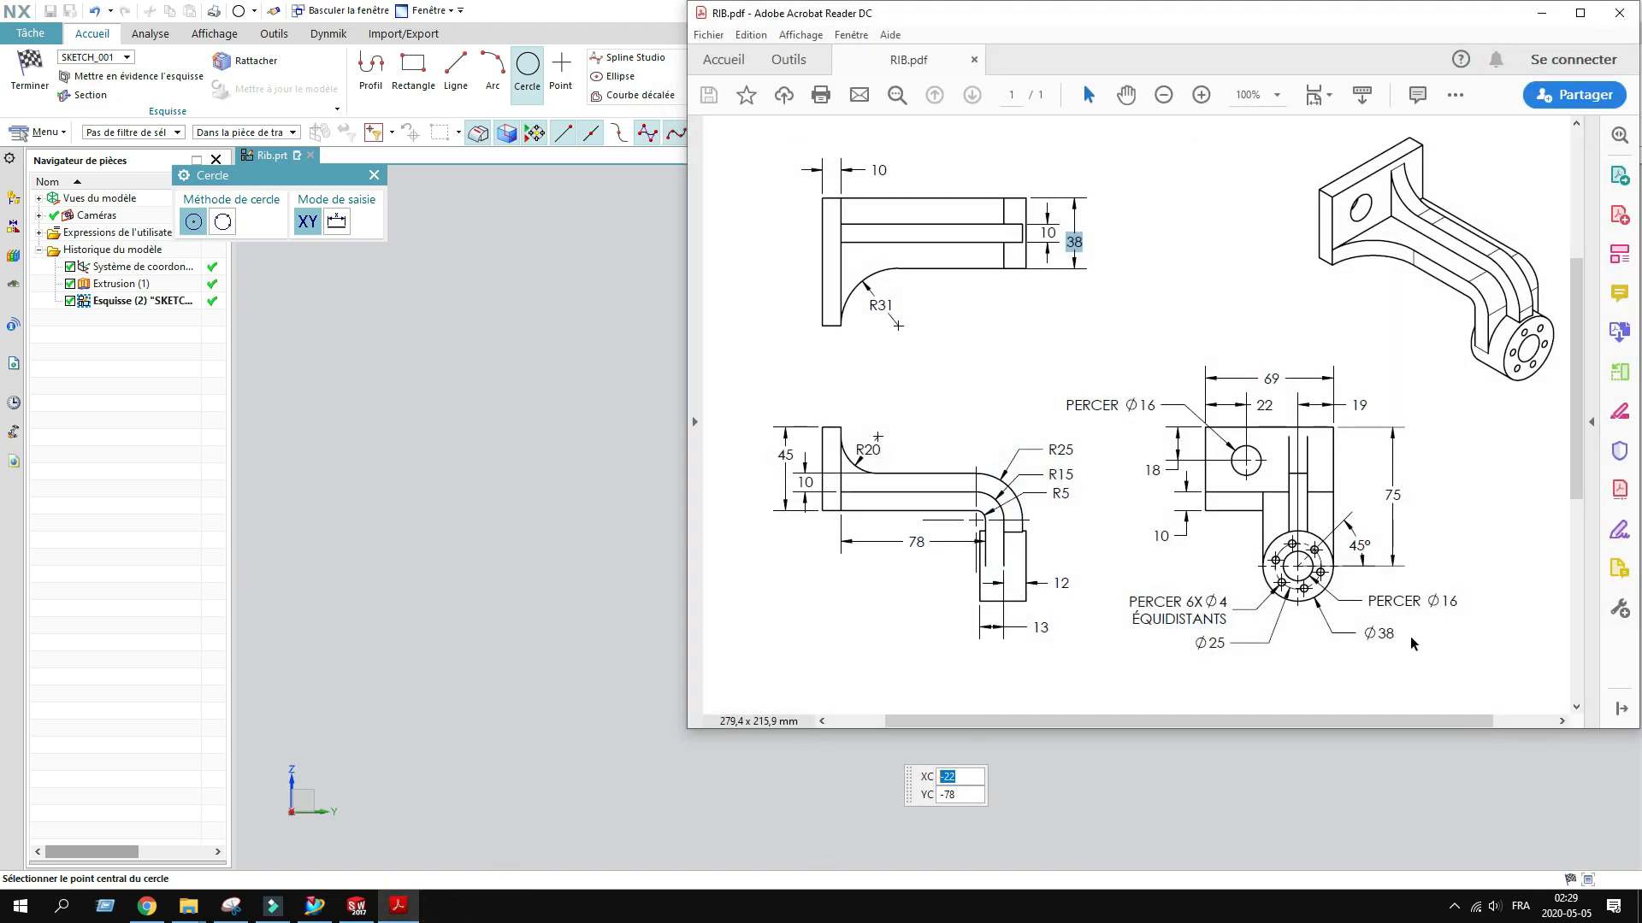
pyautogui.doubleClick(1385, 633)
pyautogui.click(1545, 19)
pyautogui.scroll(5, 1037, 557)
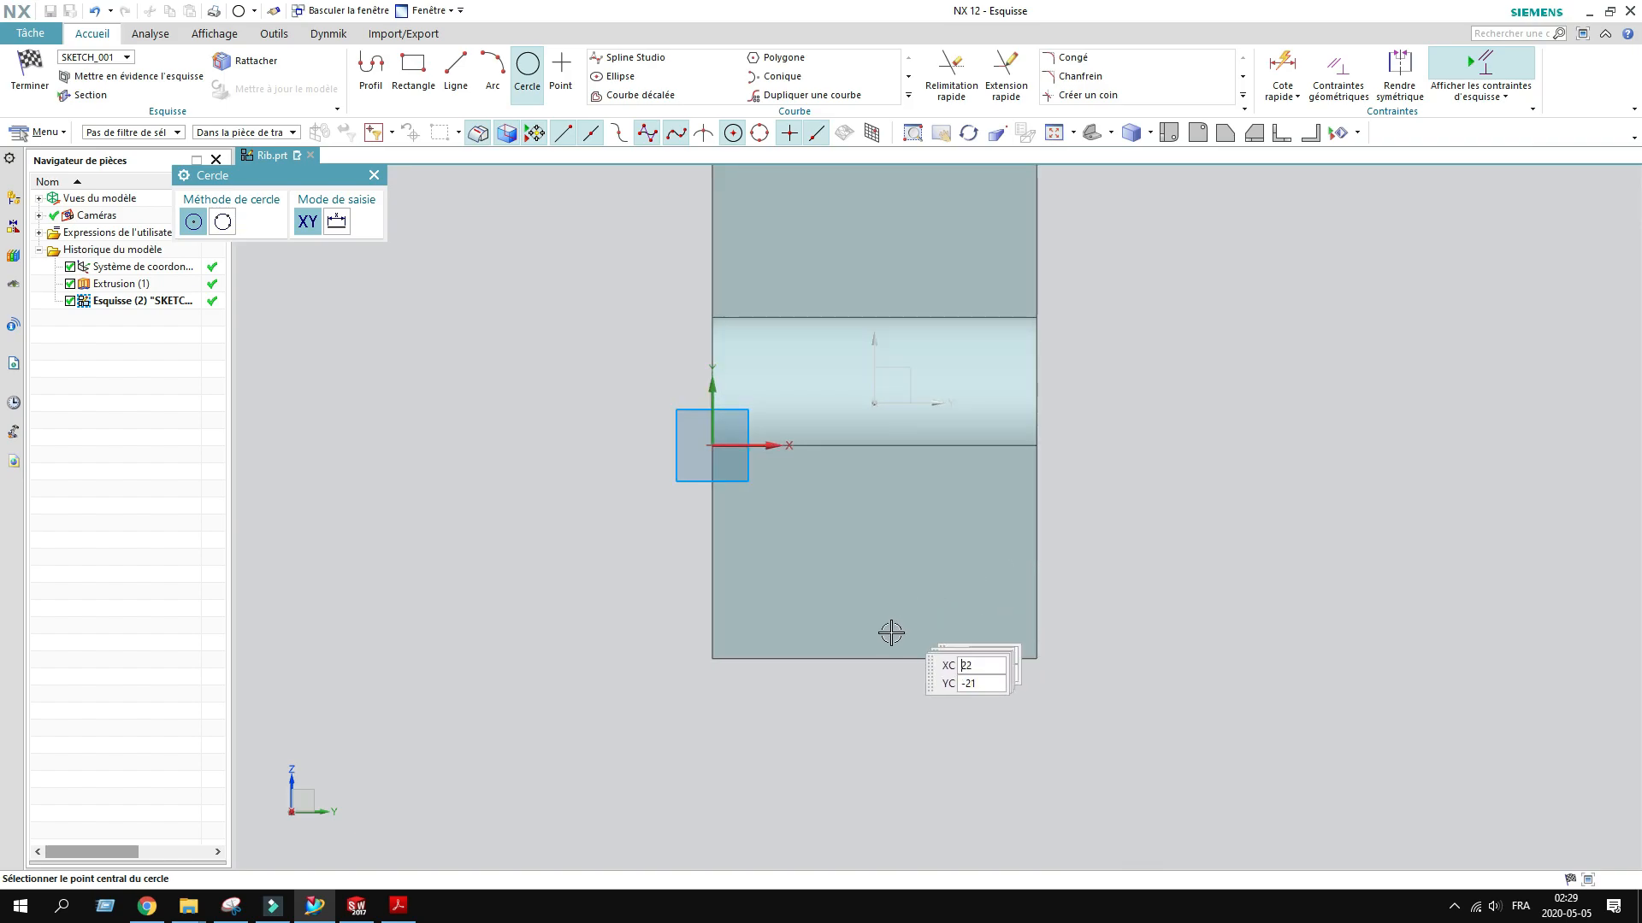
pyautogui.click(874, 658)
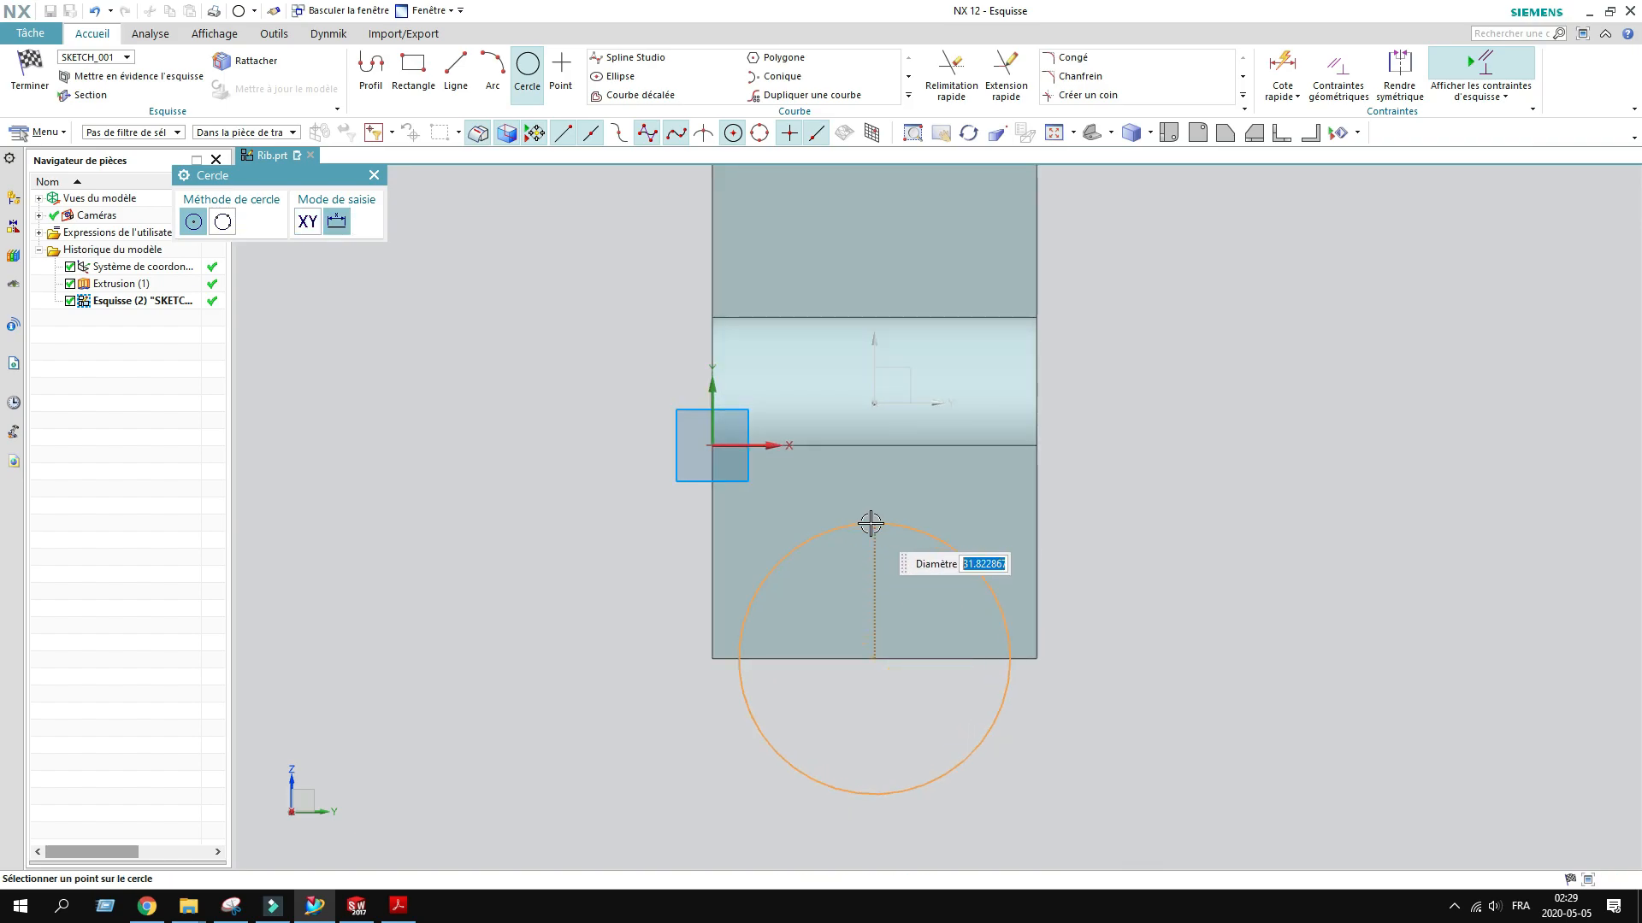
pyautogui.press('Return')
pyautogui.click(869, 523)
pyautogui.press('Escape')
pyautogui.click(789, 673)
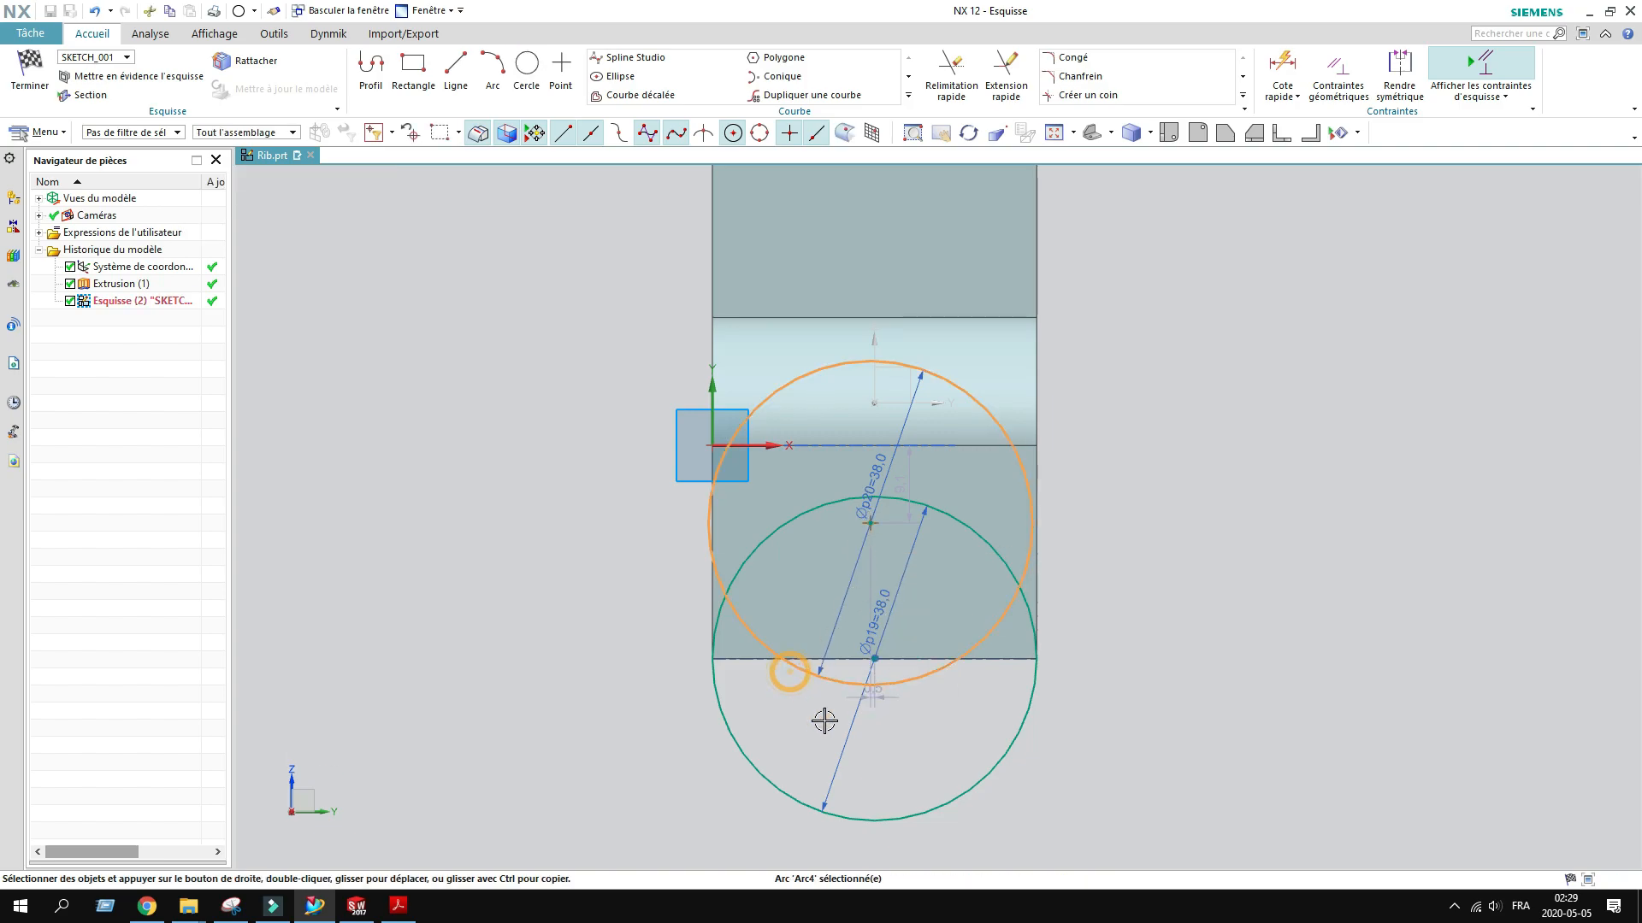
pyautogui.press('Delete')
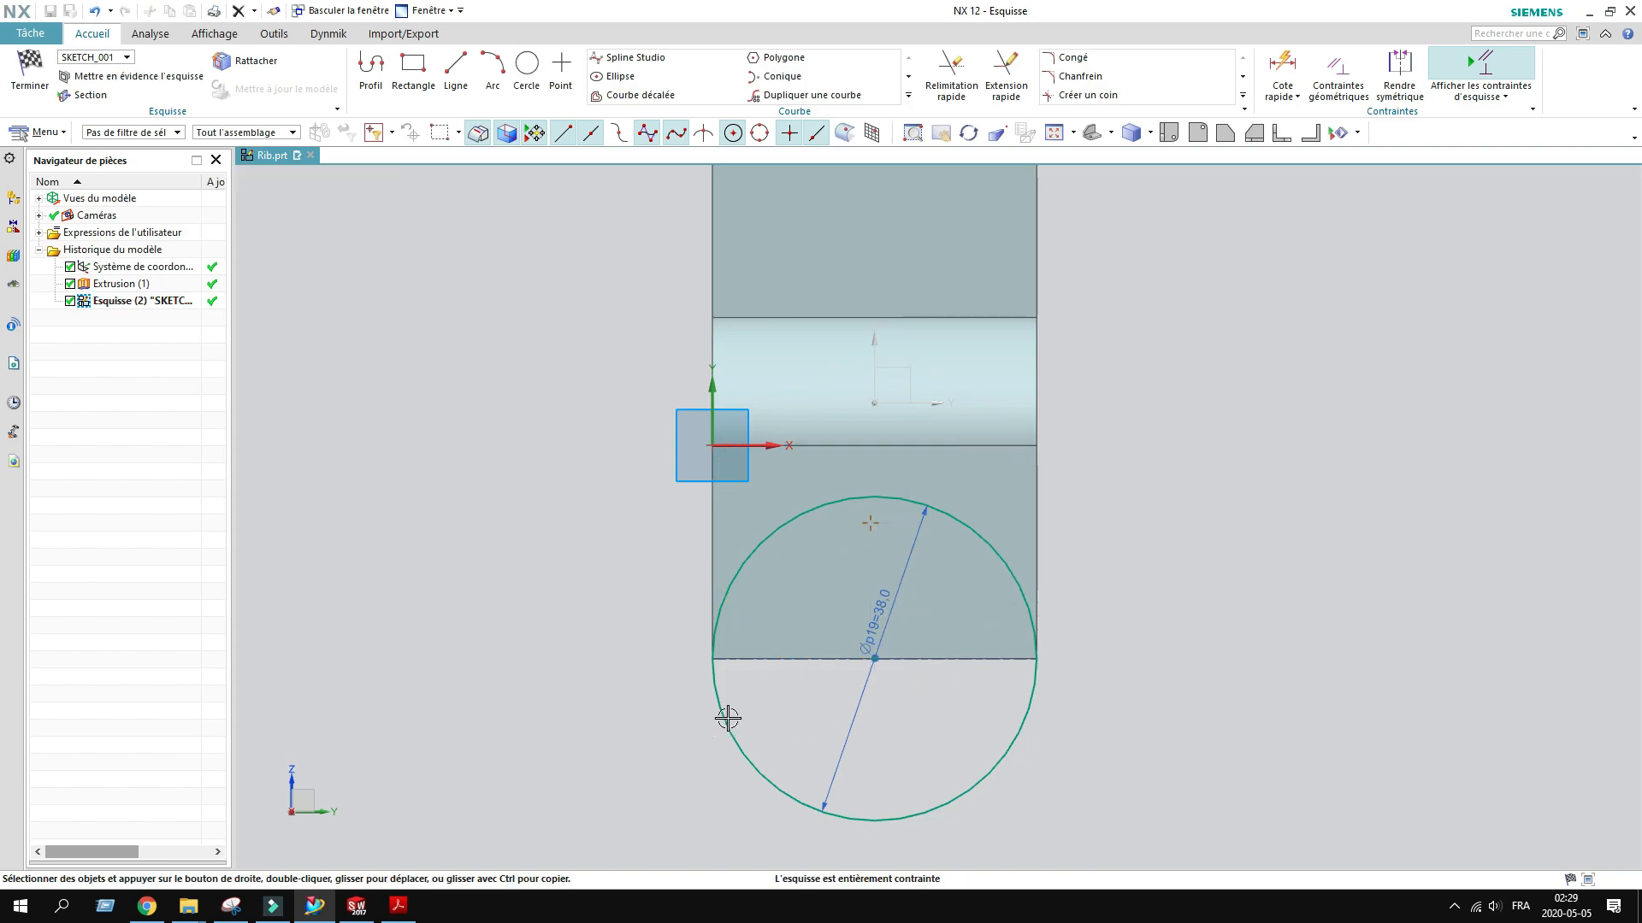
# Step: Finish the circle sketch, check the disc thickness in RIB.pdf, and set the extrusion's end distance to 12 mm and start distance to -13 mm
pyautogui.click(30, 93)
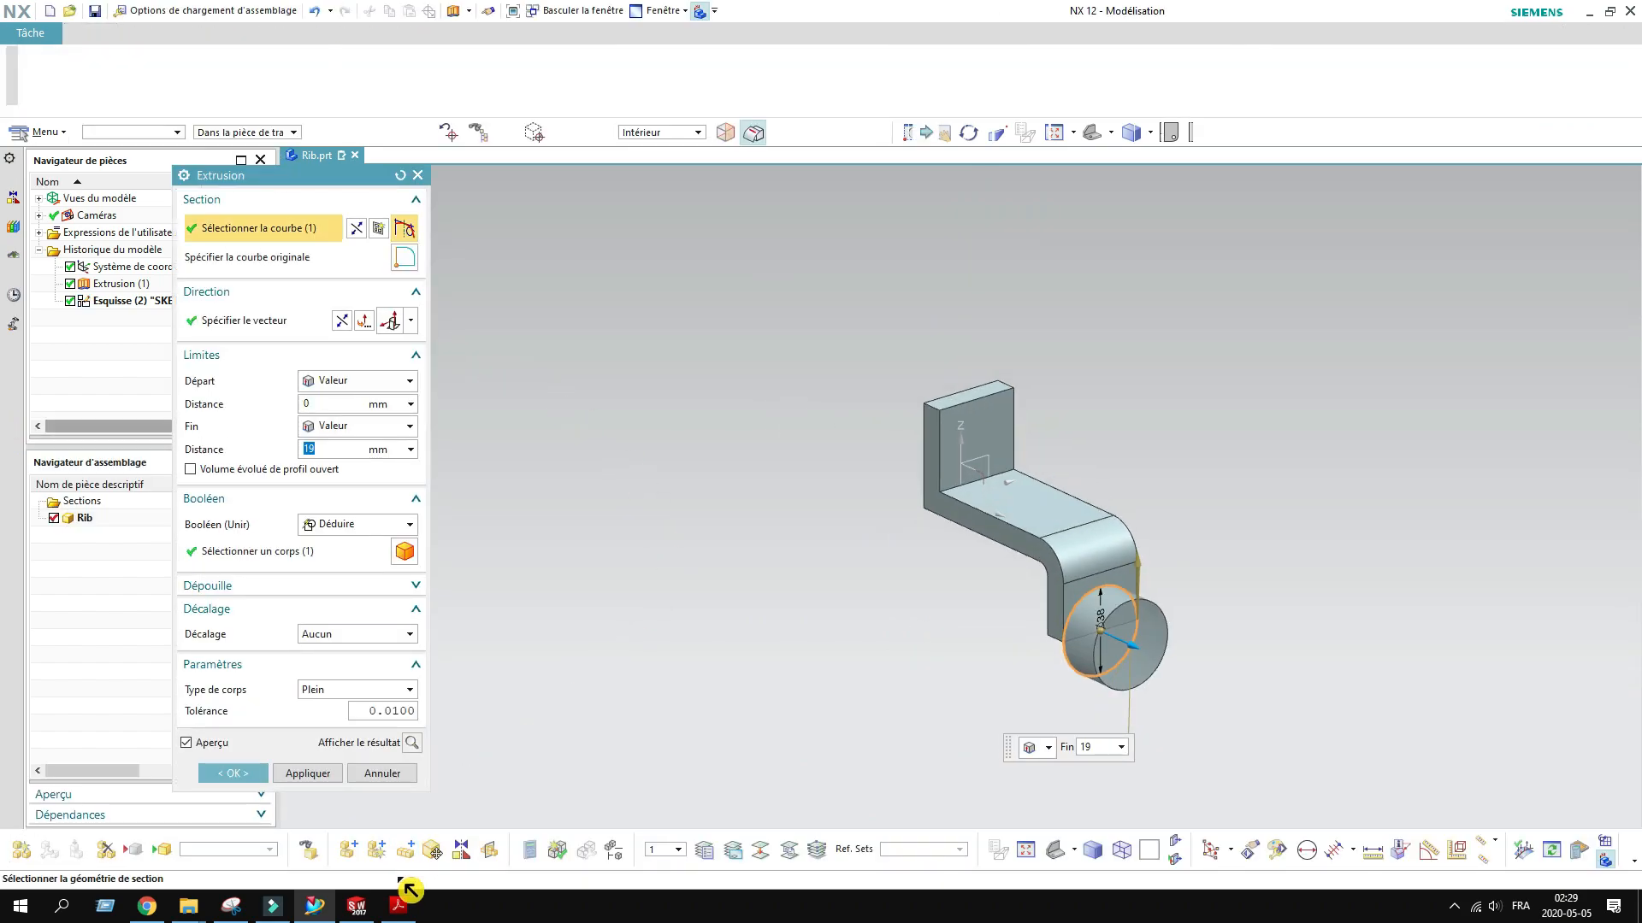
pyautogui.click(399, 905)
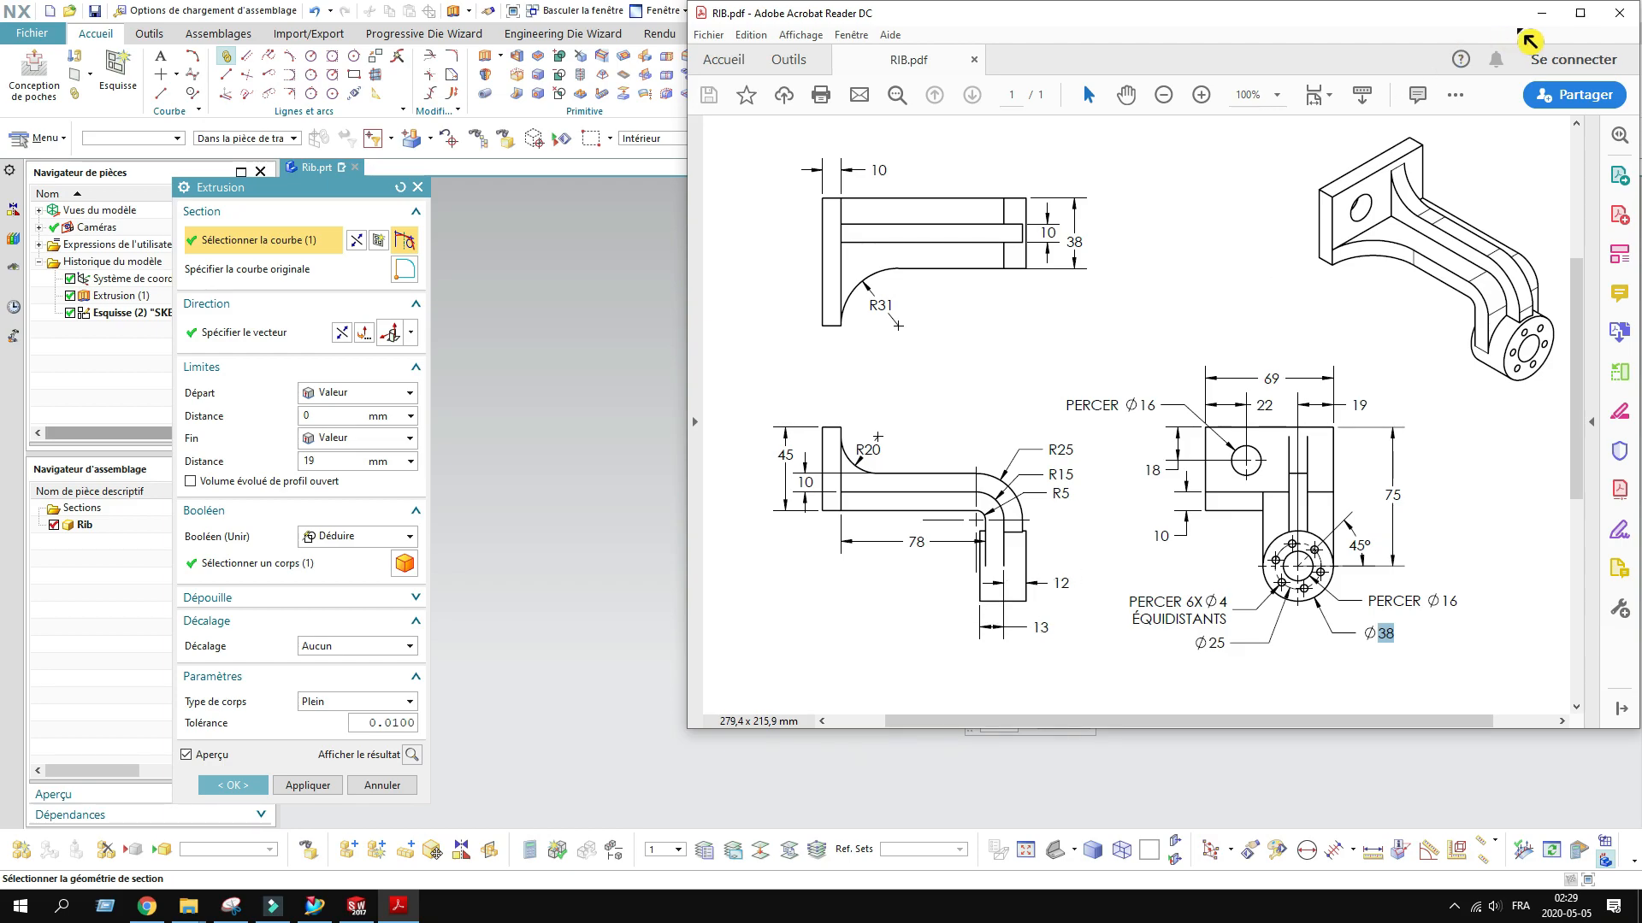
pyautogui.click(1542, 12)
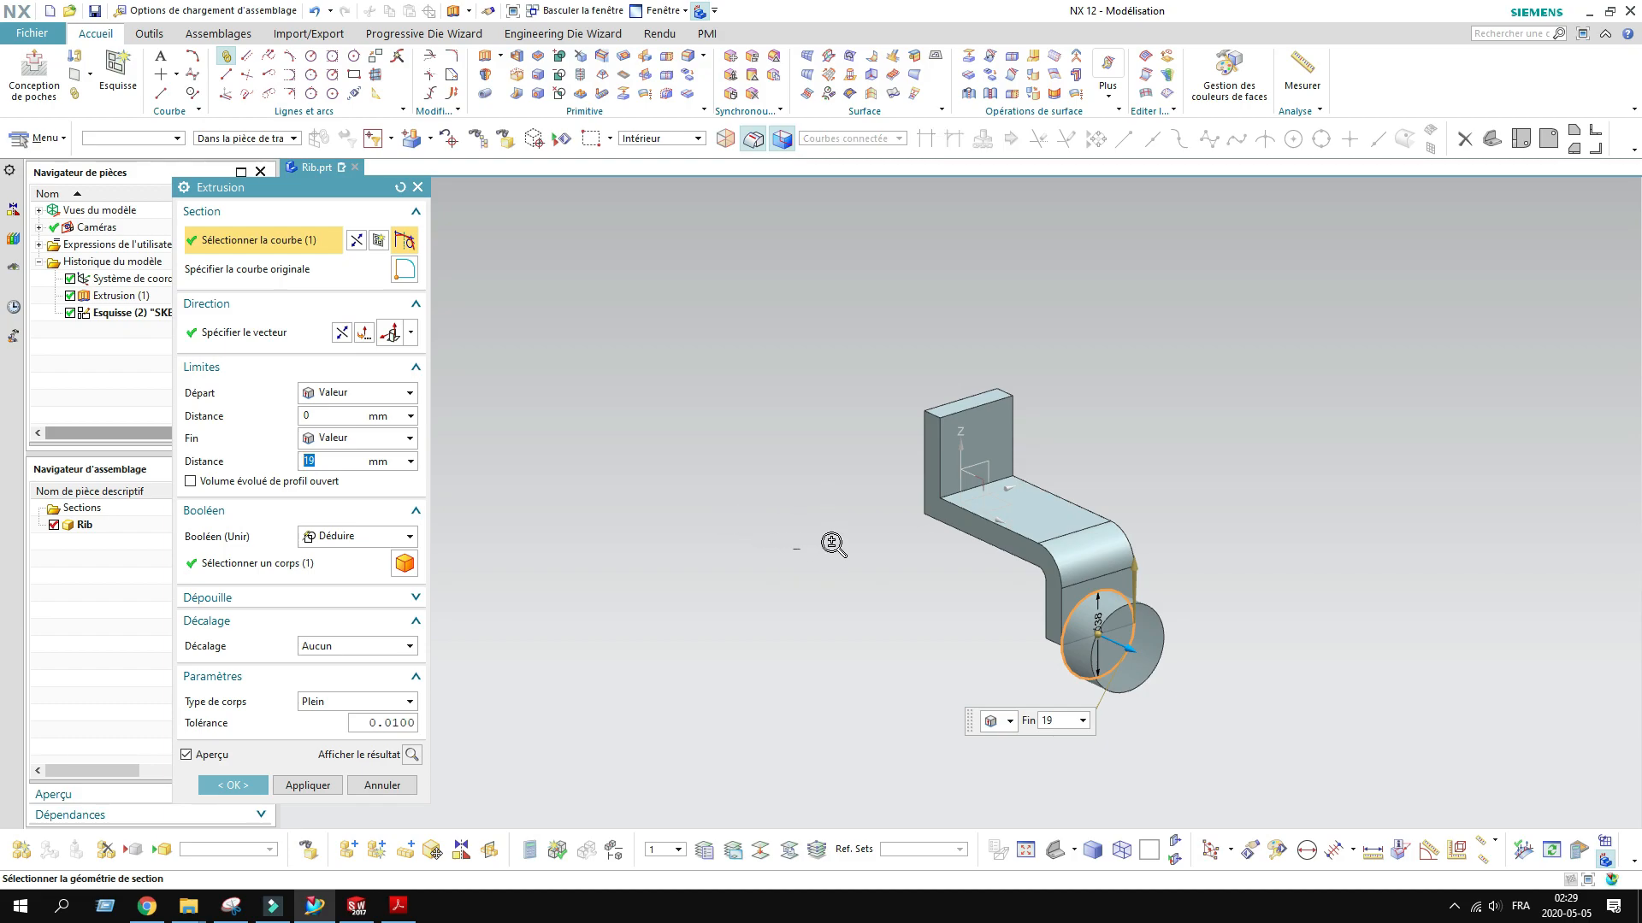
pyautogui.scroll(2, 864, 534)
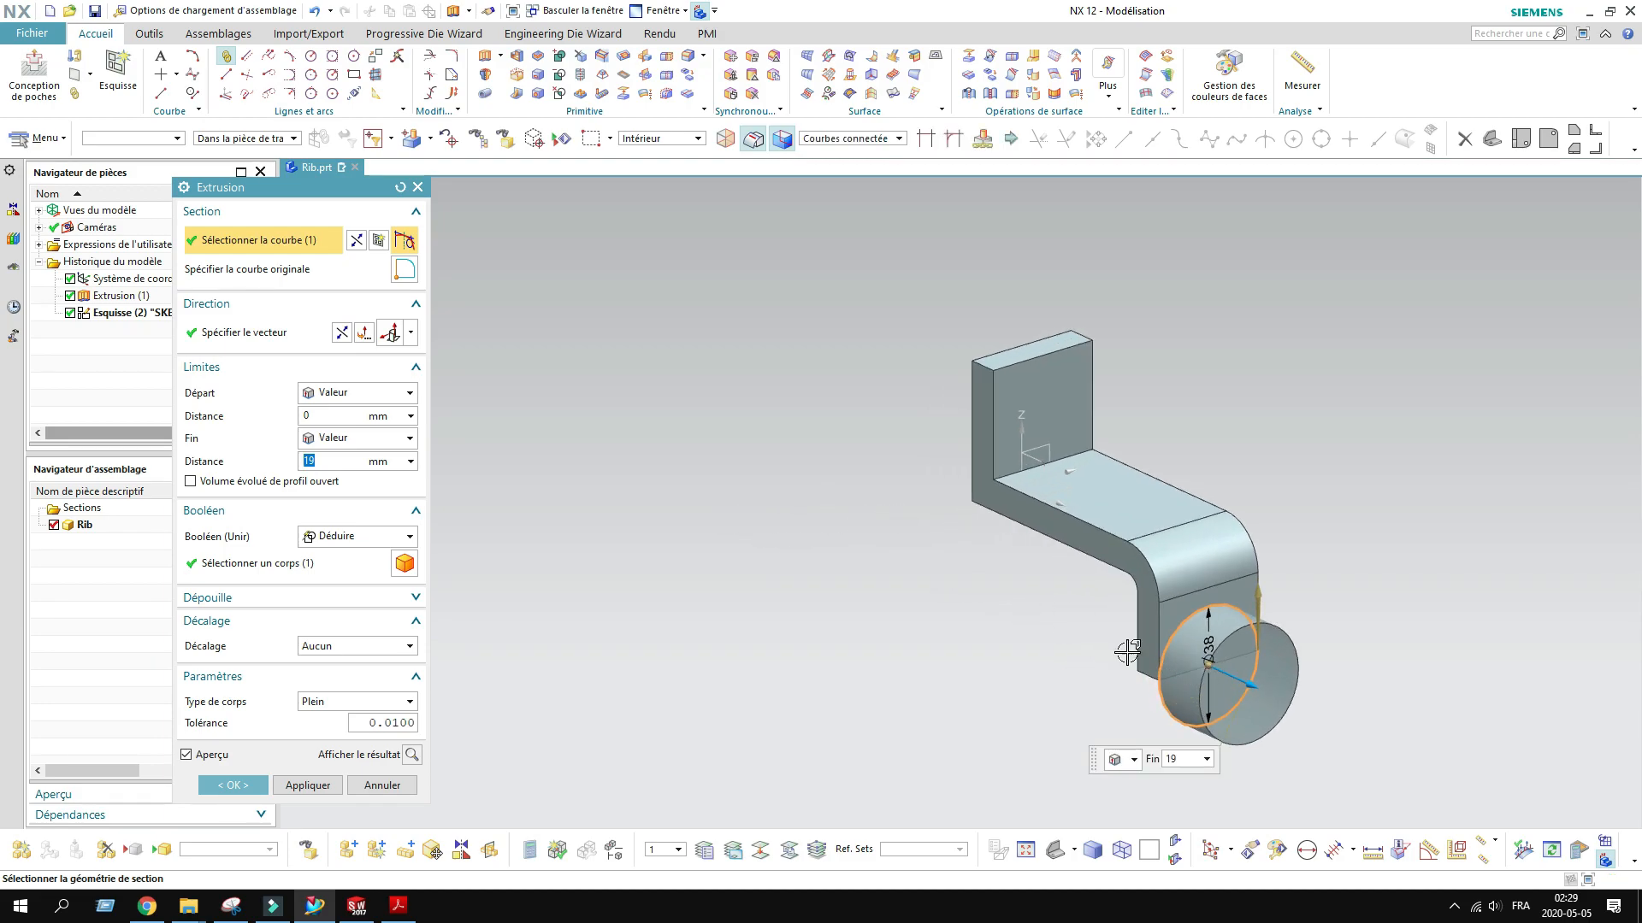
pyautogui.click(1491, 141)
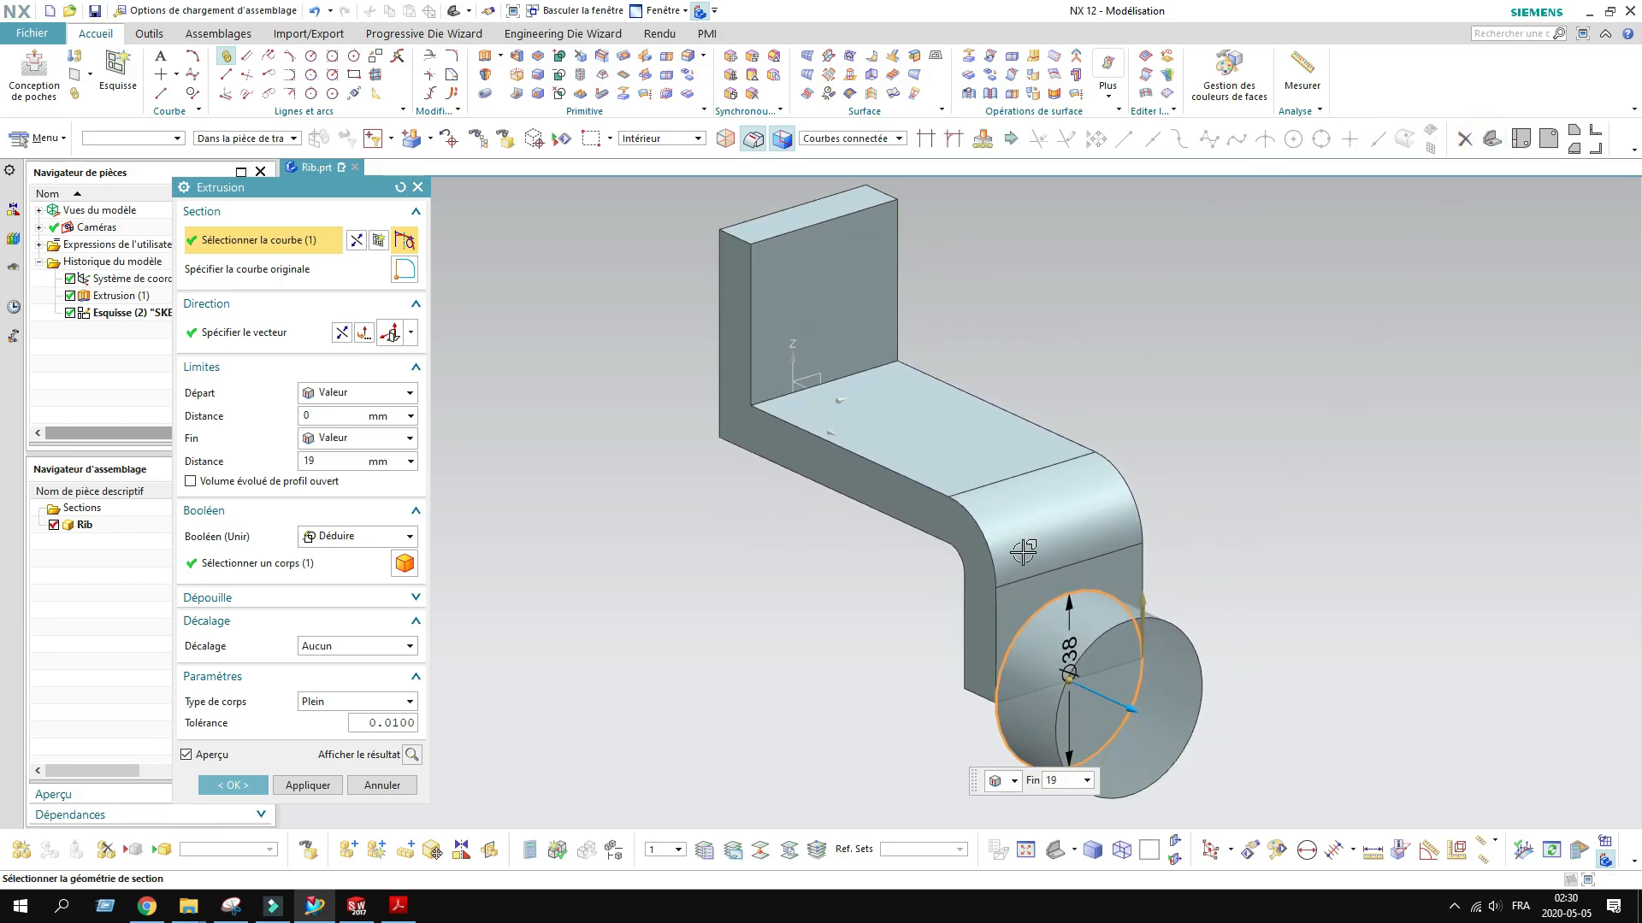
pyautogui.scroll(-3, 875, 561)
pyautogui.moveTo(876, 561); pyautogui.dragTo(934, 538, button='middle')
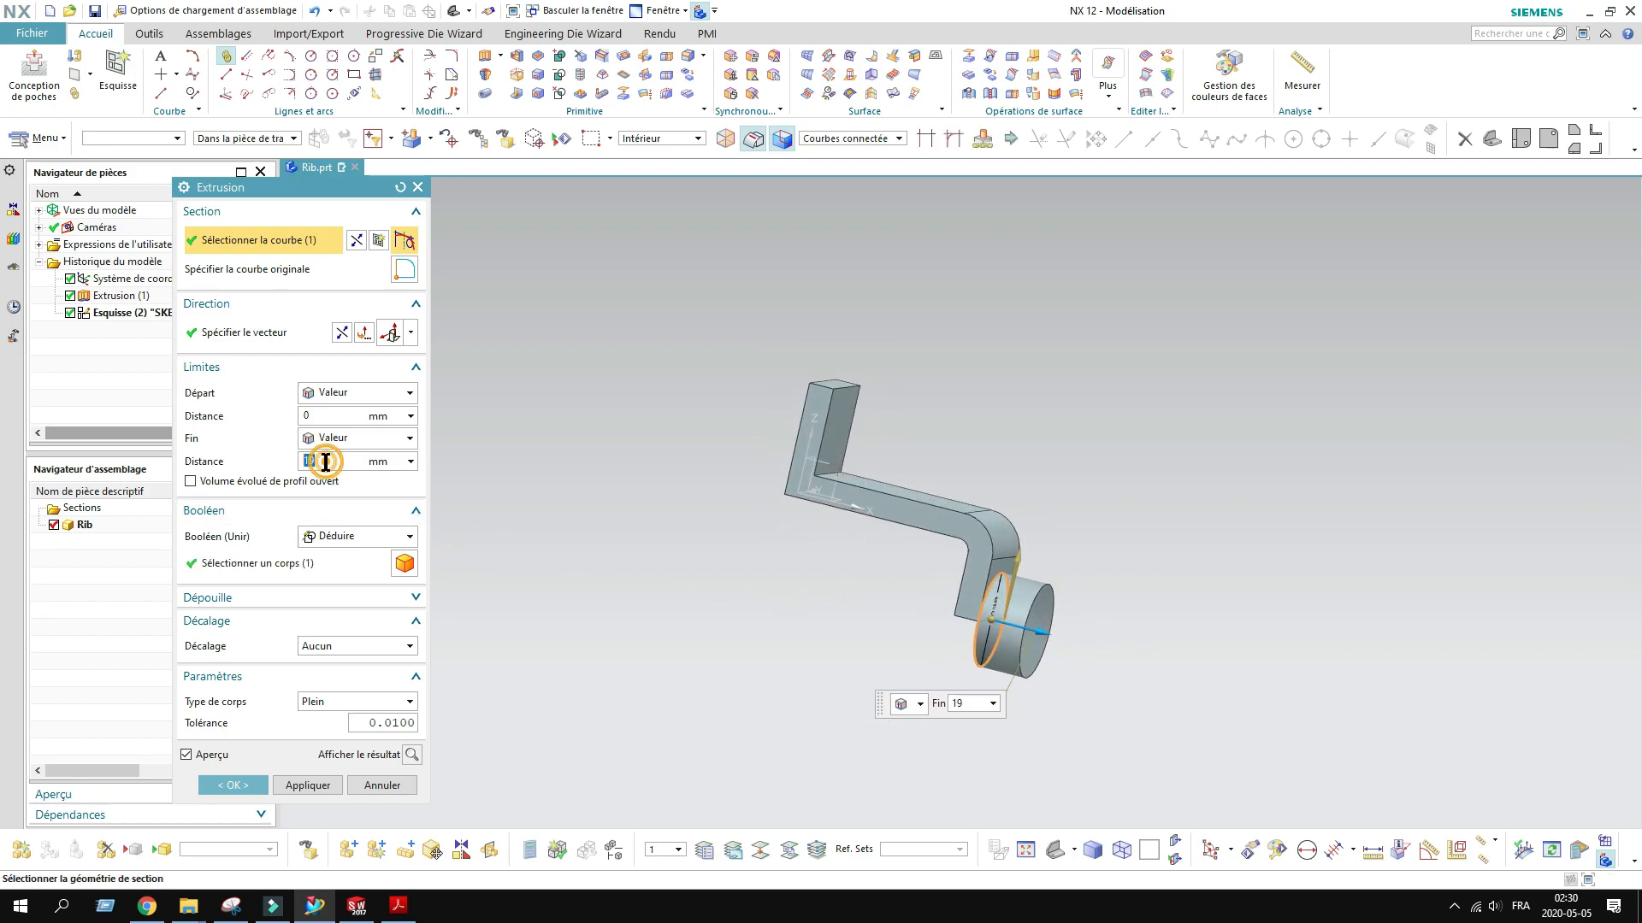
pyautogui.press('Return')
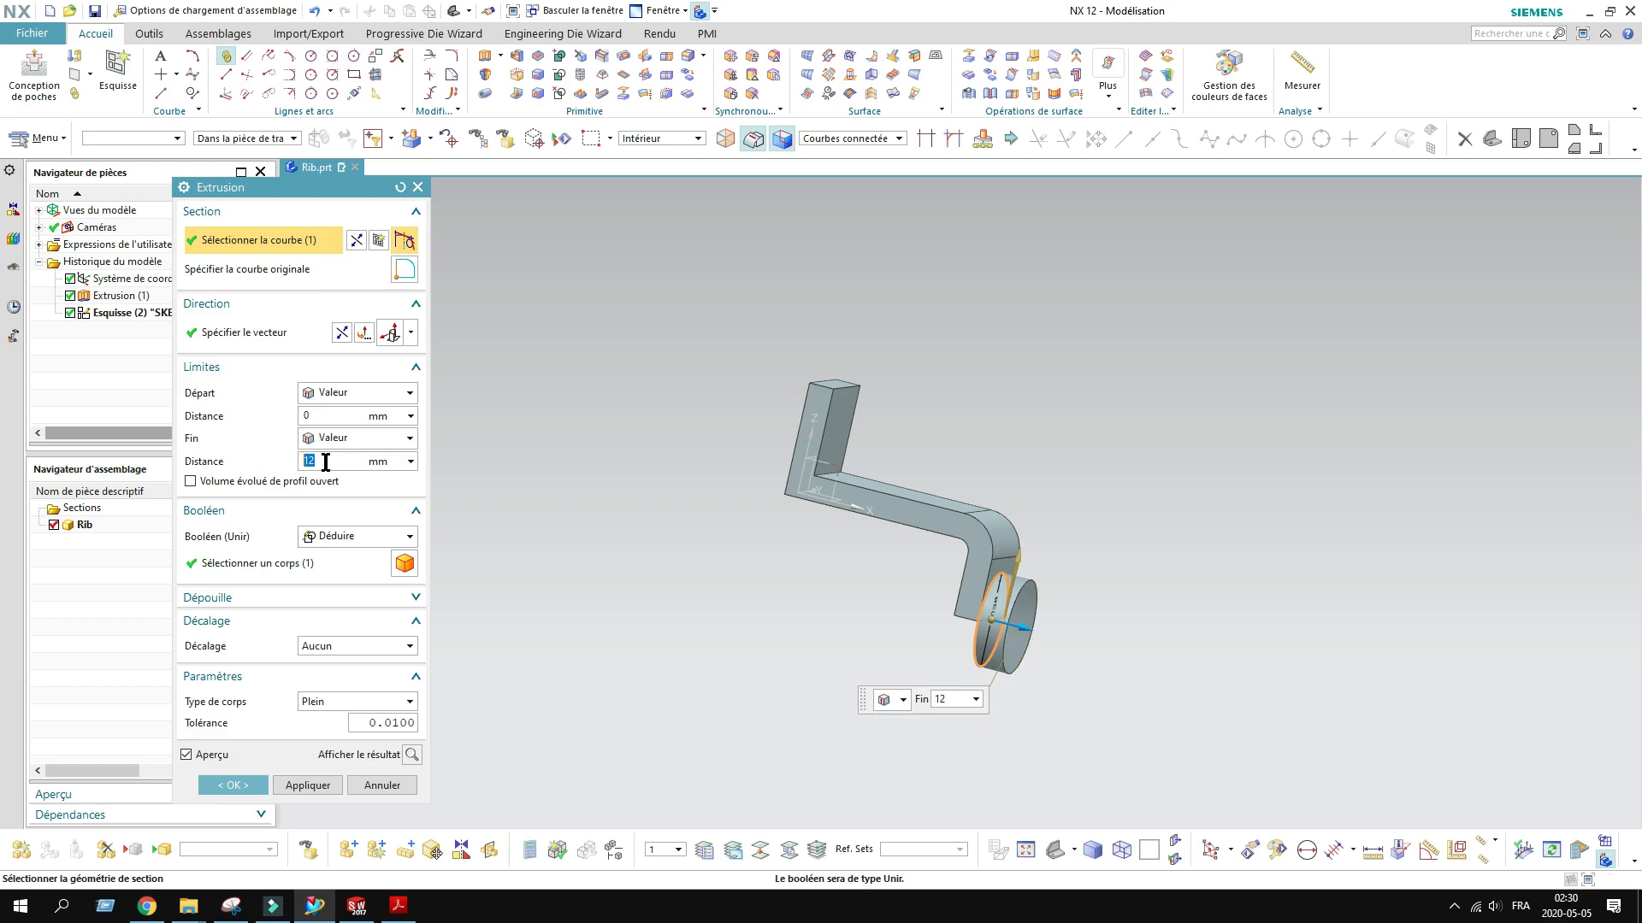
pyautogui.click(324, 417)
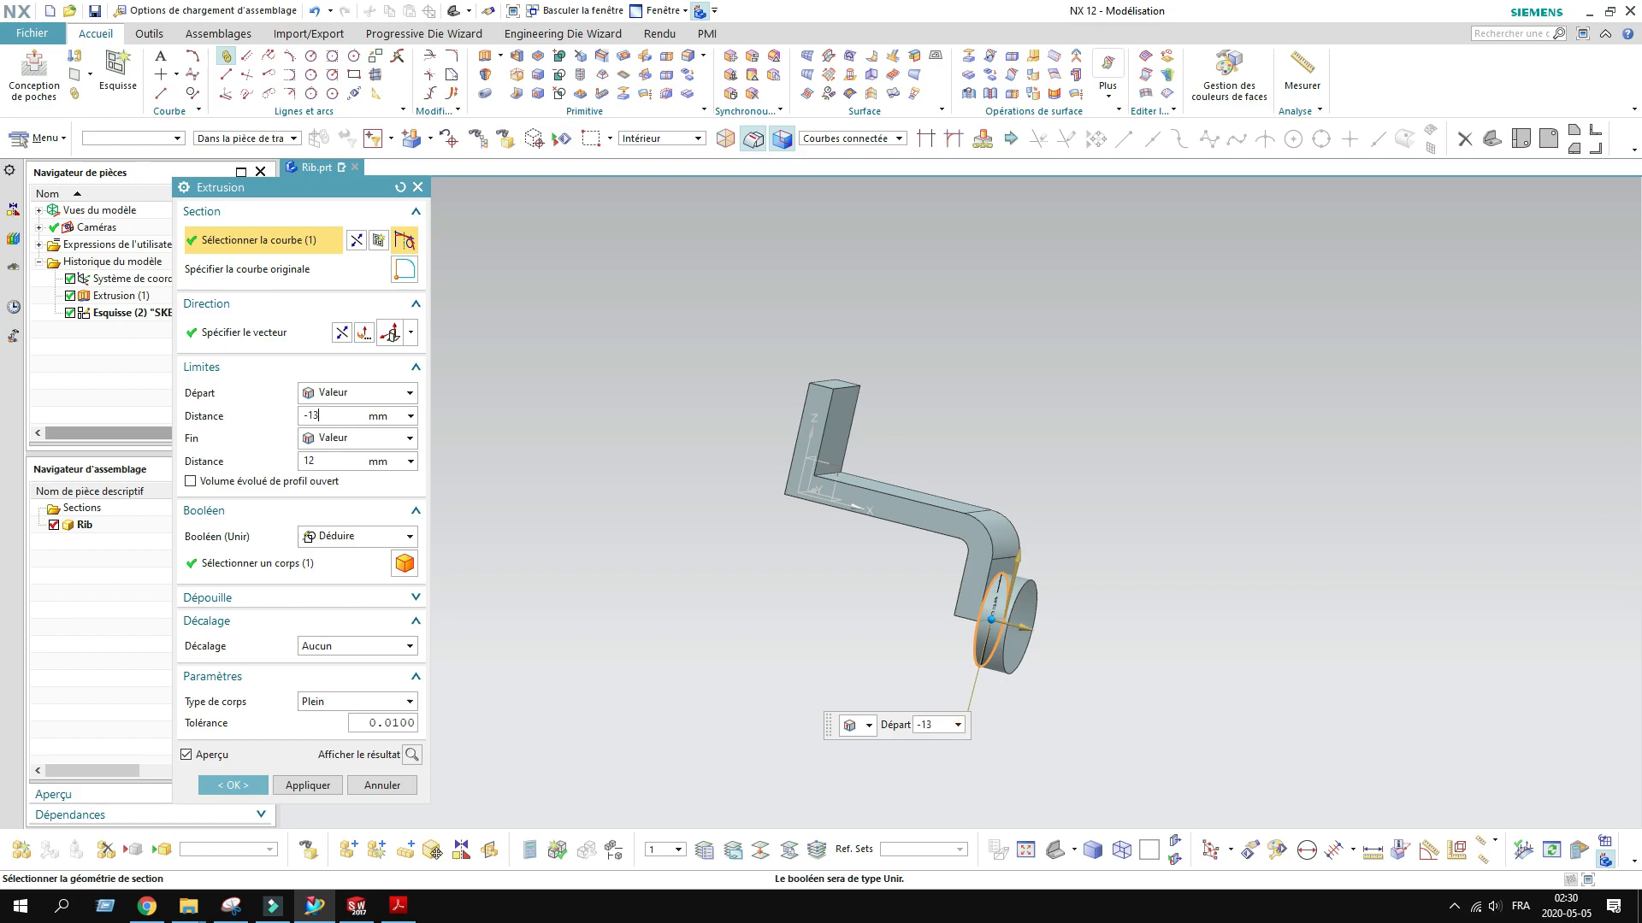
pyautogui.press('Return')
pyautogui.moveTo(809, 557)
pyautogui.mouseDown(button='middle')
pyautogui.moveTo(843, 538)
pyautogui.moveTo(824, 549)
pyautogui.mouseUp(button='middle')
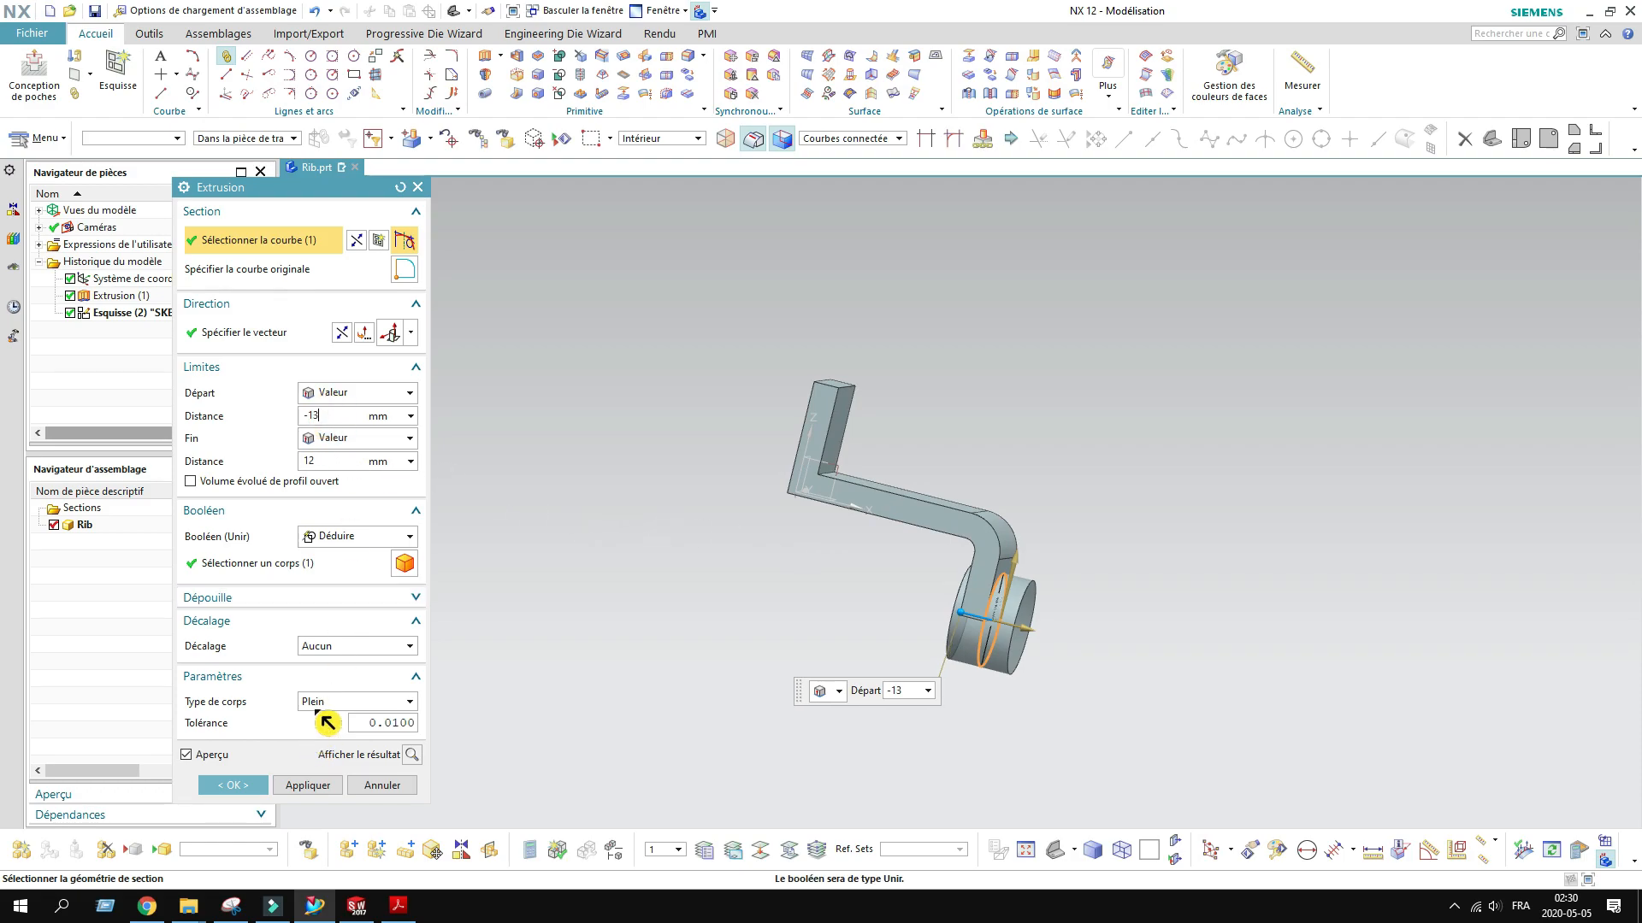
# Step: Unite the disc extrusion with the bracket body, apply the feature, and save the part
pyautogui.click(349, 537)
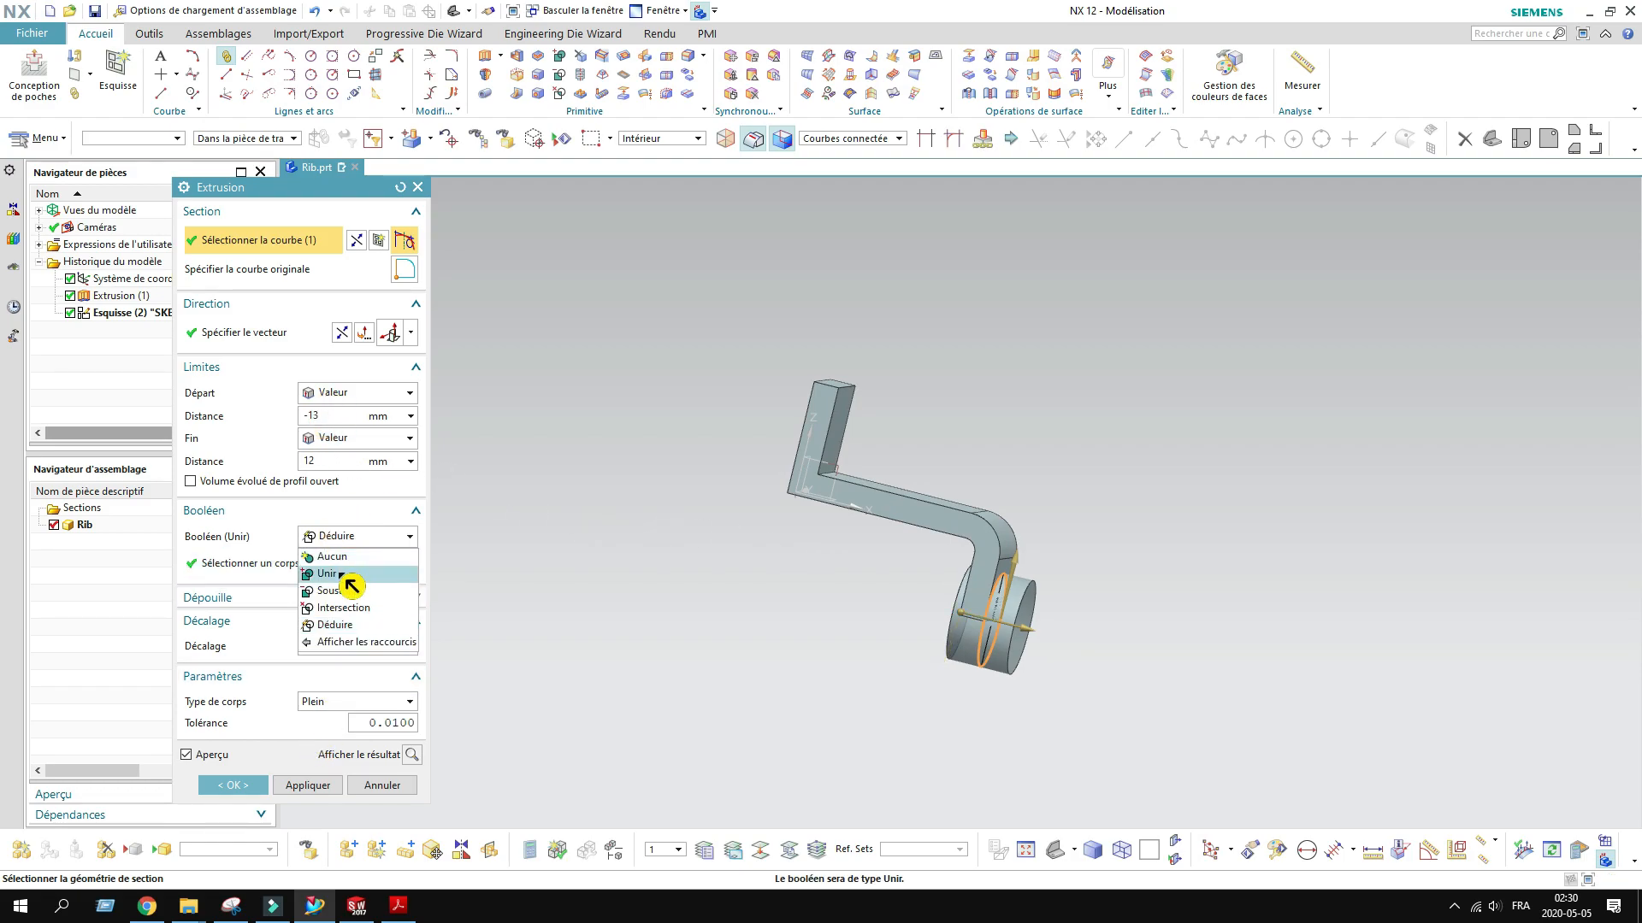
pyautogui.click(350, 573)
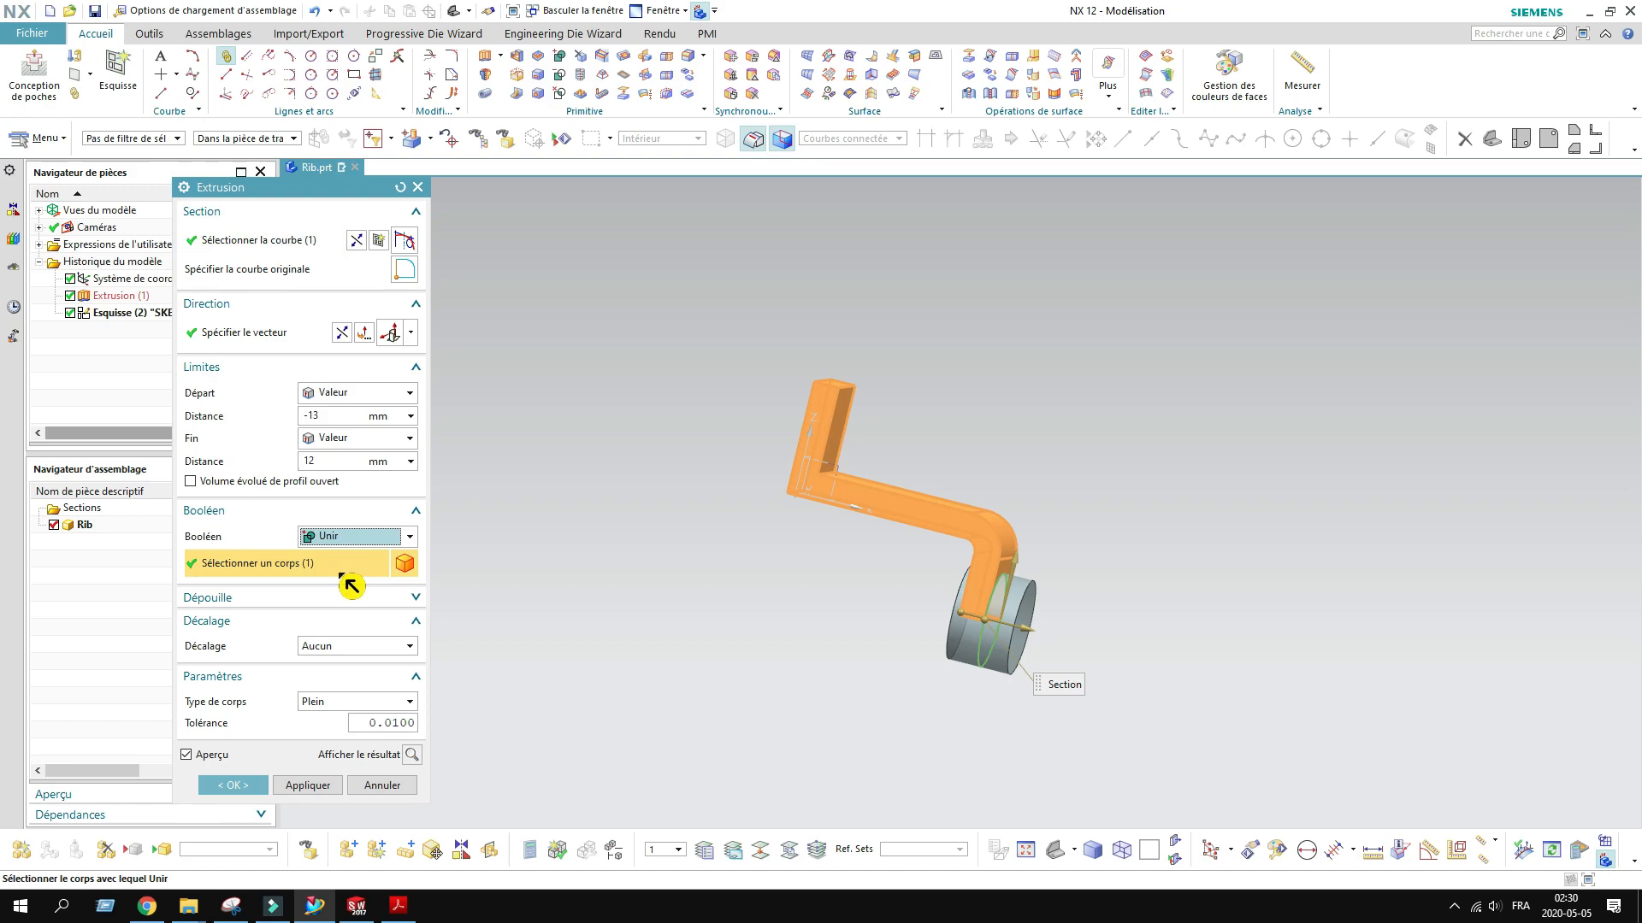
pyautogui.click(242, 786)
pyautogui.hotkey('ctrl', 'alt', 'f')
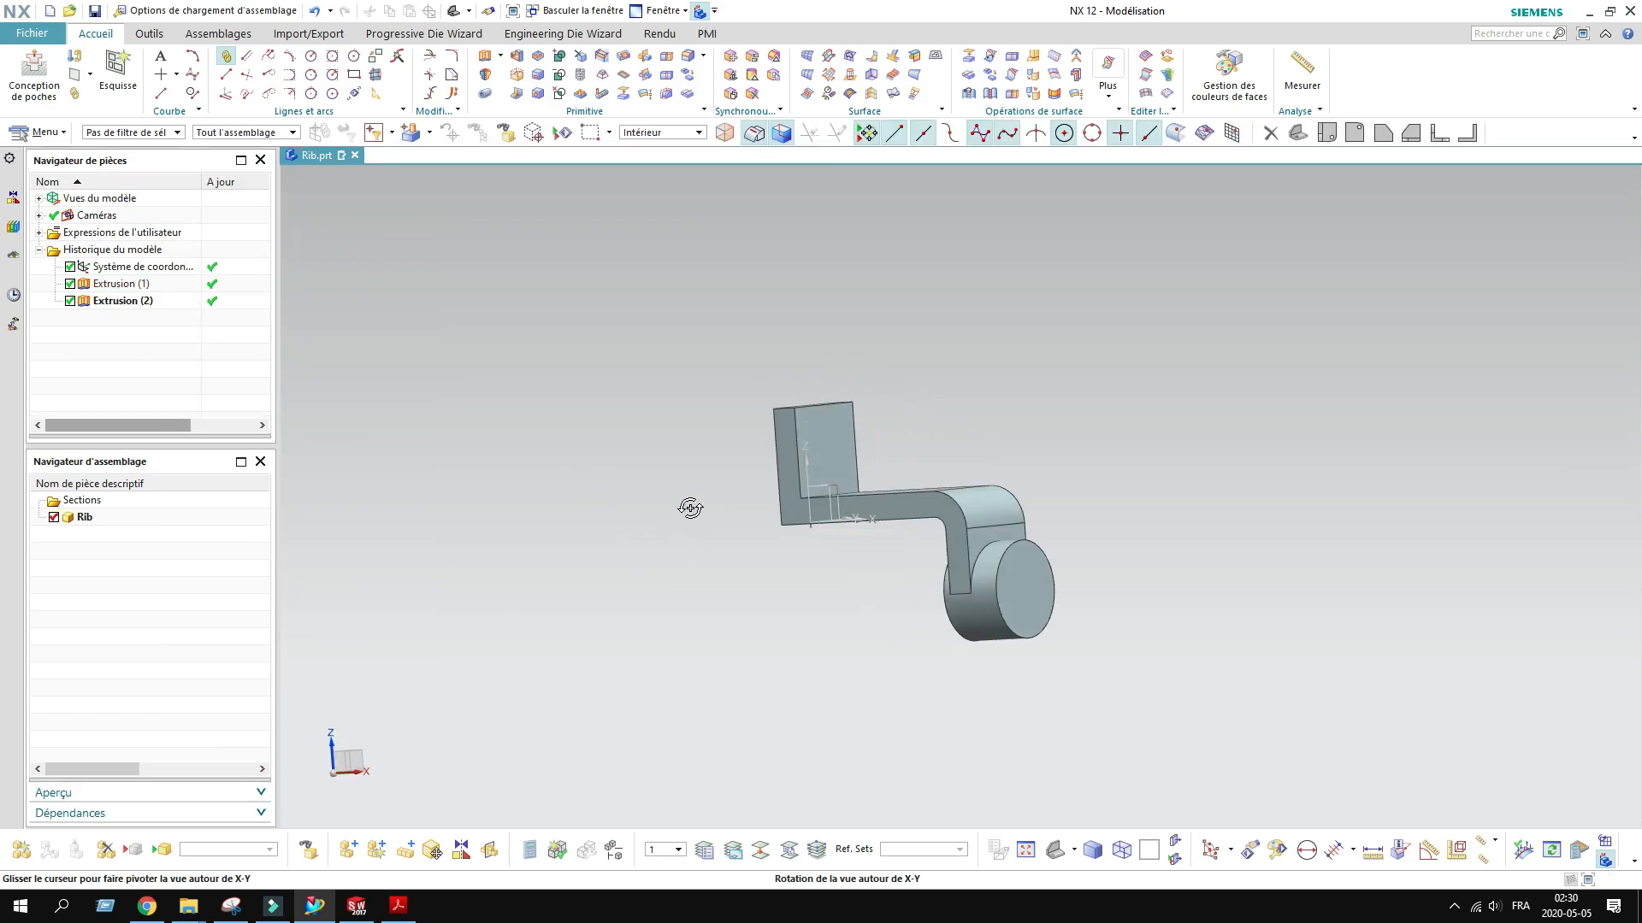
pyautogui.click(95, 11)
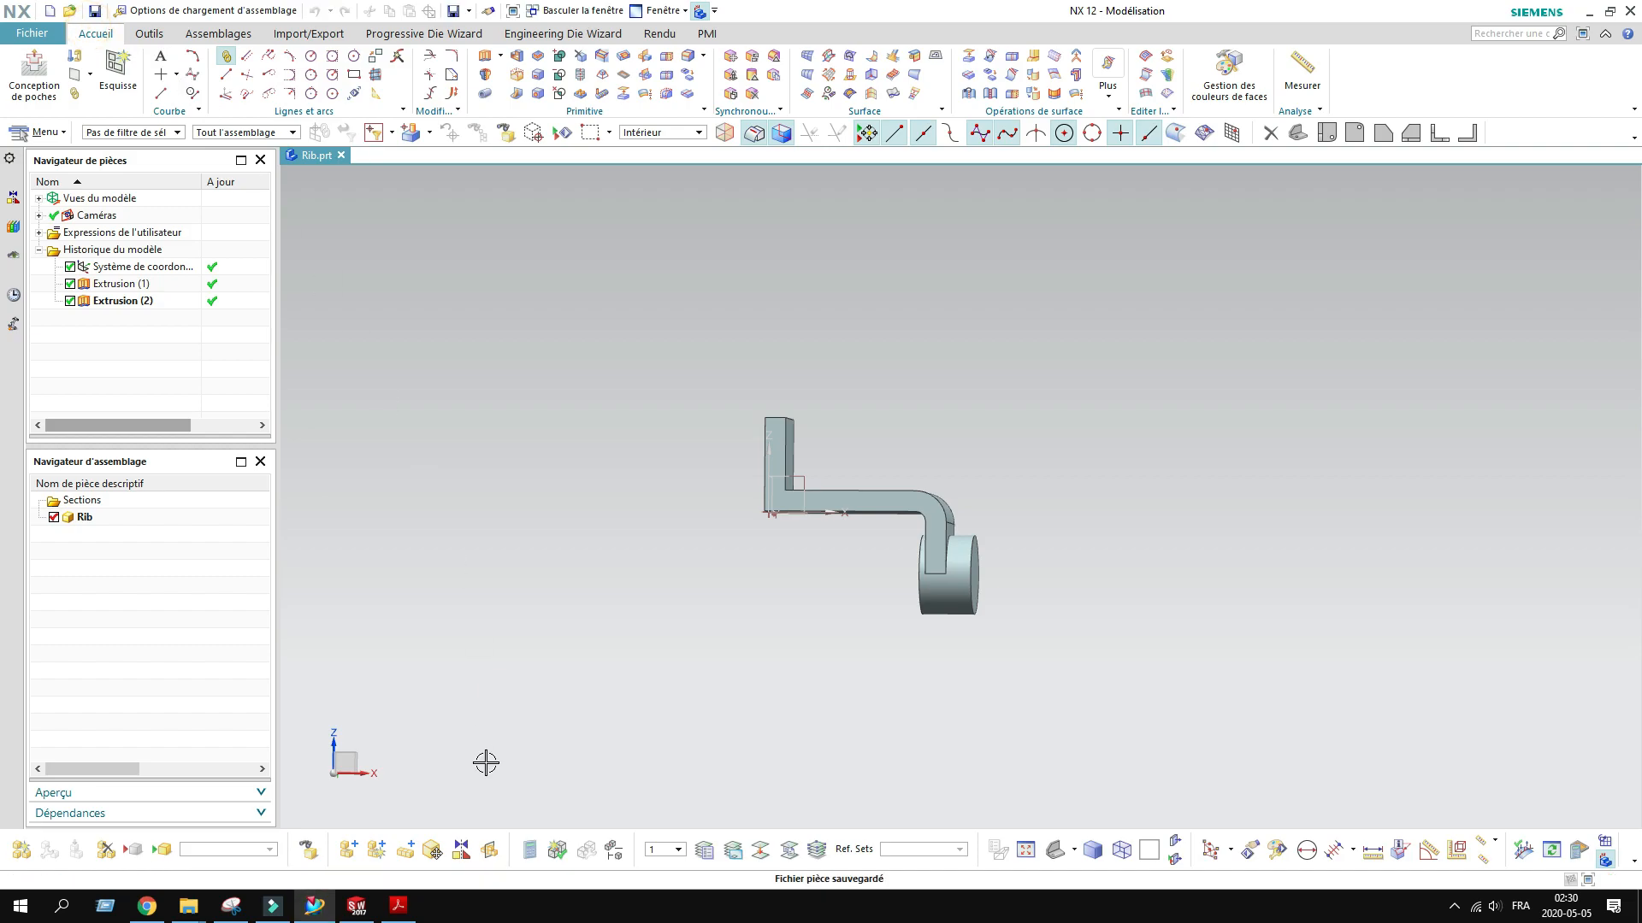
# Step: Check the disc's hole dimensions in RIB.pdf and start an extrusion sketch on the disc's front face
pyautogui.click(409, 910)
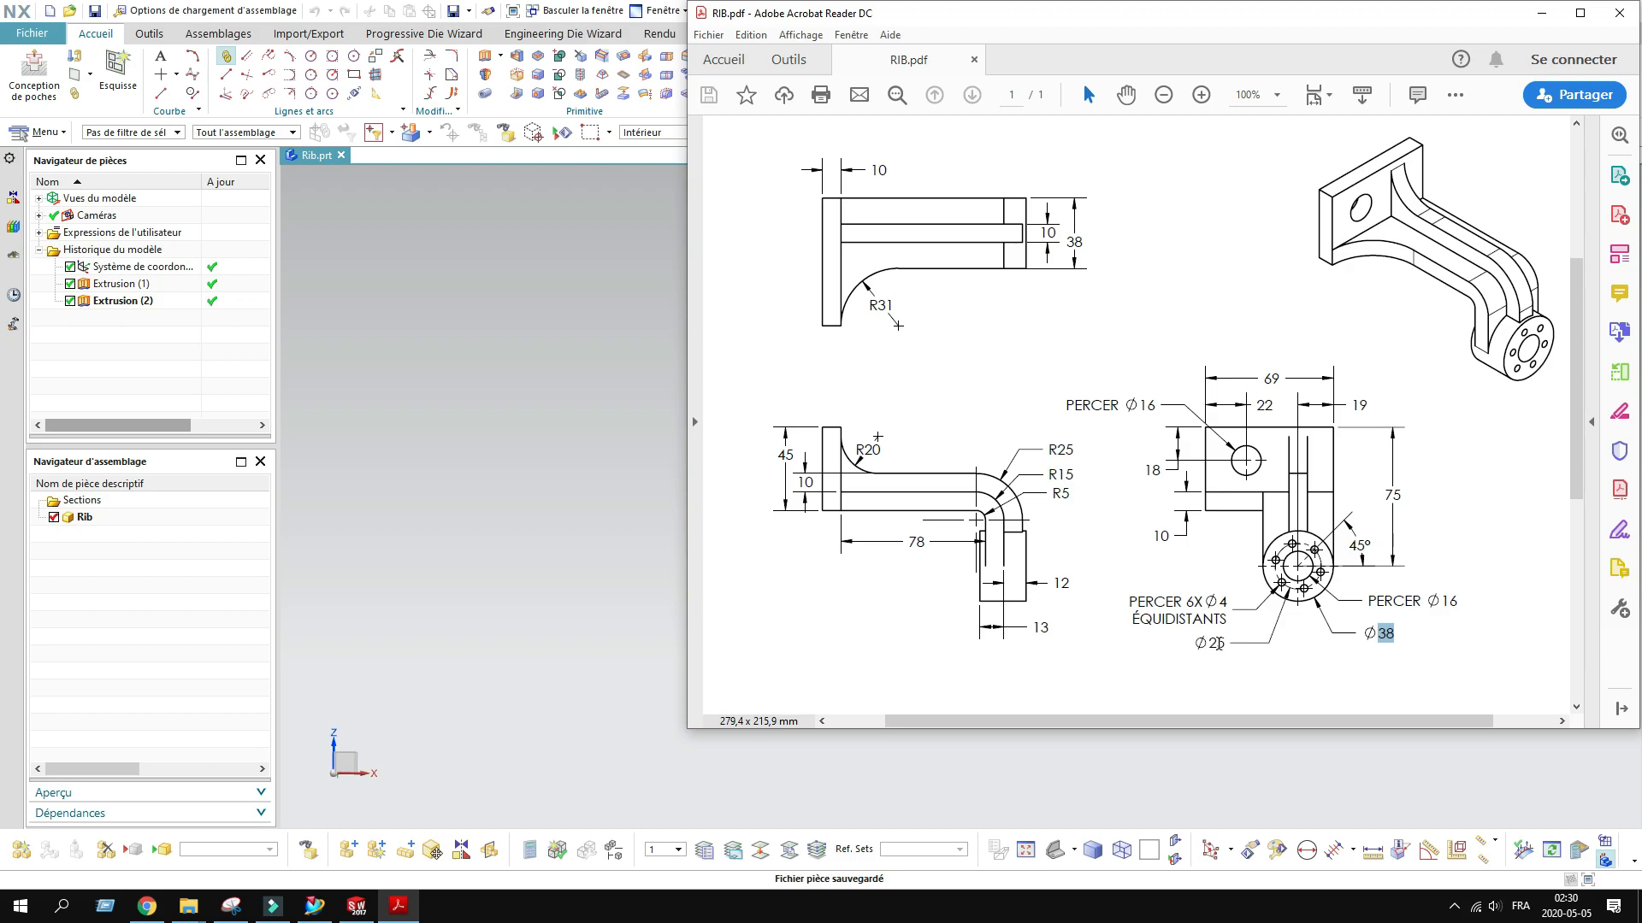
pyautogui.click(1541, 13)
pyautogui.moveTo(685, 341); pyautogui.dragTo(538, 219, button='middle')
pyautogui.hotkey('ctrl', 's')
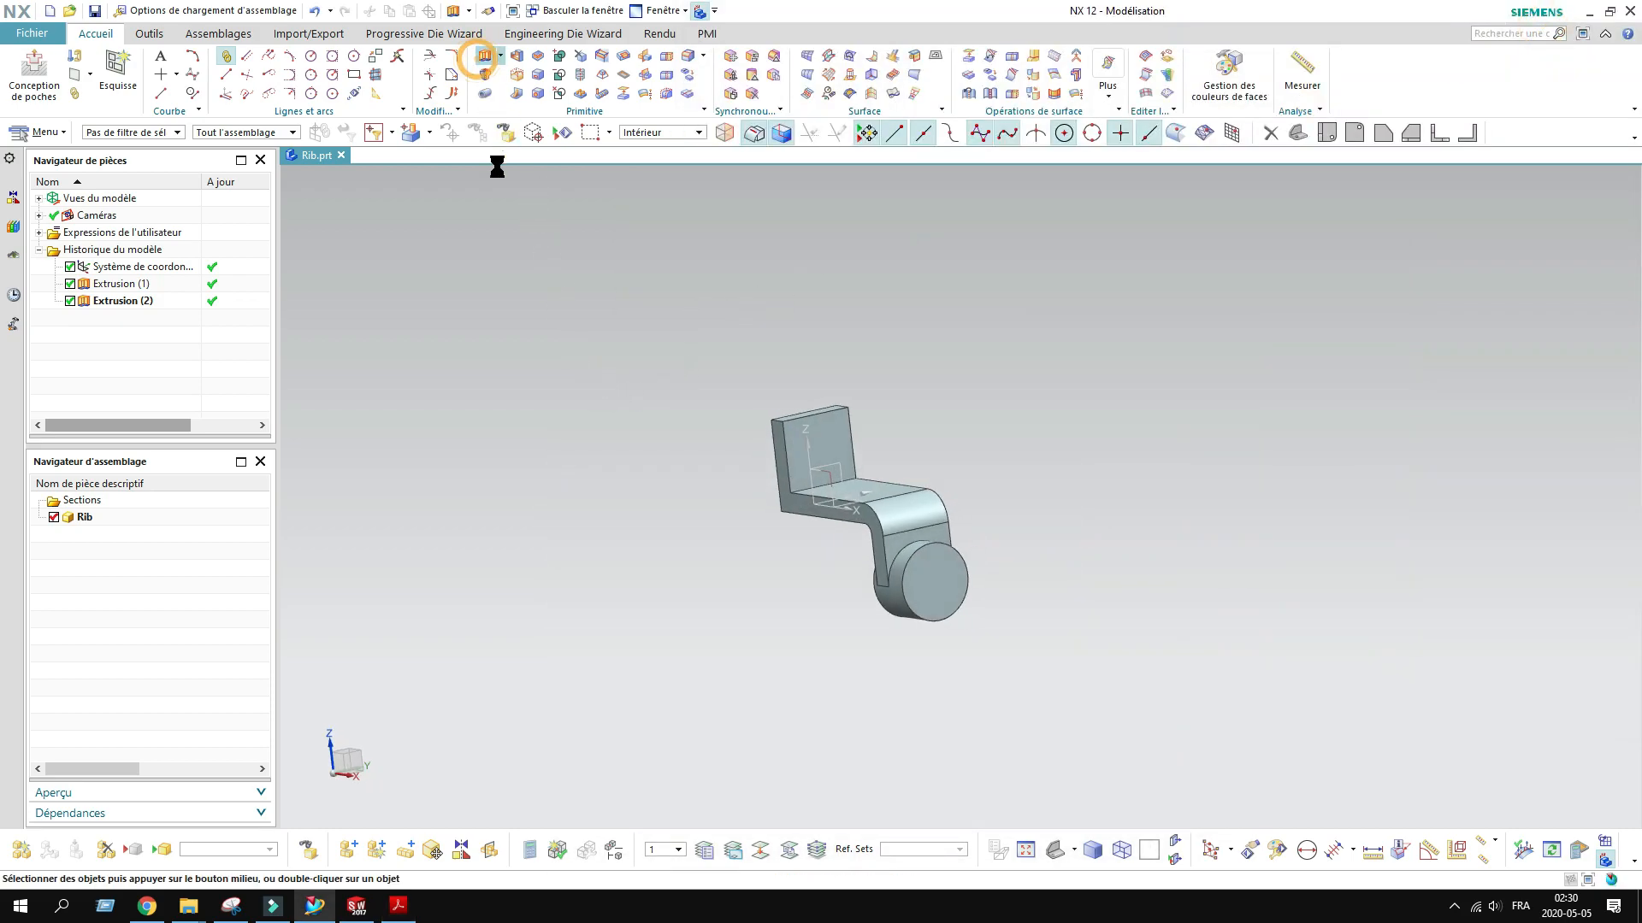
pyautogui.click(486, 76)
pyautogui.click(928, 594)
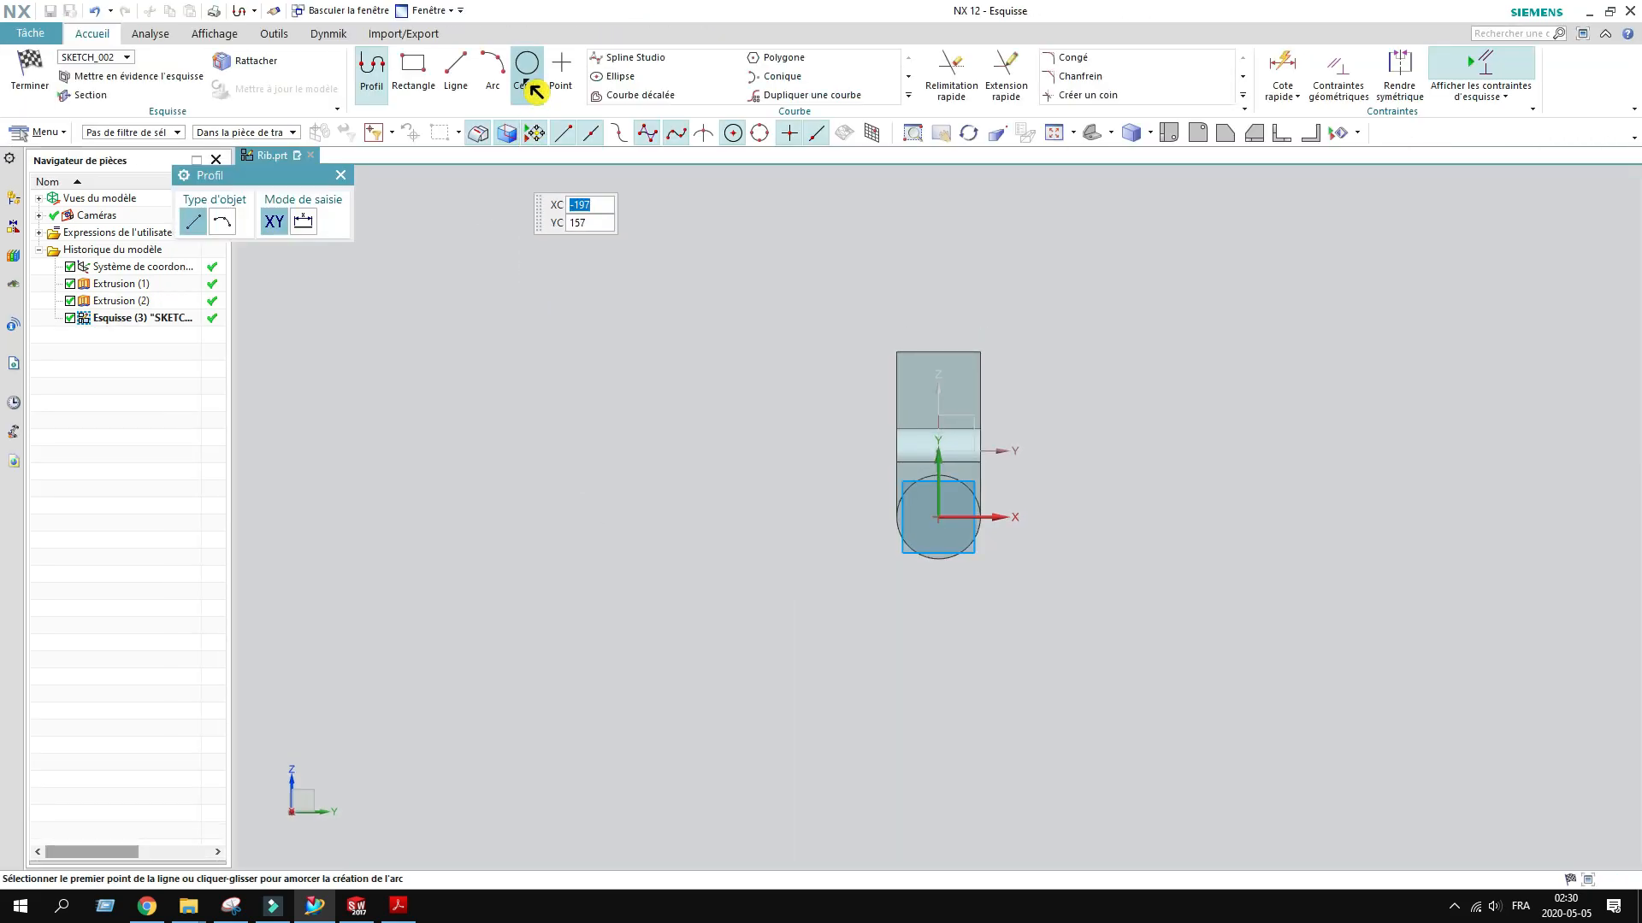
# Step: Draw a 16 mm diameter circle centred on the disc
pyautogui.click(527, 65)
pyautogui.scroll(3, 938, 530)
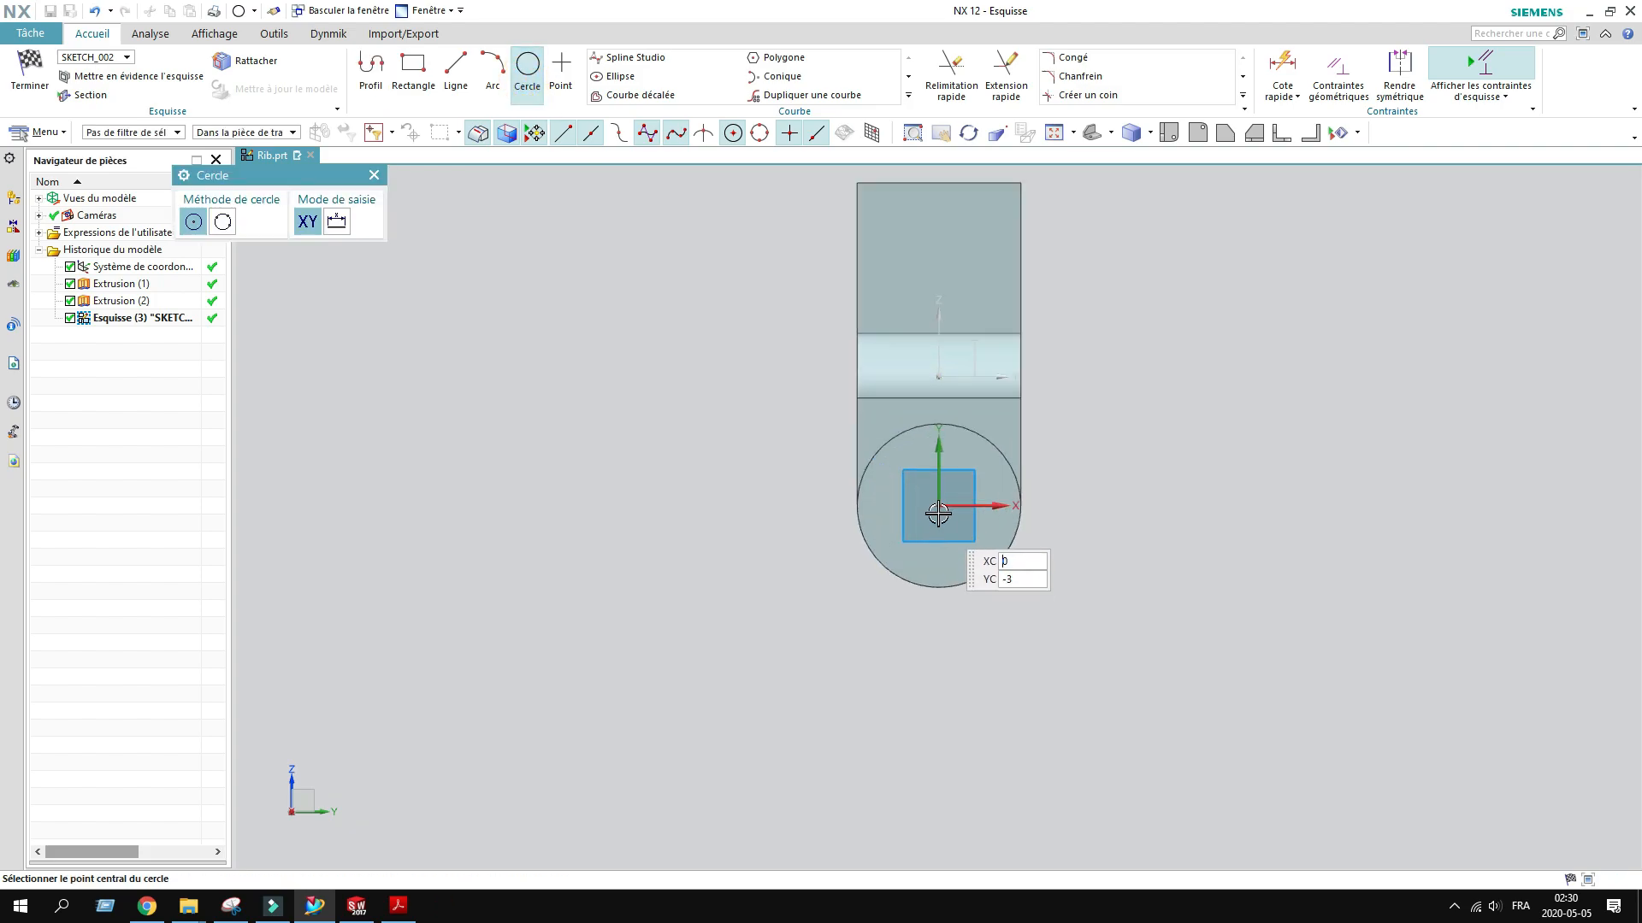
pyautogui.click(937, 506)
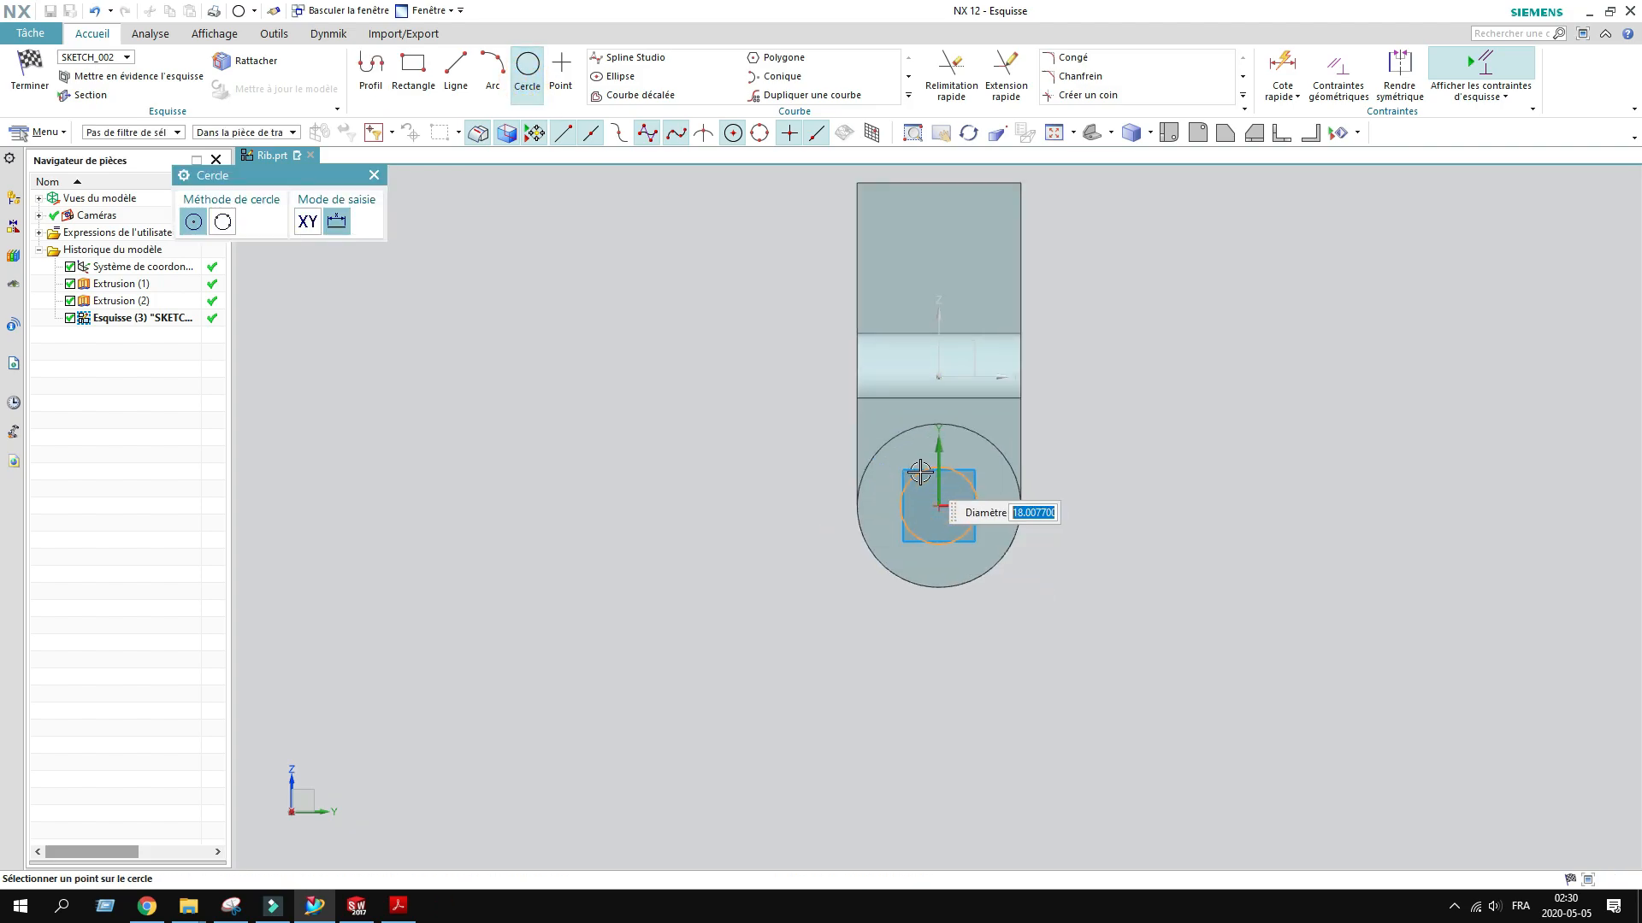
pyautogui.press('Return')
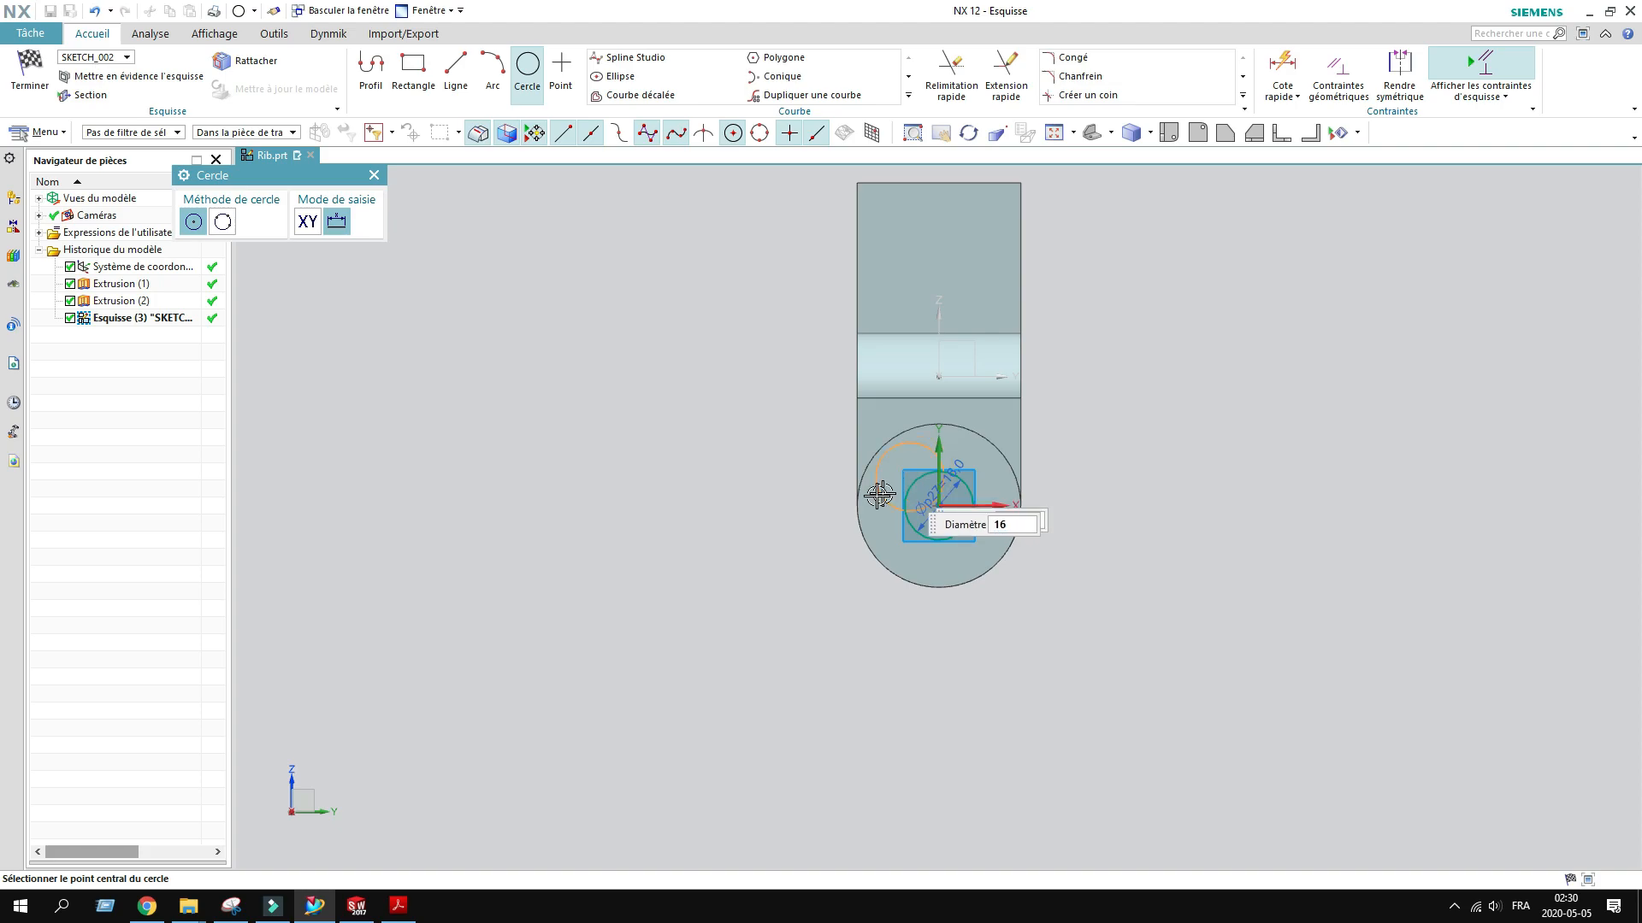
pyautogui.scroll(3, 944, 523)
pyautogui.press('Escape')
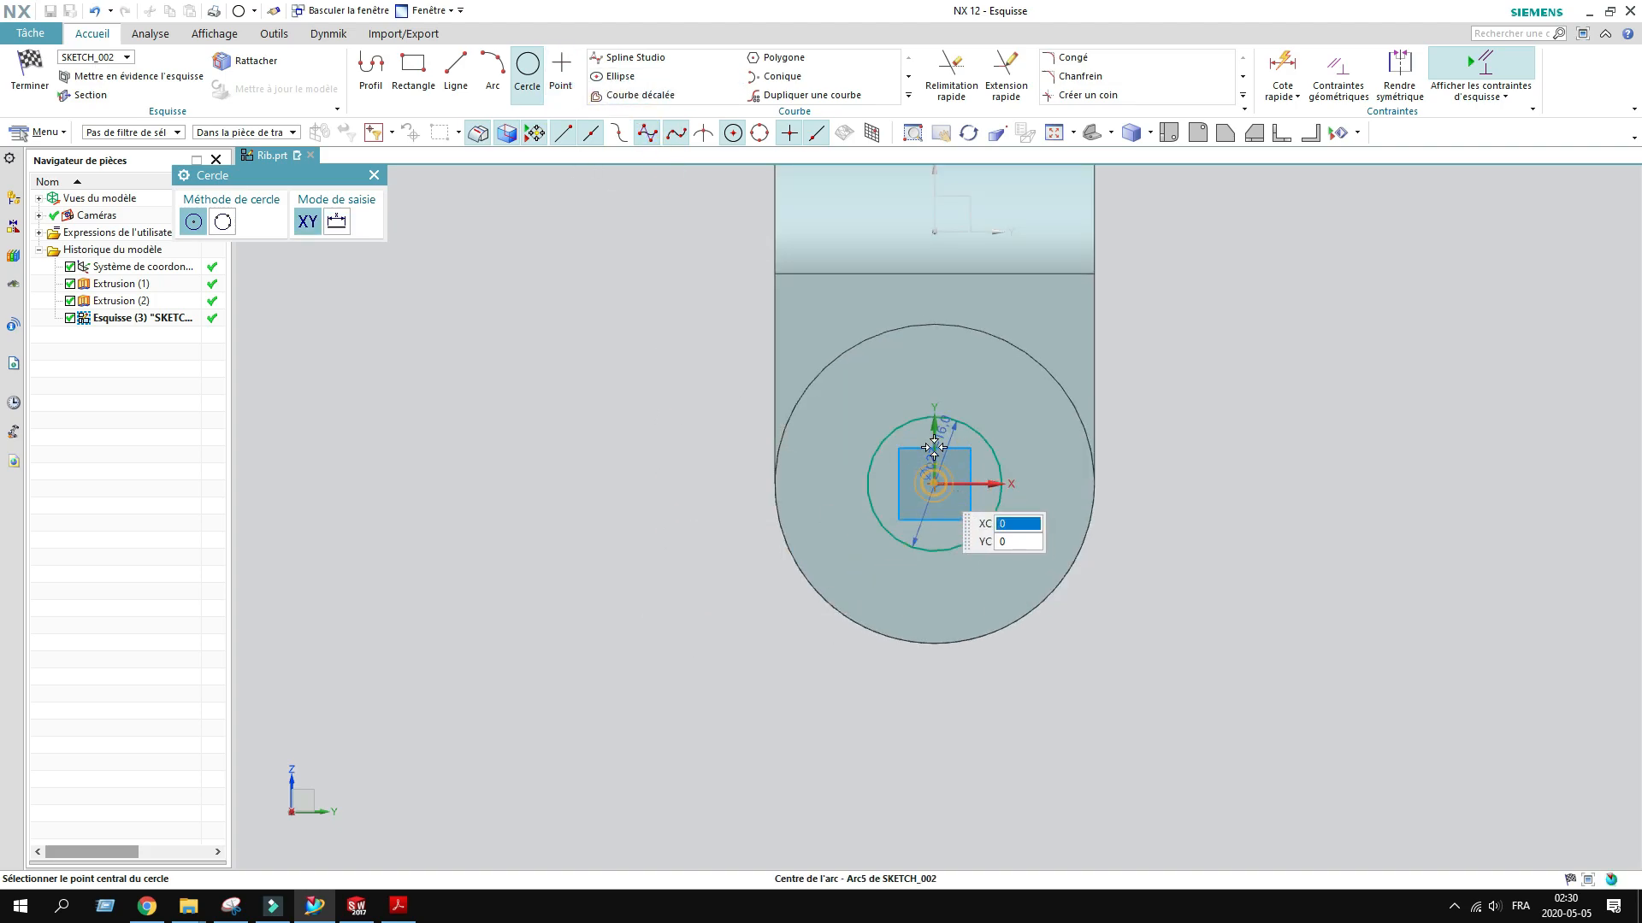
# Step: Add a 25 mm diameter circle concentric with the 16 mm circle
pyautogui.click(934, 484)
pyautogui.press('Return')
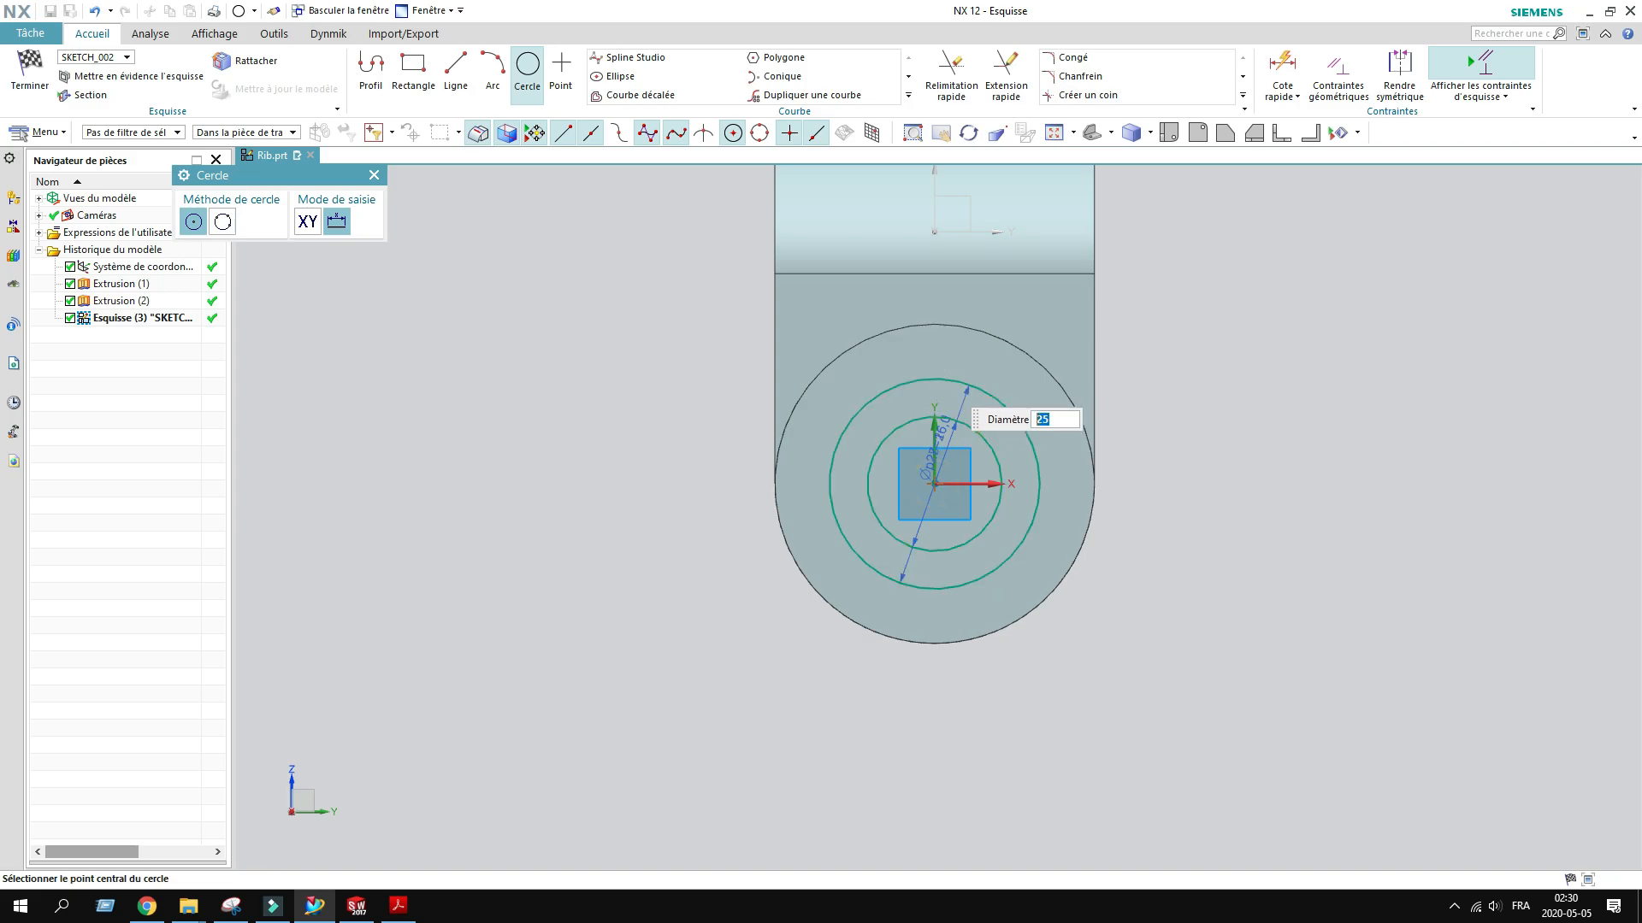
pyautogui.click(941, 379)
pyautogui.press('Escape')
# Step: Convert the 25 mm circle to a reference curve to serve as the bolt circle
pyautogui.click(841, 407)
pyautogui.rightClick(838, 432)
pyautogui.press('Delete')
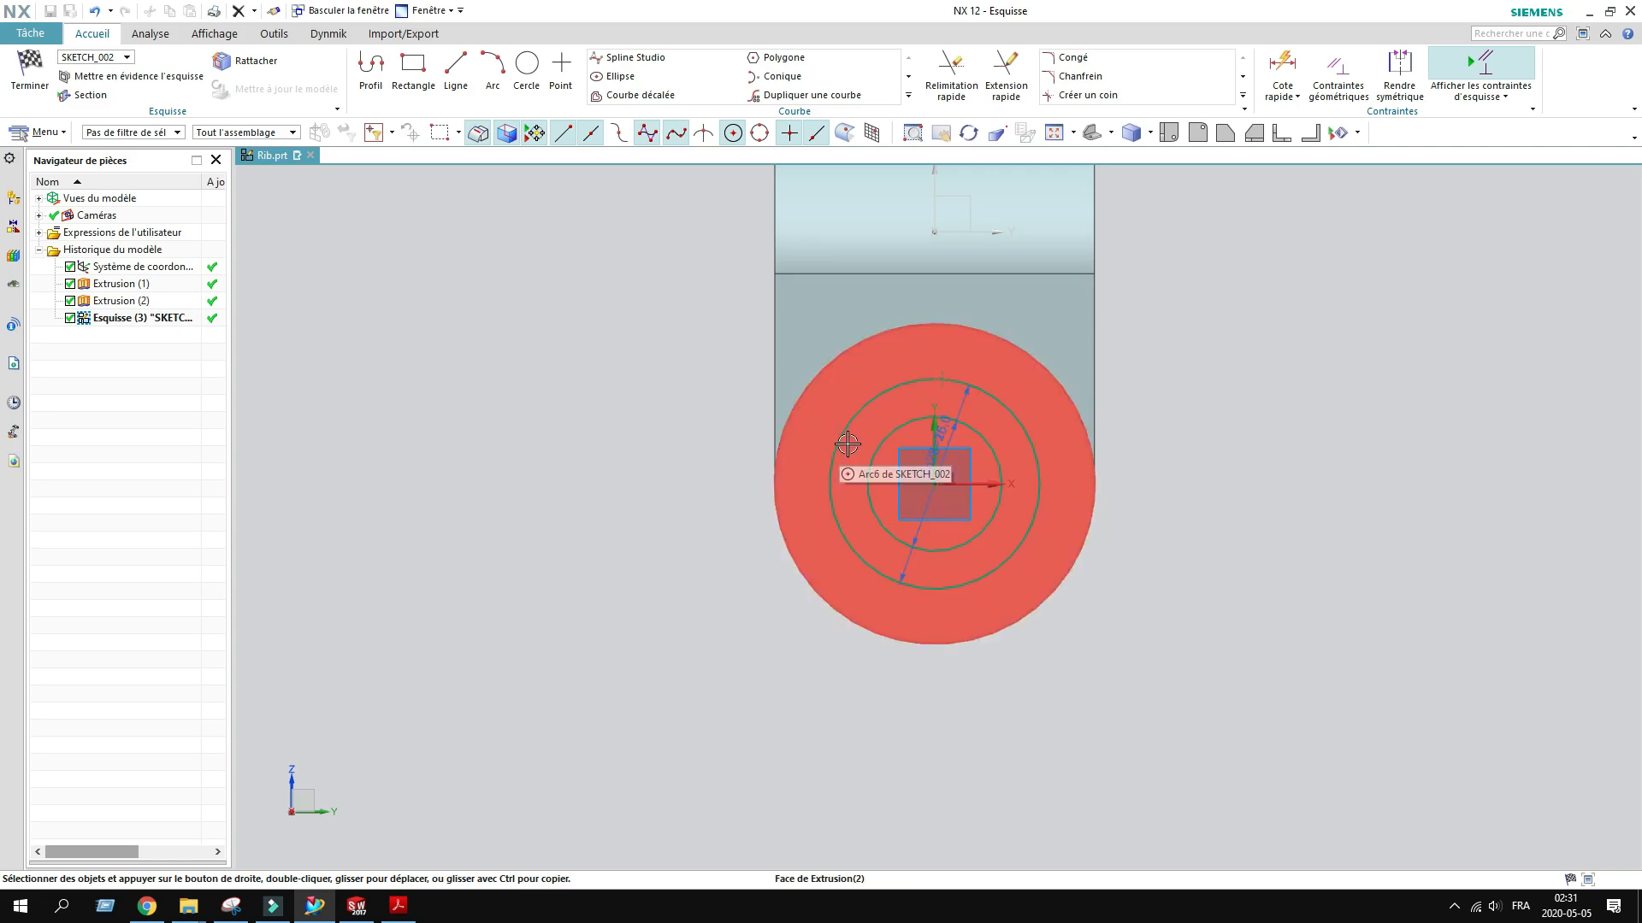
pyautogui.click(696, 566)
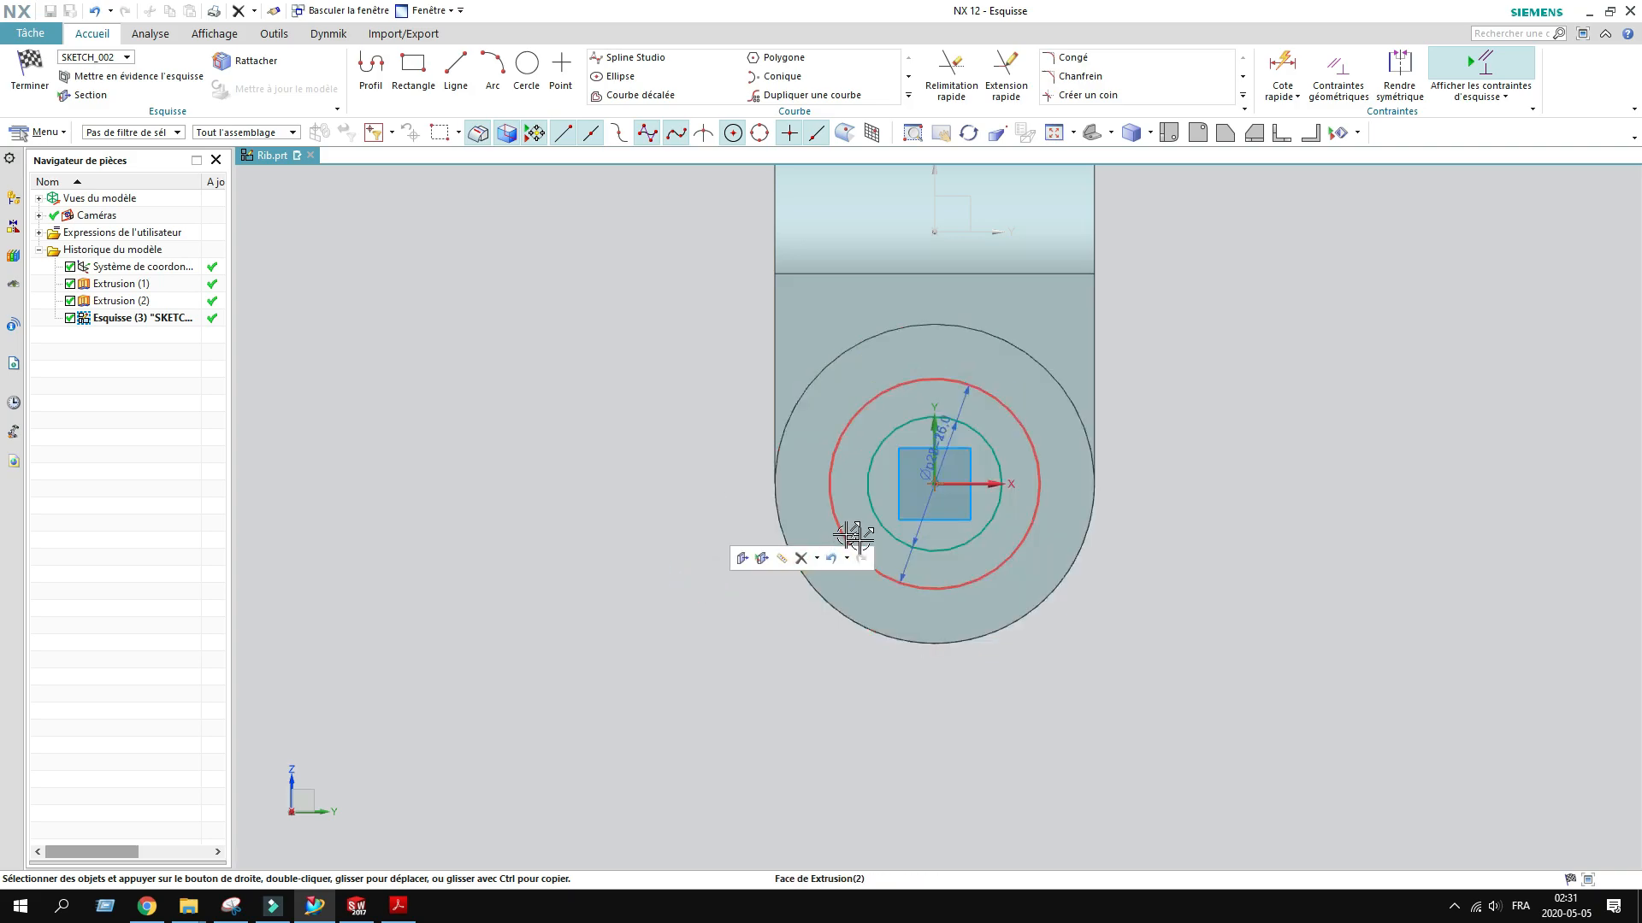
pyautogui.click(1008, 568)
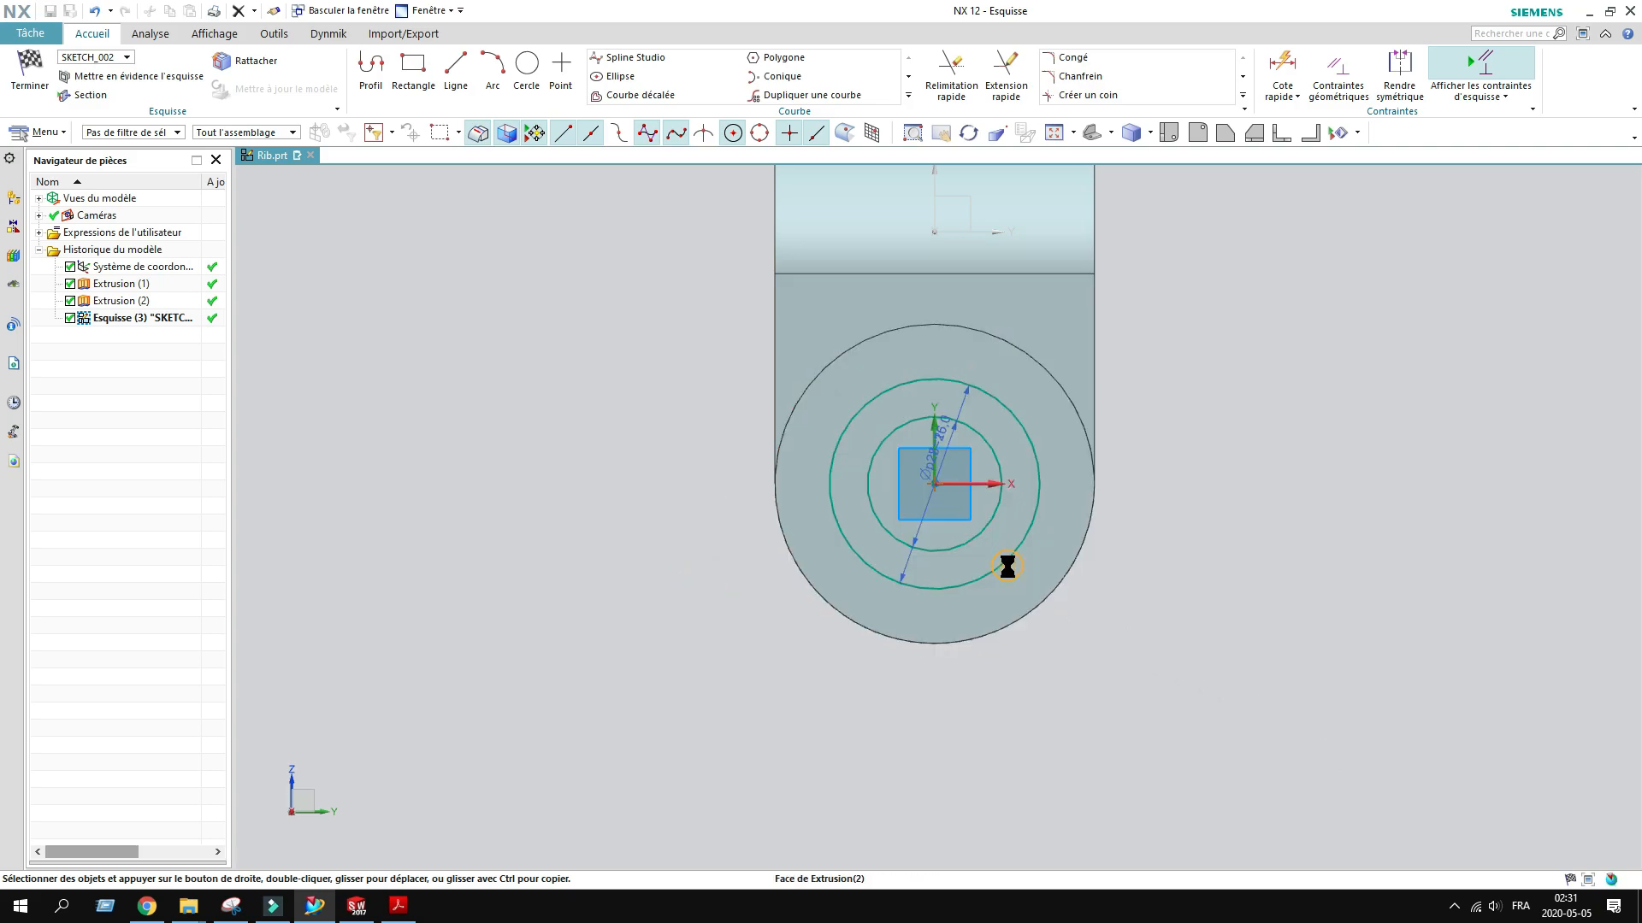
pyautogui.press('Escape')
pyautogui.click(996, 571)
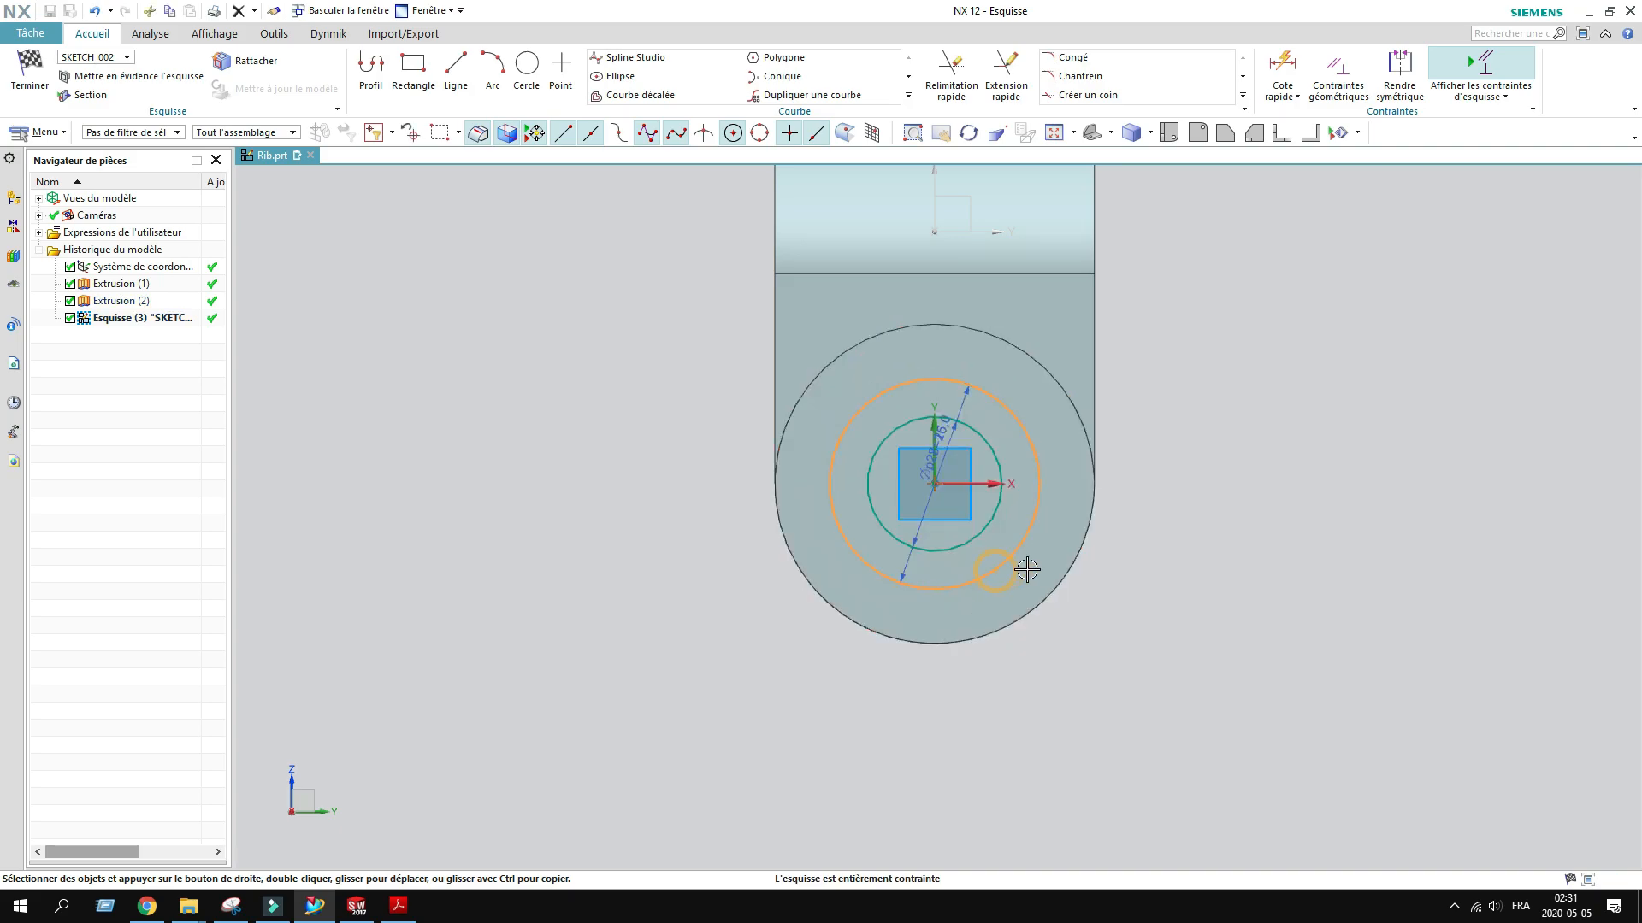
pyautogui.click(1073, 546)
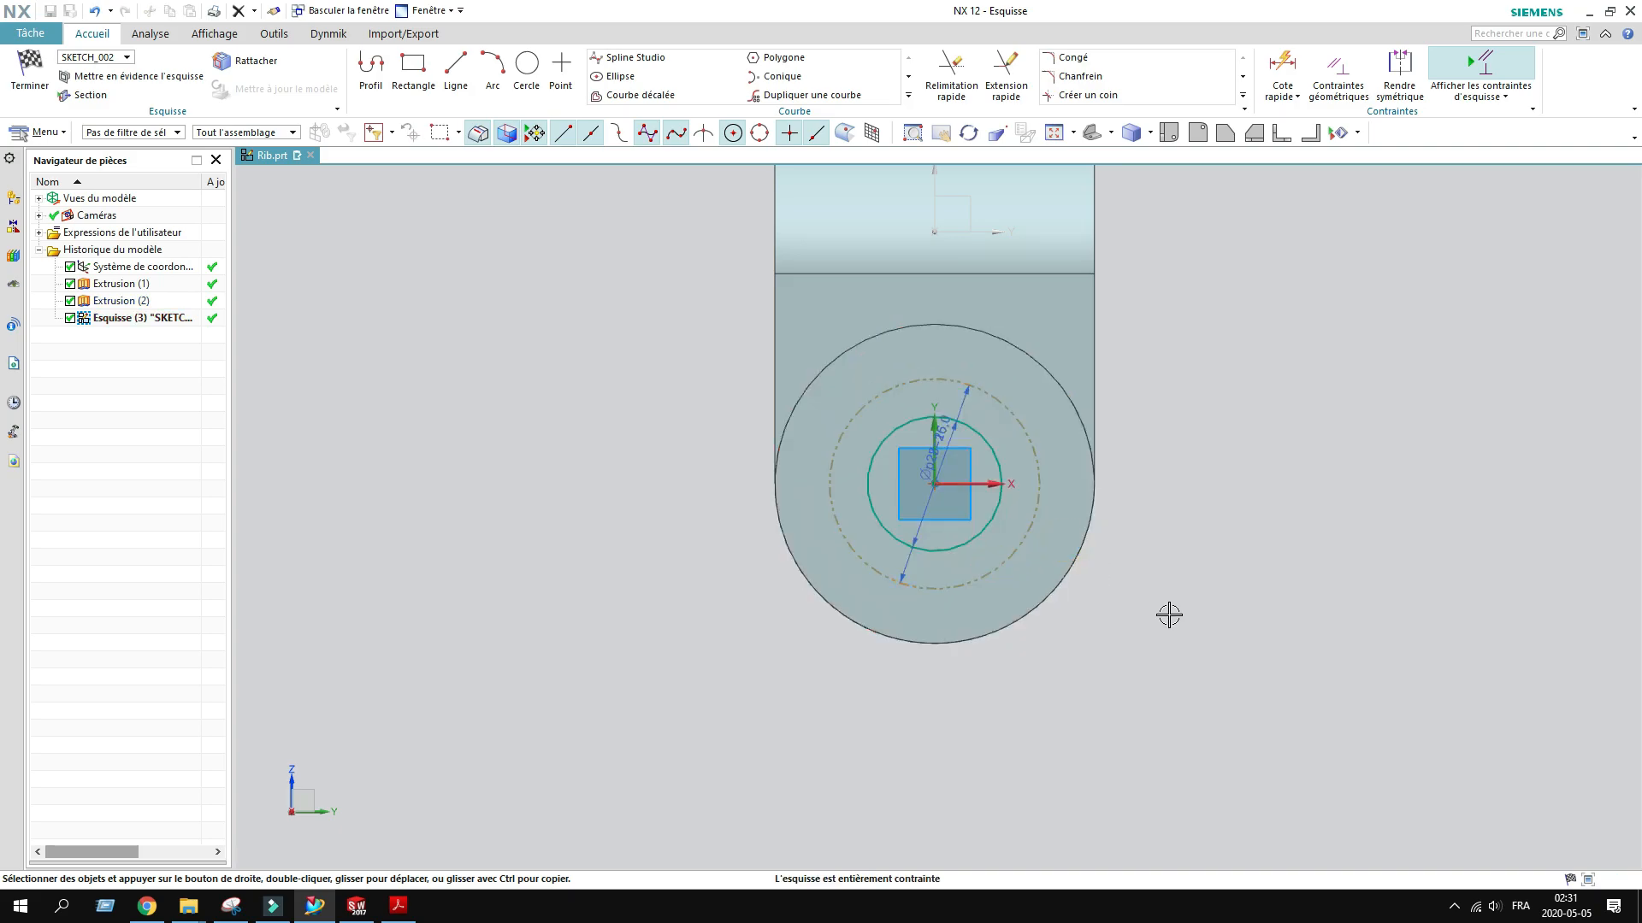
# Step: Check the small hole size in RIB.pdf and draw a 4 mm diameter circle just outside the bolt circle's upper-right portion
pyautogui.click(402, 908)
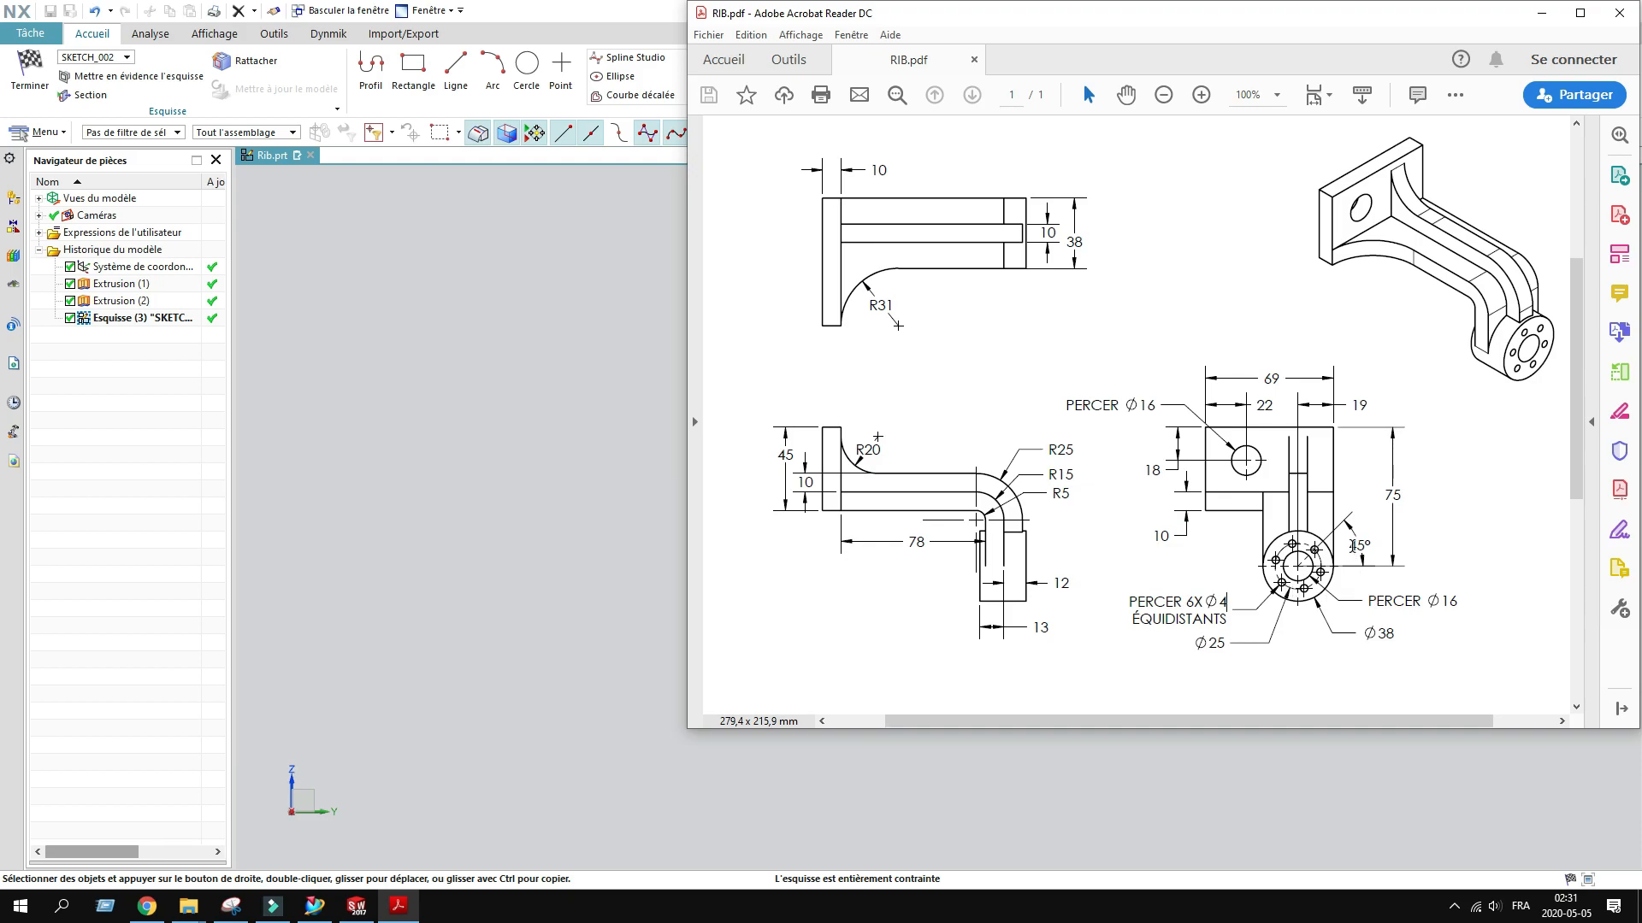
pyautogui.click(1542, 13)
pyautogui.scroll(5, 907, 496)
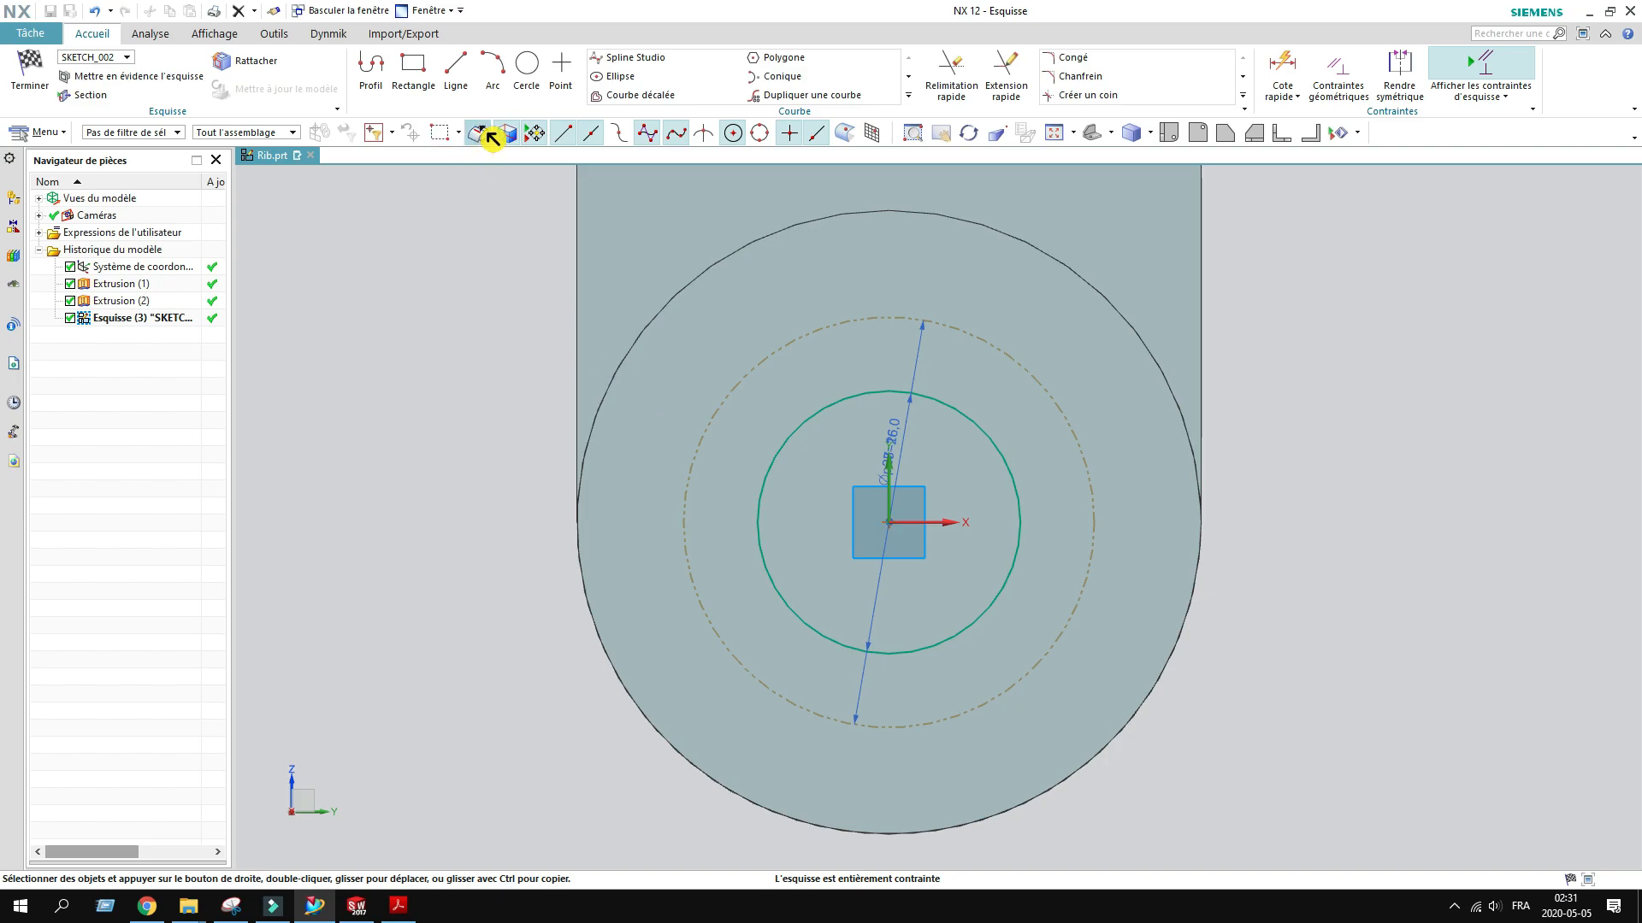
pyautogui.click(528, 72)
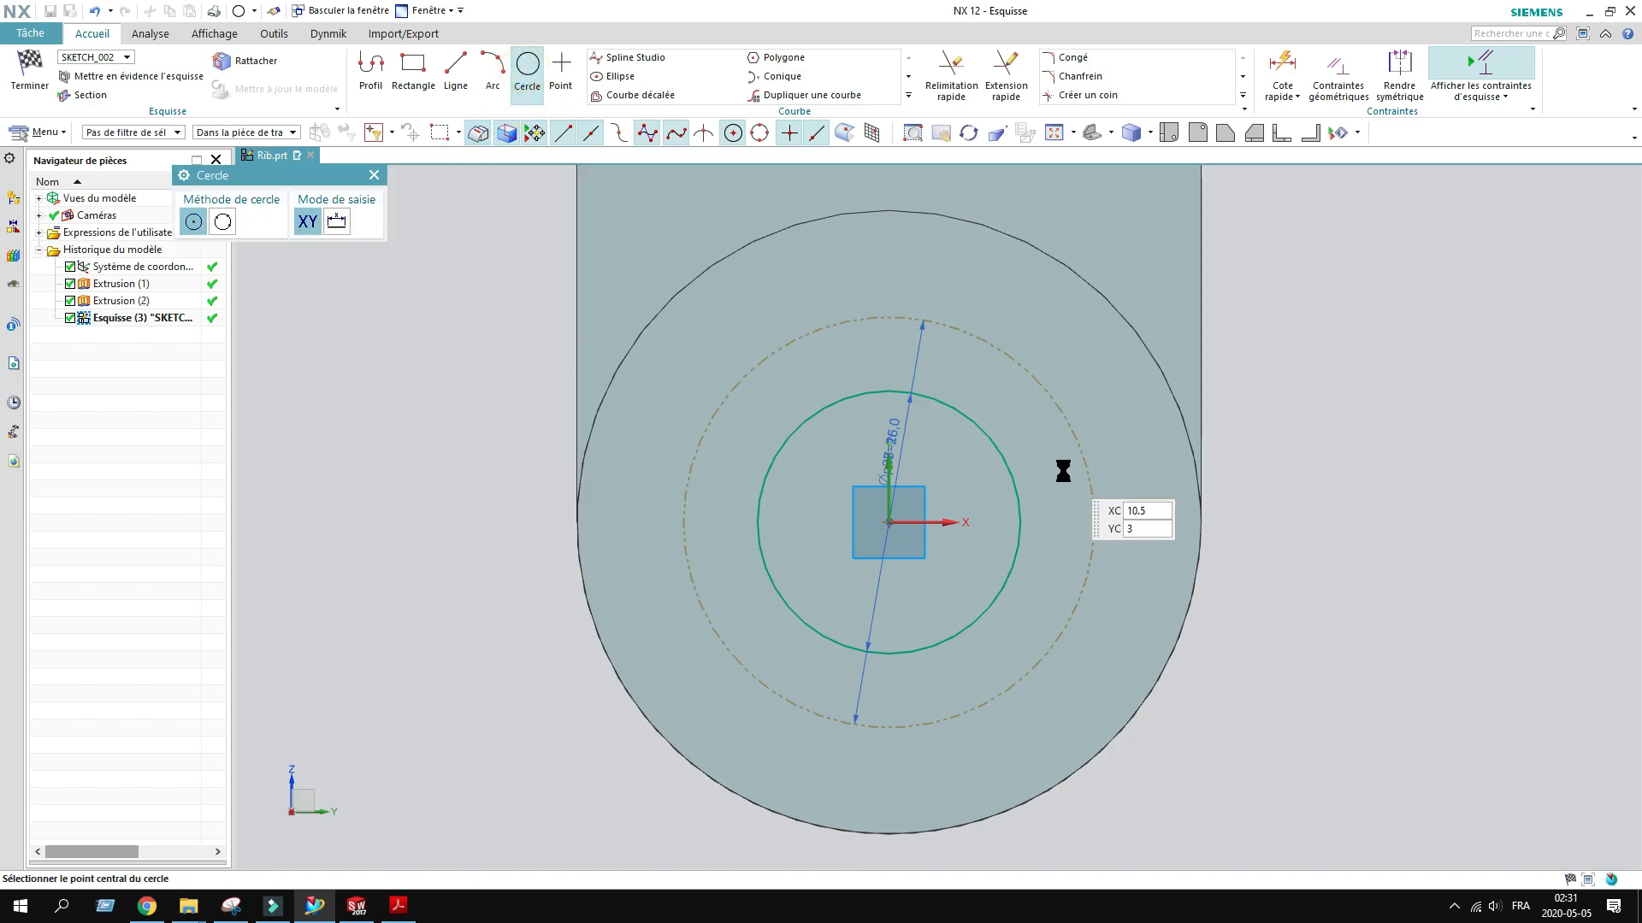
pyautogui.click(1090, 384)
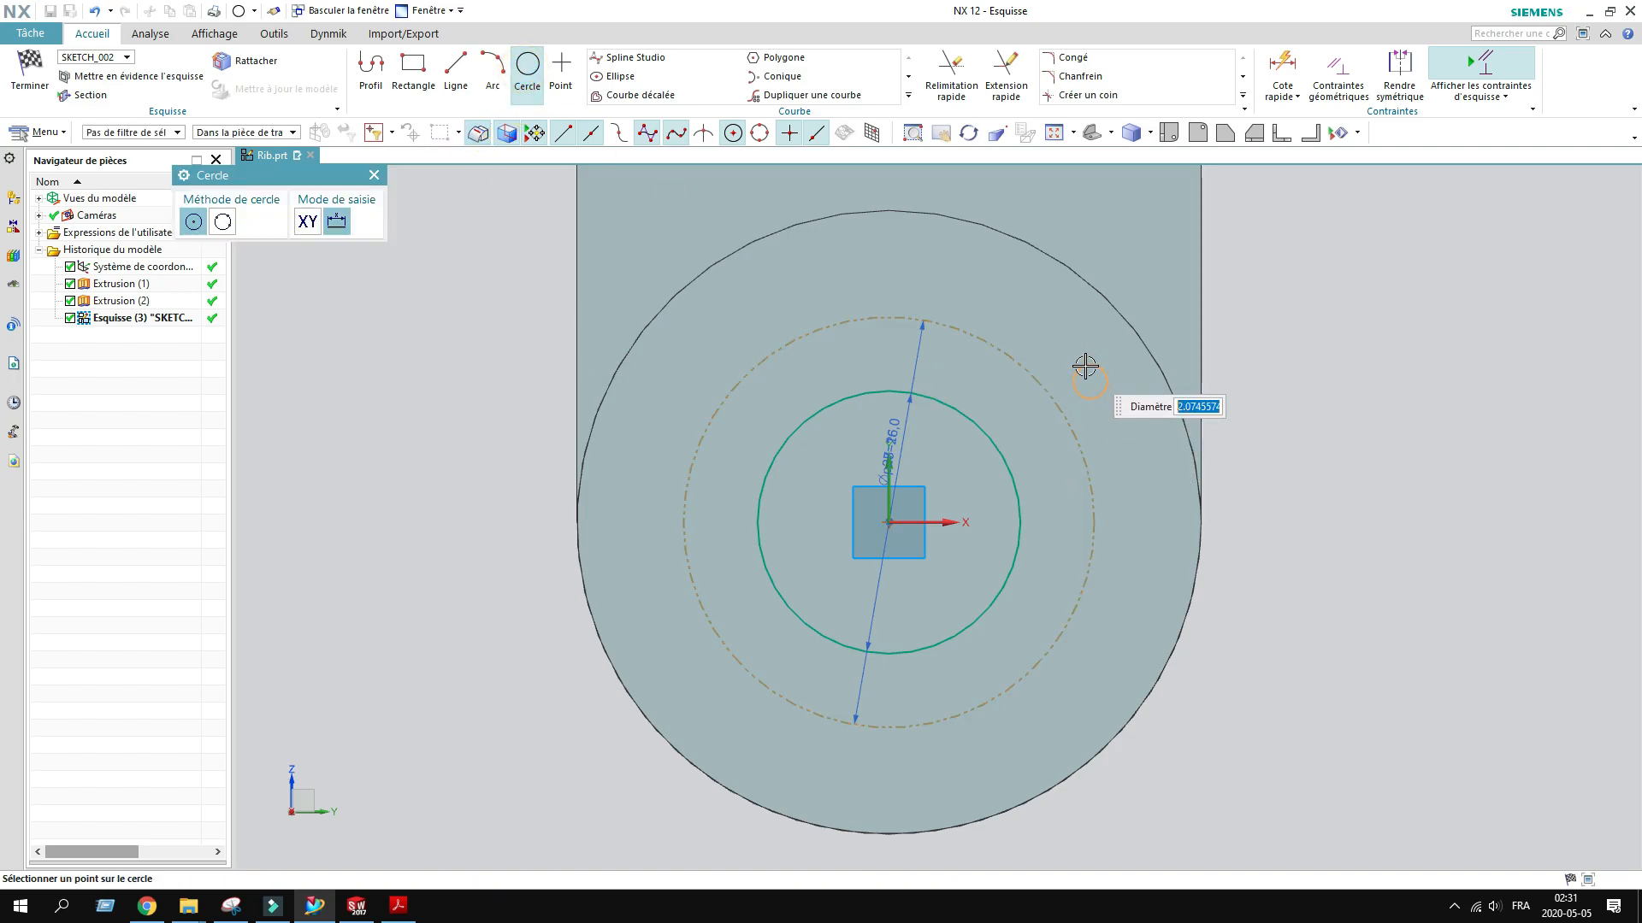
pyautogui.write('4')
pyautogui.press('Return')
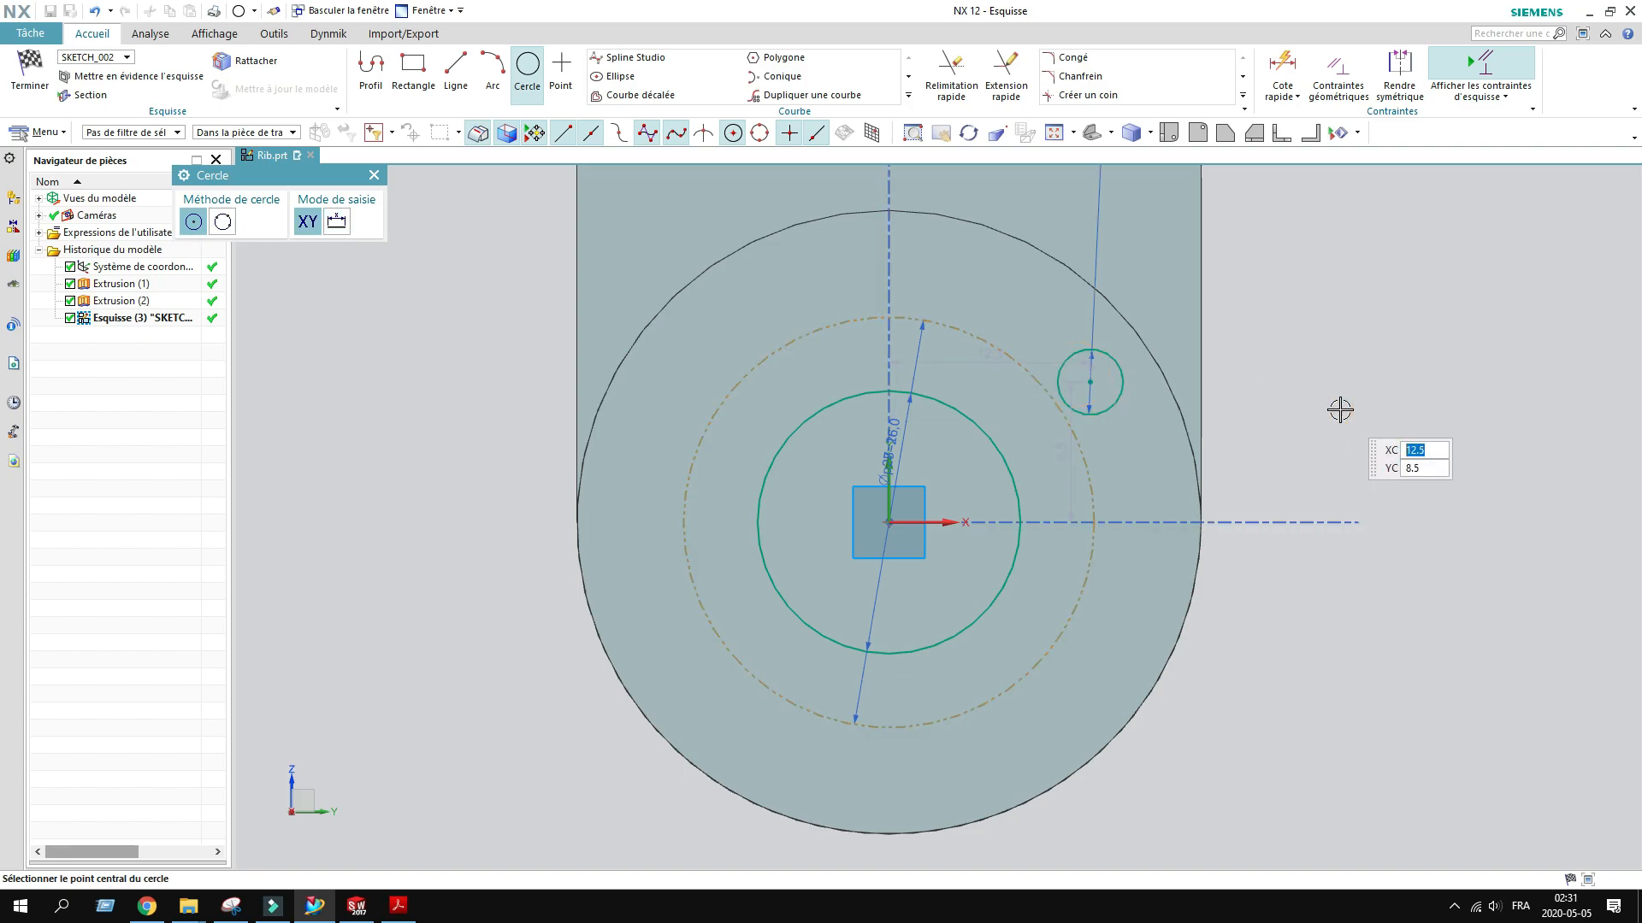
# Step: Draw a line from the 4 mm circle's centre to the disc's centre
pyautogui.click(455, 67)
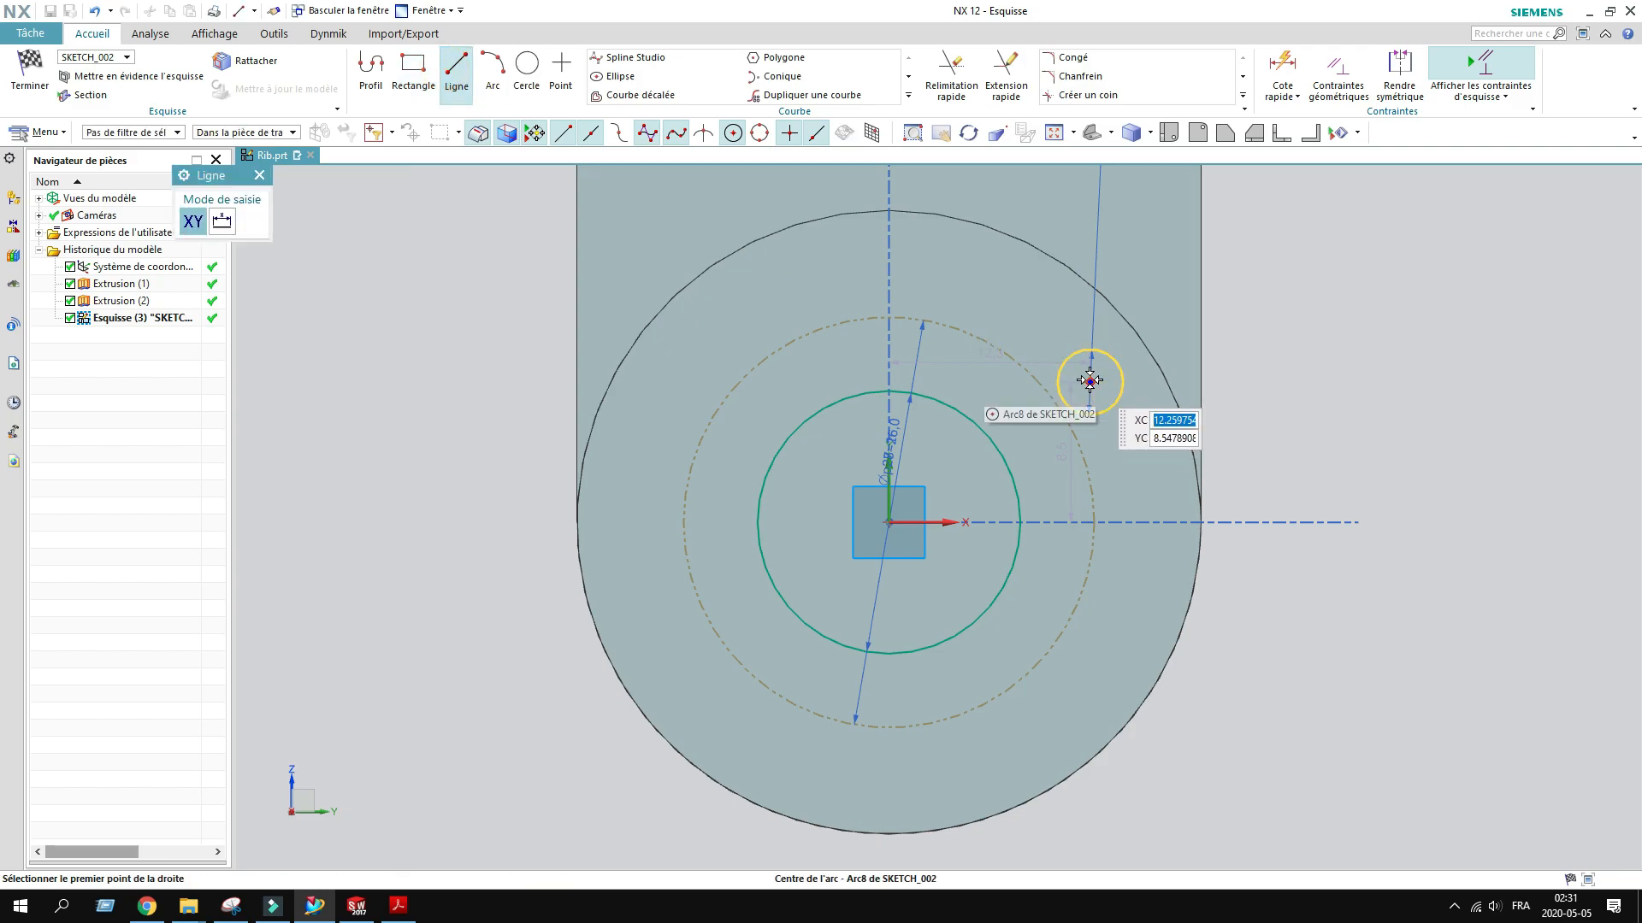
pyautogui.click(1089, 379)
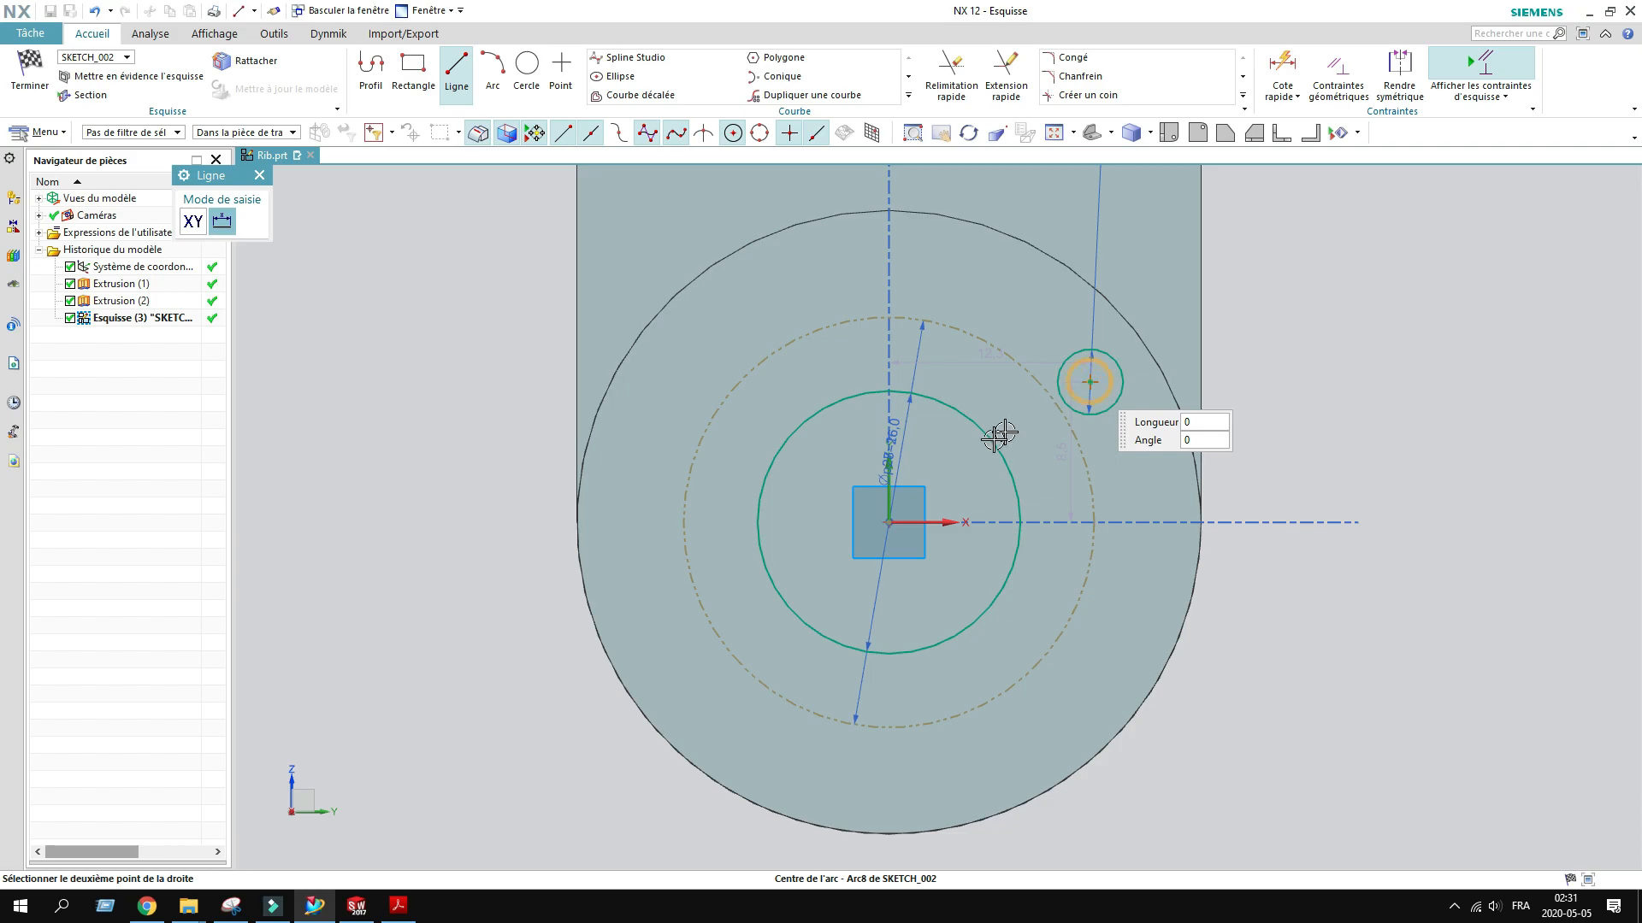
pyautogui.click(889, 522)
pyautogui.press('Escape')
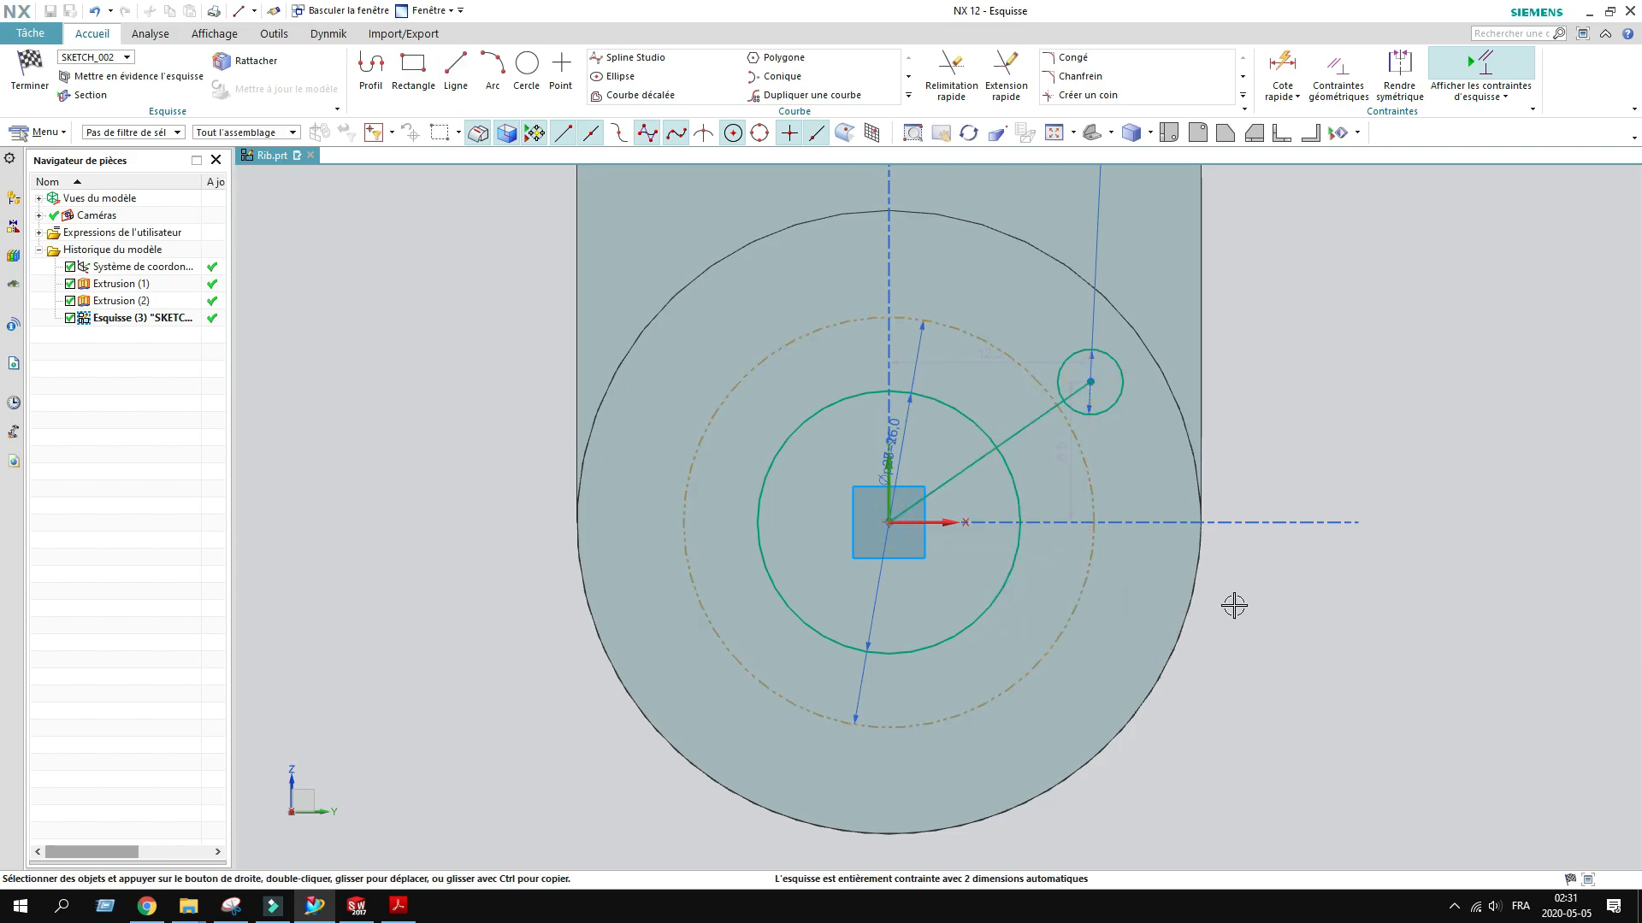
# Step: Dimension the angle between the horizontal axis and the line to the 4 mm circle as 45 degrees
pyautogui.click(1282, 68)
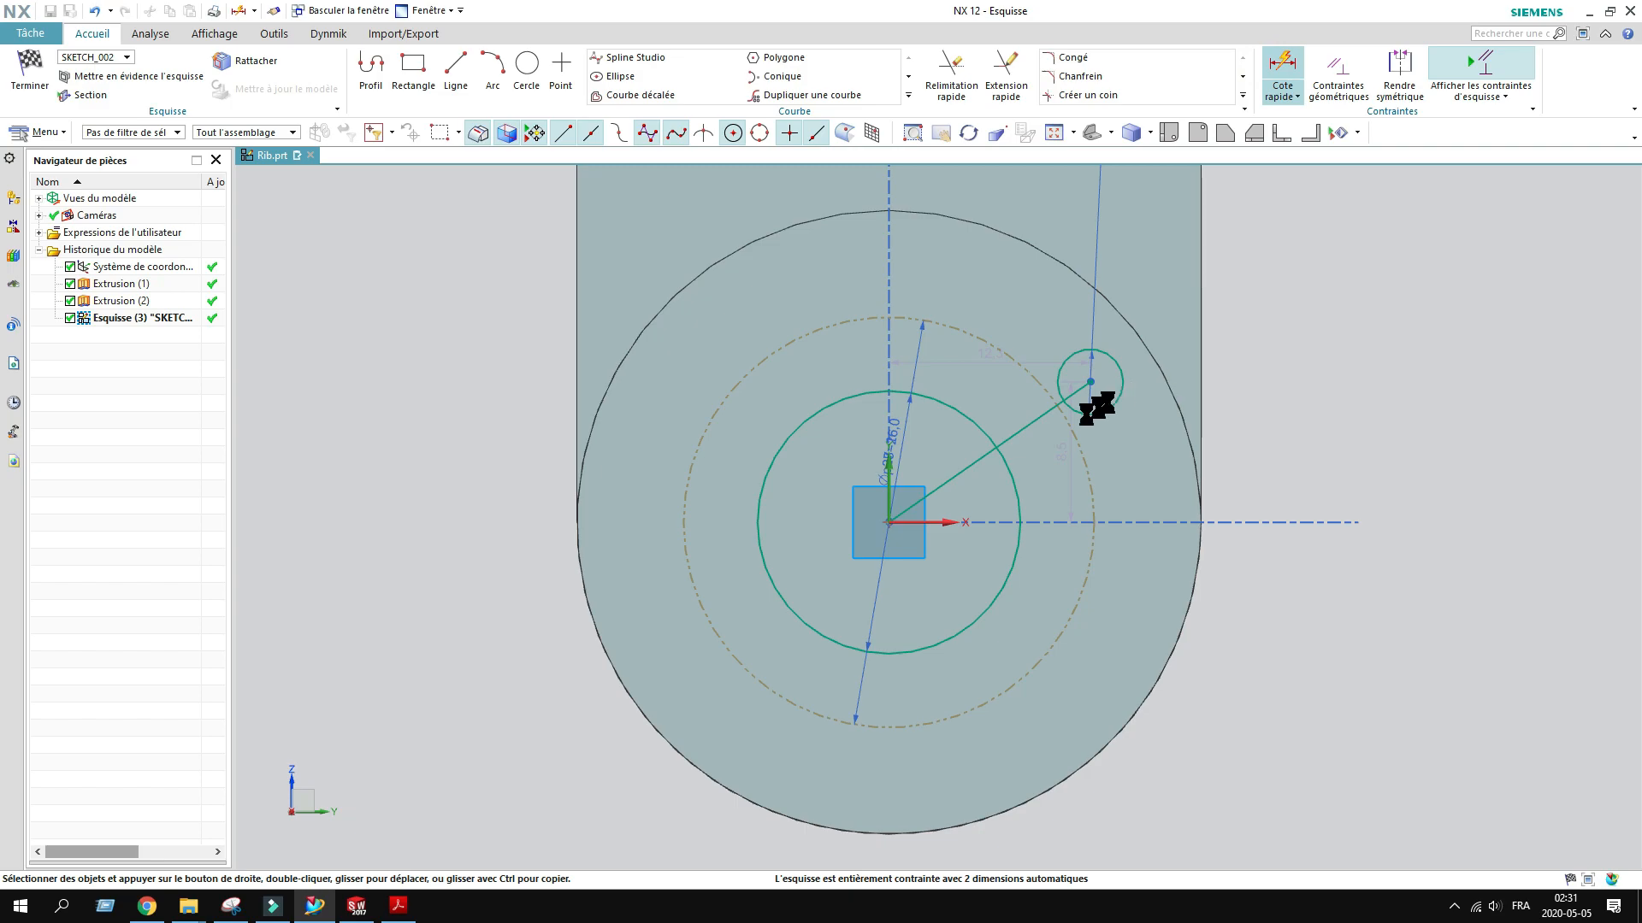
pyautogui.scroll(2, 989, 469)
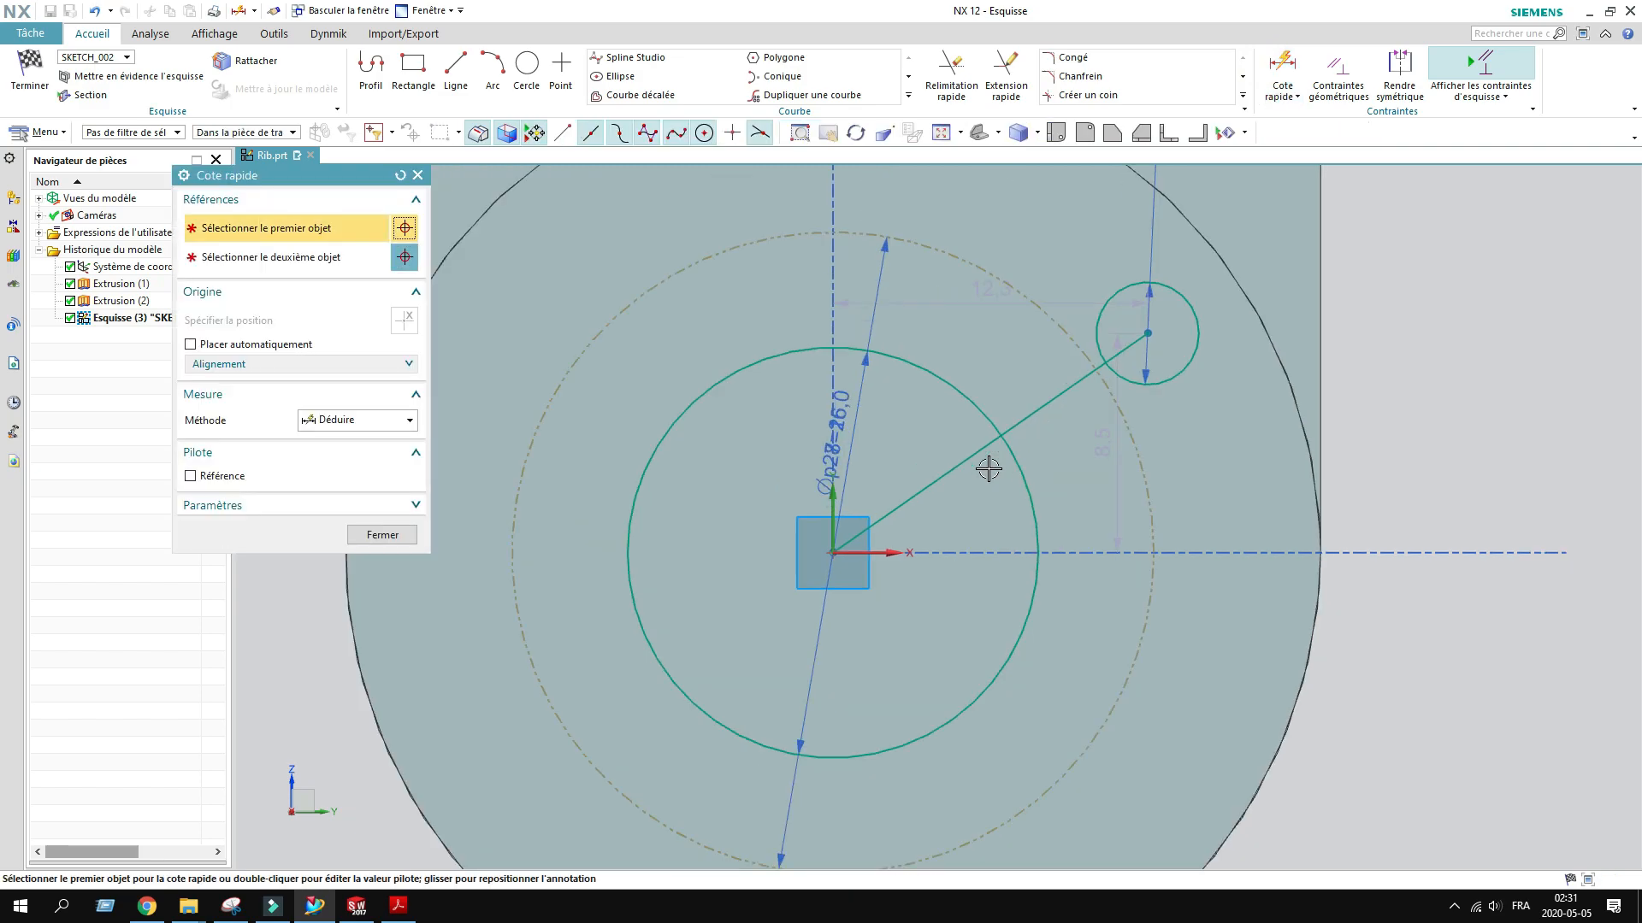
pyautogui.click(892, 553)
pyautogui.click(921, 497)
pyautogui.click(970, 528)
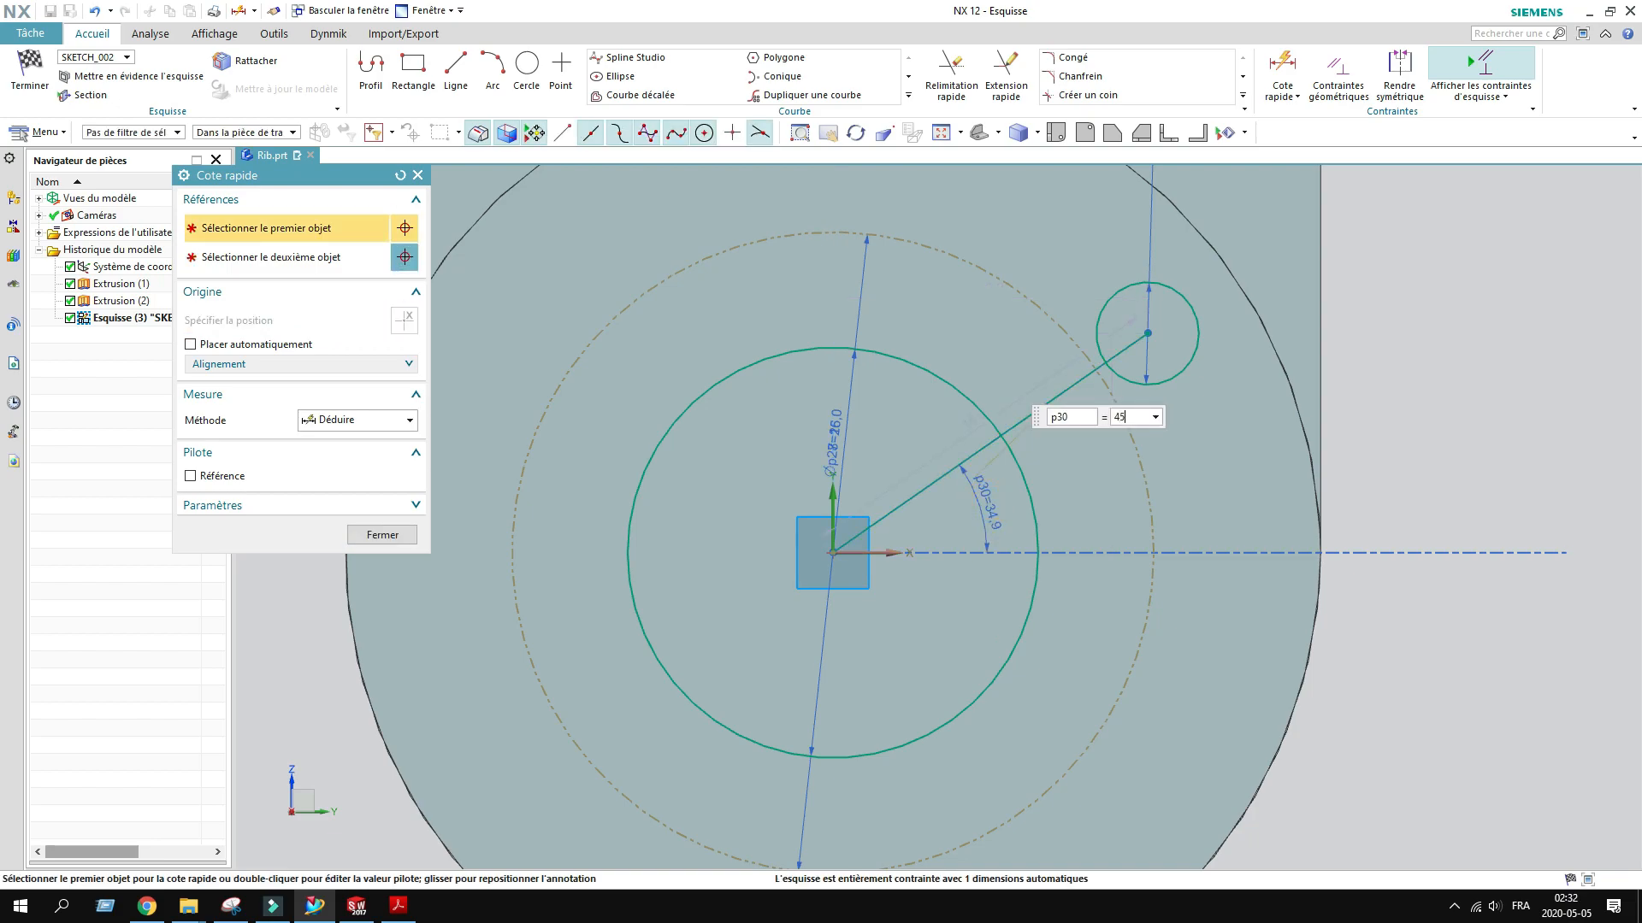
pyautogui.press('Return')
pyautogui.press('Escape')
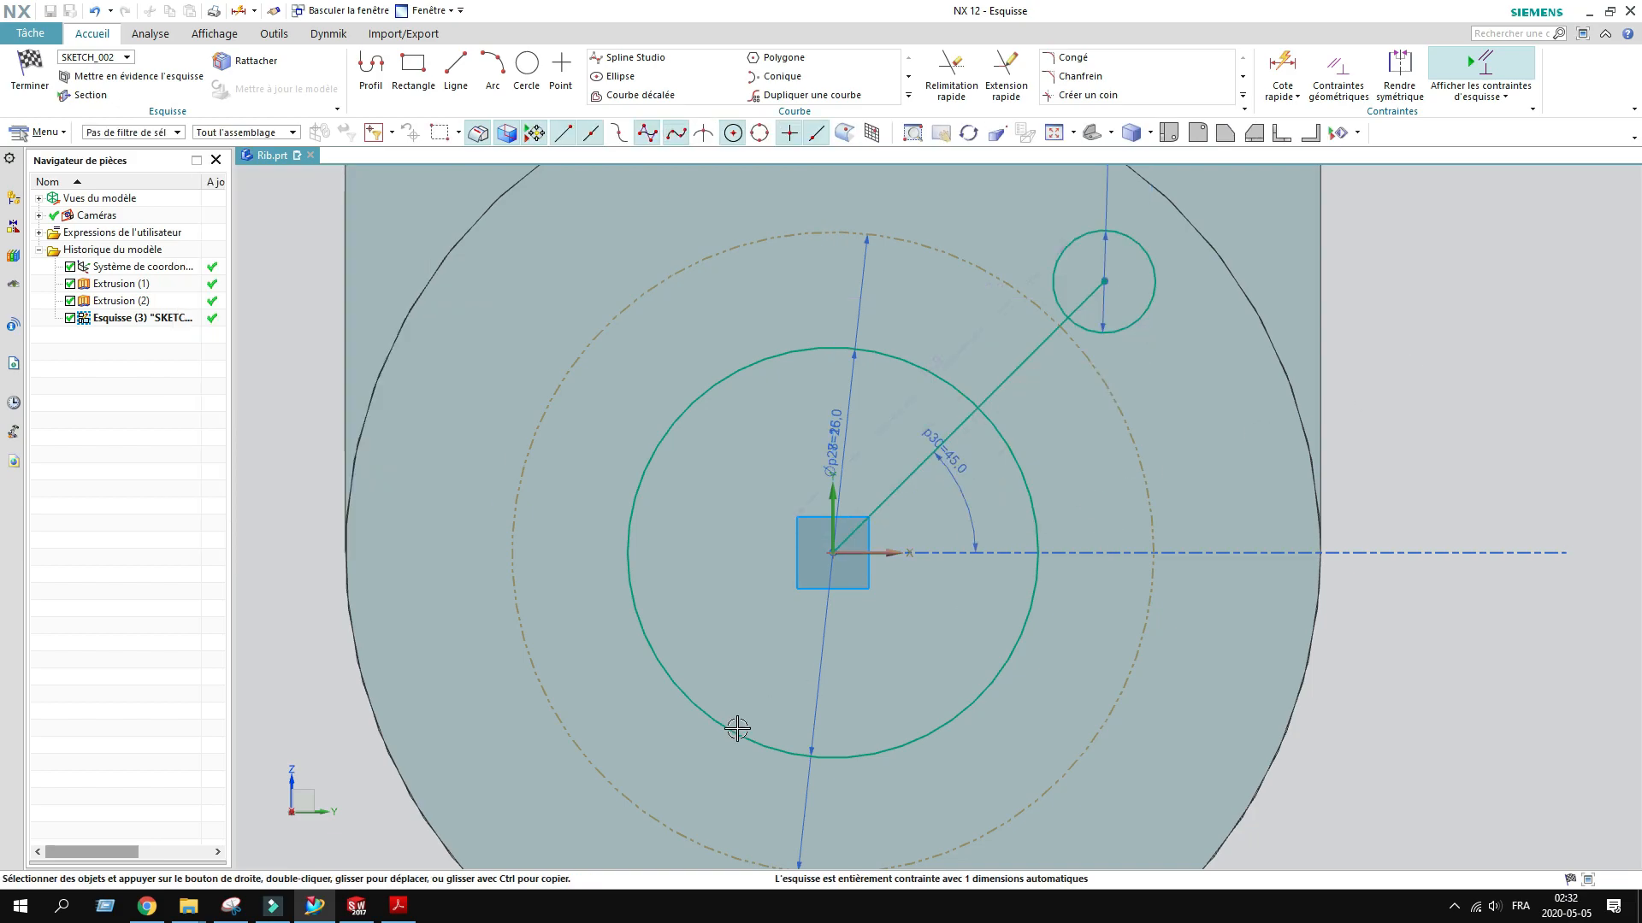
# Step: Check the hole layout in RIB.pdf and snap the 4 mm circle's centre onto the 25 mm bolt circle
pyautogui.click(402, 904)
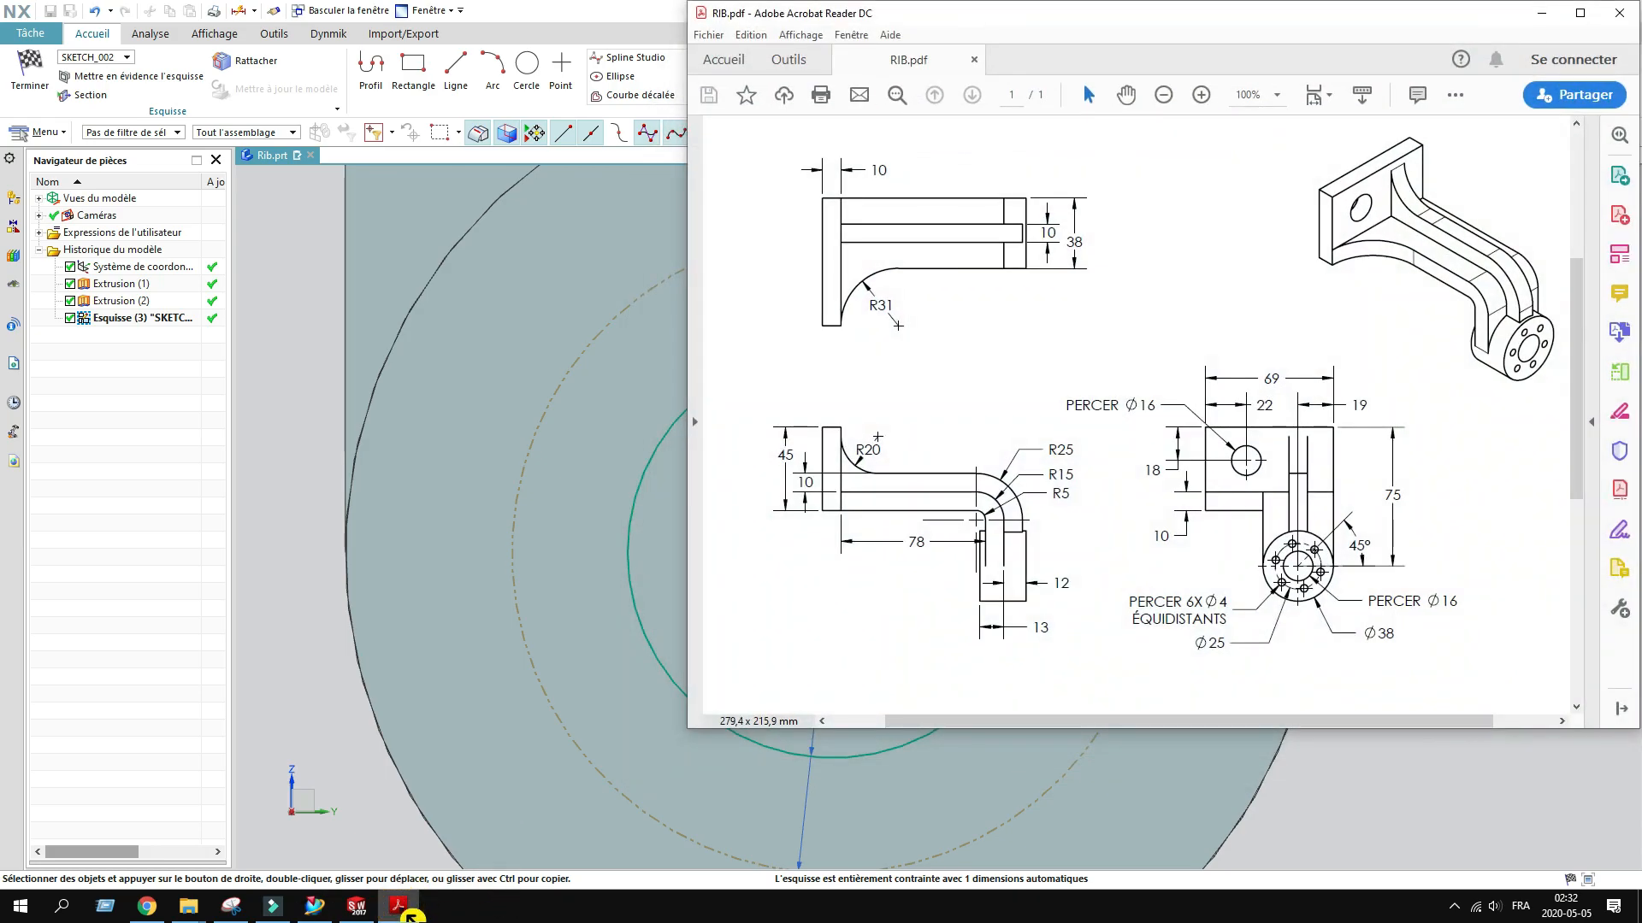
pyautogui.click(402, 906)
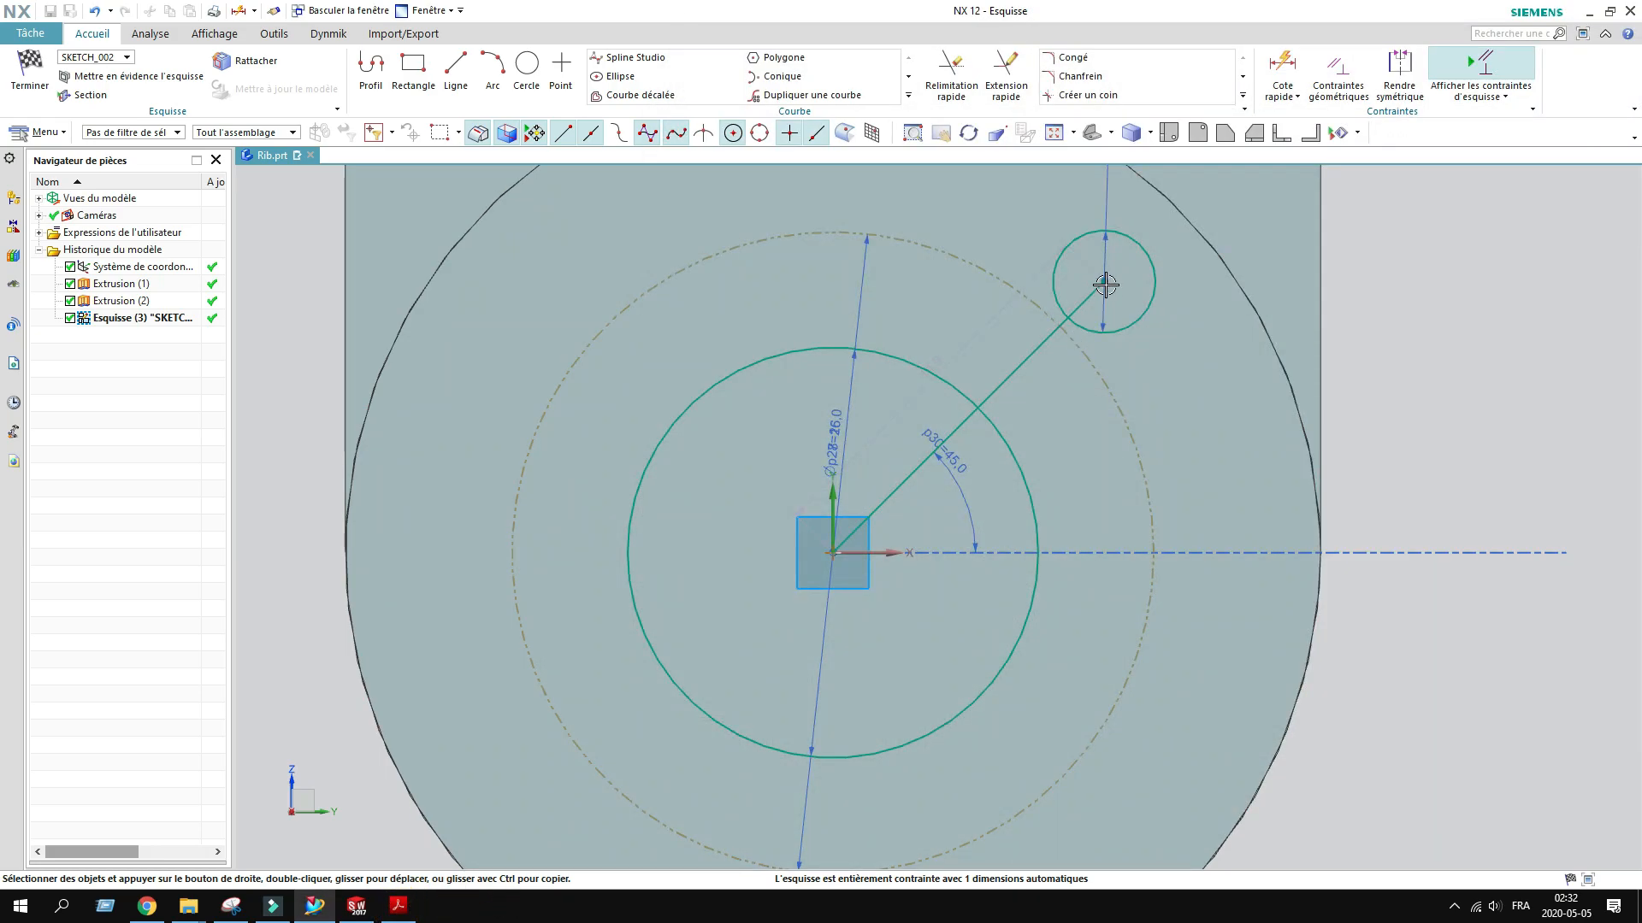
pyautogui.moveTo(1105, 285); pyautogui.dragTo(1059, 326)
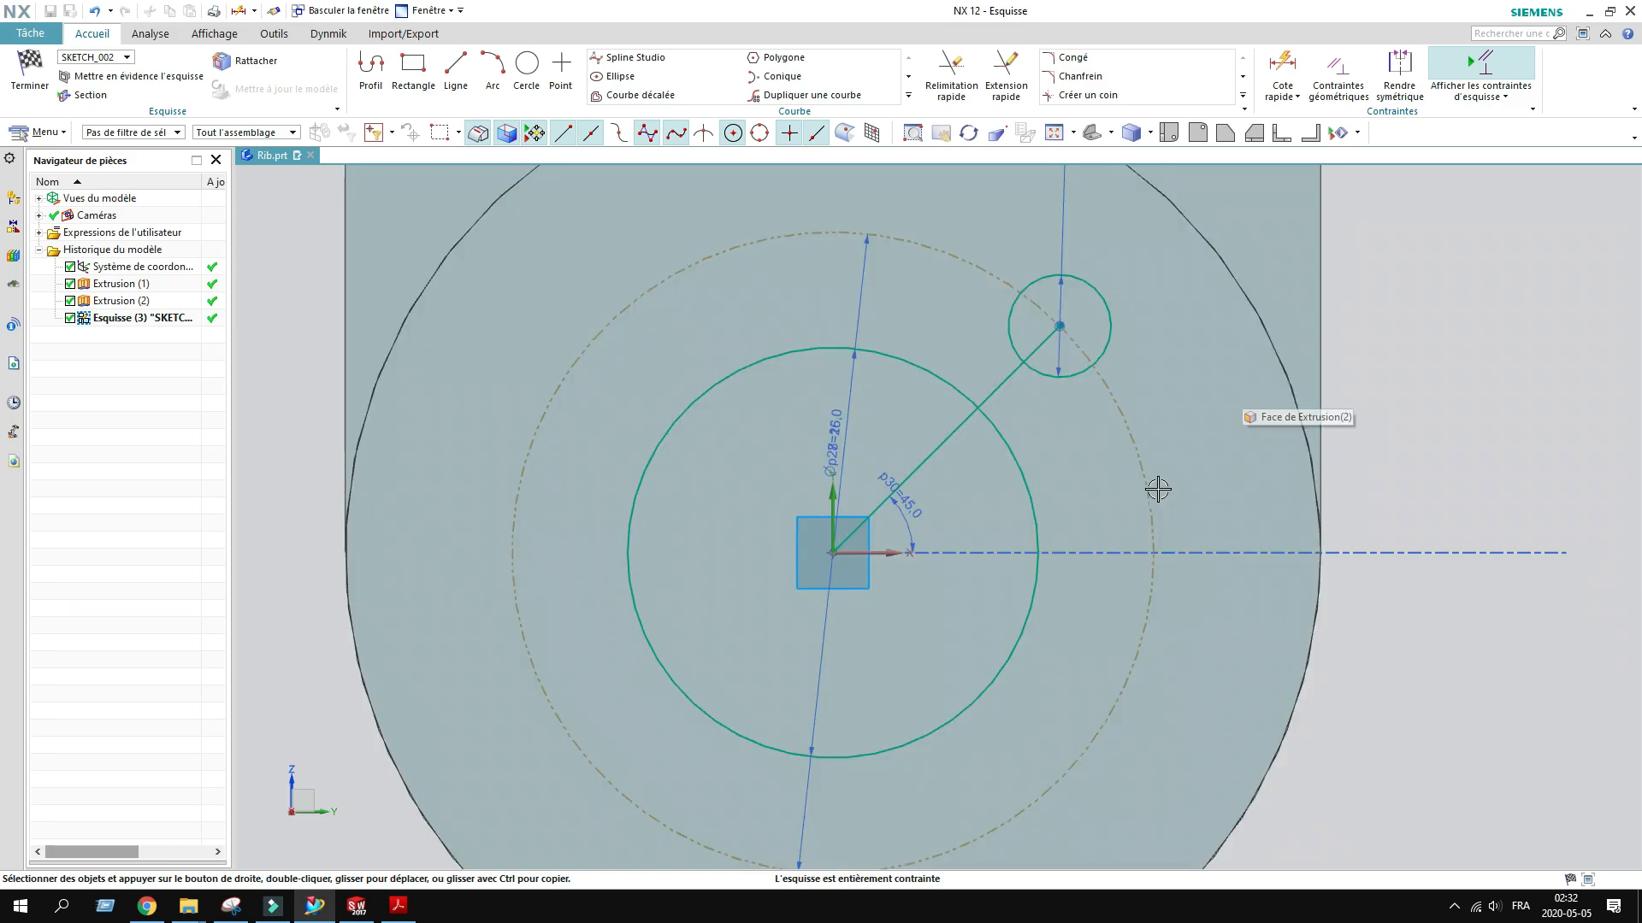
# Step: Read the equidistant hole note in RIB.pdf and calculate the angular spacing for six holes over 360 degrees
pyautogui.scroll(-3, 1156, 485)
pyautogui.click(402, 907)
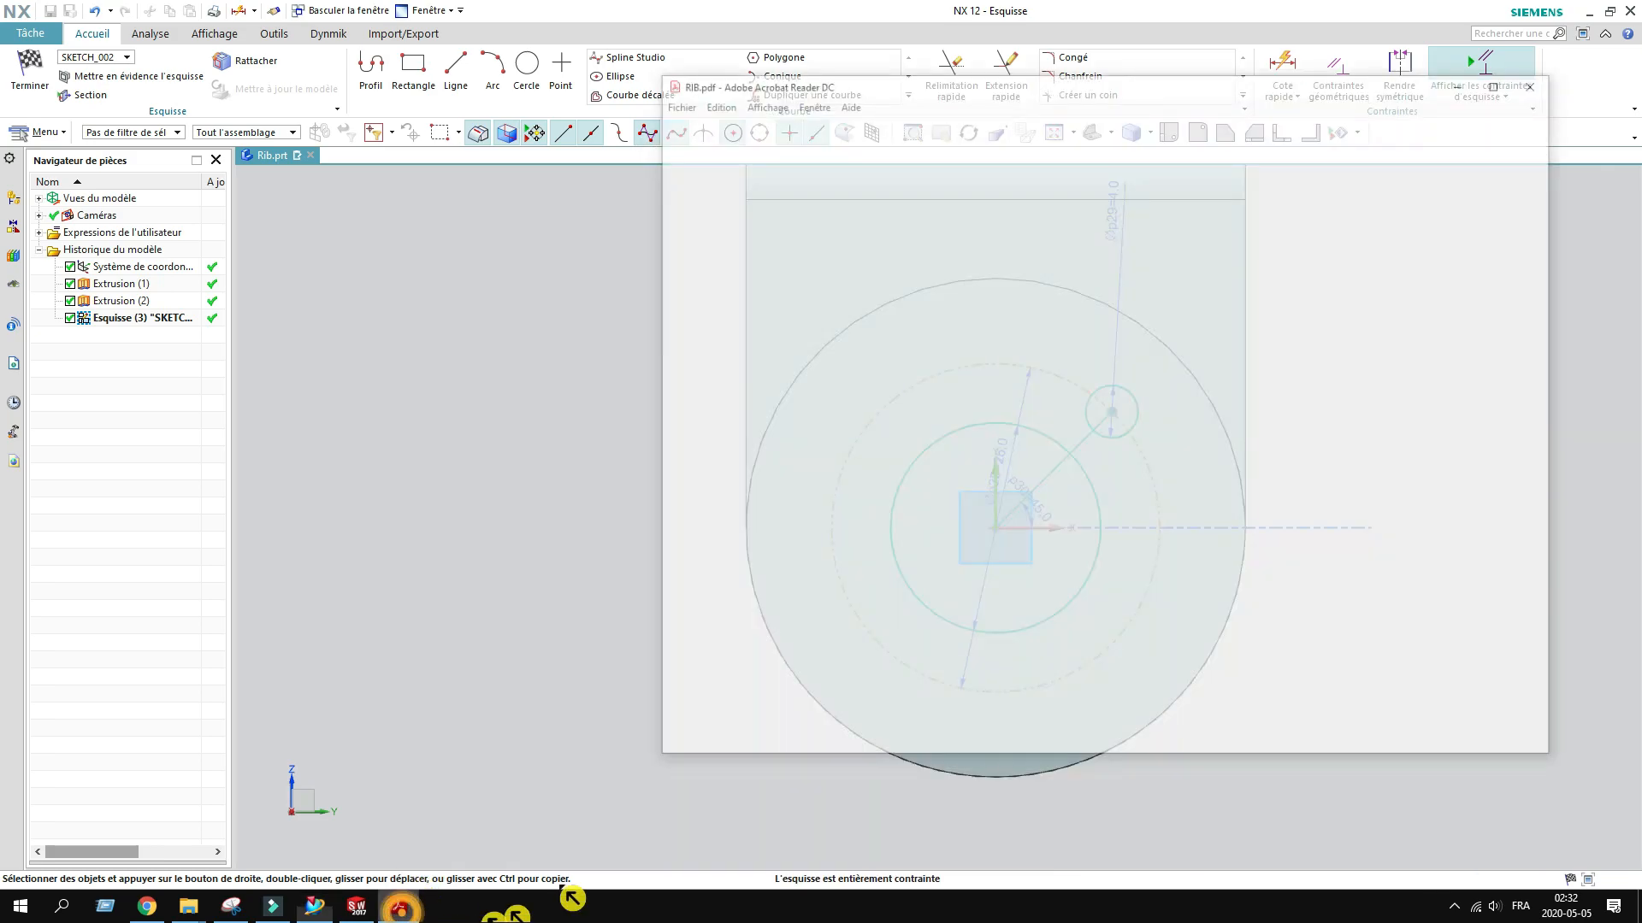
pyautogui.moveTo(1185, 602); pyautogui.dragTo(1194, 602)
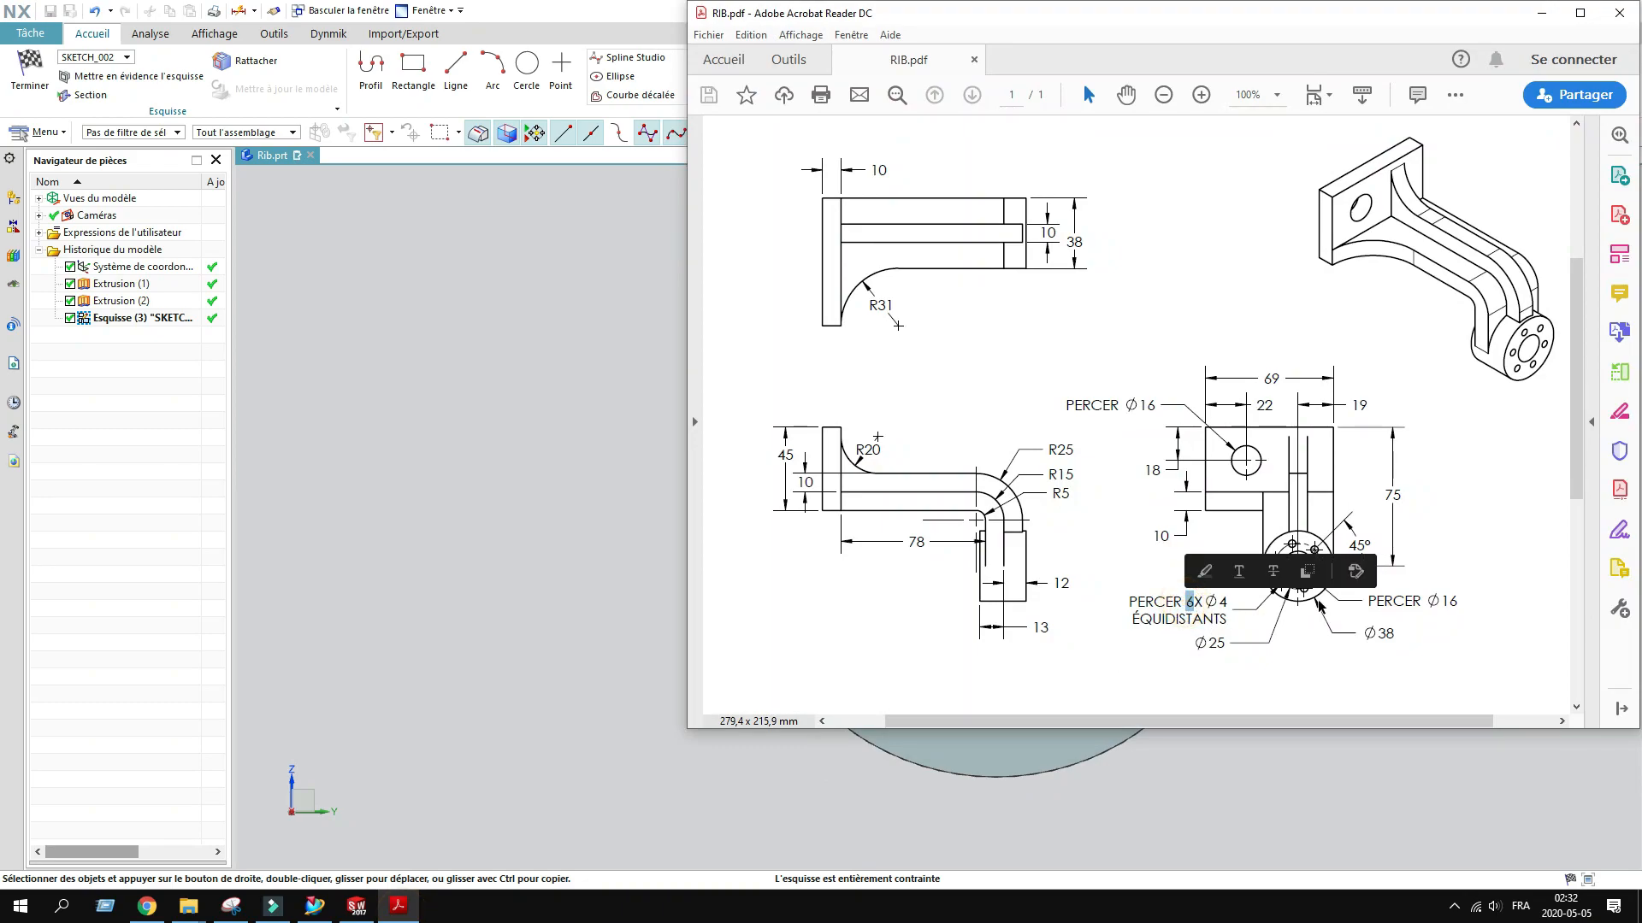
pyautogui.click(1145, 635)
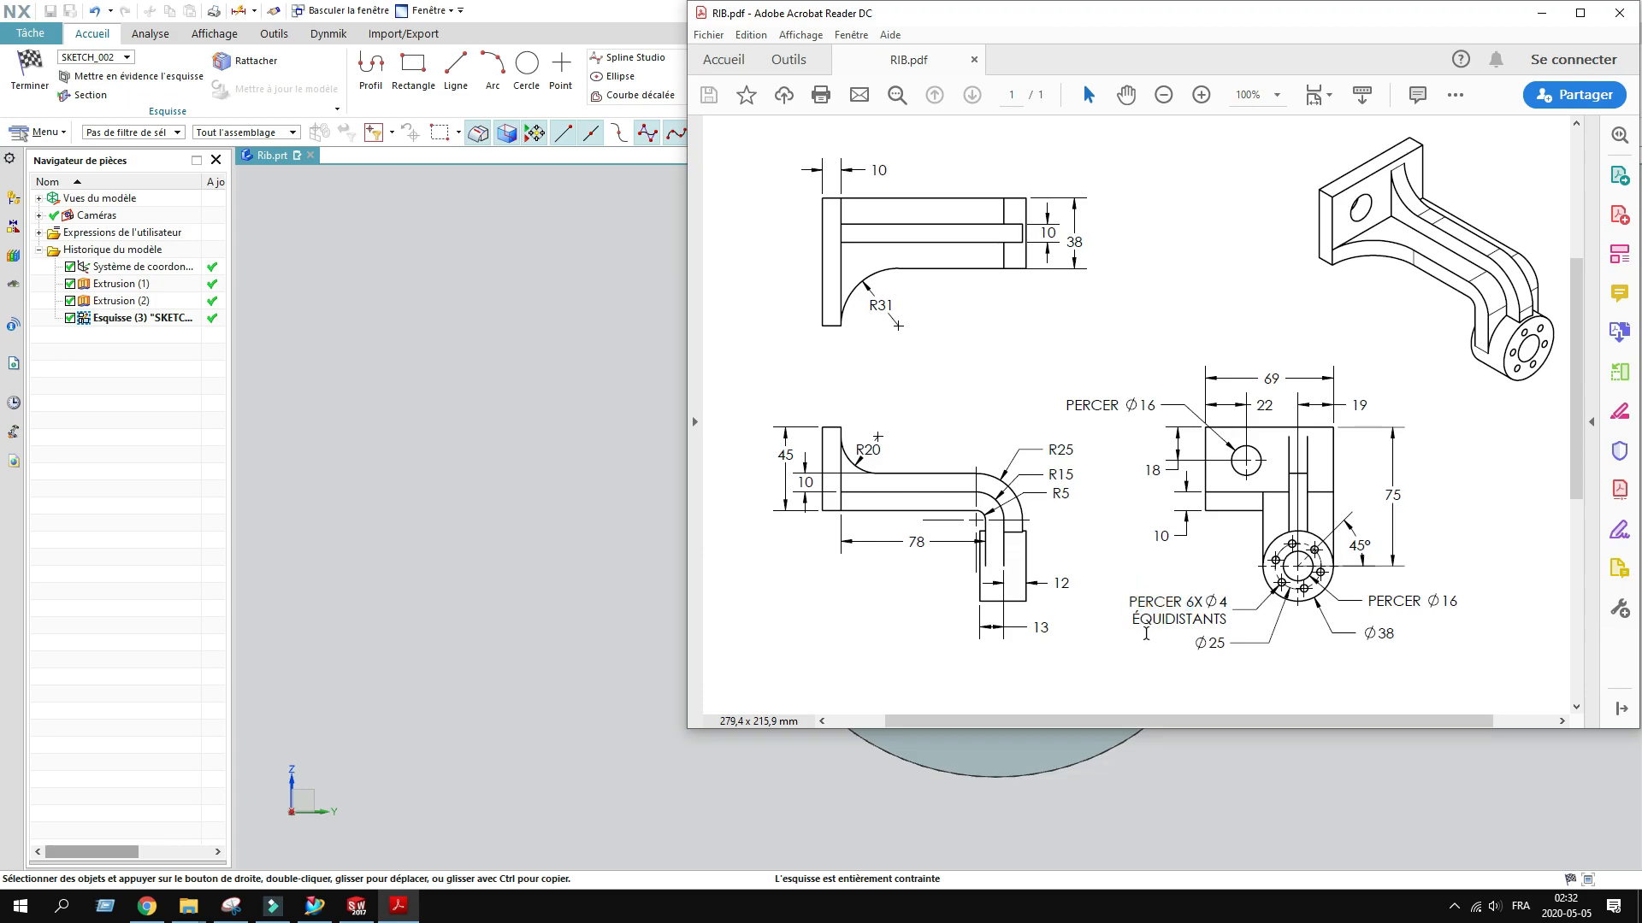
pyautogui.press('XF86Calculator')
pyautogui.write('360')
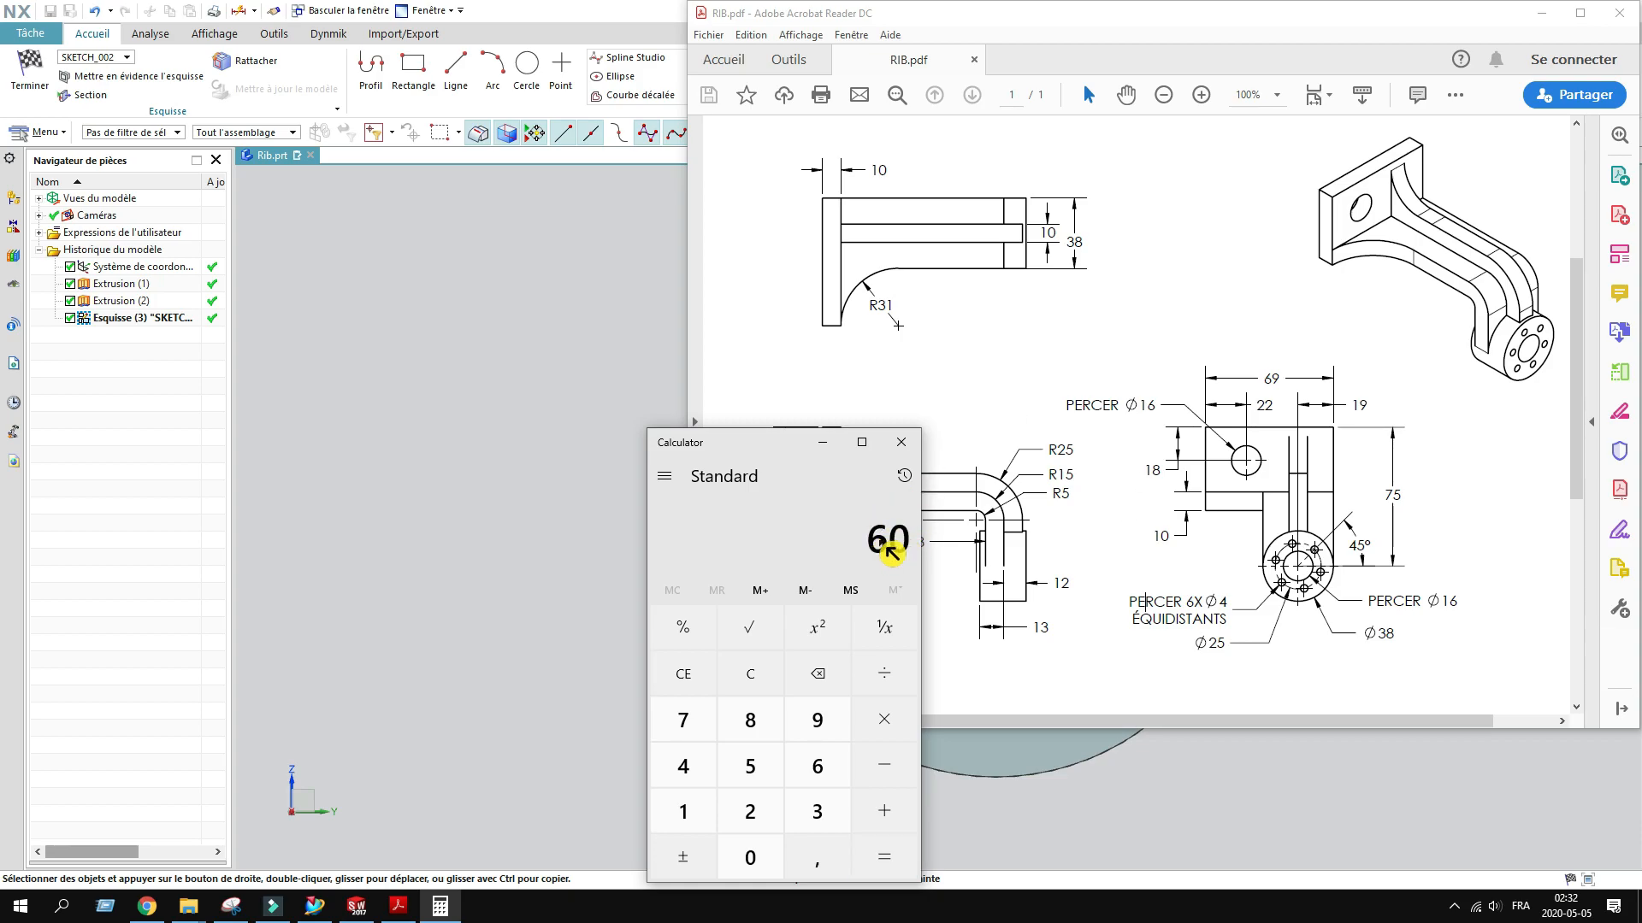
pyautogui.click(824, 440)
pyautogui.click(546, 480)
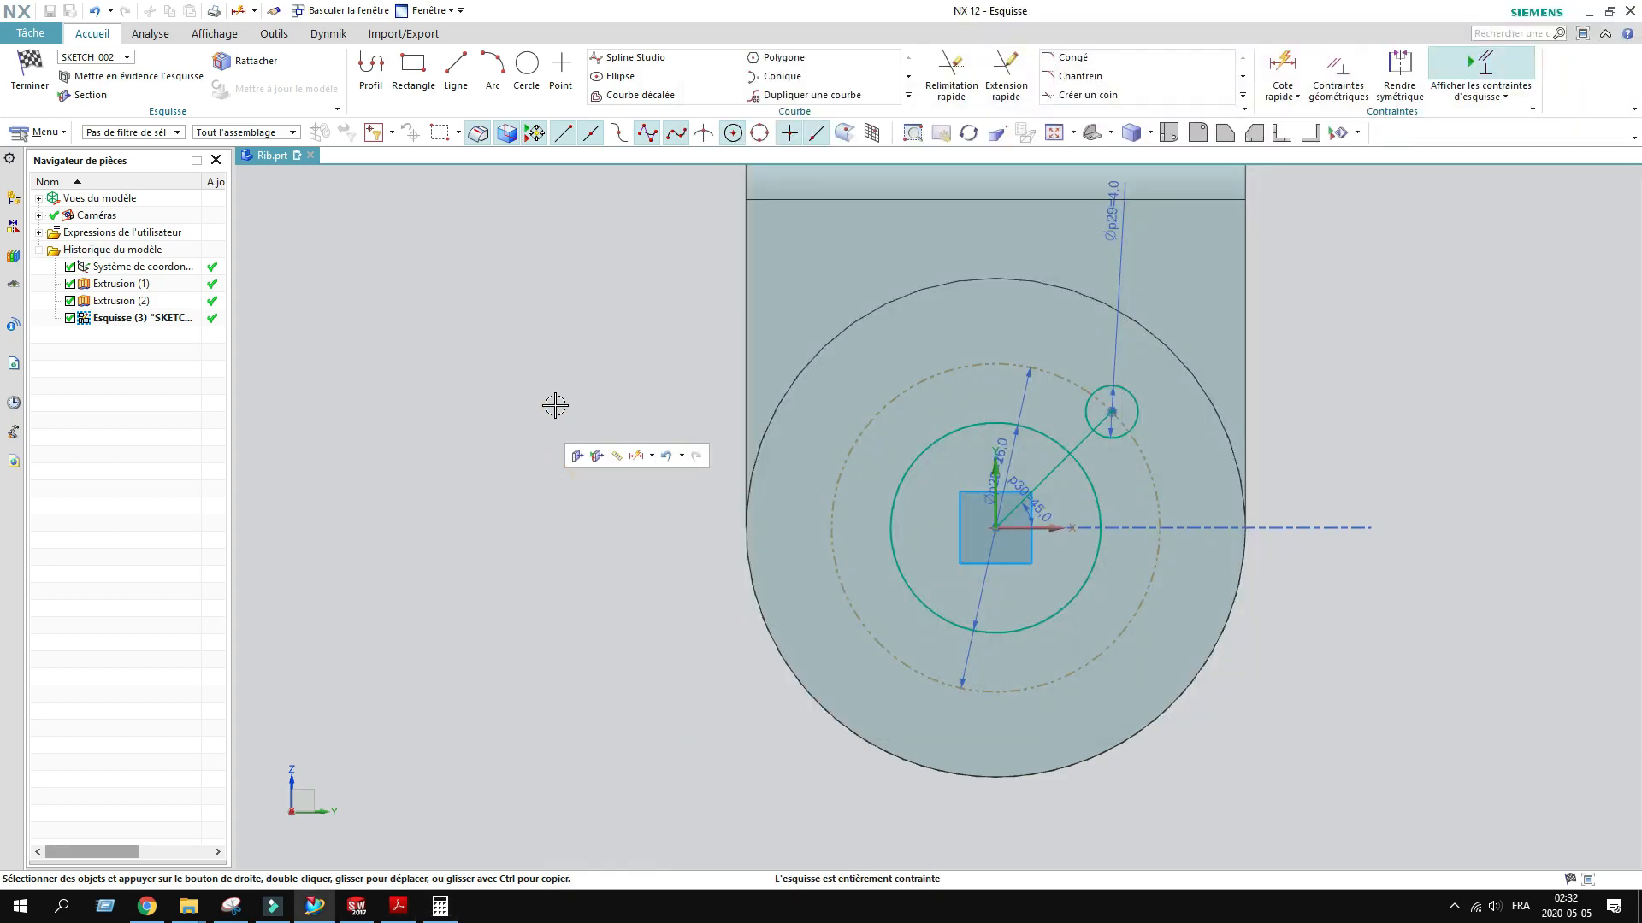
# Step: Pattern the 4 mm circle in a circular layout about the disc's centre, with quantity 6 and a 60-degree pitch
pyautogui.click(785, 95)
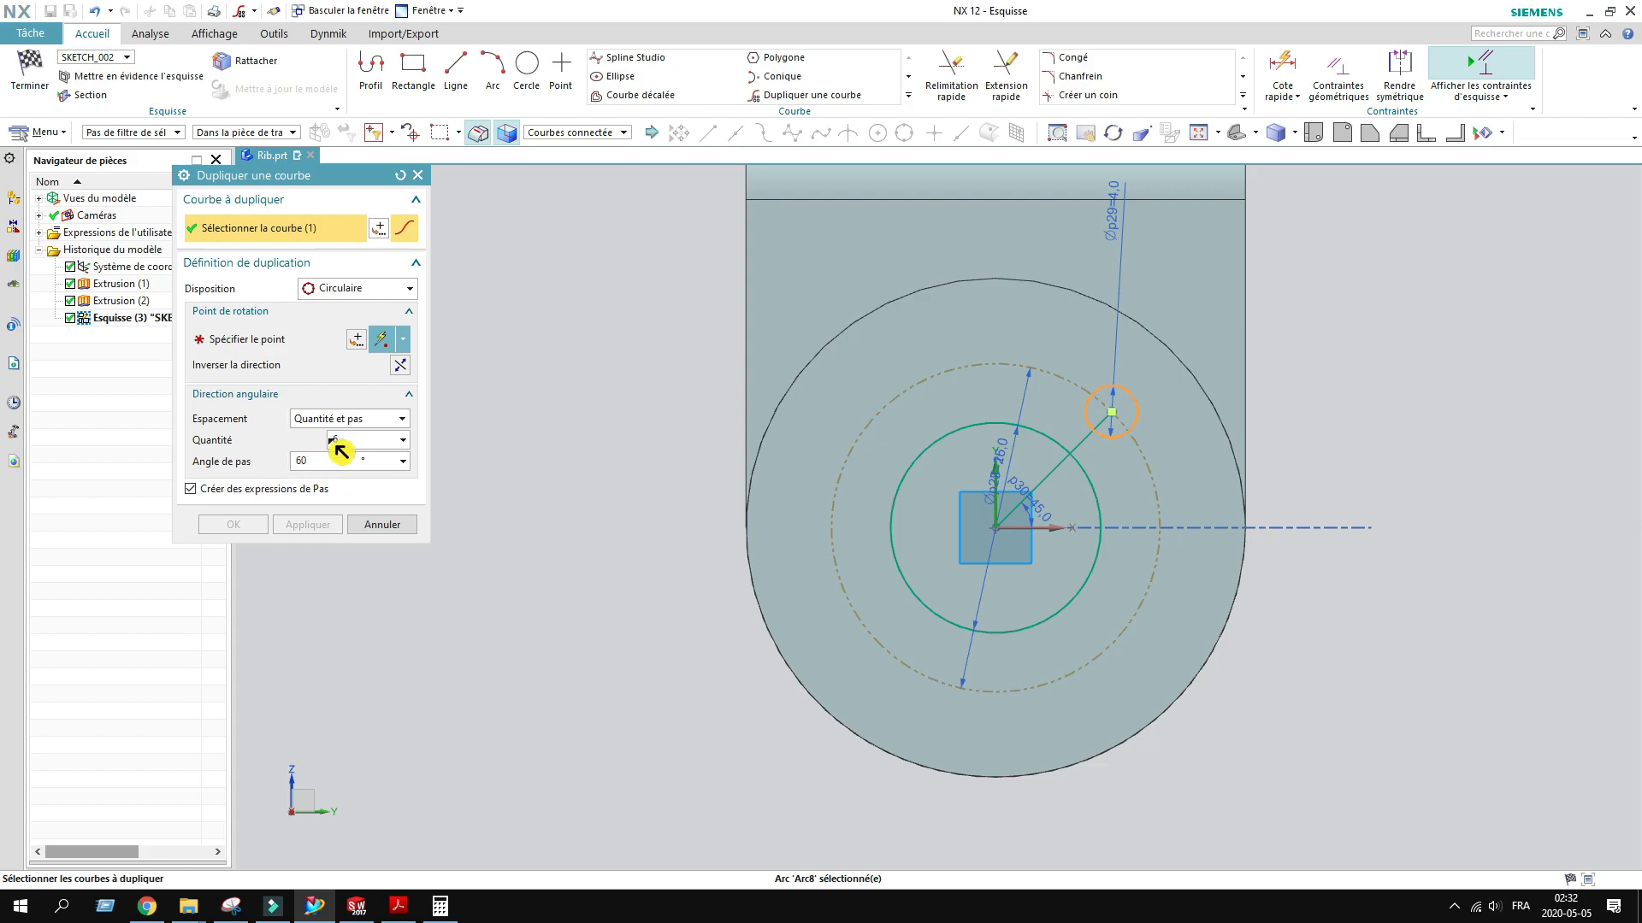
pyautogui.click(342, 419)
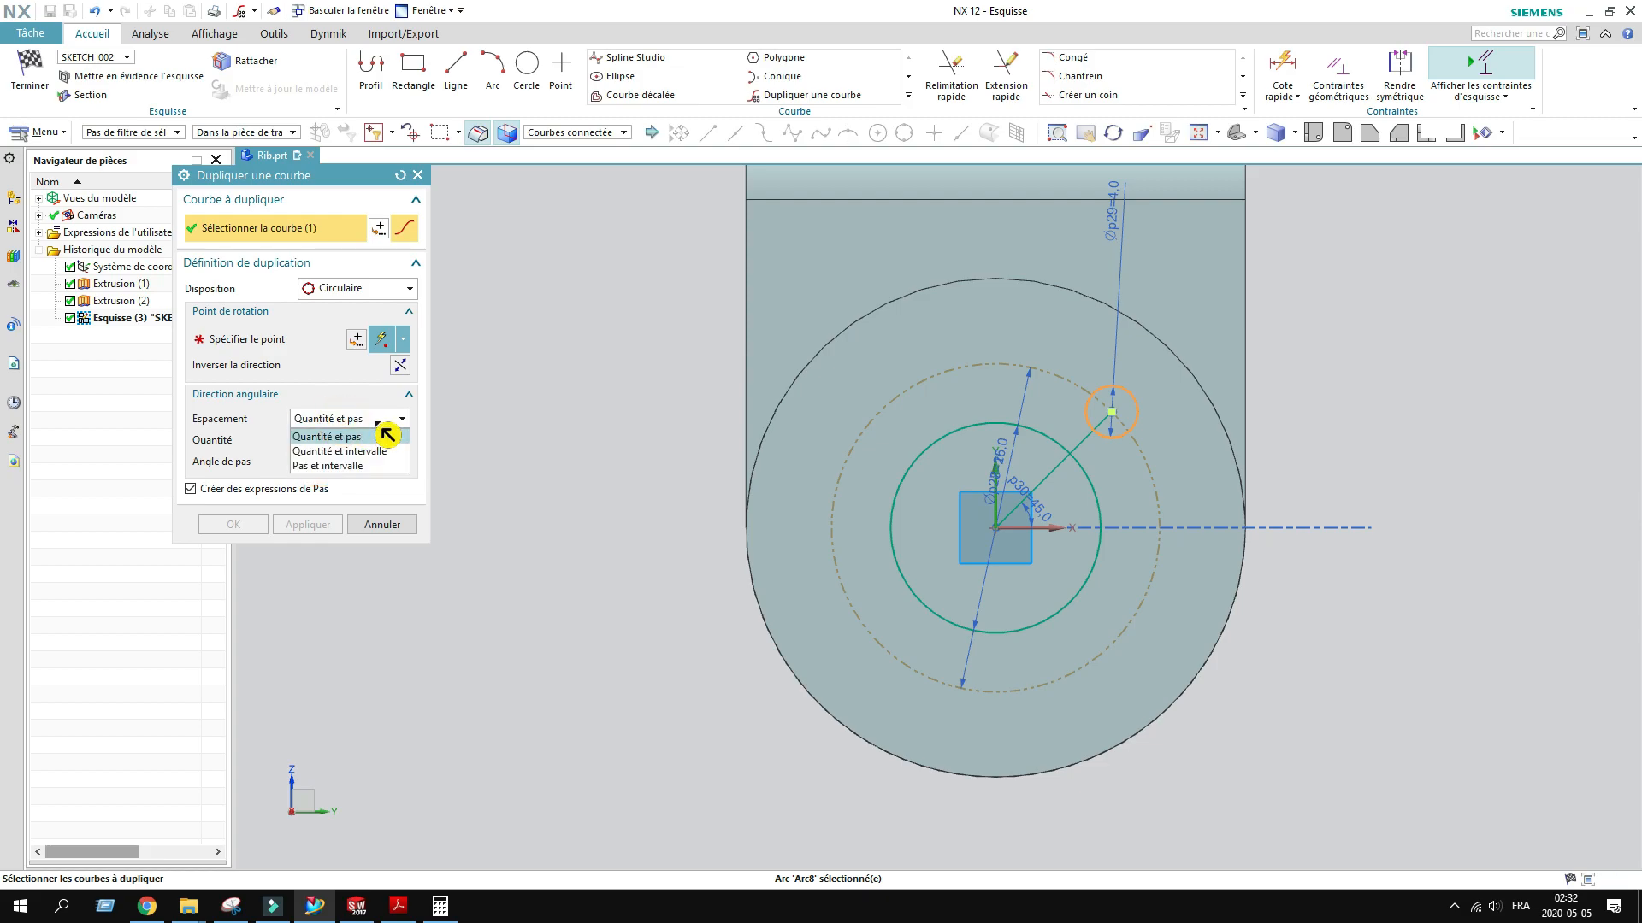
pyautogui.click(386, 436)
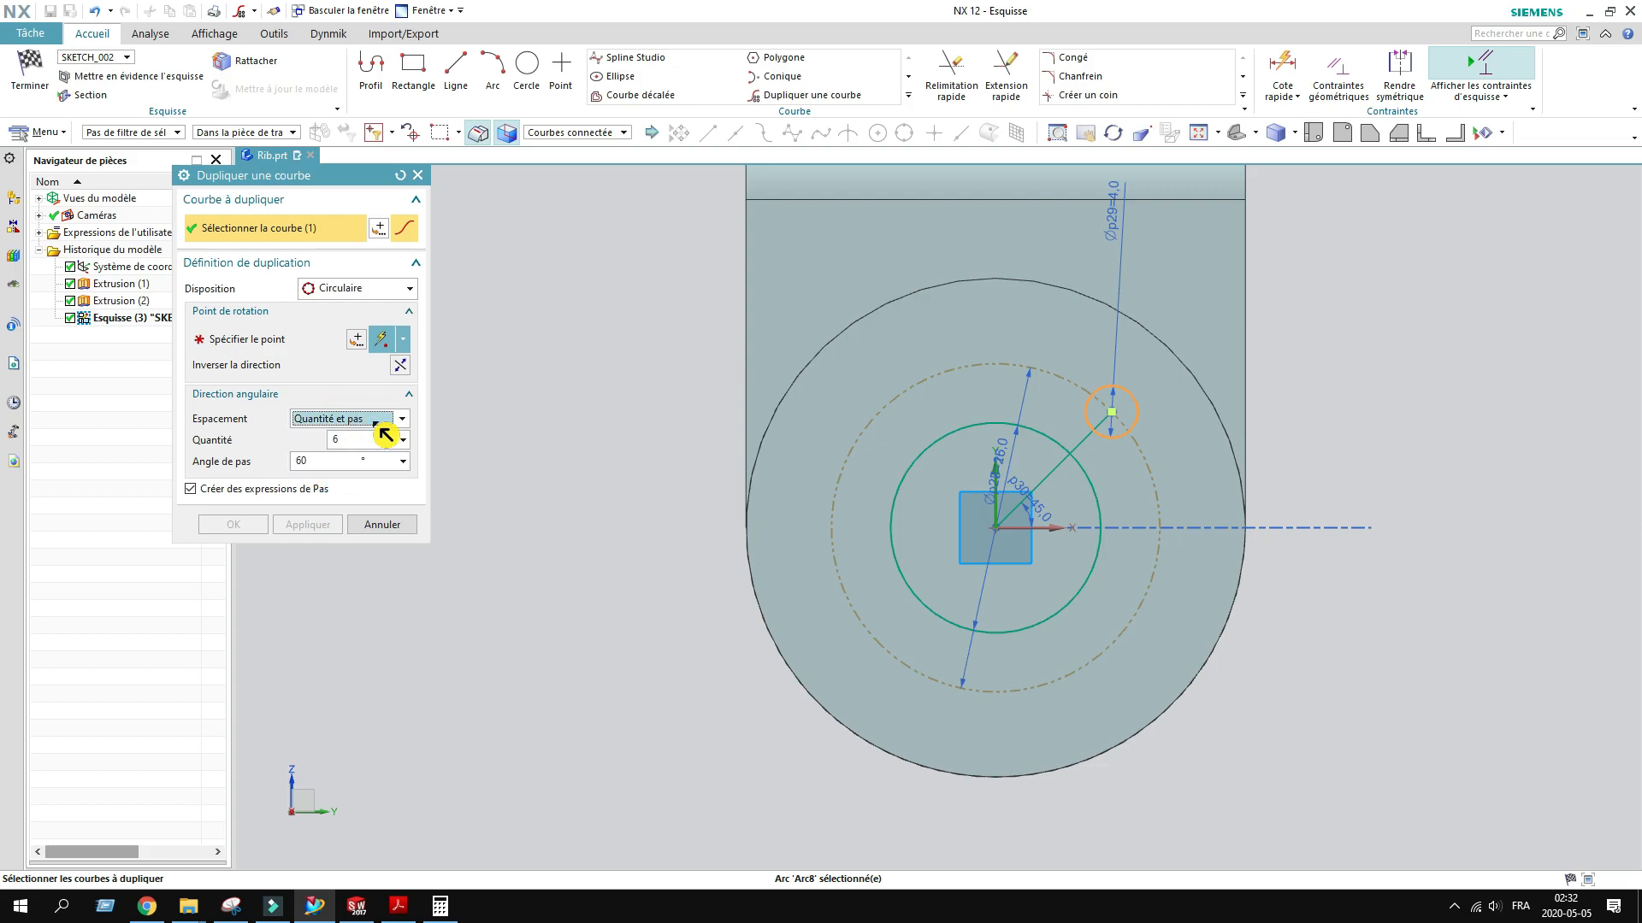
pyautogui.click(269, 349)
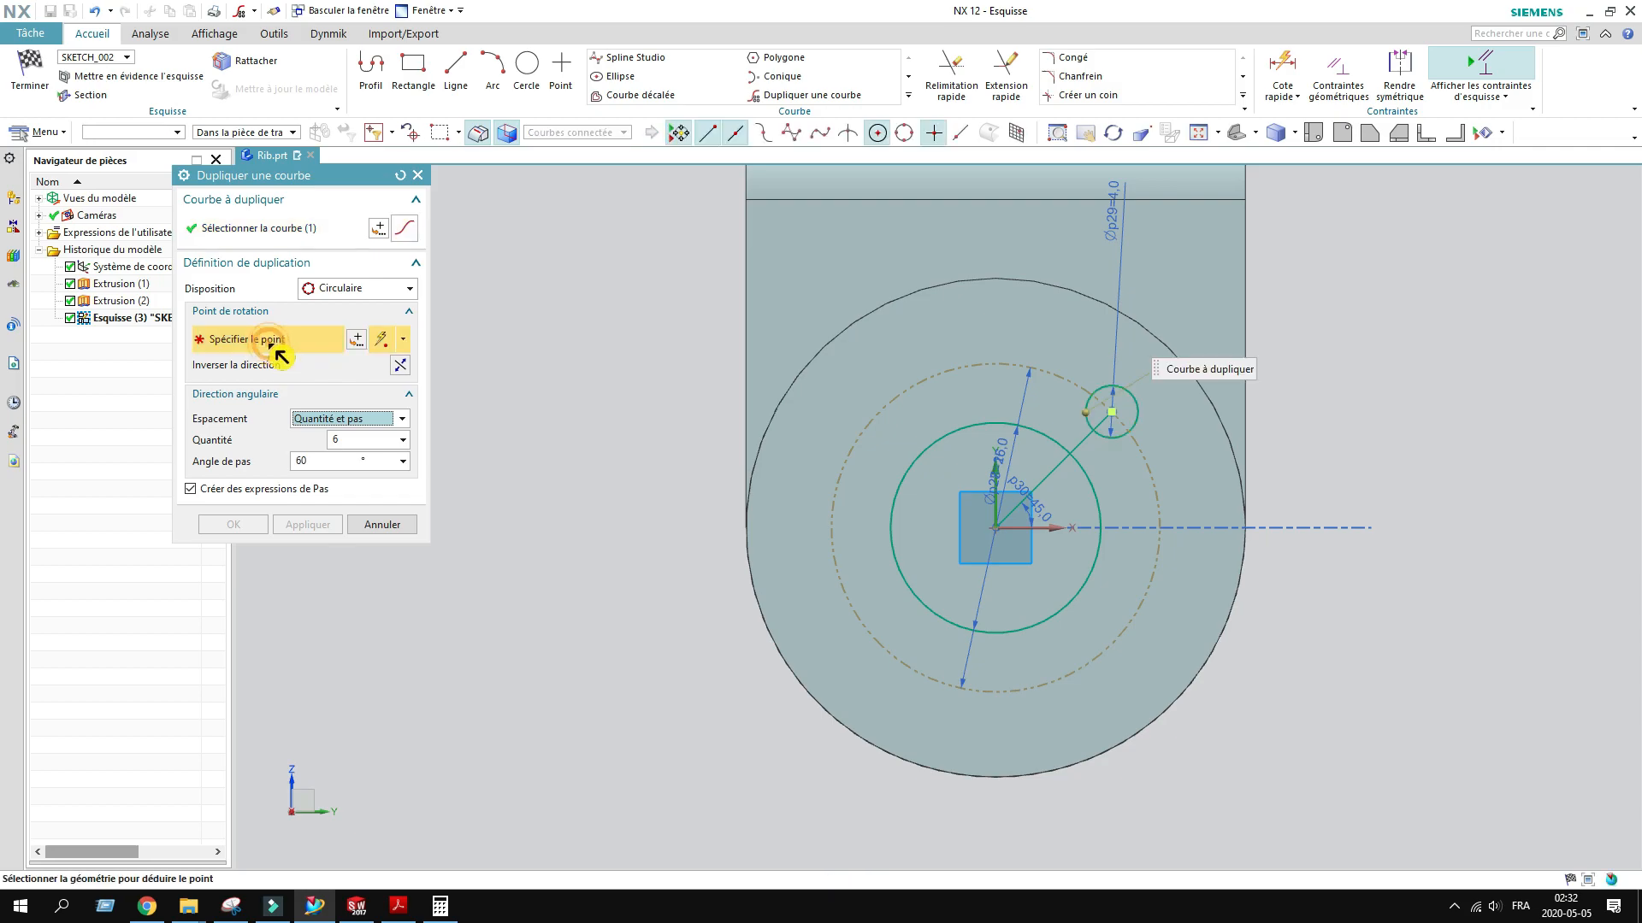
pyautogui.click(342, 294)
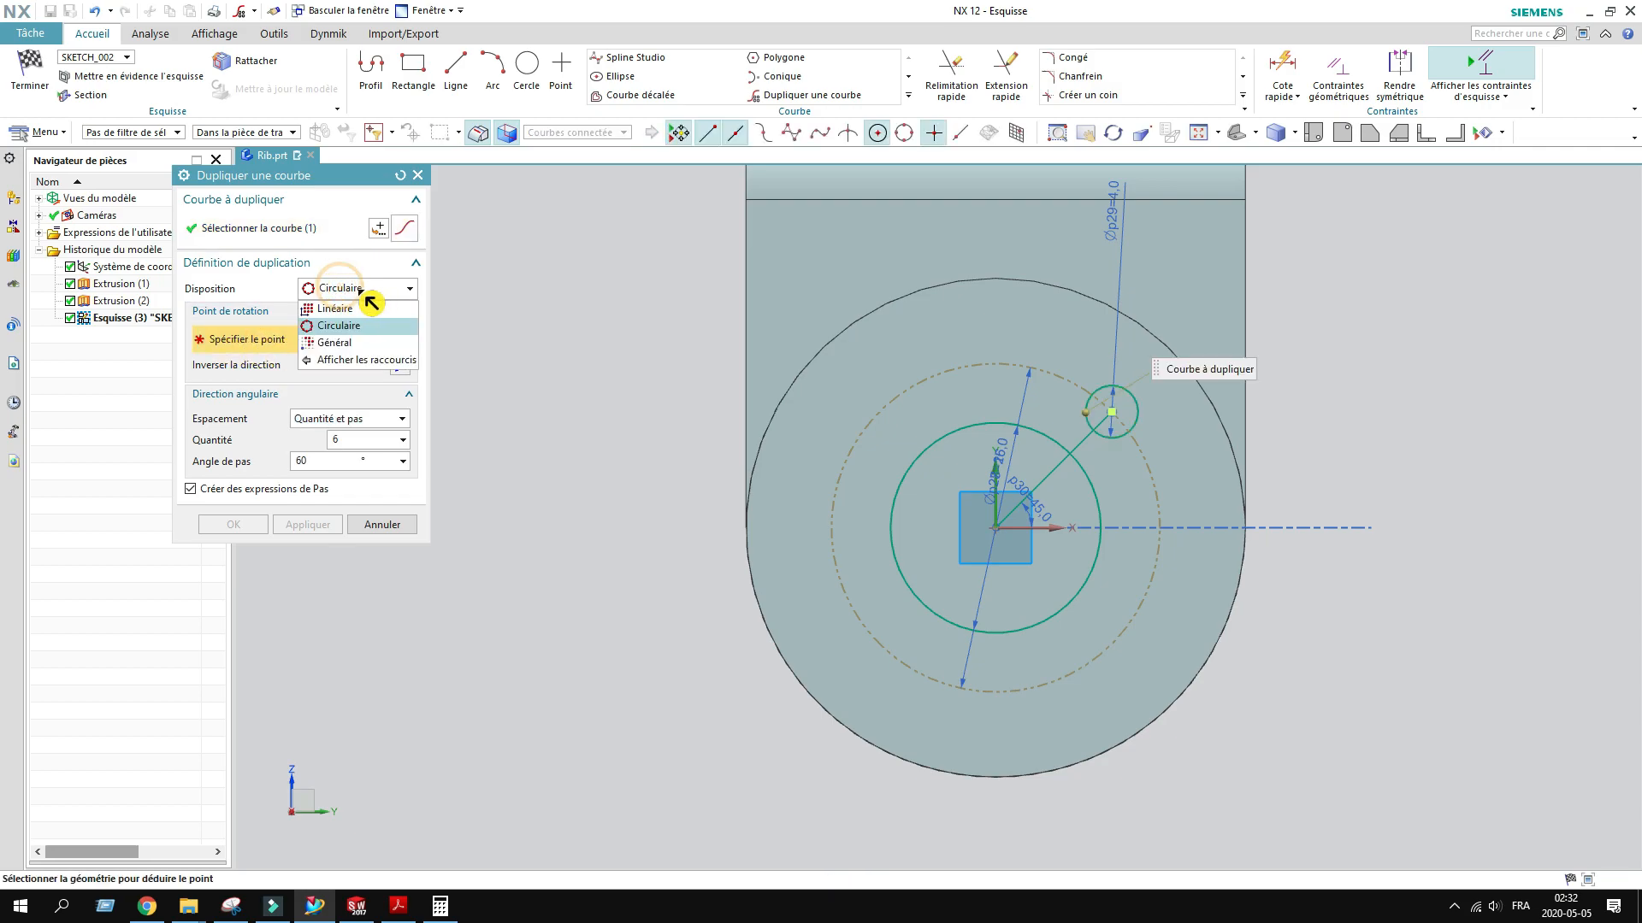
pyautogui.click(340, 326)
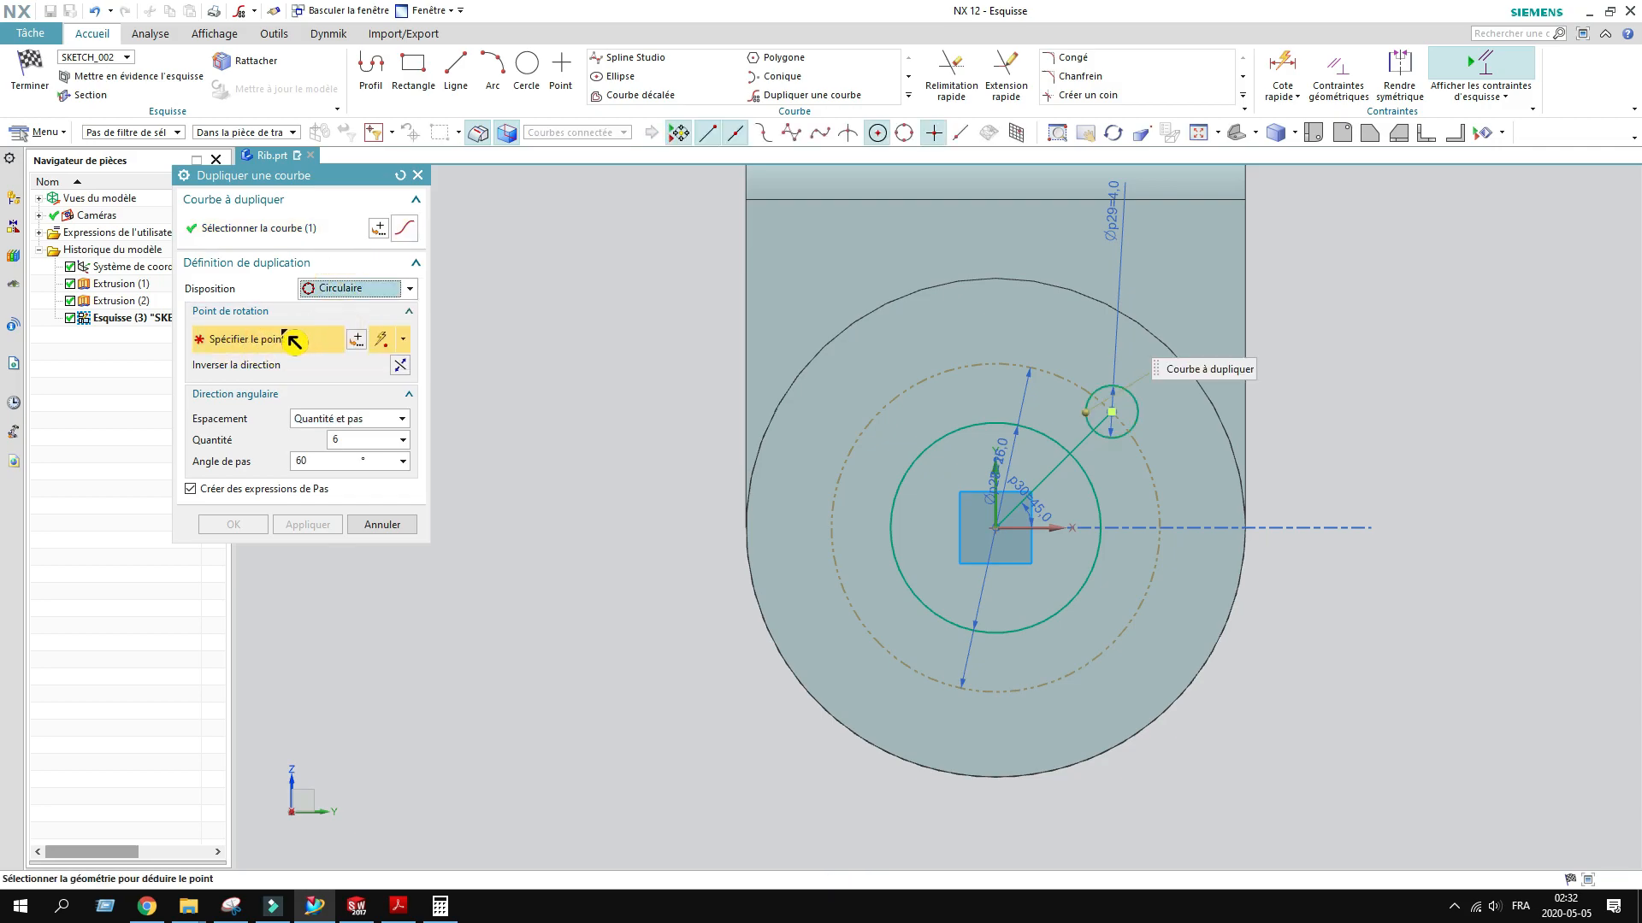
pyautogui.click(995, 528)
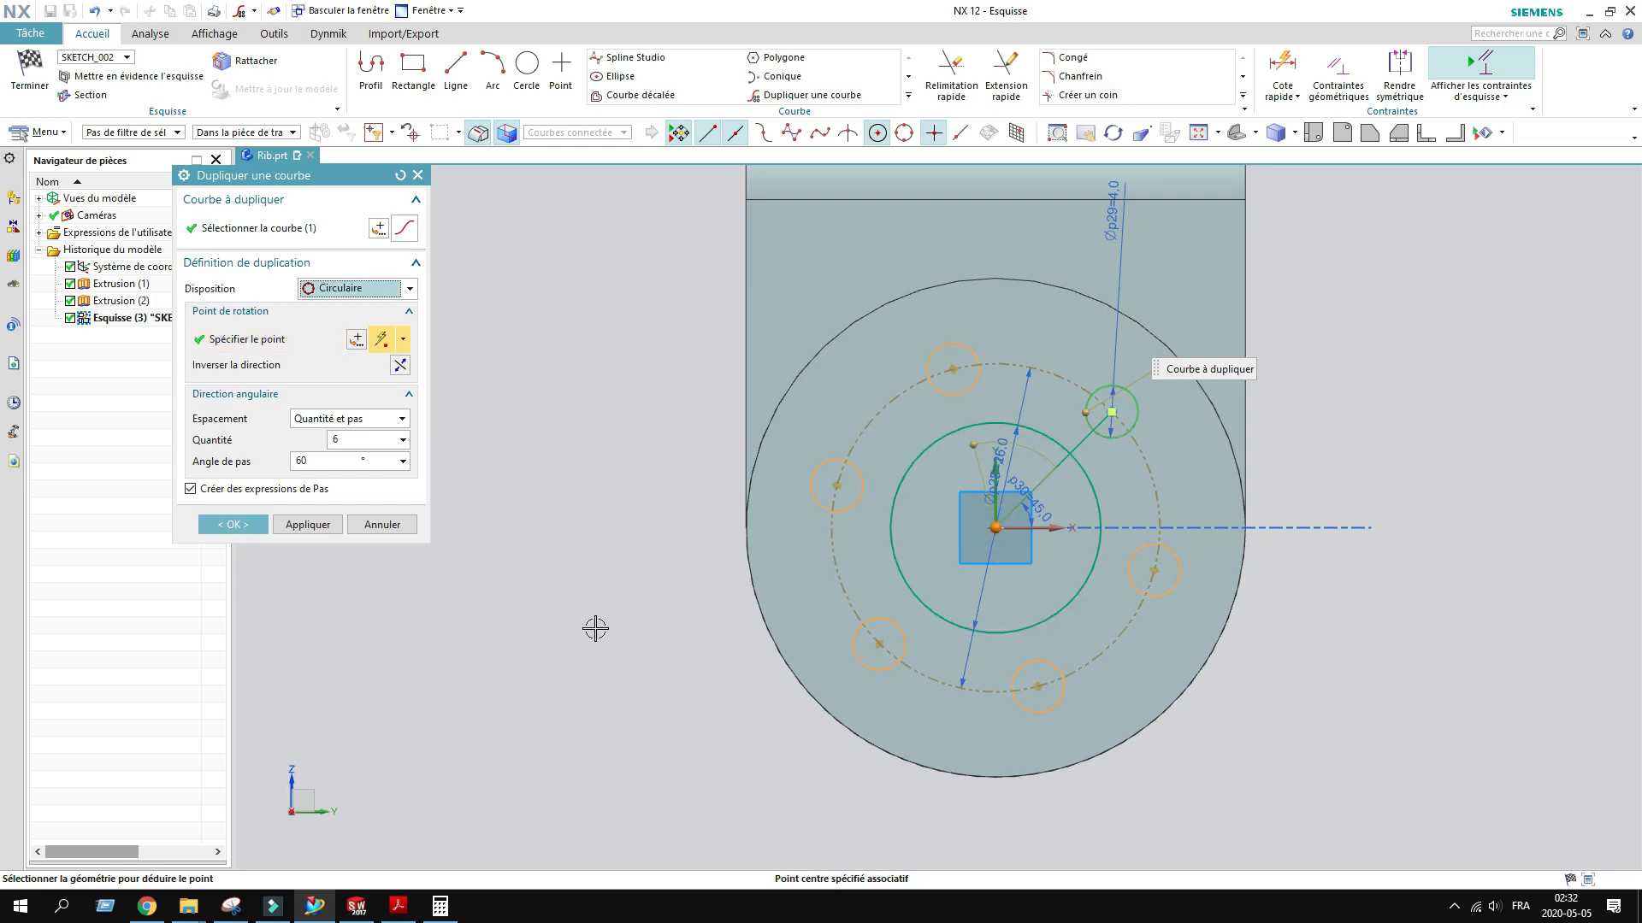
pyautogui.click(233, 524)
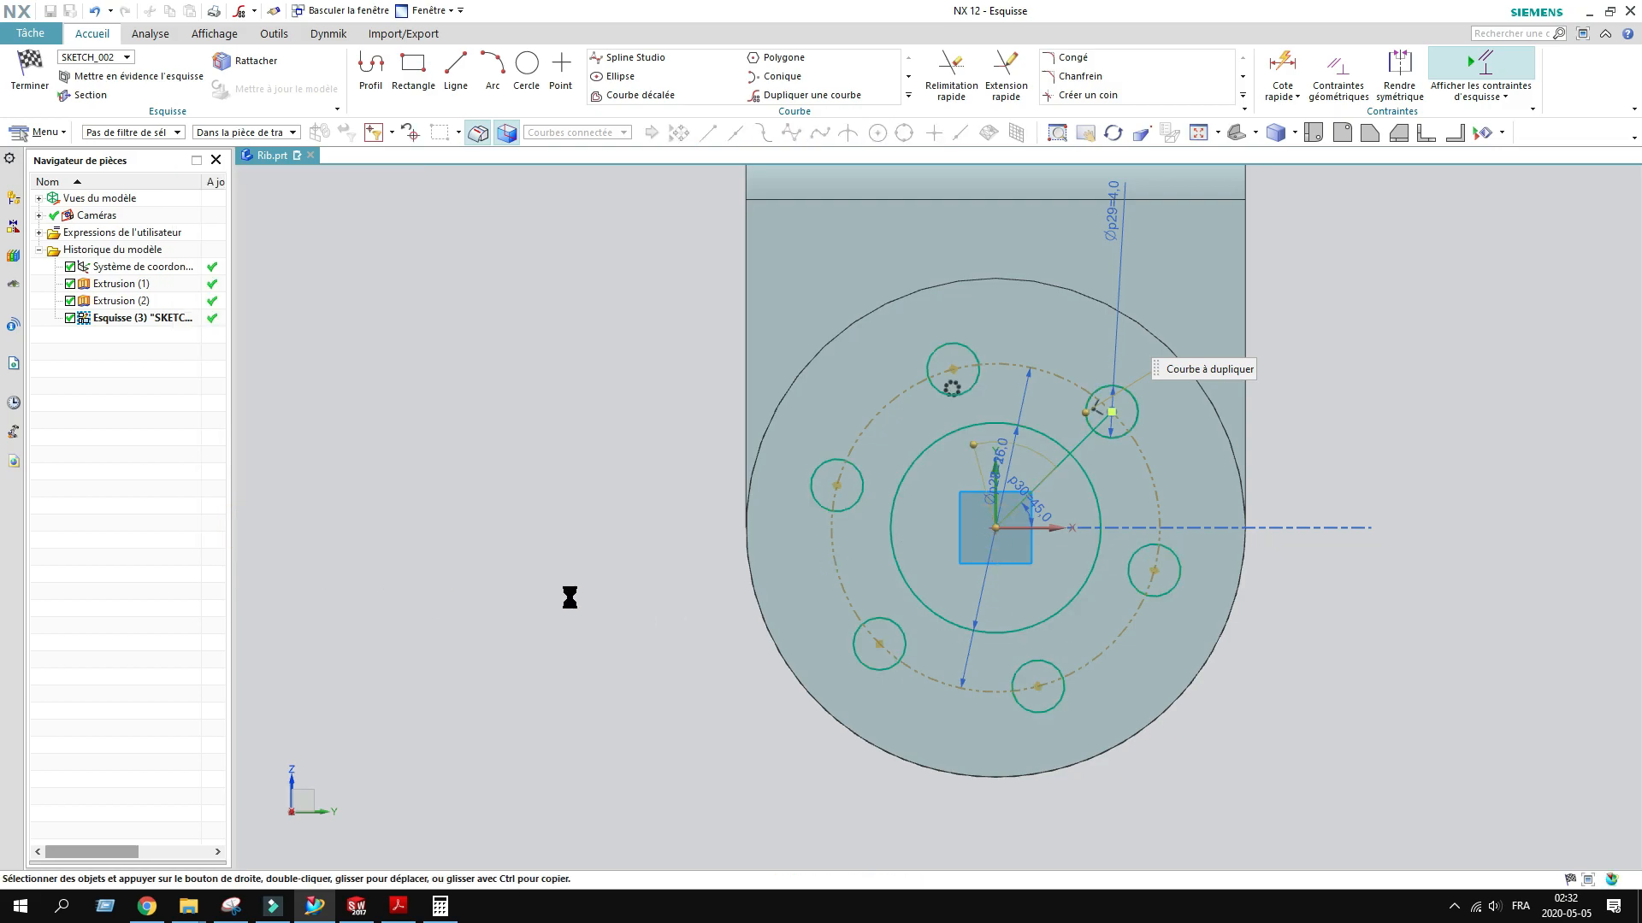
# Step: Convert the 45-degree line between the disc's centre and the 4 mm circle to a reference line
pyautogui.click(1049, 476)
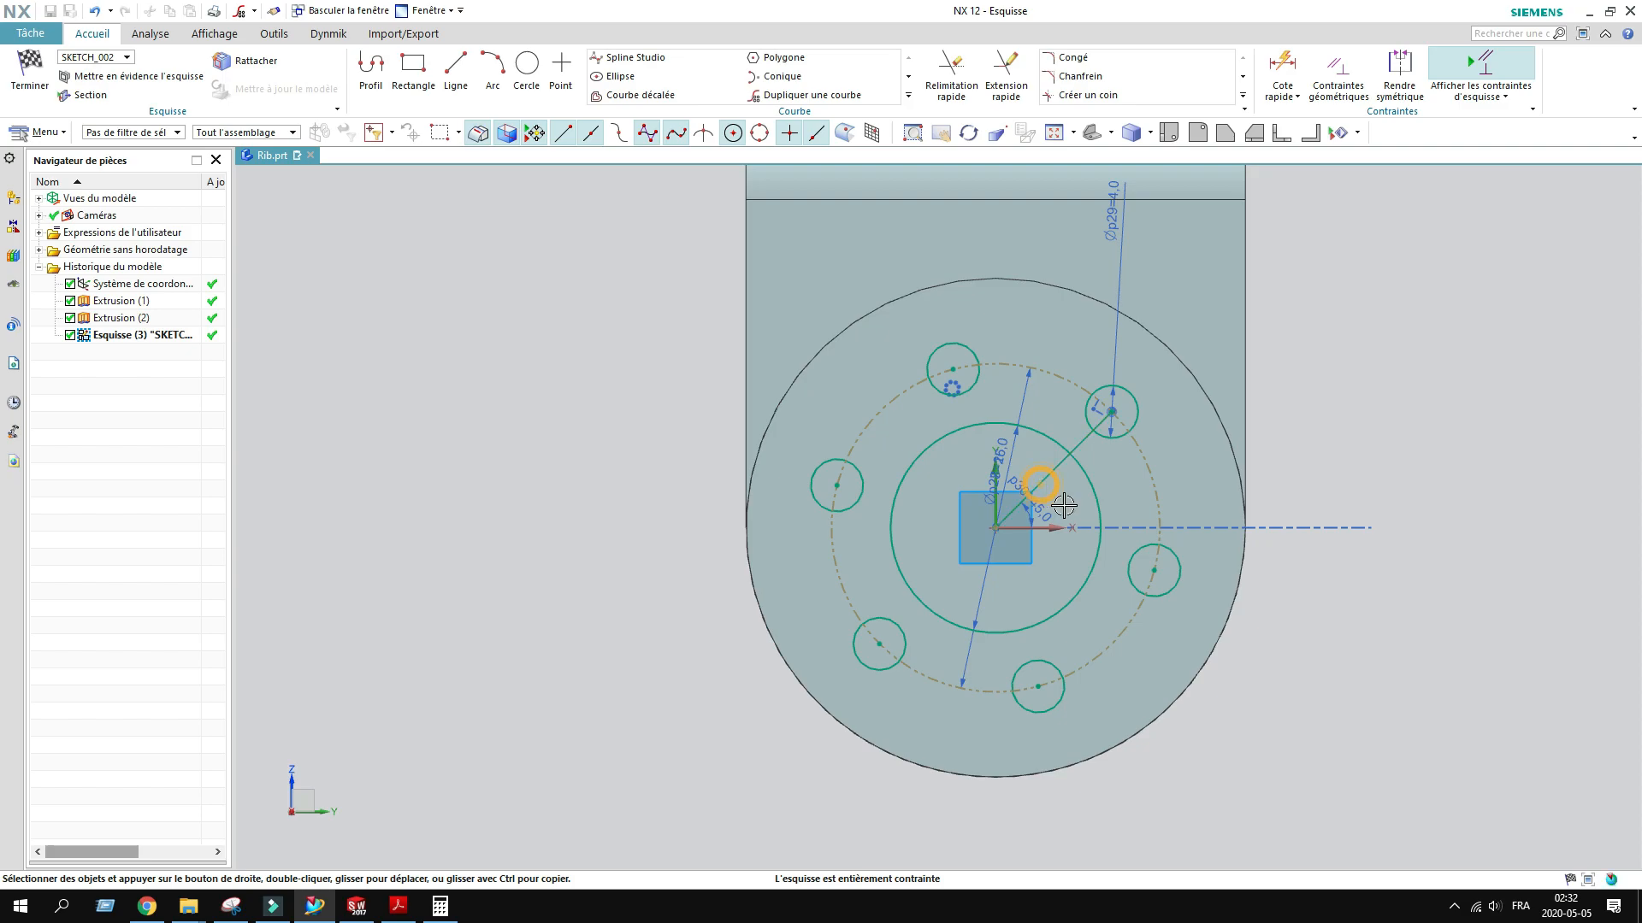
pyautogui.click(1128, 462)
pyautogui.click(1410, 600)
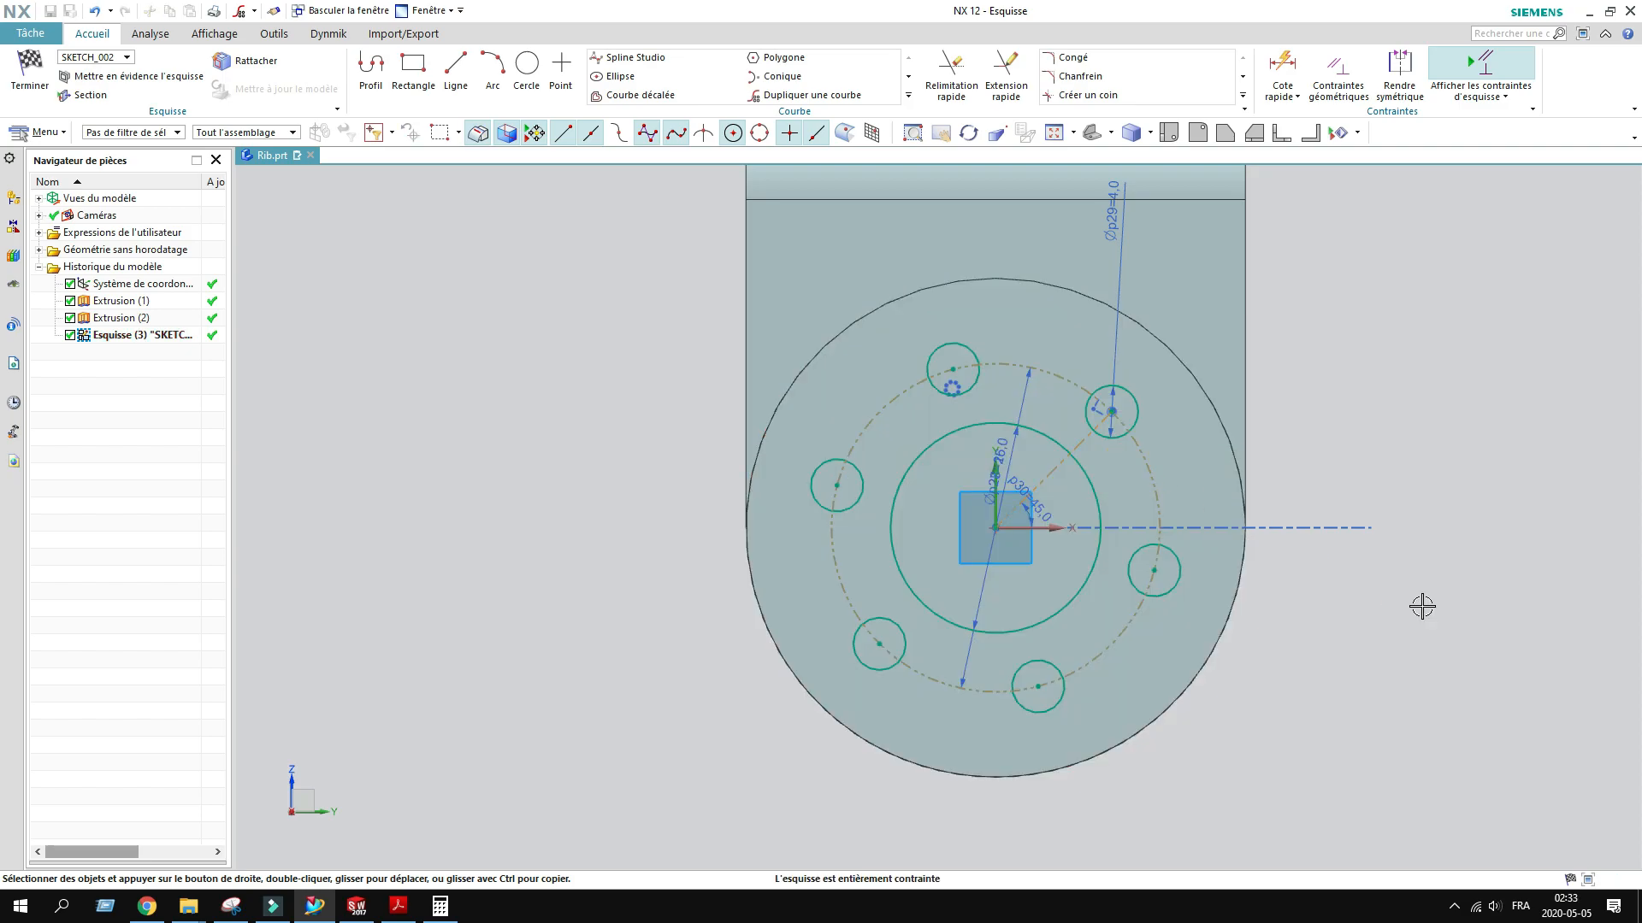
# Step: Finish the hole sketch and return to the extrusion settings with the seven circles as the section
pyautogui.moveTo(923, 473)
pyautogui.mouseDown(button='middle')
pyautogui.moveTo(942, 495)
pyautogui.moveTo(937, 480)
pyautogui.mouseUp(button='middle')
pyautogui.scroll(-2, 936, 480)
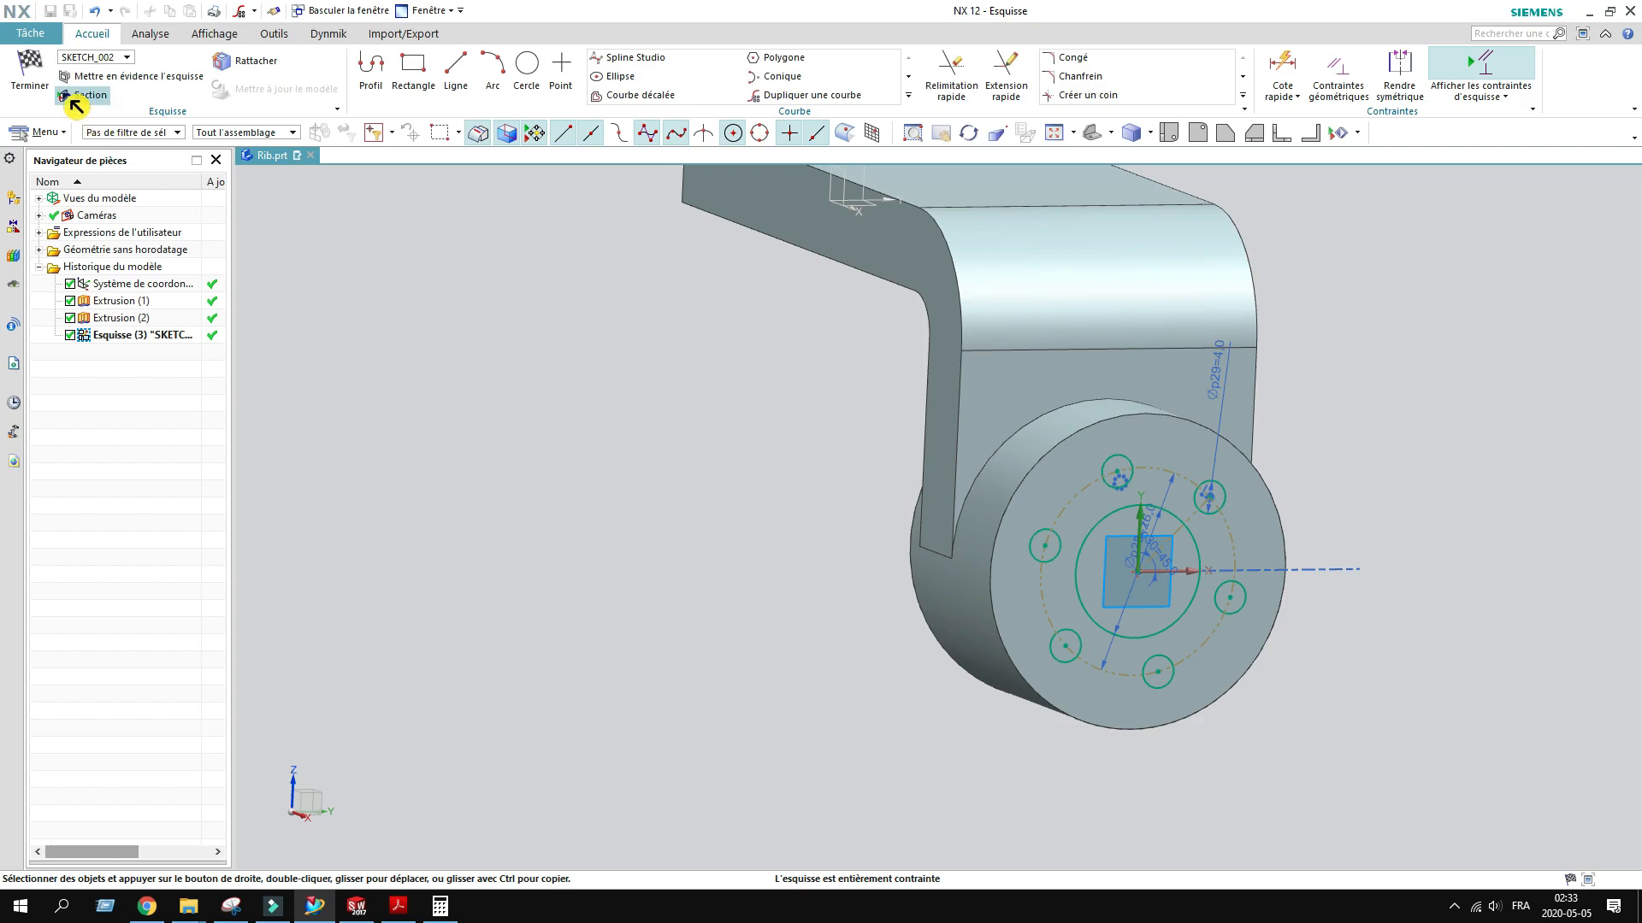
pyautogui.click(30, 73)
pyautogui.click(712, 485)
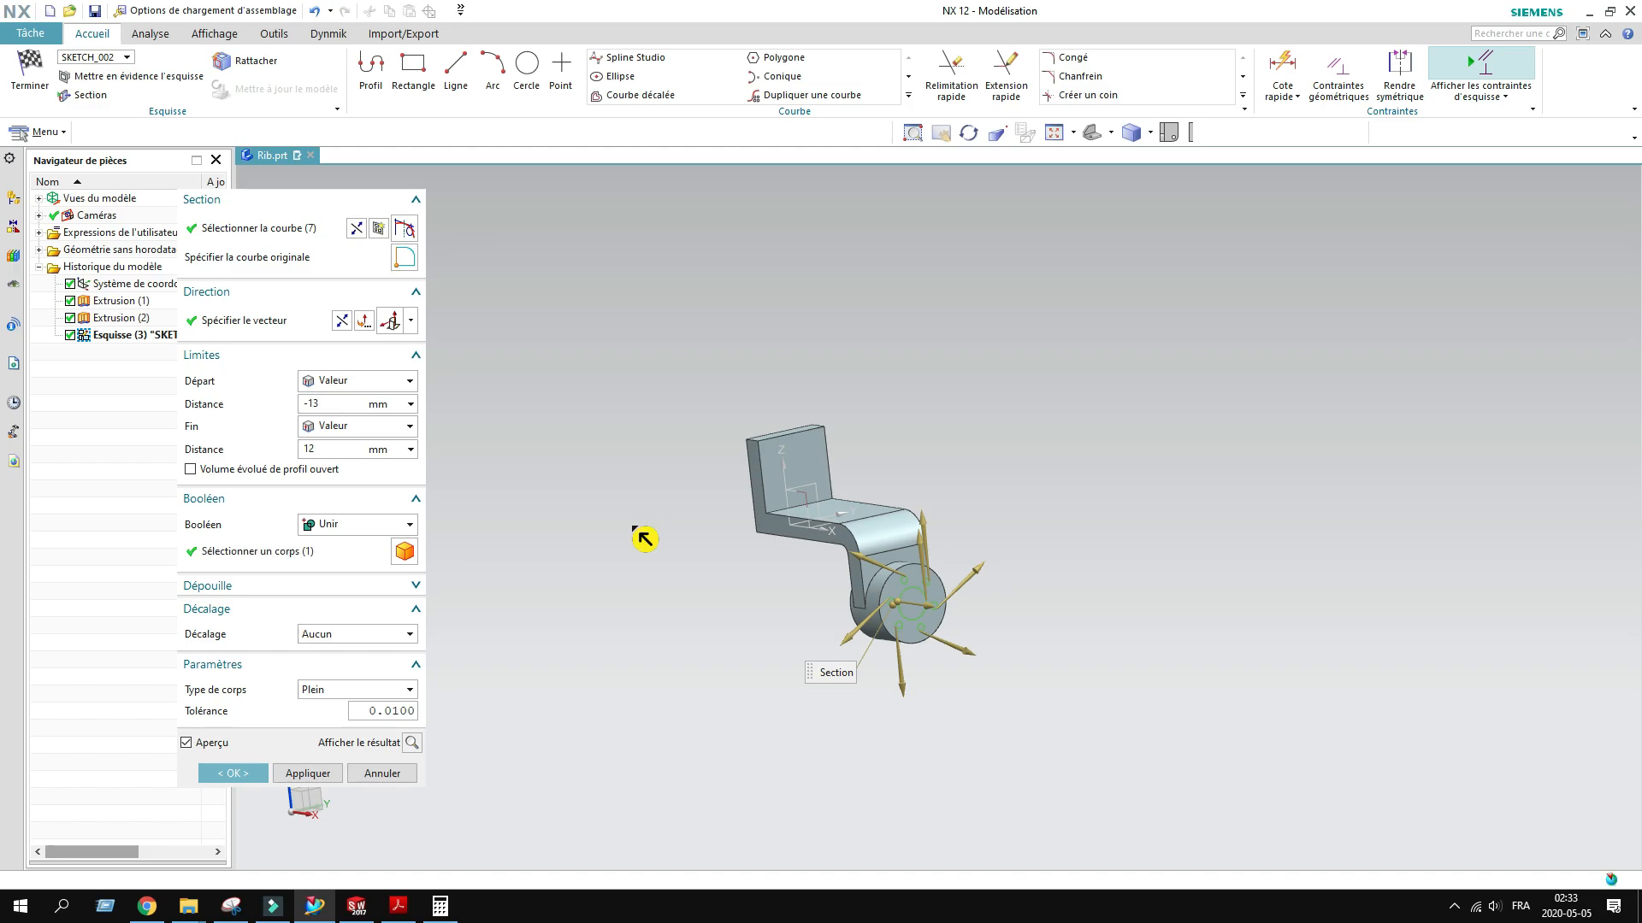
# Step: Subtract the seven extruded circles from the bracket body, setting the extrusion's end distance to 30 mm
pyautogui.click(344, 334)
pyautogui.click(325, 460)
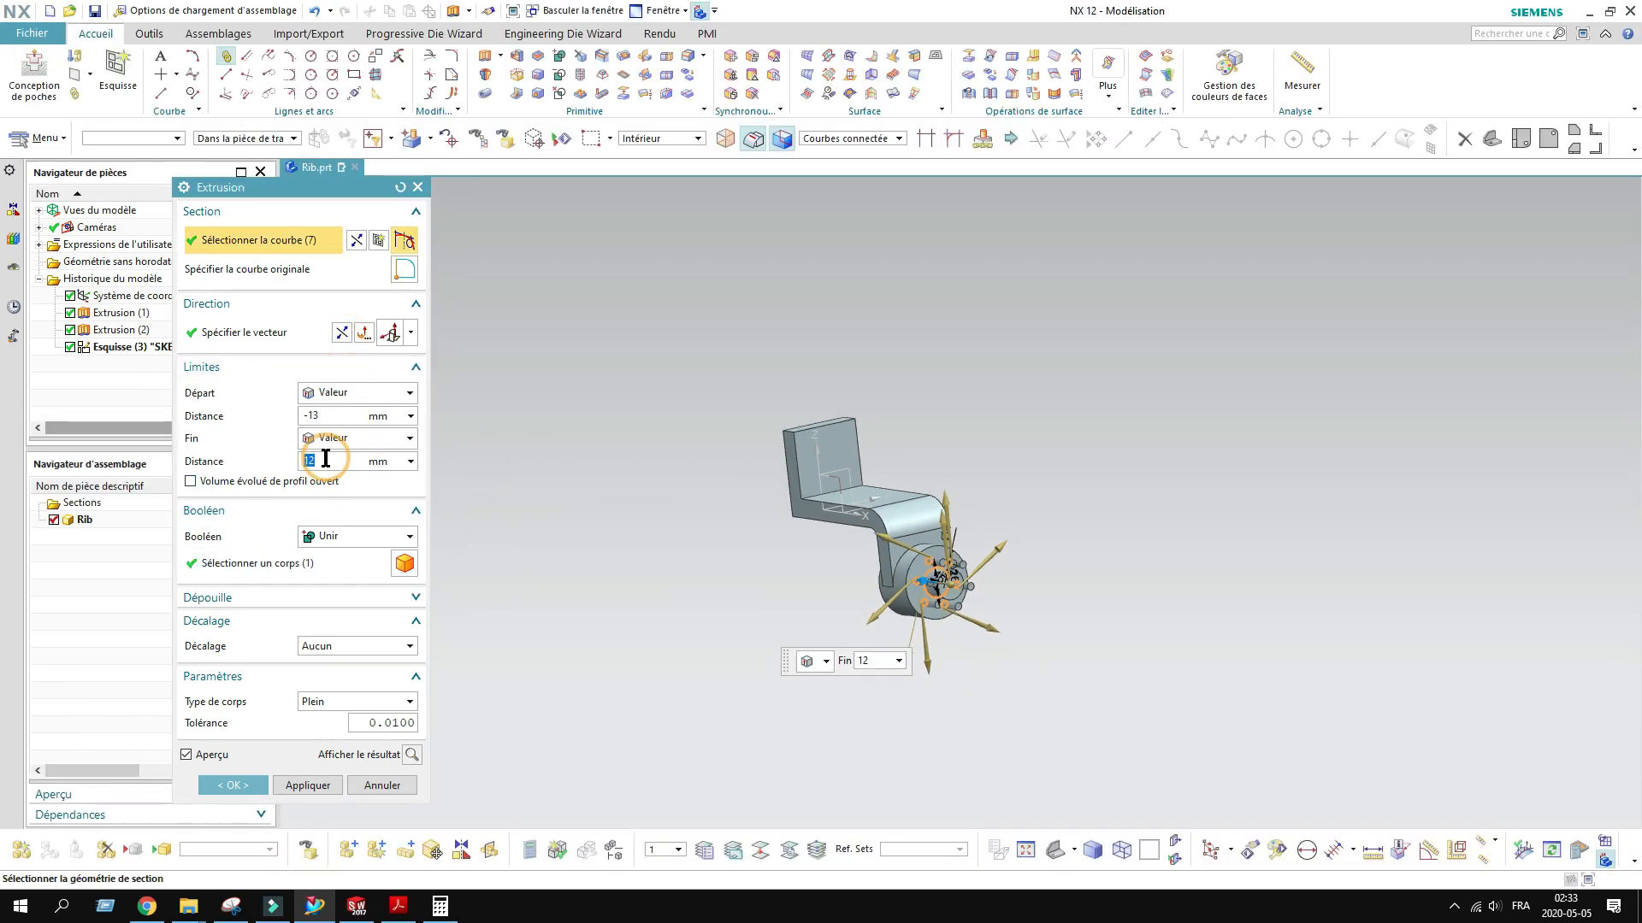
pyautogui.press('Return')
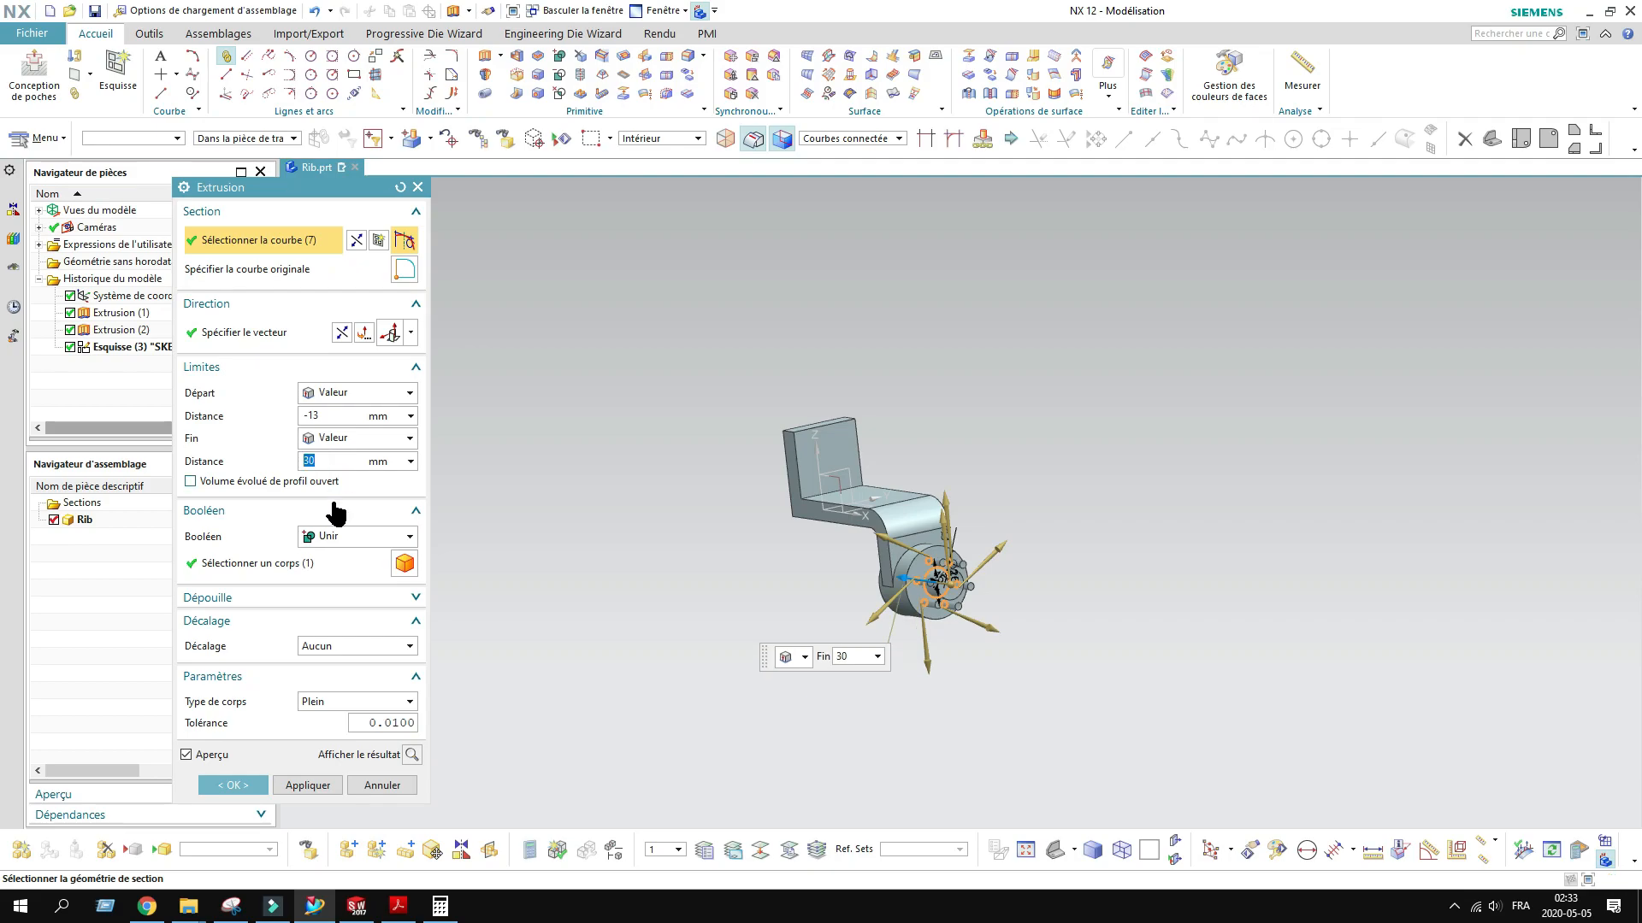
pyautogui.click(337, 537)
pyautogui.click(342, 604)
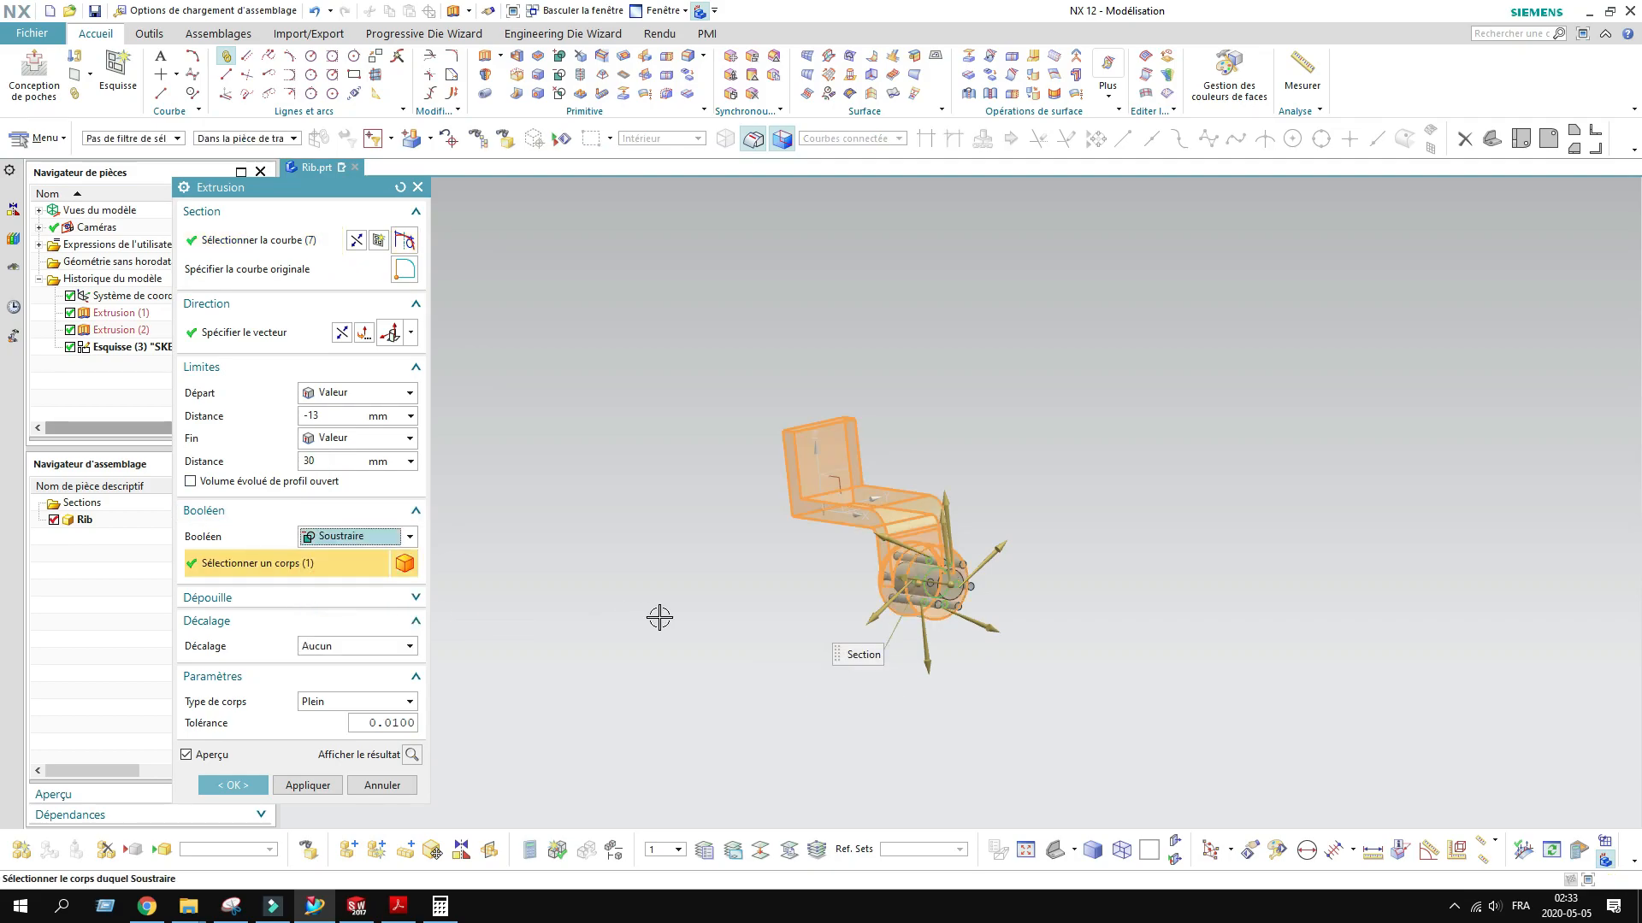
pyautogui.moveTo(683, 652)
pyautogui.mouseDown(button='middle')
pyautogui.moveTo(781, 641)
pyautogui.moveTo(663, 638)
pyautogui.mouseUp(button='middle')
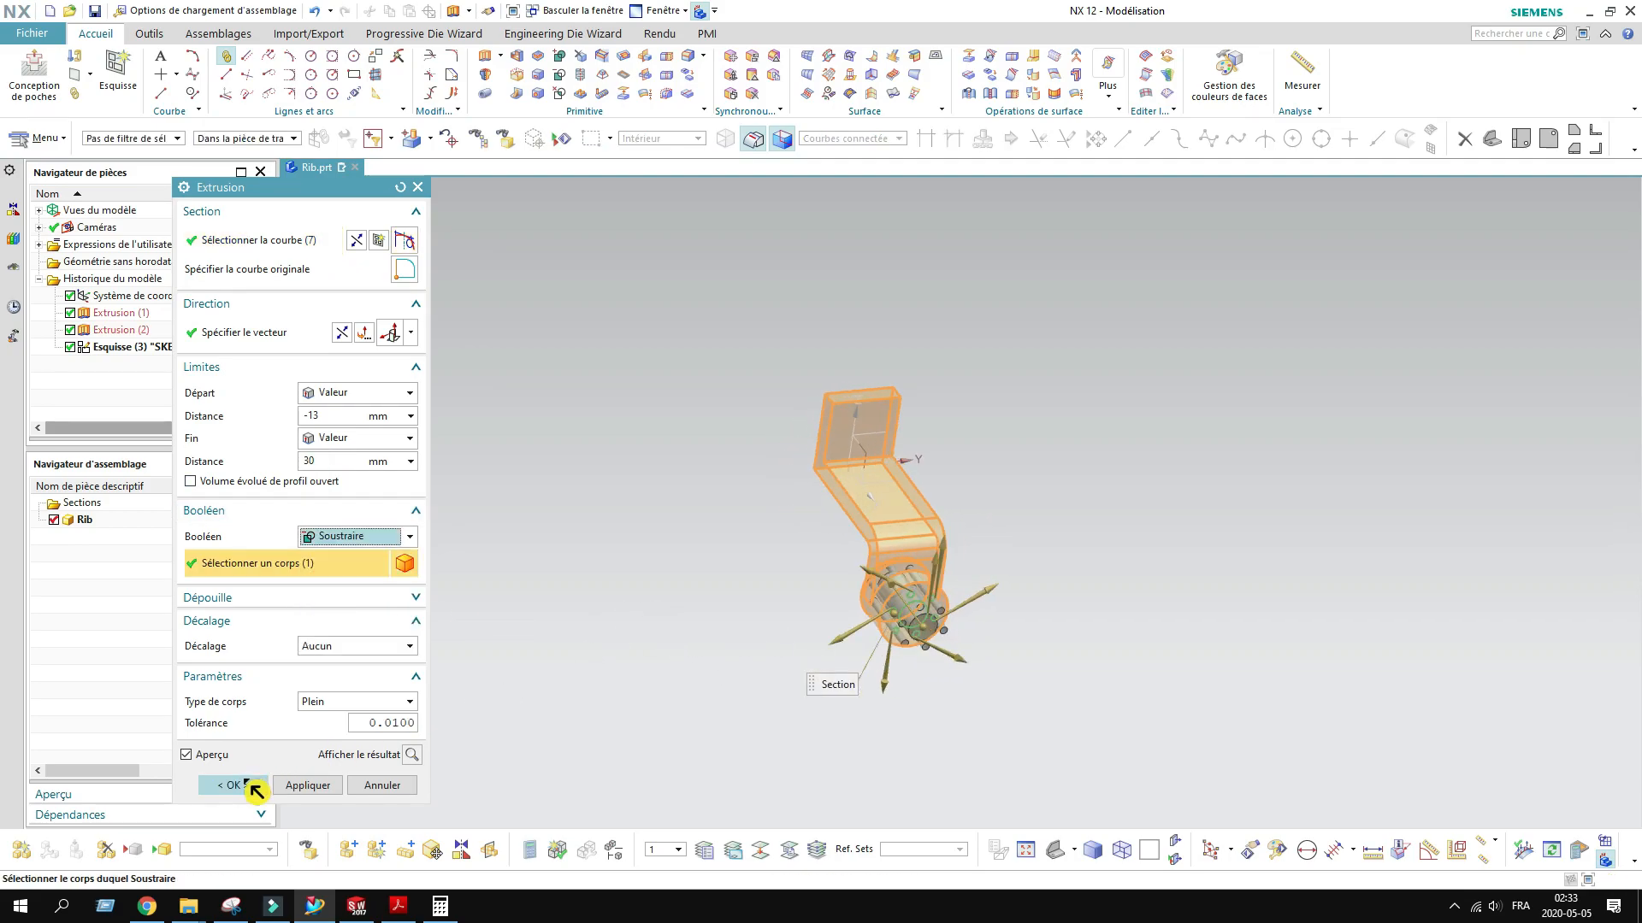
pyautogui.click(232, 785)
pyautogui.scroll(-4, 964, 612)
pyautogui.click(1298, 139)
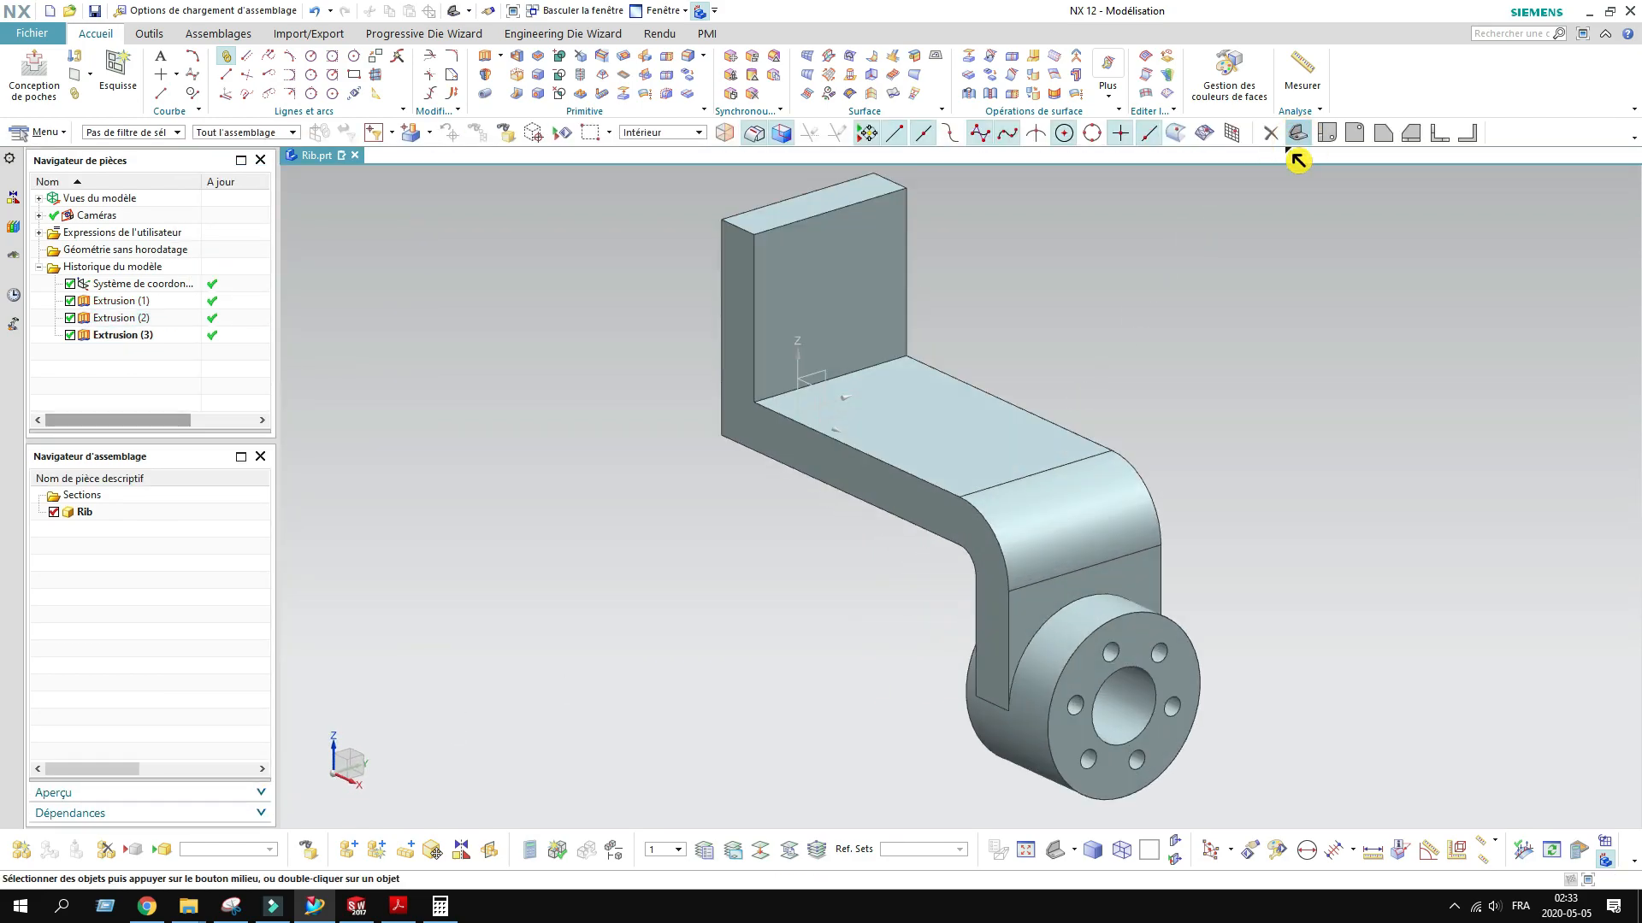
# Step: Consult the plate's overall width in RIB.pdf and start an extrusion sketch on the upright plate's narrow side face
pyautogui.click(397, 907)
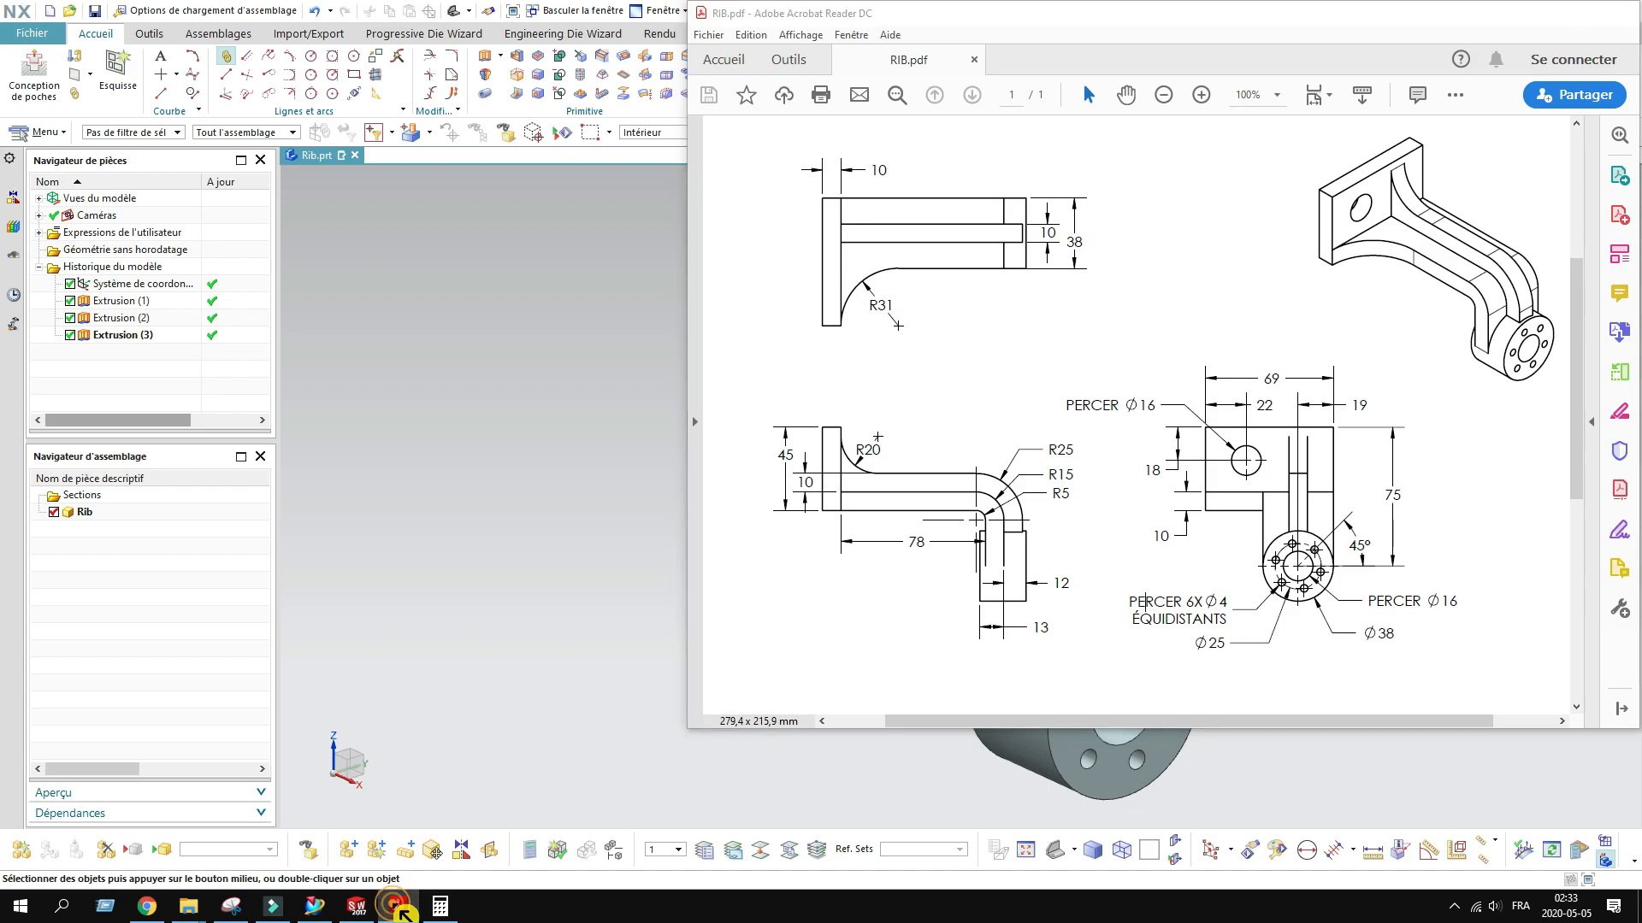
pyautogui.click(399, 909)
pyautogui.click(398, 910)
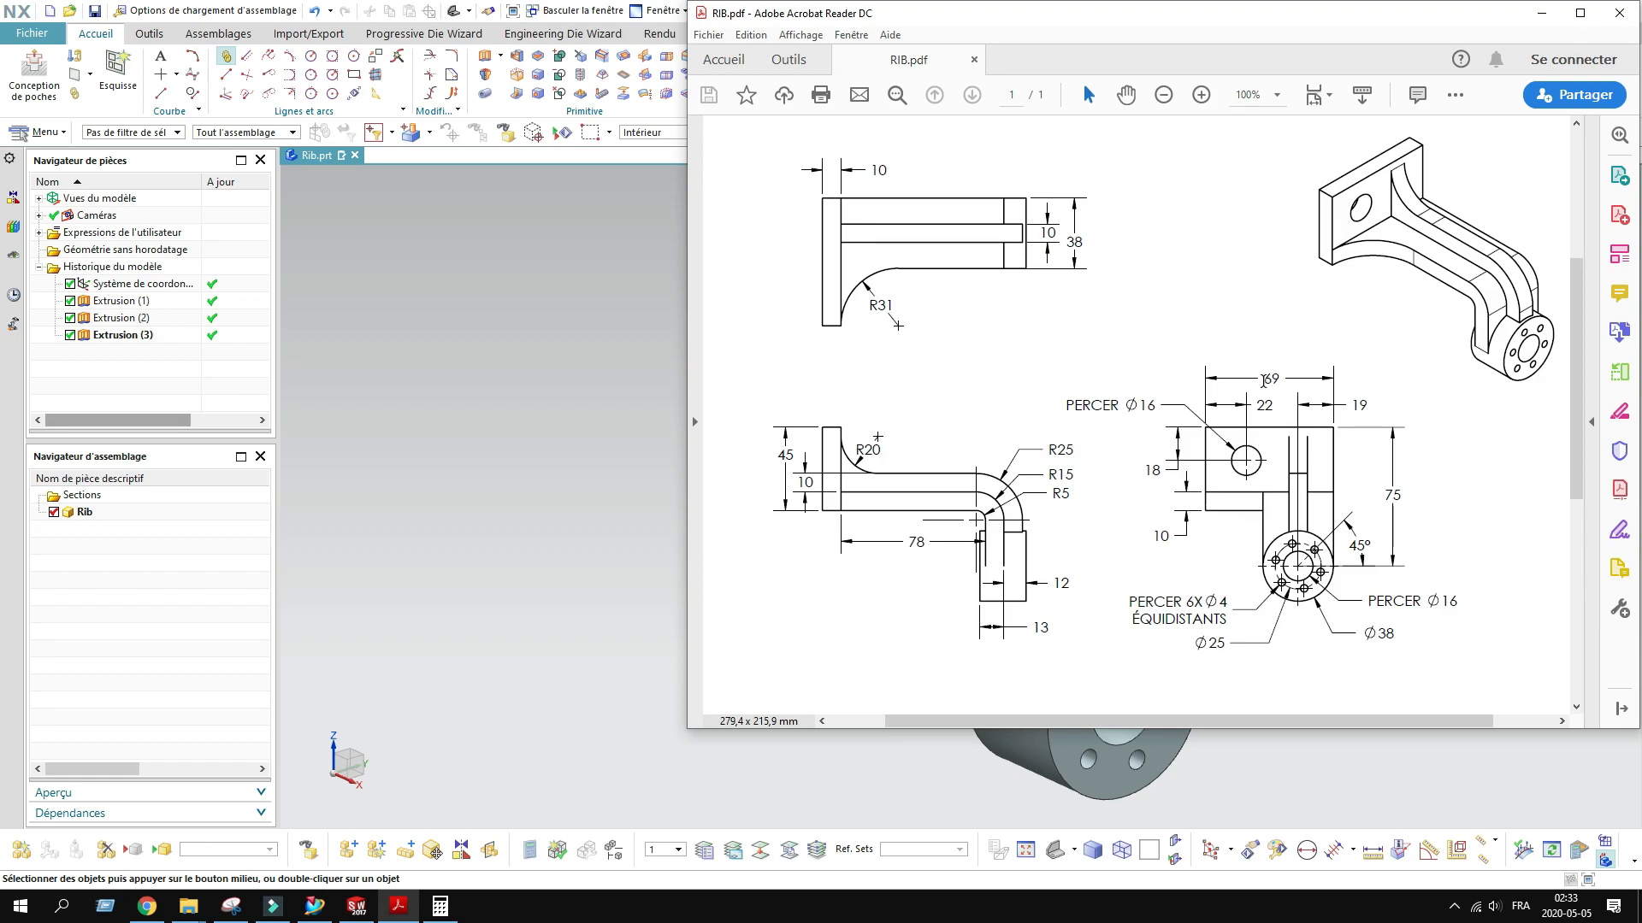
pyautogui.click(1542, 13)
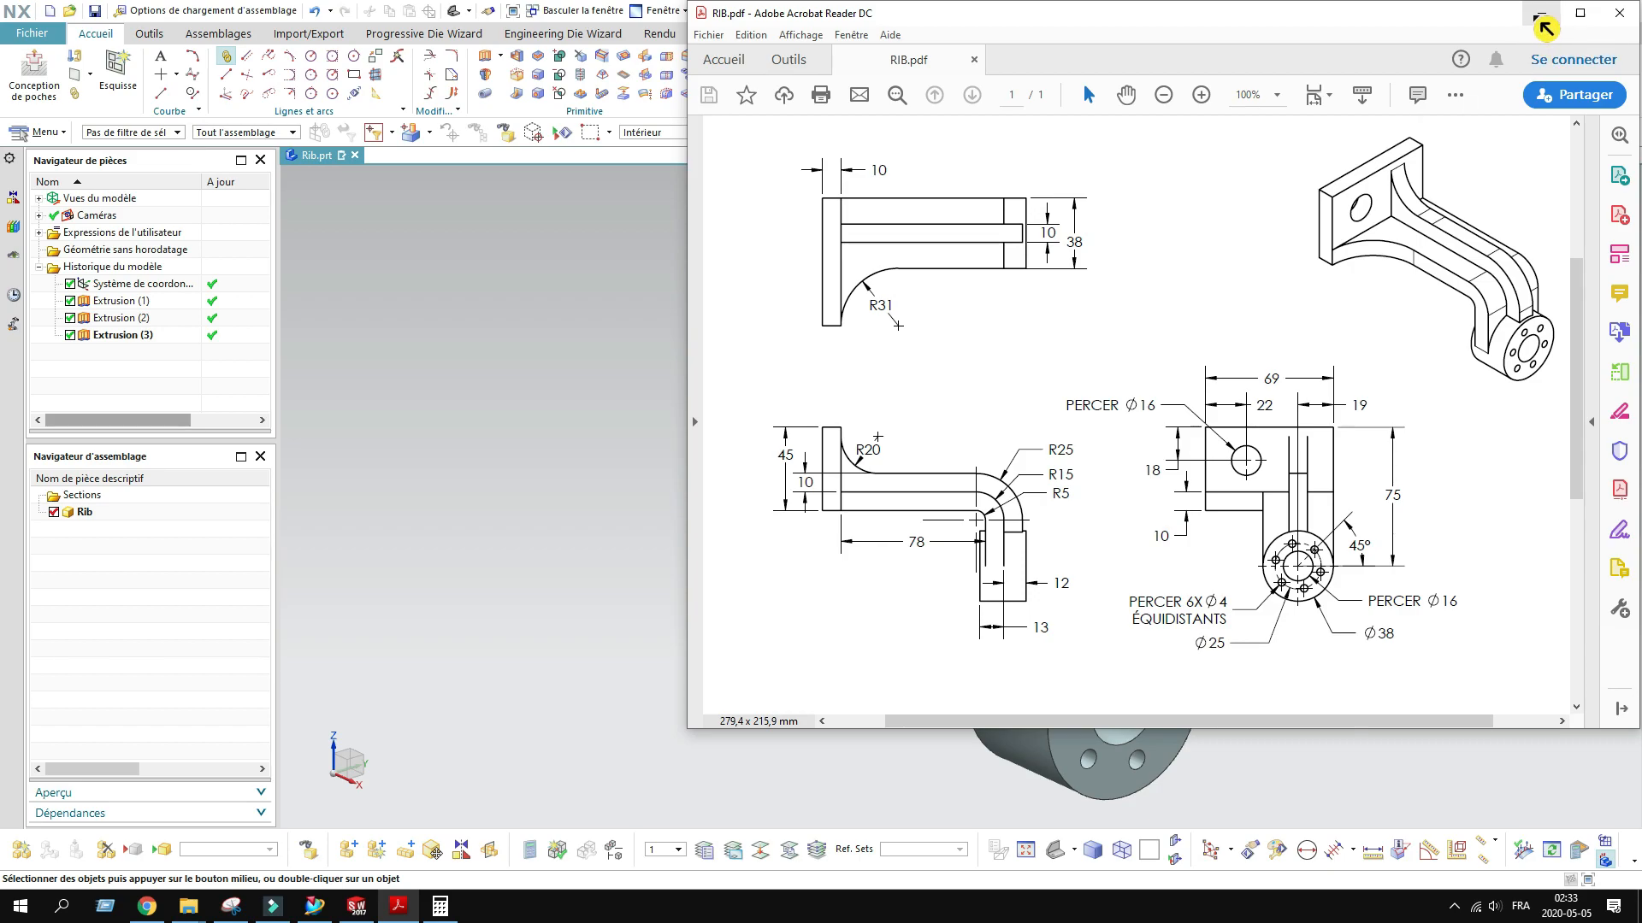
pyautogui.scroll(1, 584, 290)
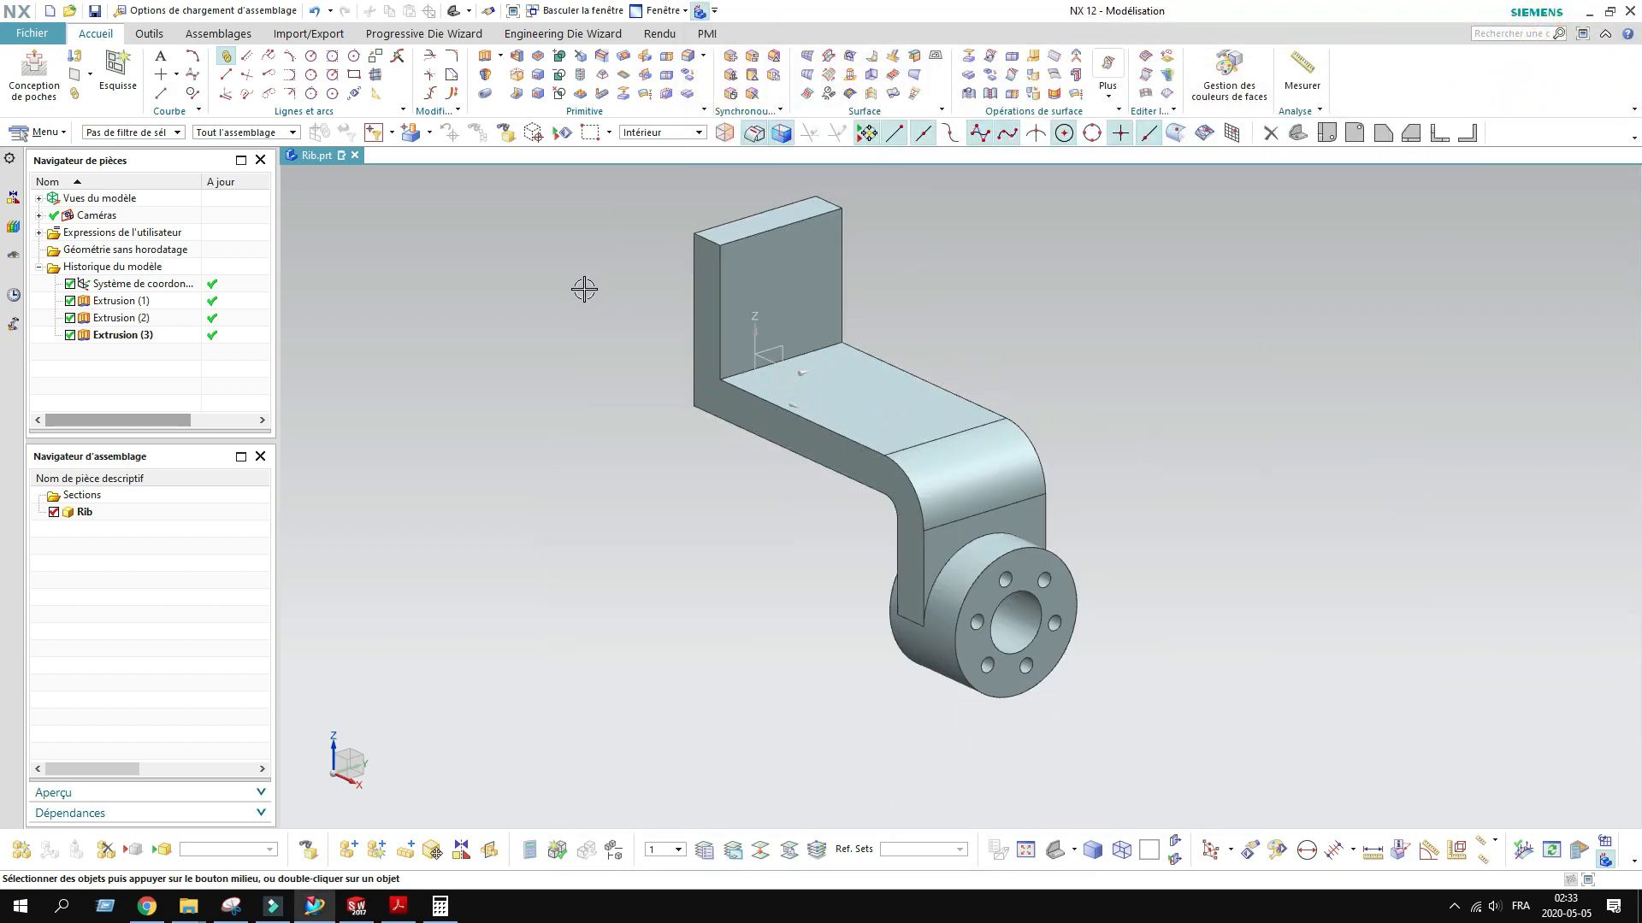
pyautogui.click(485, 56)
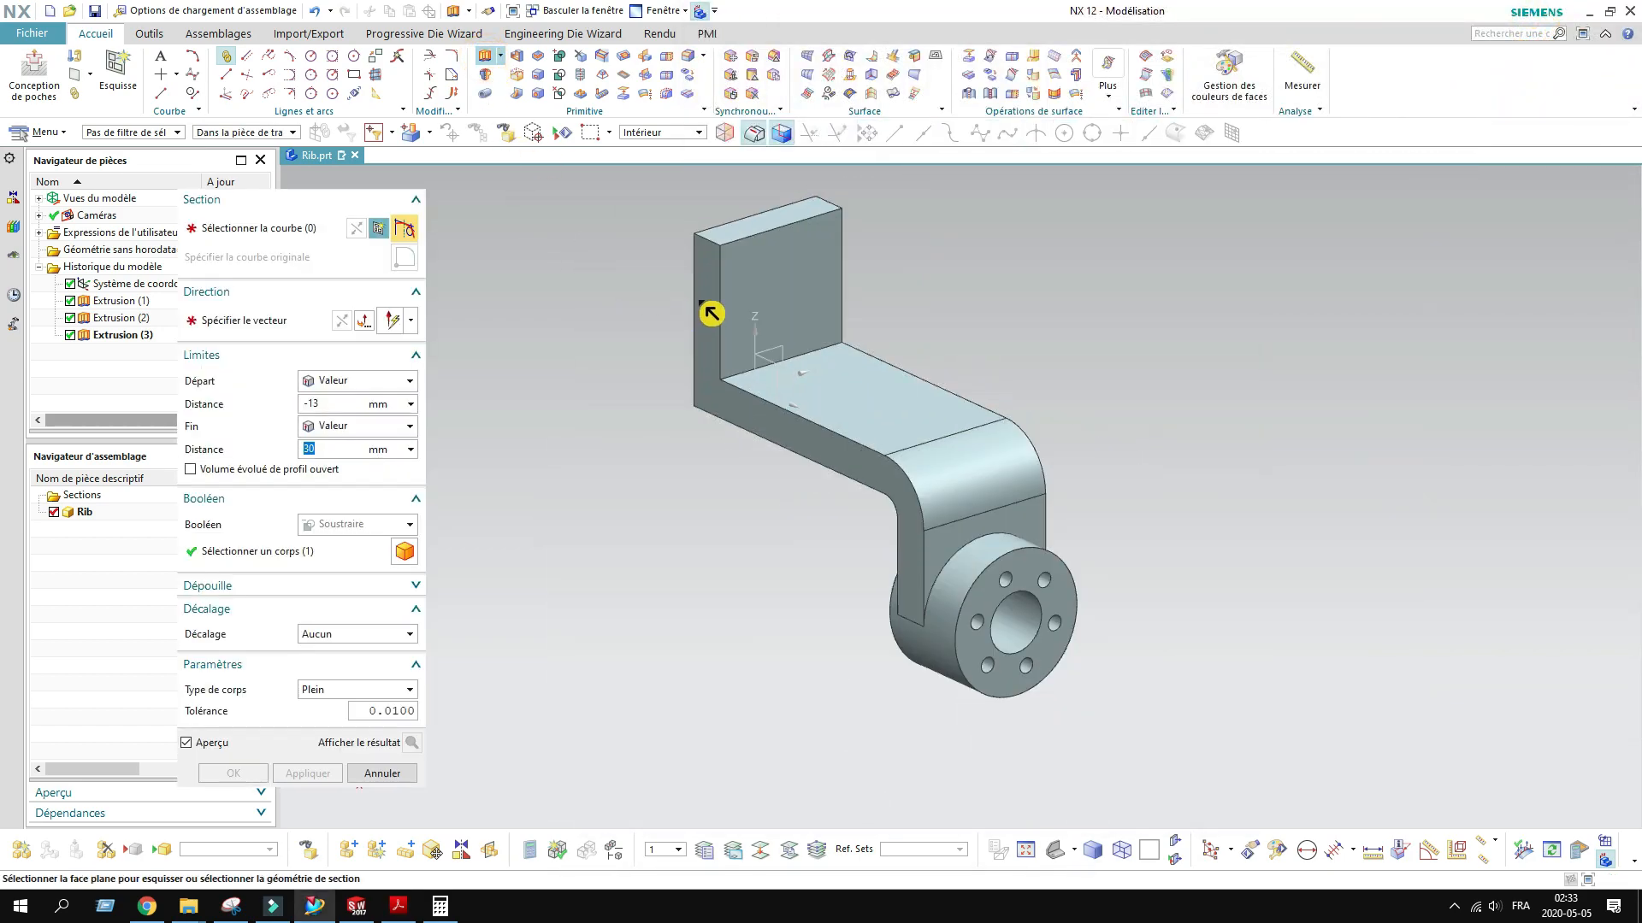
pyautogui.click(699, 298)
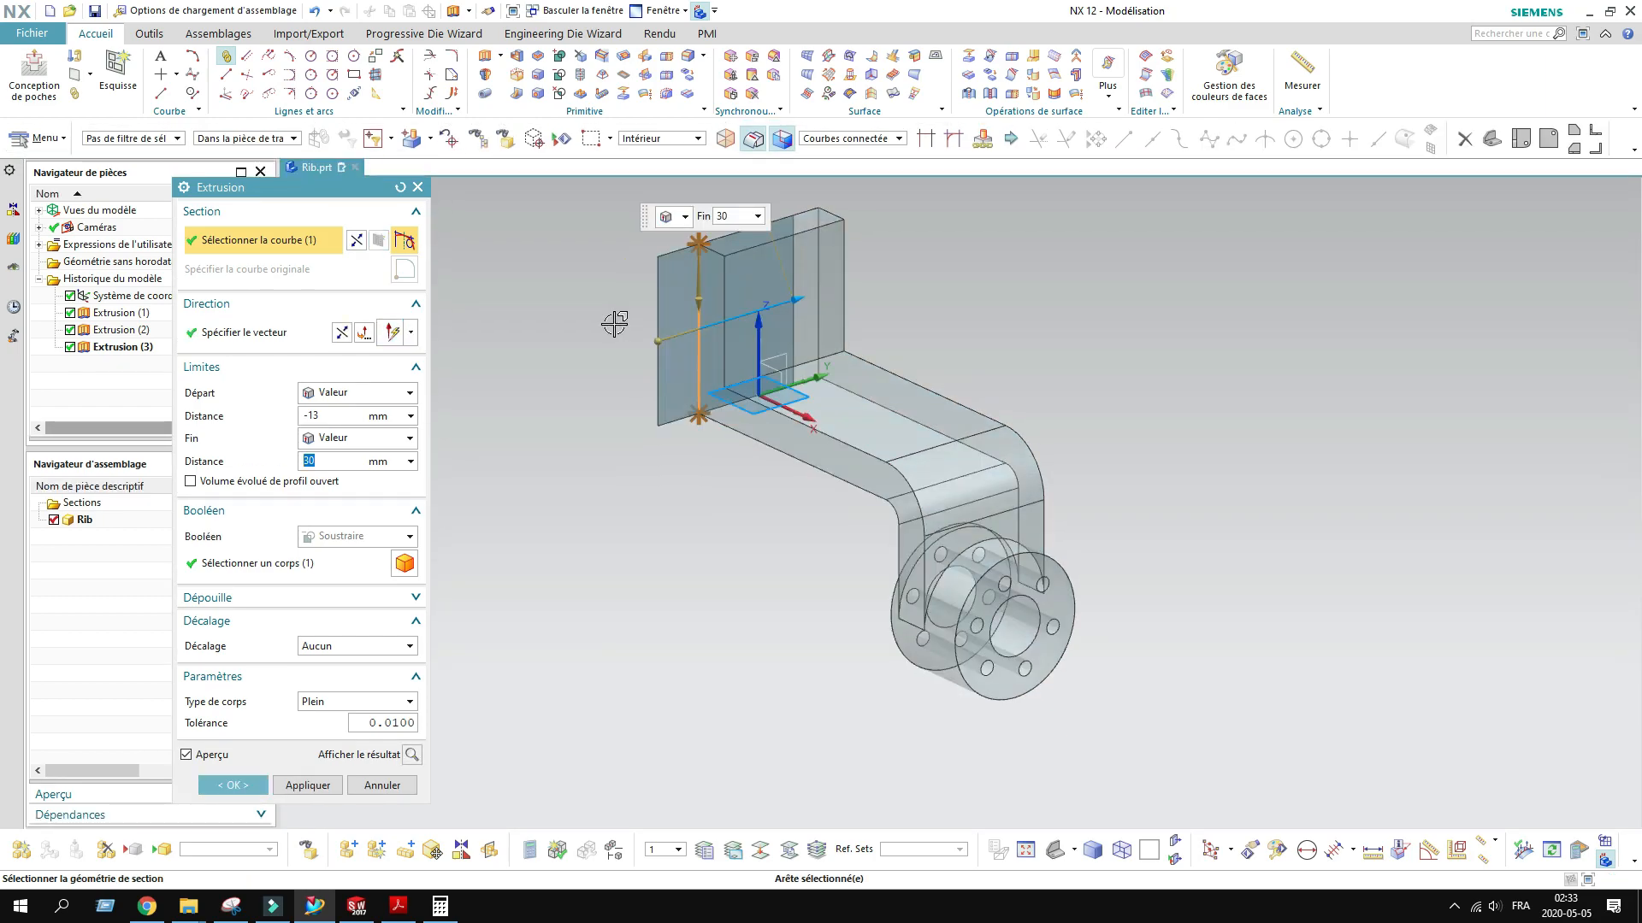
pyautogui.click(485, 56)
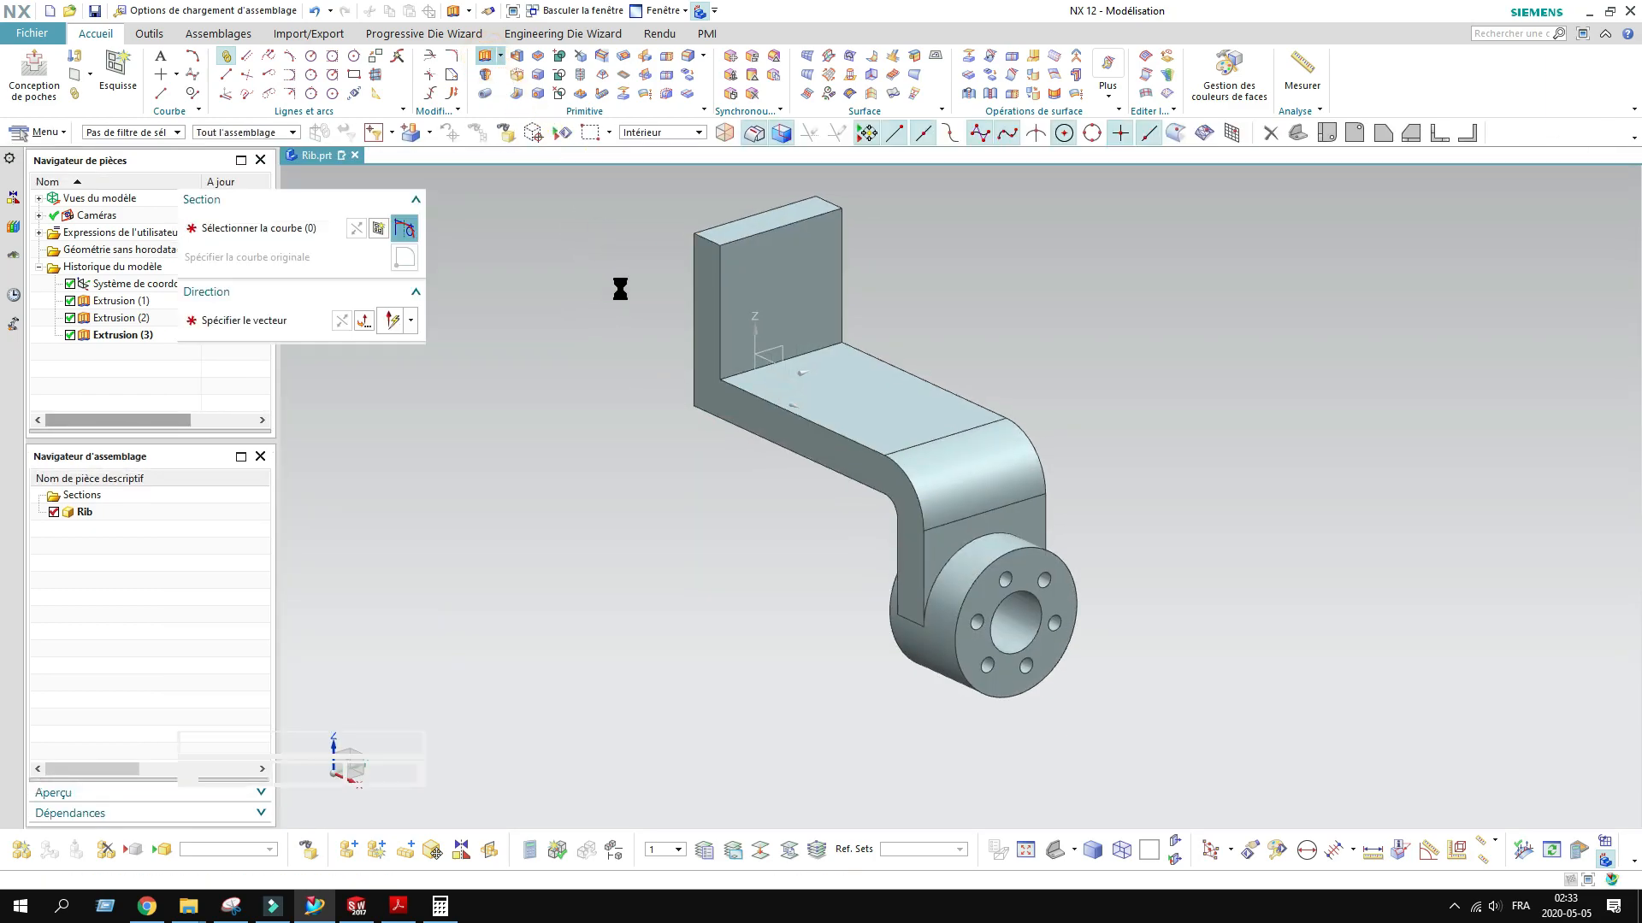
pyautogui.click(705, 299)
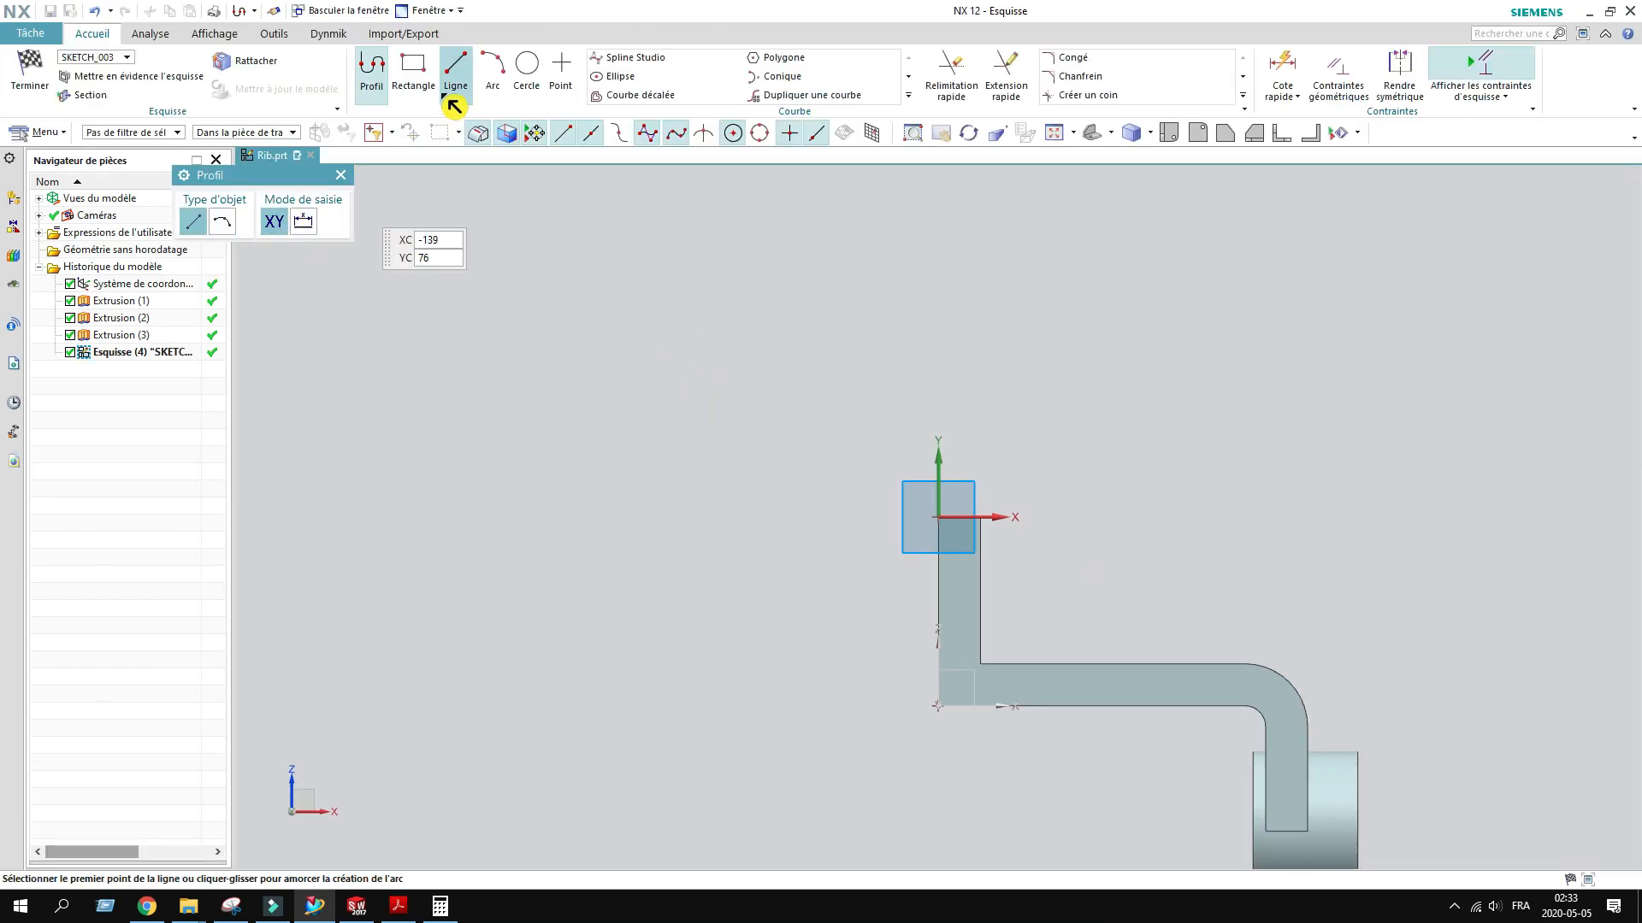
# Step: Sketch a 10 mm wide rectangle matching the upright plate's side profile from its lower corner to its upper edge, and finish the sketch
pyautogui.click(414, 68)
pyautogui.click(938, 698)
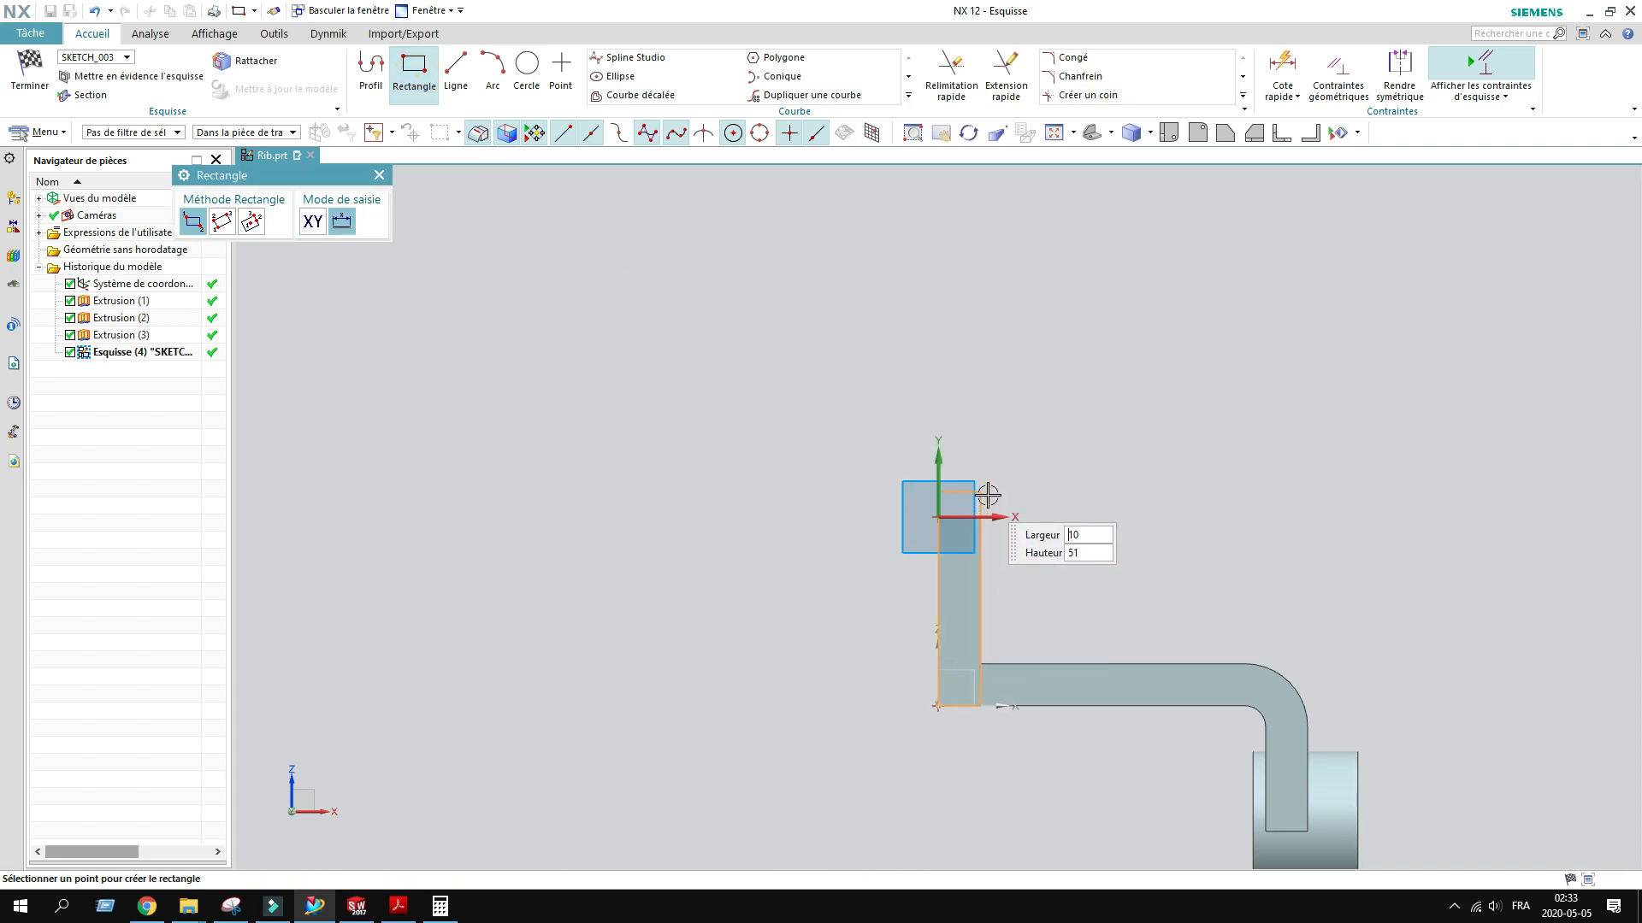
pyautogui.write('10')
pyautogui.scroll(4, 984, 517)
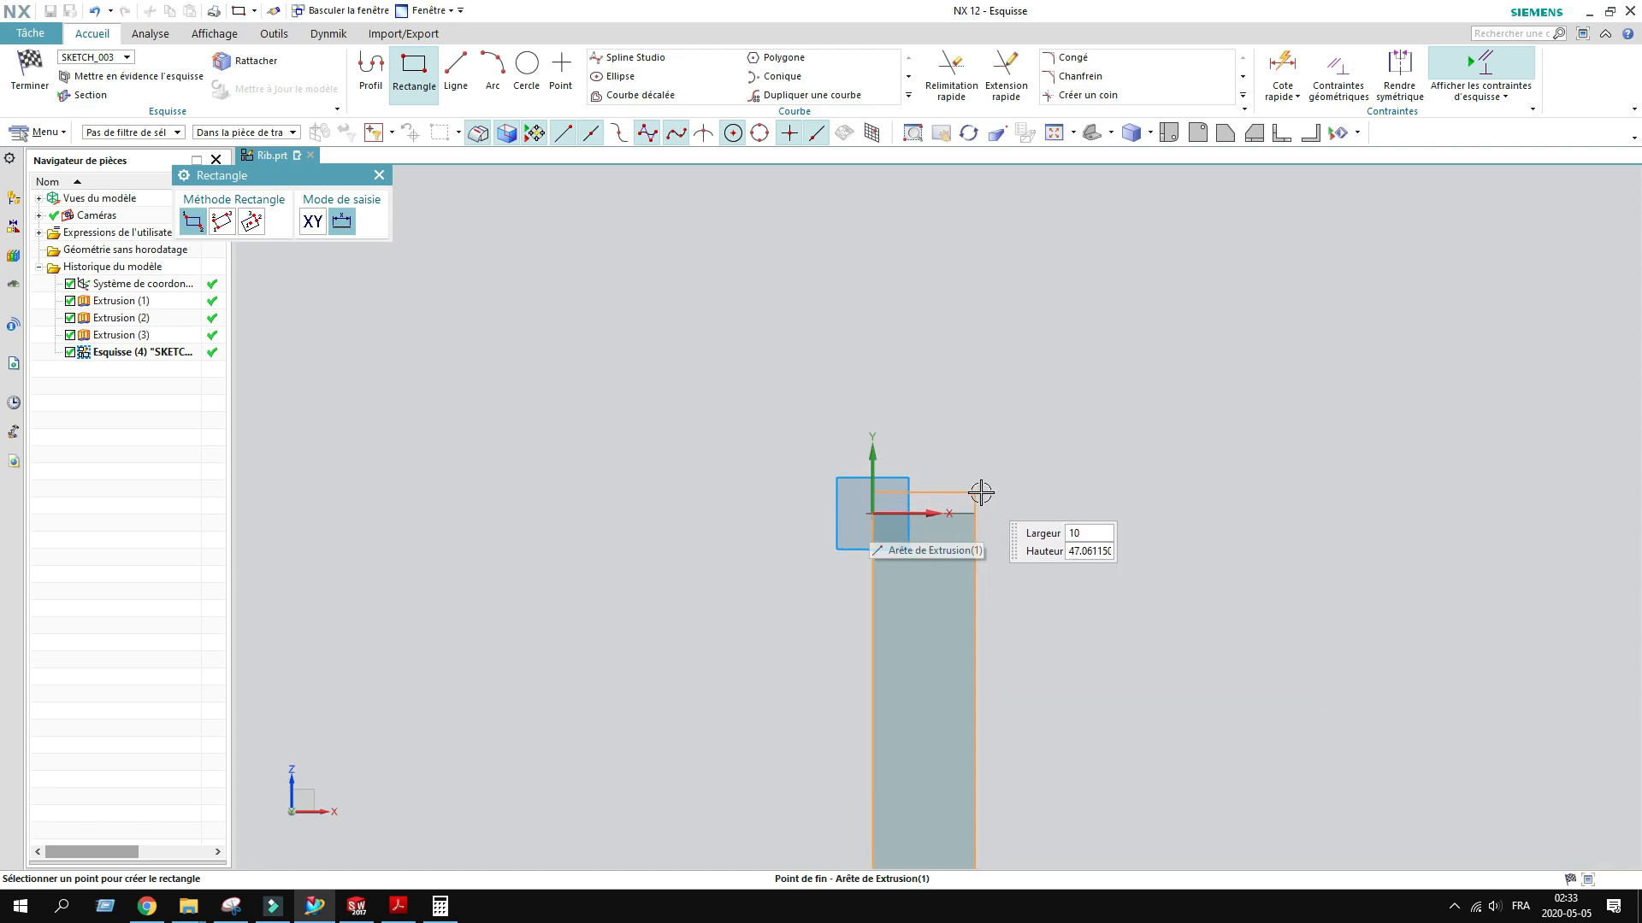
pyautogui.click(975, 511)
pyautogui.press('Escape')
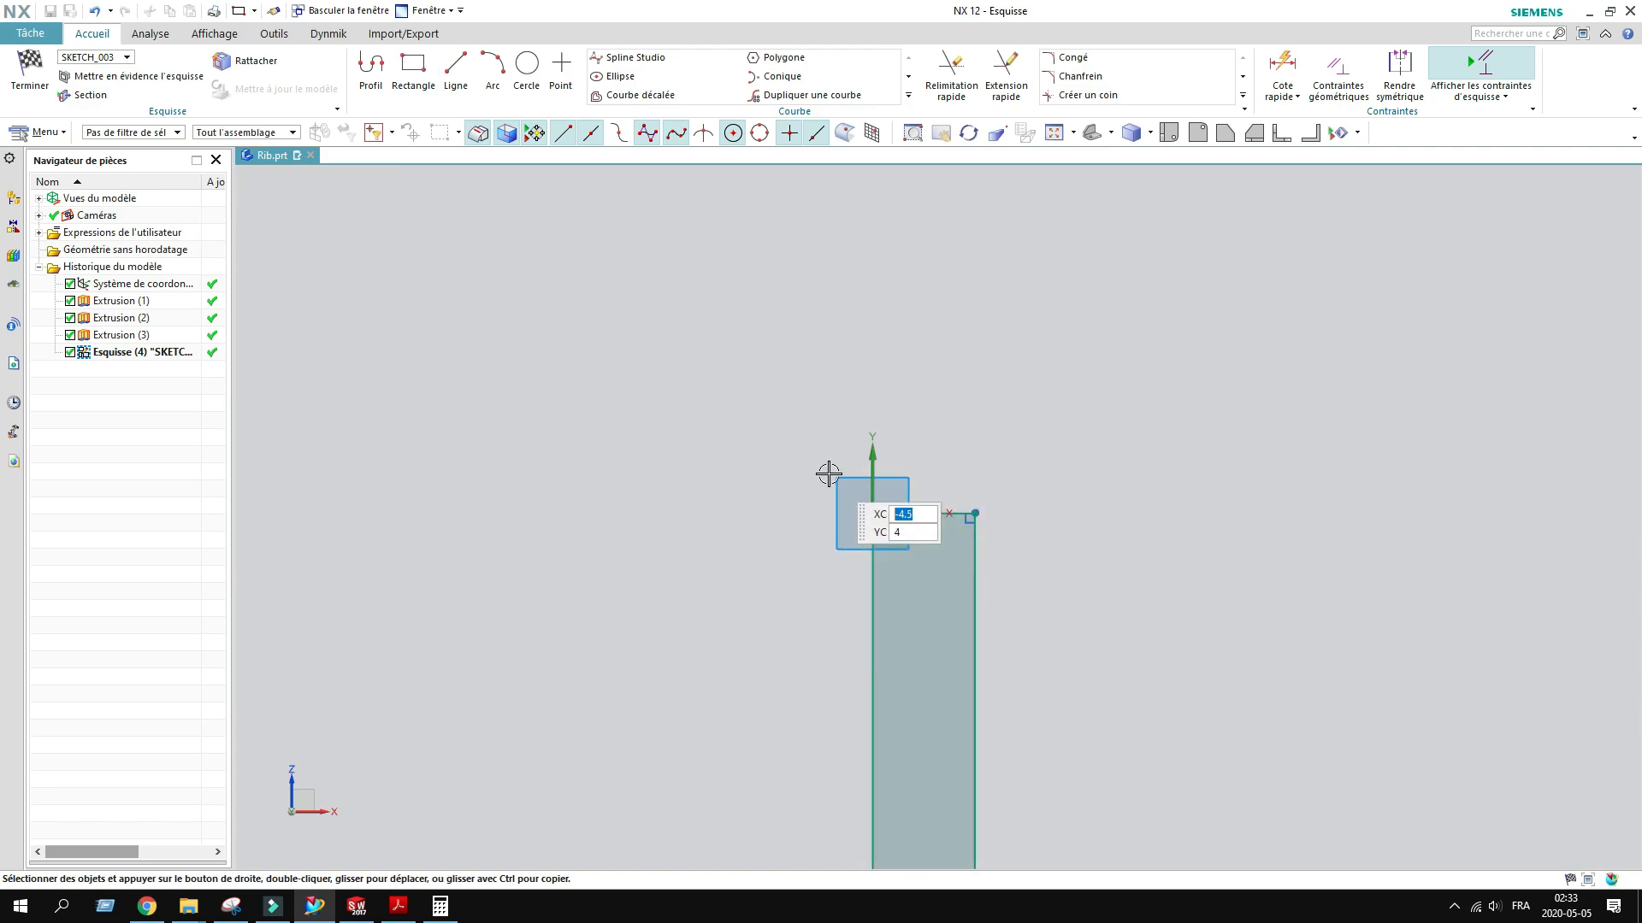
pyautogui.scroll(-4, 828, 470)
pyautogui.moveTo(755, 439)
pyautogui.mouseDown(button='middle')
pyautogui.moveTo(696, 473)
pyautogui.moveTo(429, 251)
pyautogui.mouseUp(button='middle')
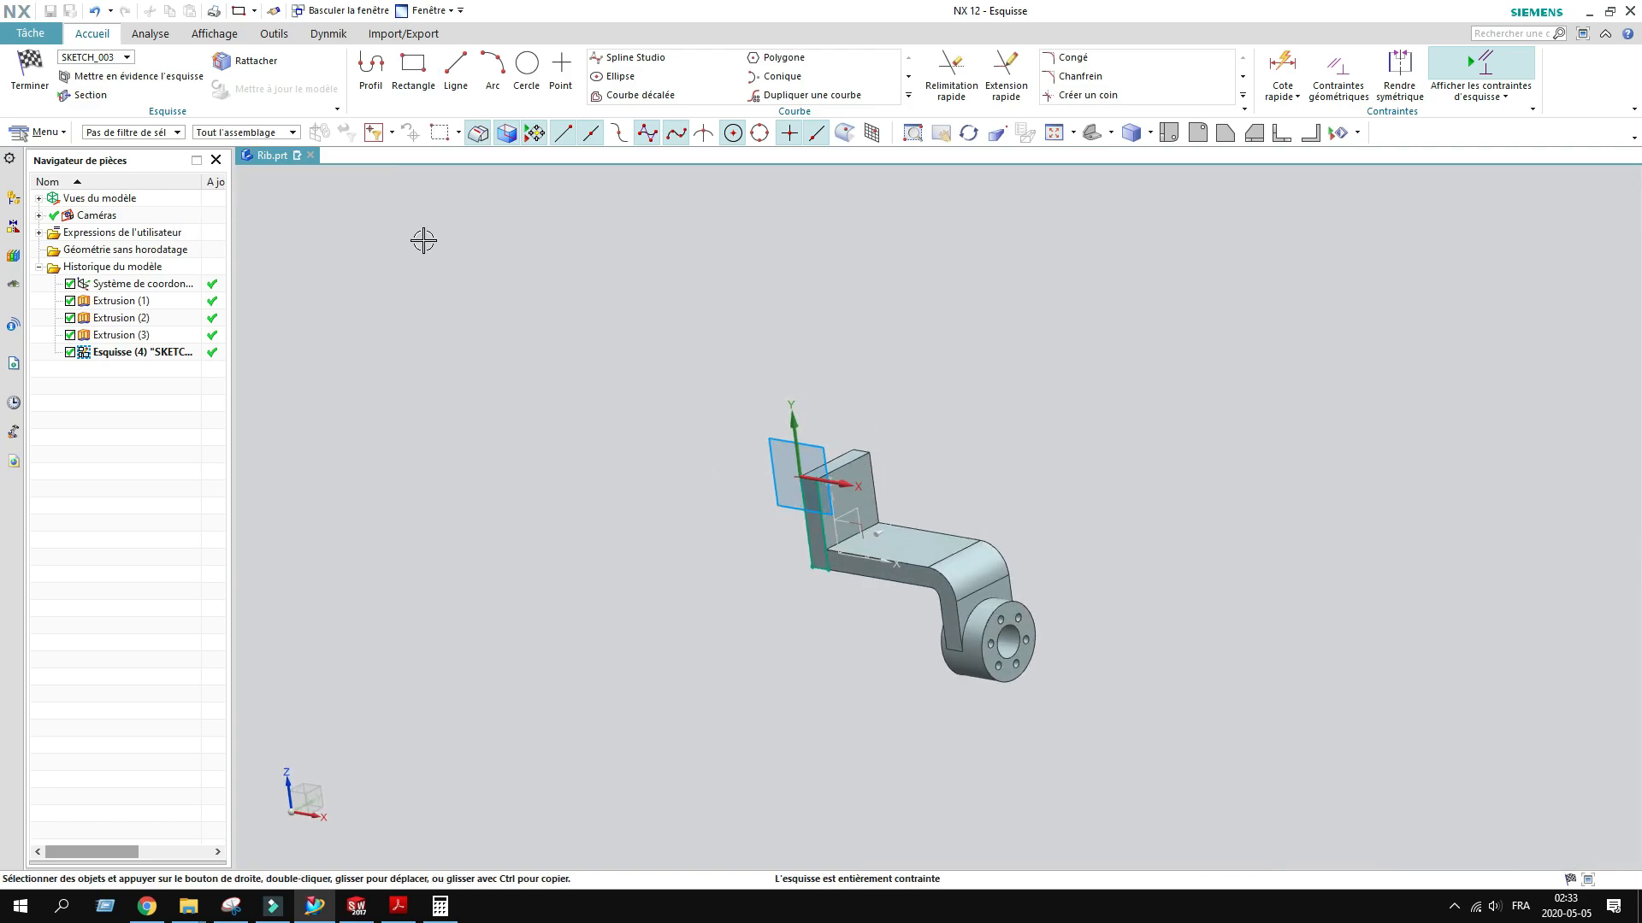
pyautogui.click(30, 73)
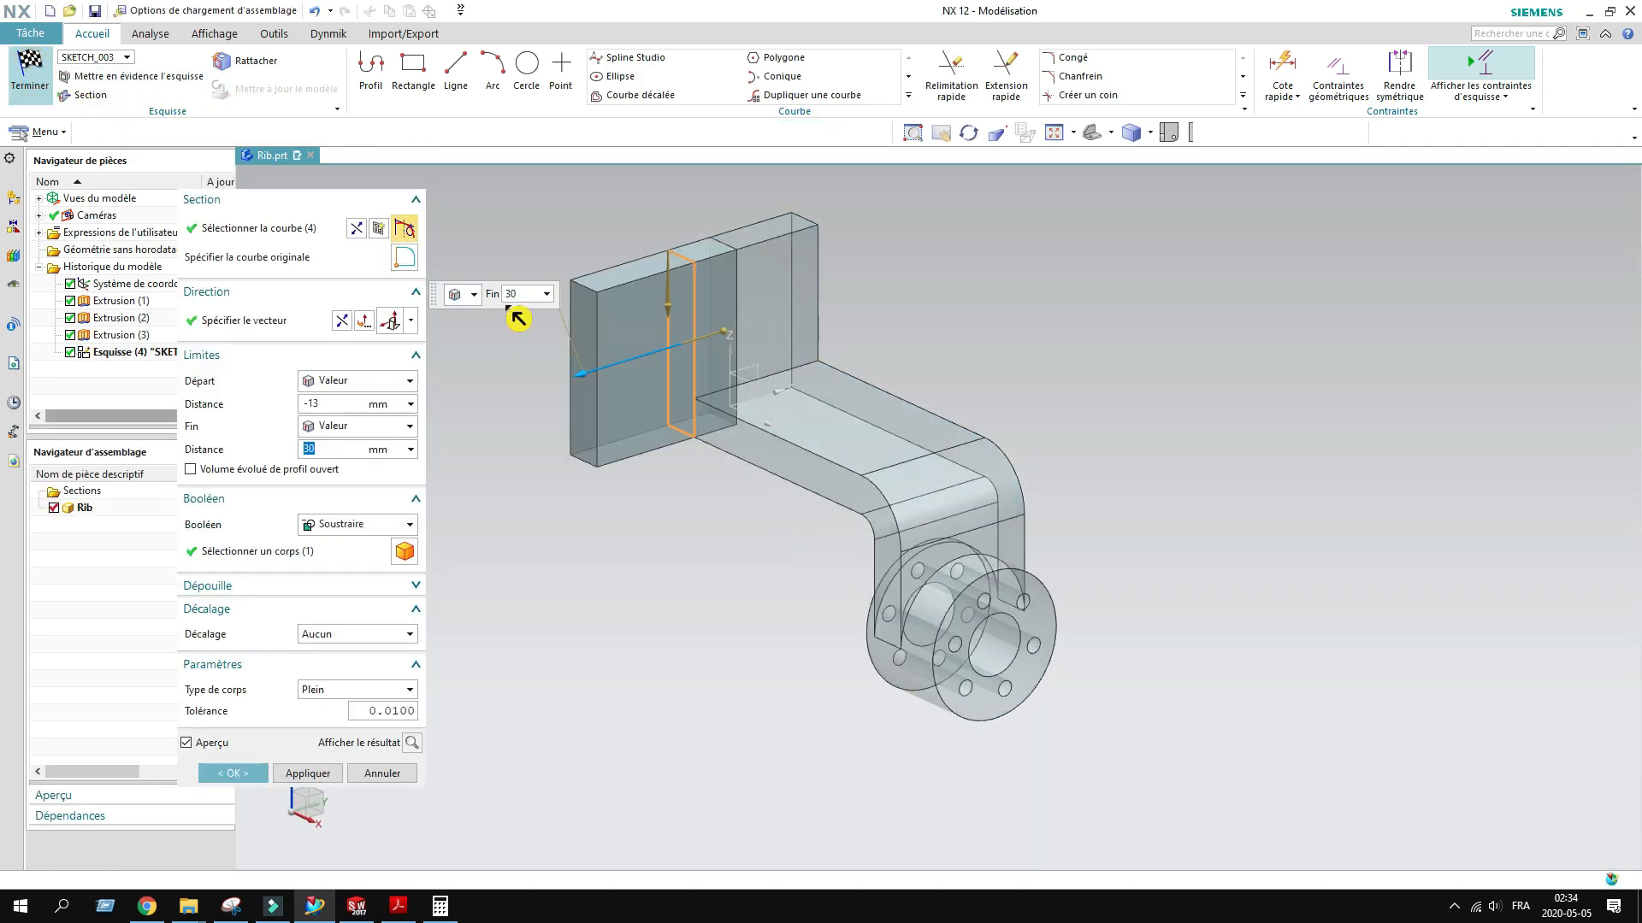
# Step: Extrude the rectangle outward from 0 to 31 mm and unite it with the bracket body to widen the plate
pyautogui.write('31')
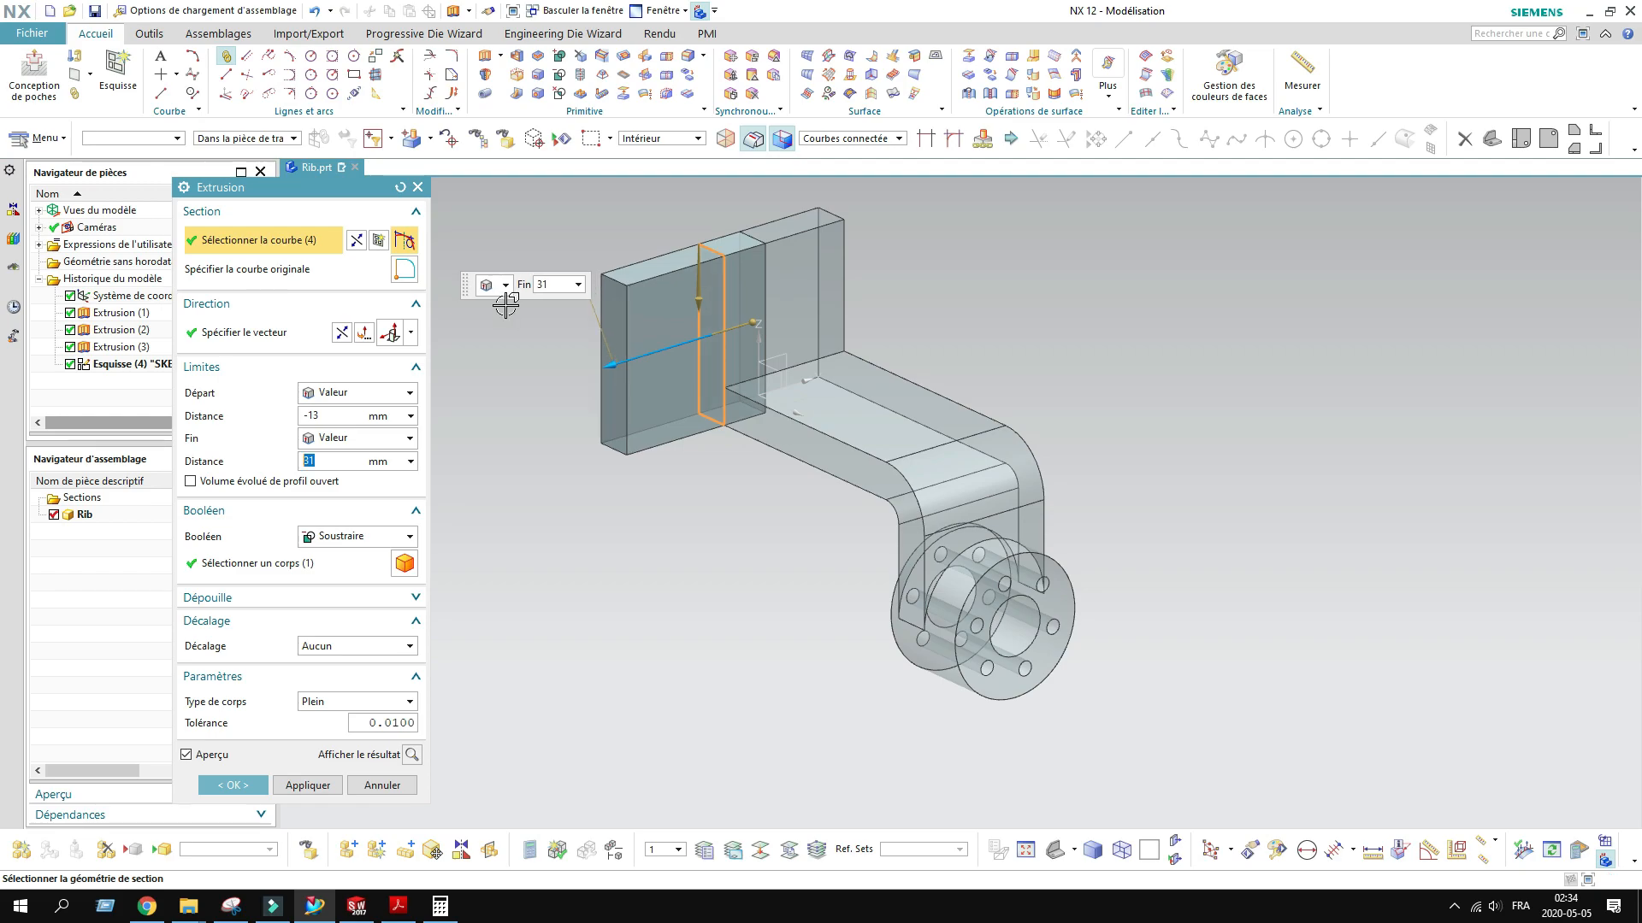
pyautogui.moveTo(725, 468); pyautogui.dragTo(687, 464, button='middle')
pyautogui.click(325, 416)
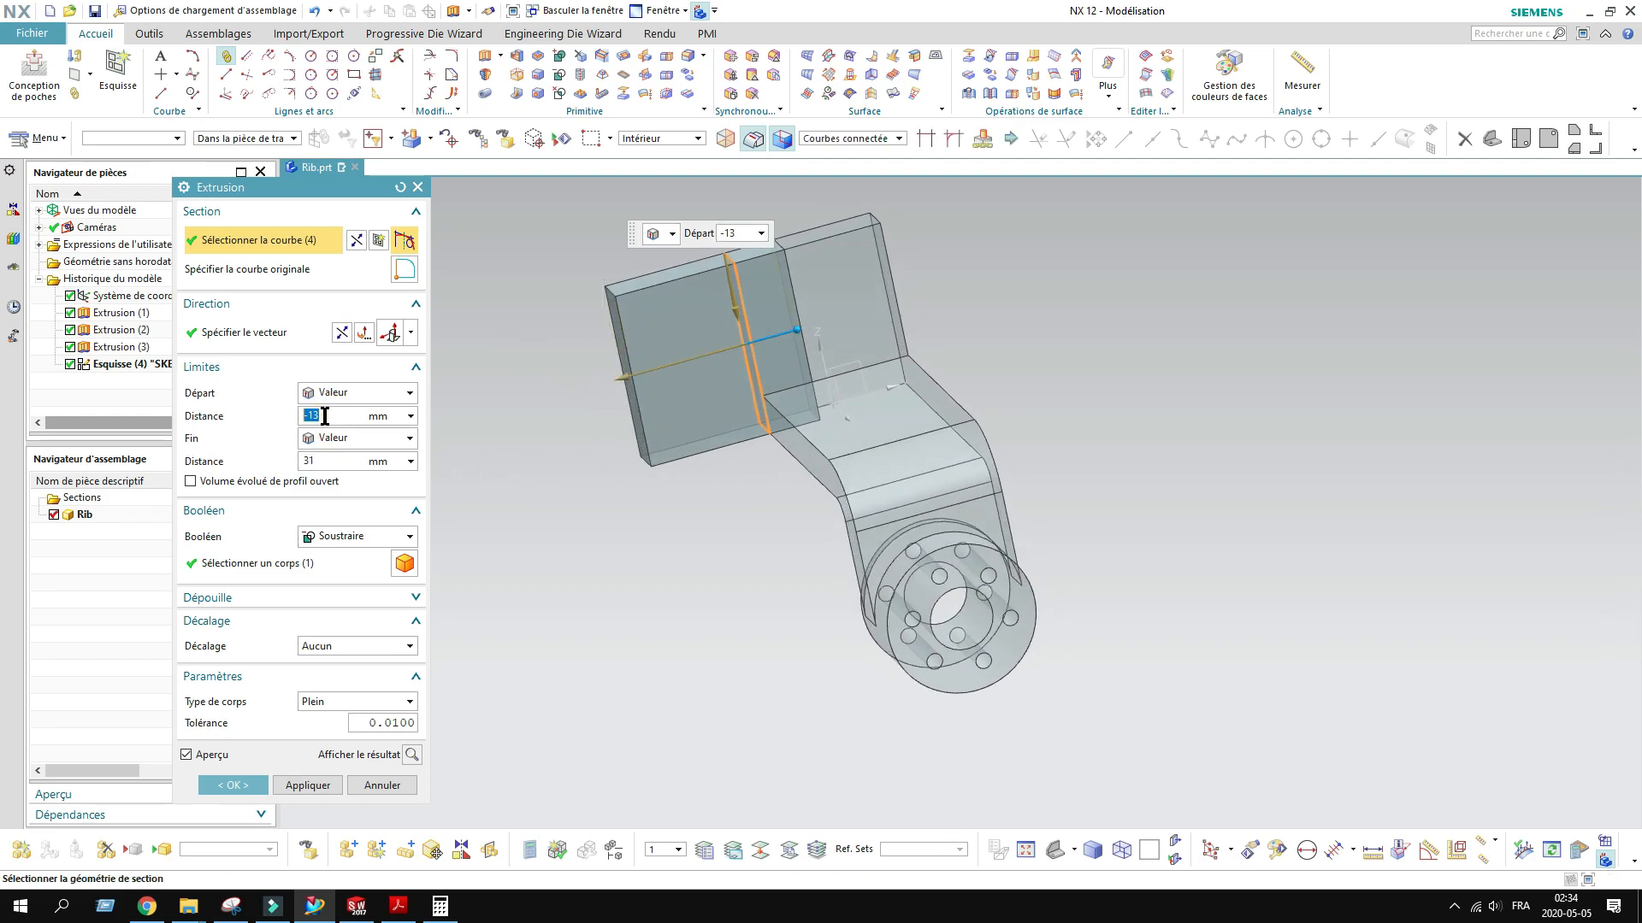
pyautogui.click(324, 460)
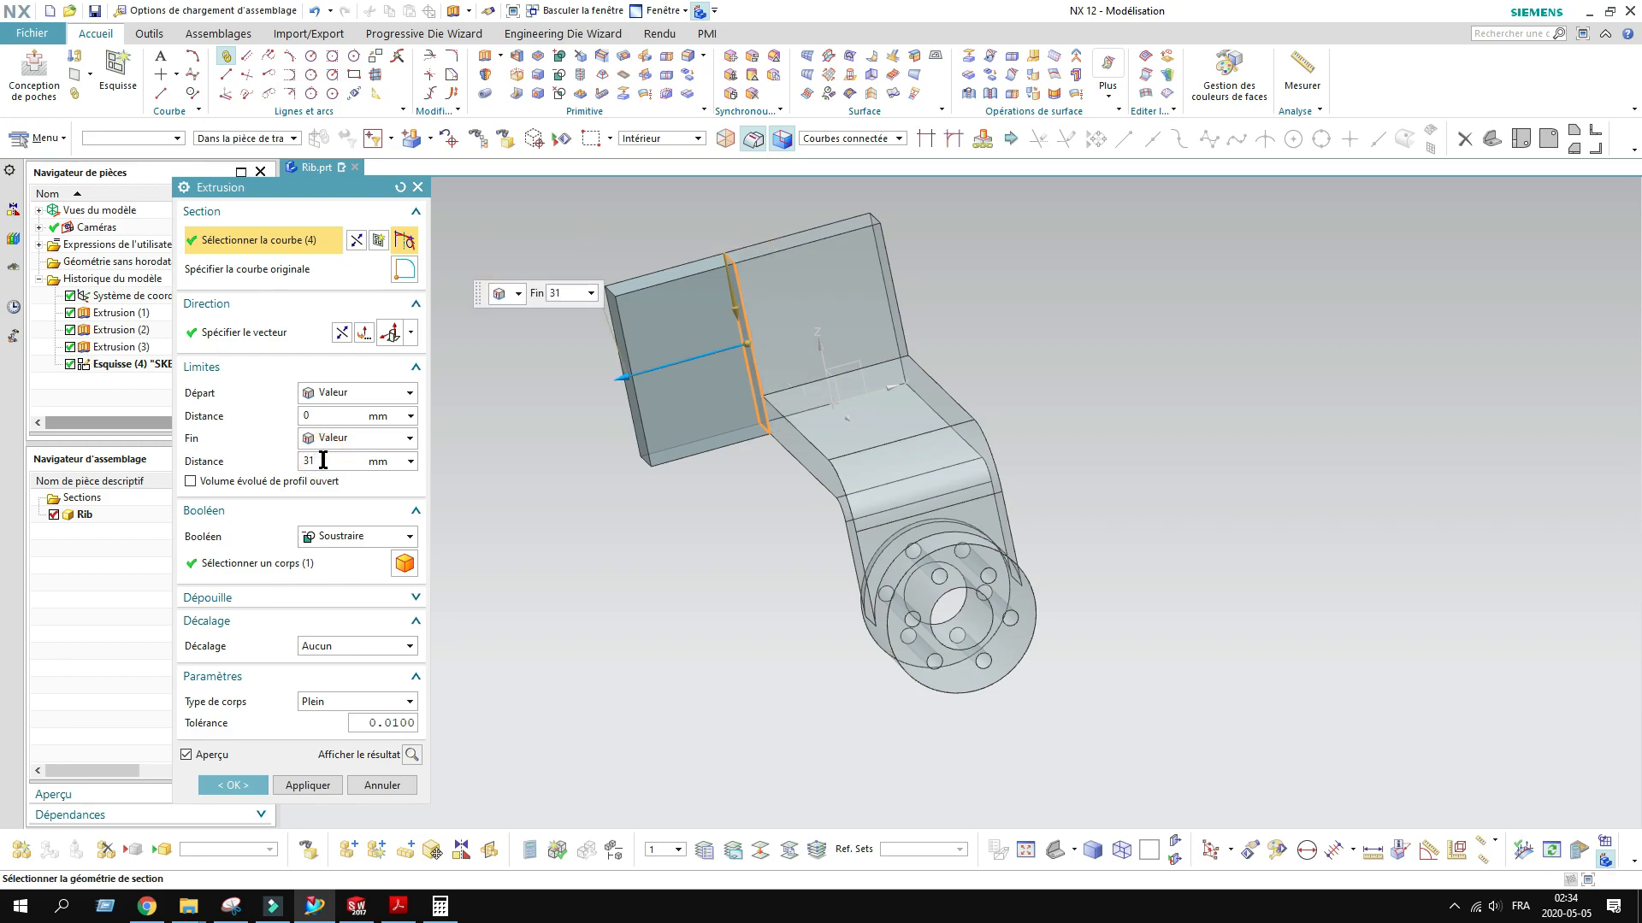
pyautogui.click(351, 543)
pyautogui.click(351, 568)
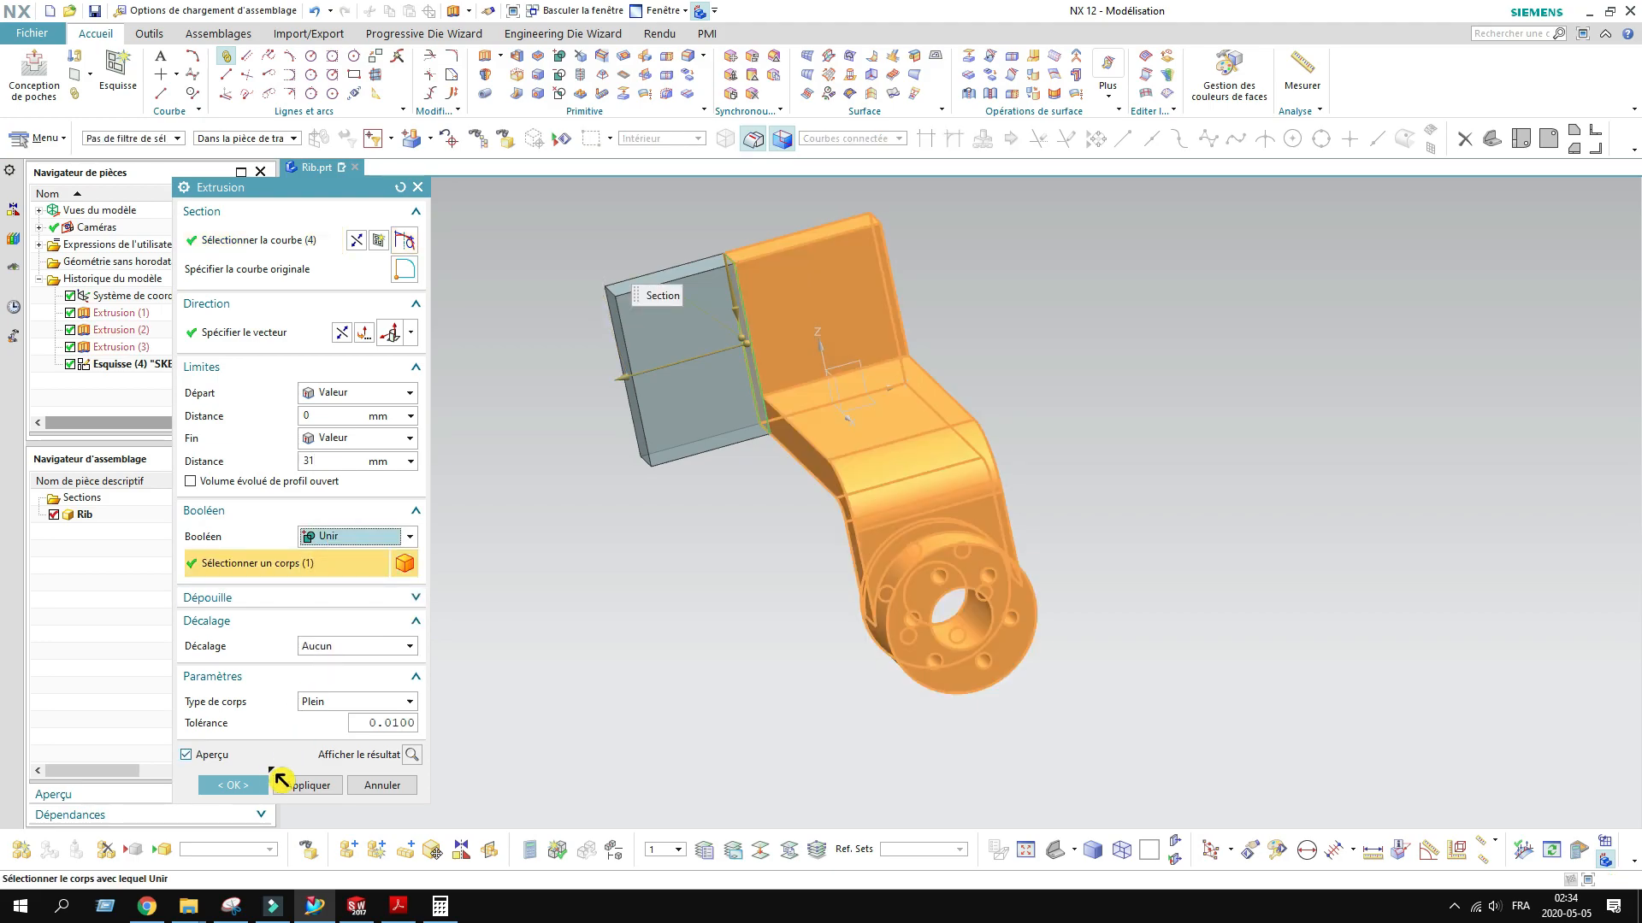
pyautogui.click(257, 785)
# Step: Apply a 31 mm edge blend to the vertical inner edge between the widened plate and the horizontal arm
pyautogui.click(687, 56)
pyautogui.moveTo(631, 524)
pyautogui.mouseDown(button='middle')
pyautogui.moveTo(685, 513)
pyautogui.moveTo(650, 500)
pyautogui.mouseUp(button='middle')
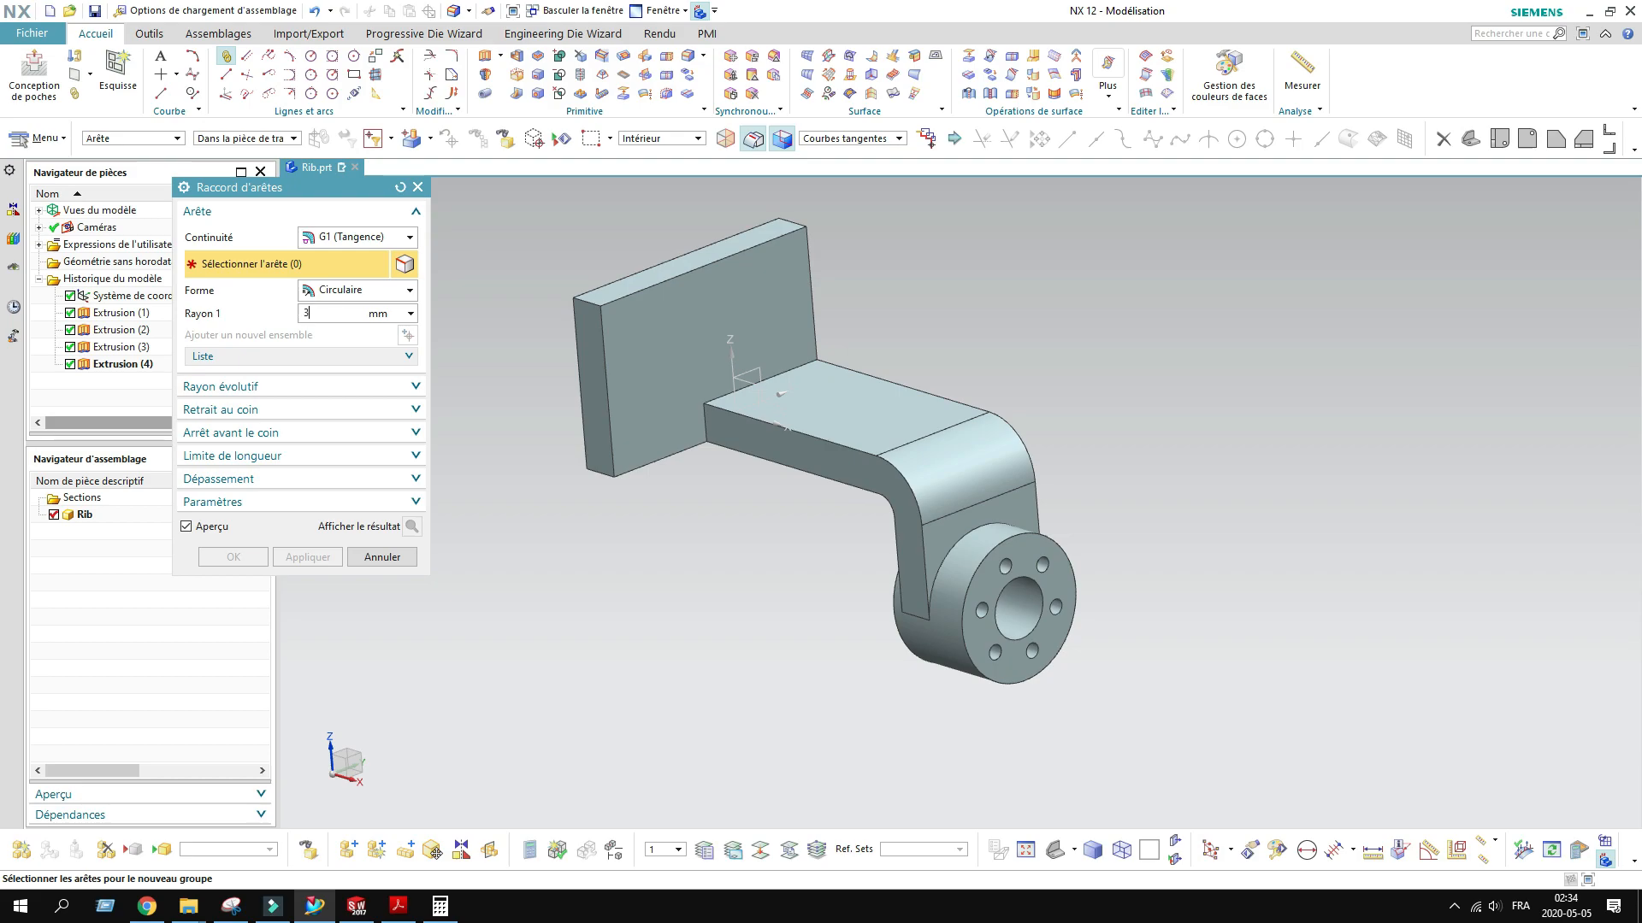
pyautogui.click(706, 426)
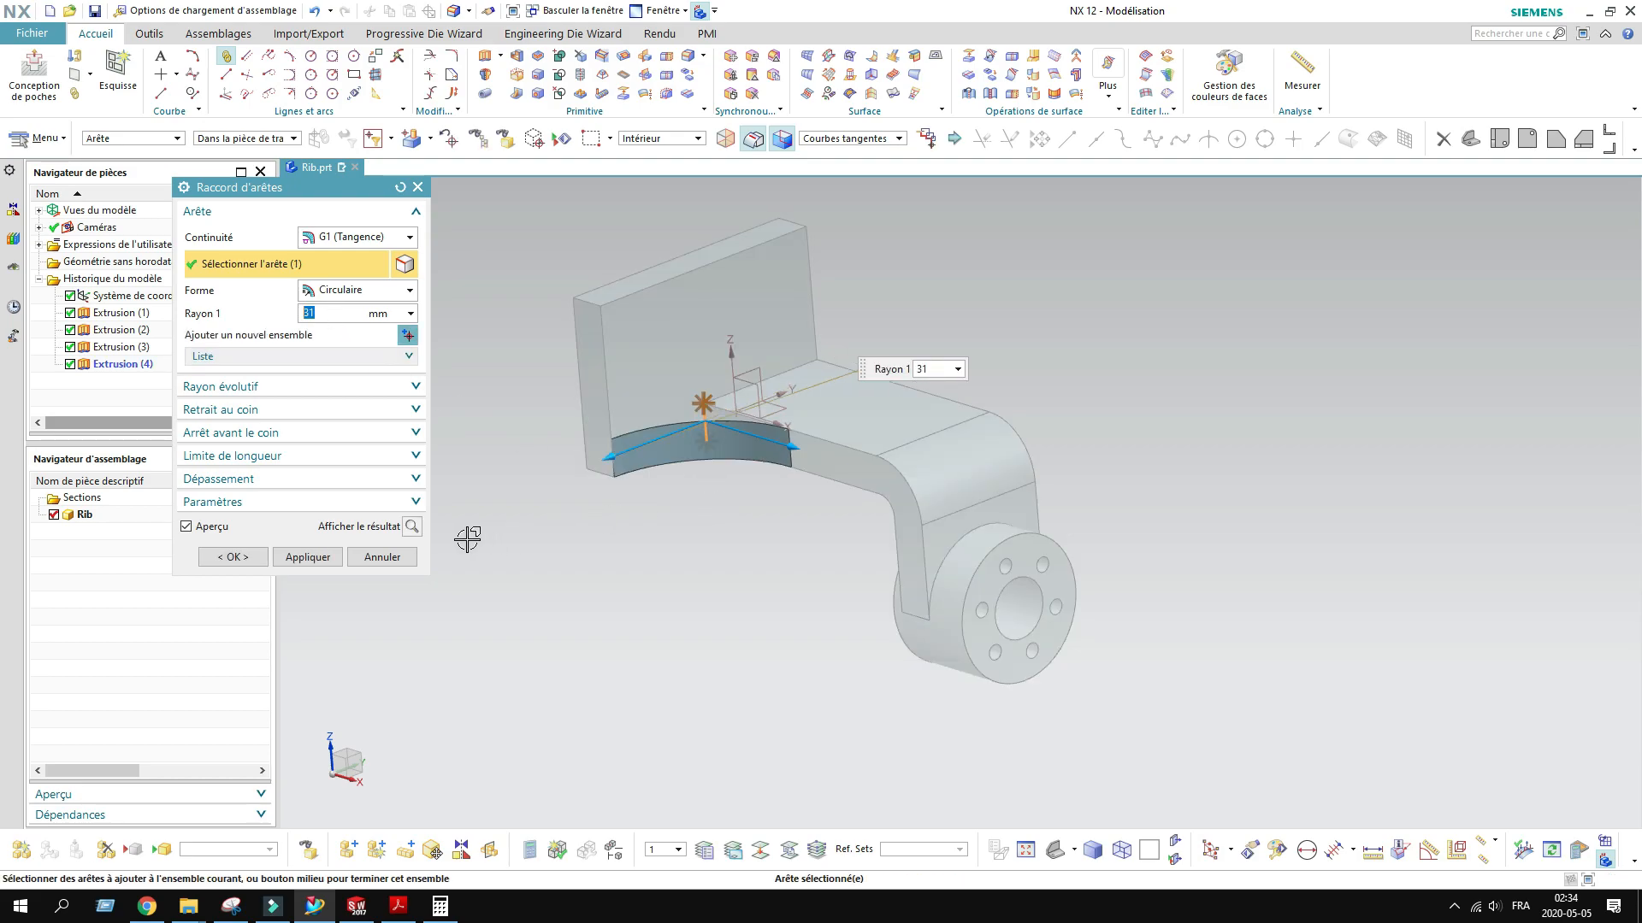
pyautogui.click(233, 557)
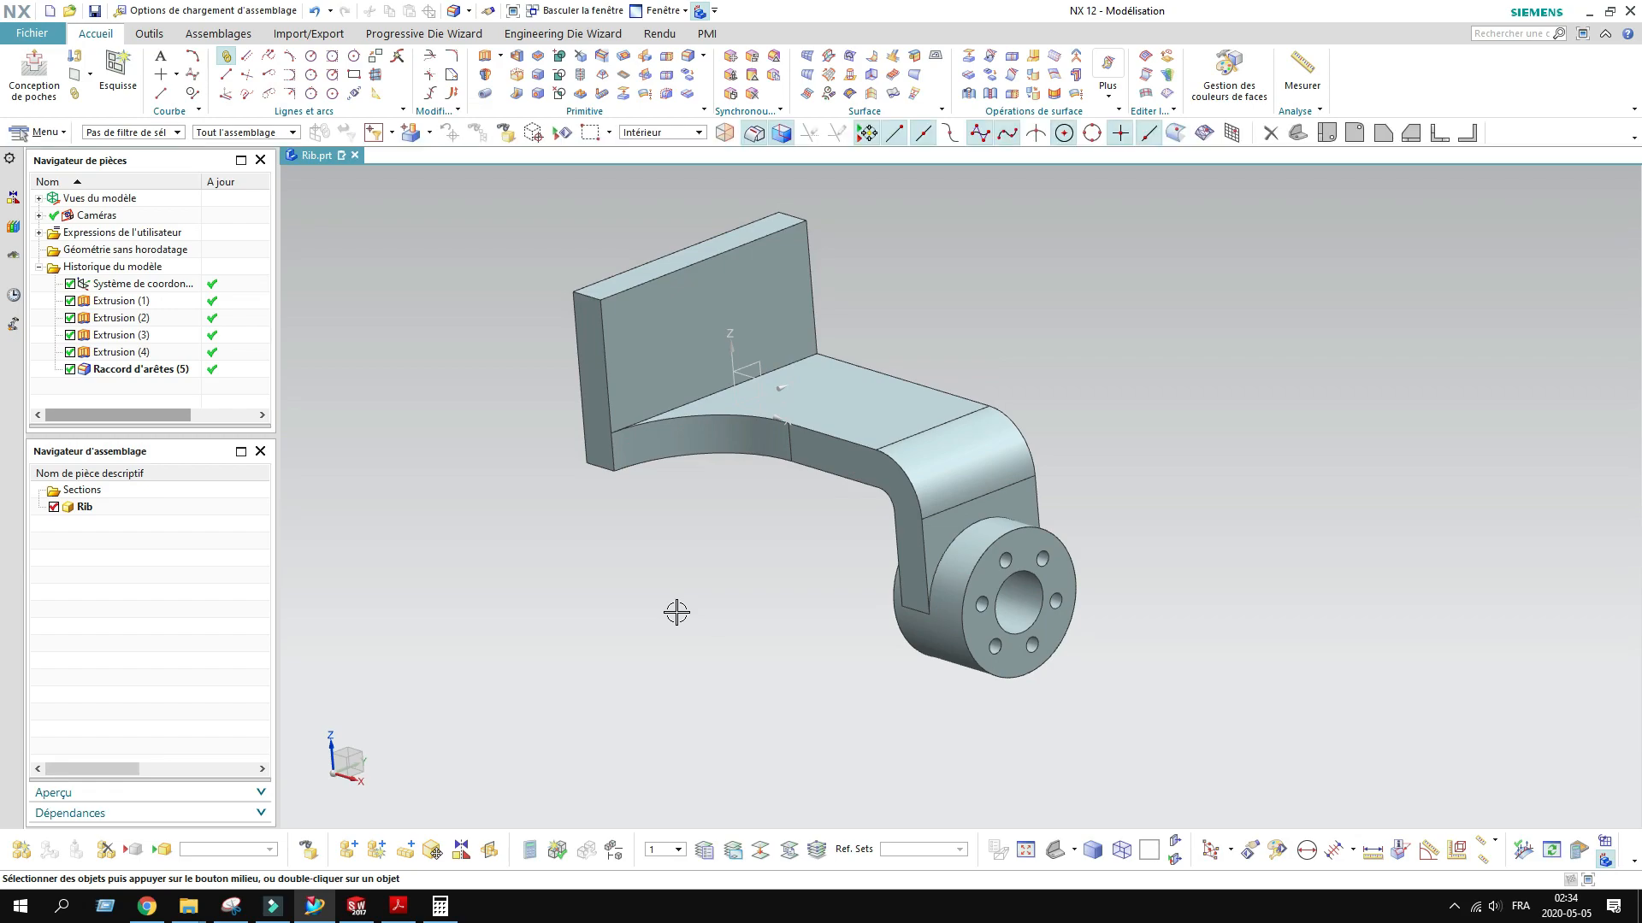
# Step: Check the plate hole's dimensions in RIB.pdf and start an extrusion sketch on the upright plate's large face above the arm
pyautogui.click(485, 70)
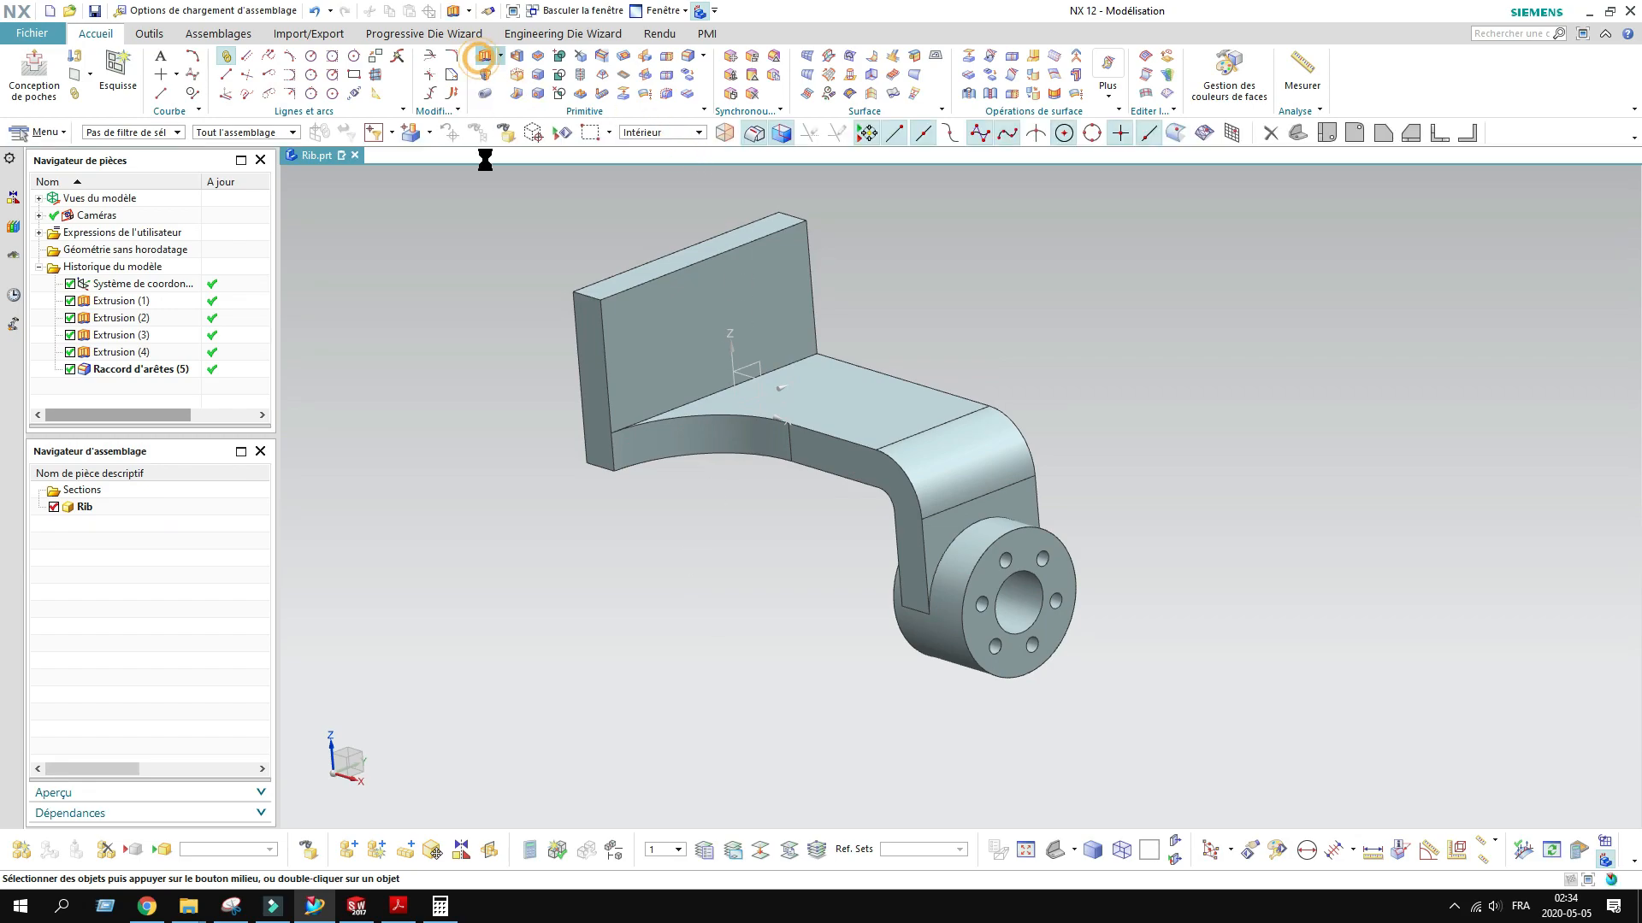
pyautogui.click(397, 907)
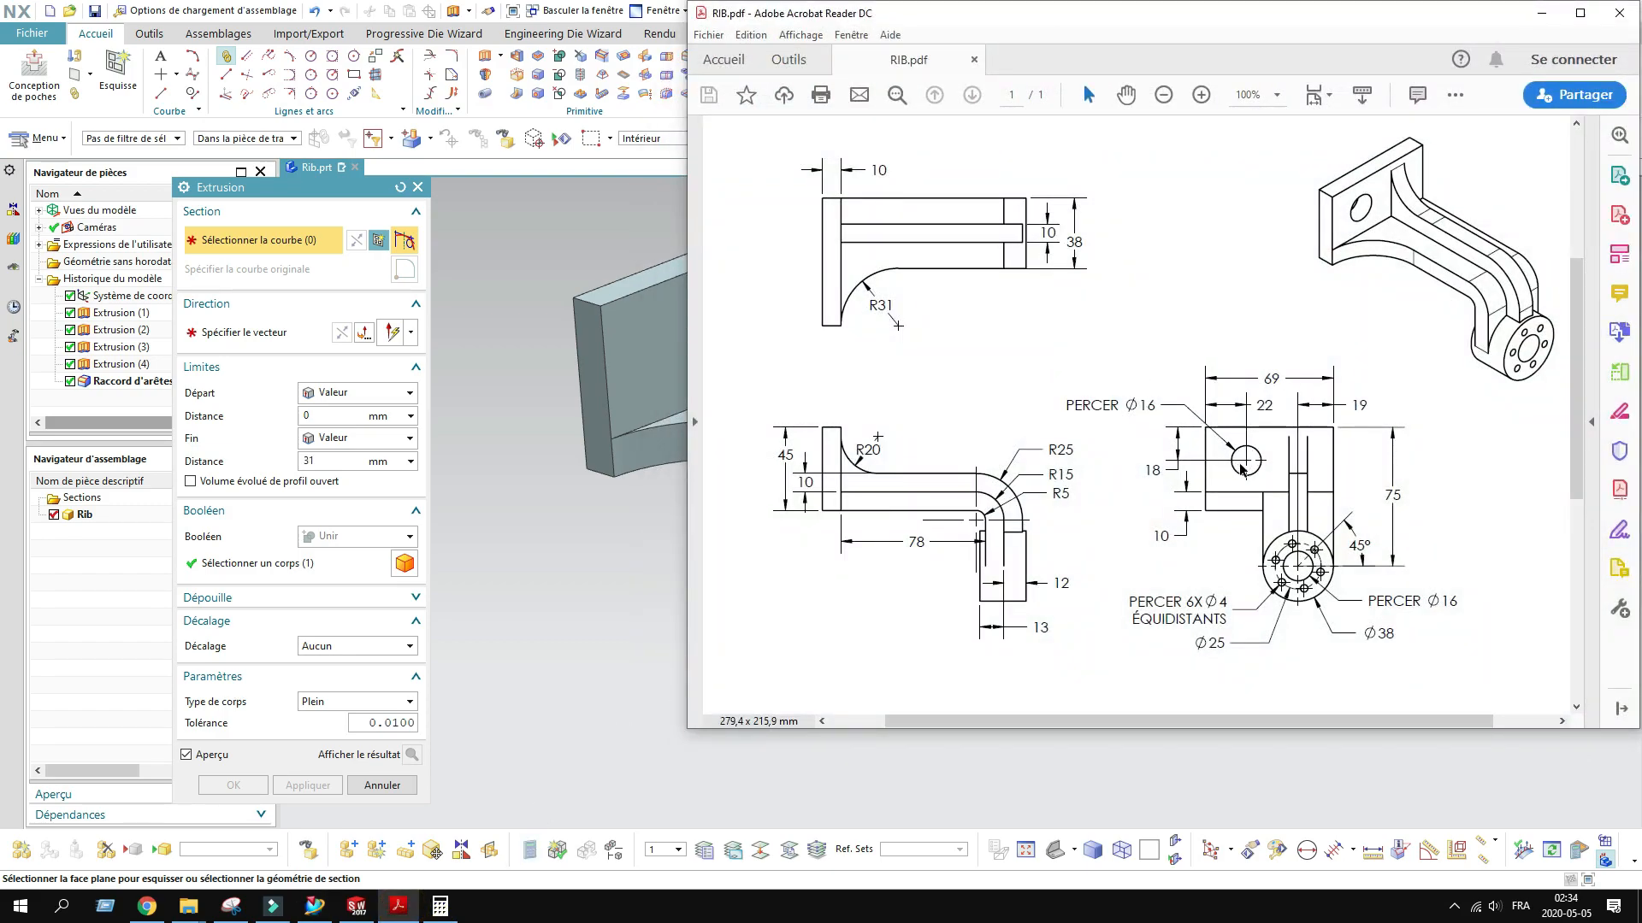
pyautogui.click(1541, 14)
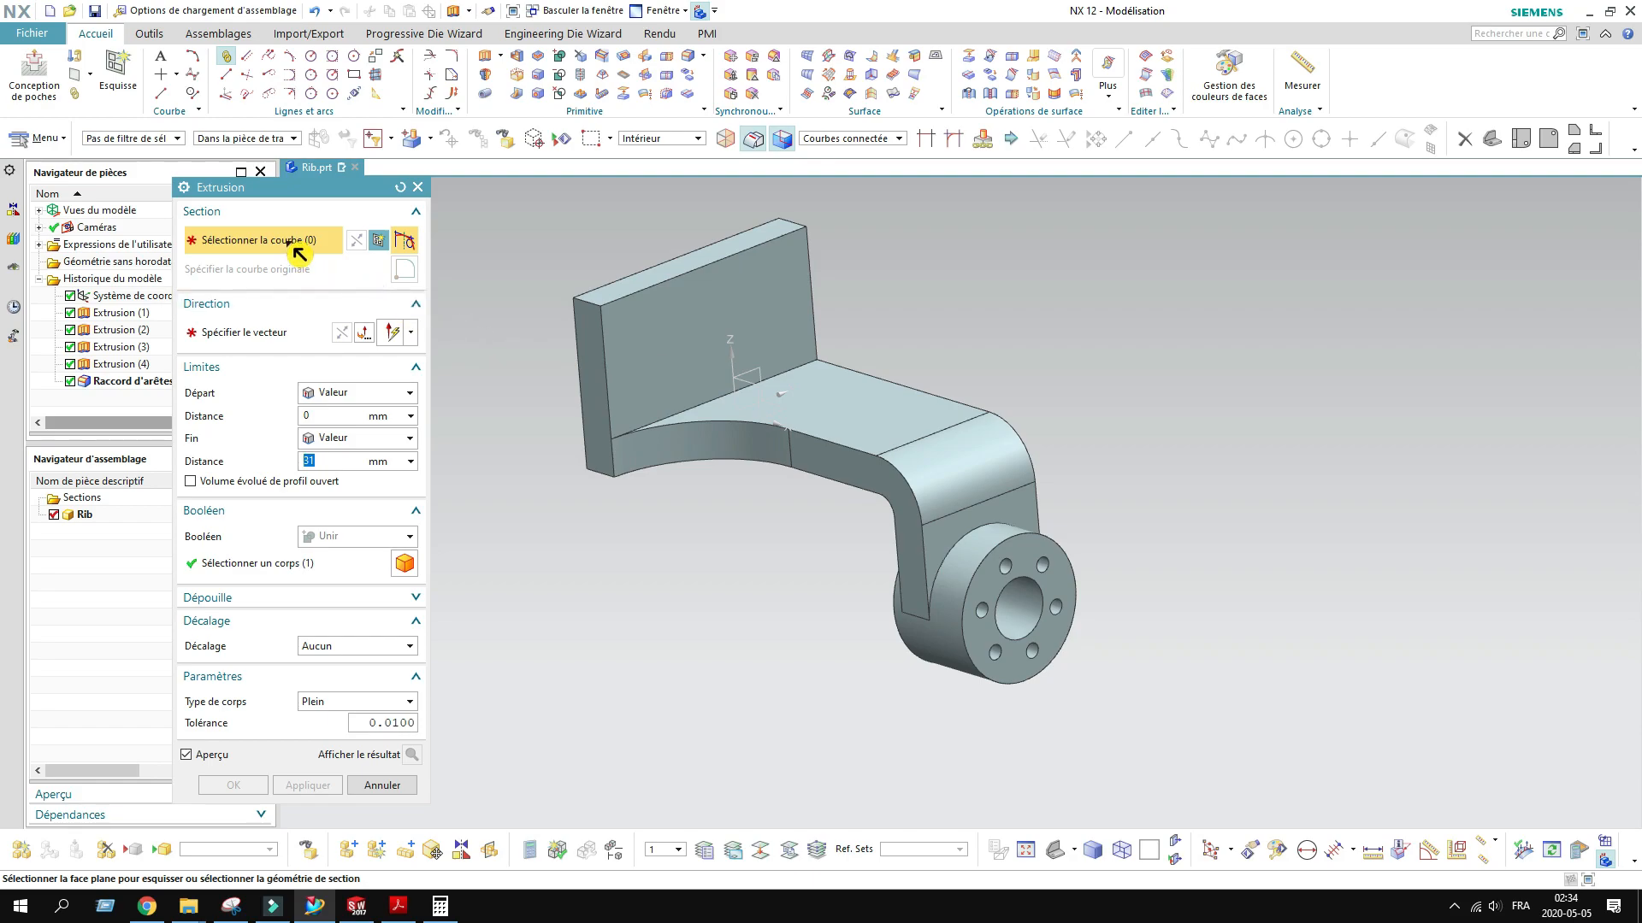
pyautogui.click(654, 357)
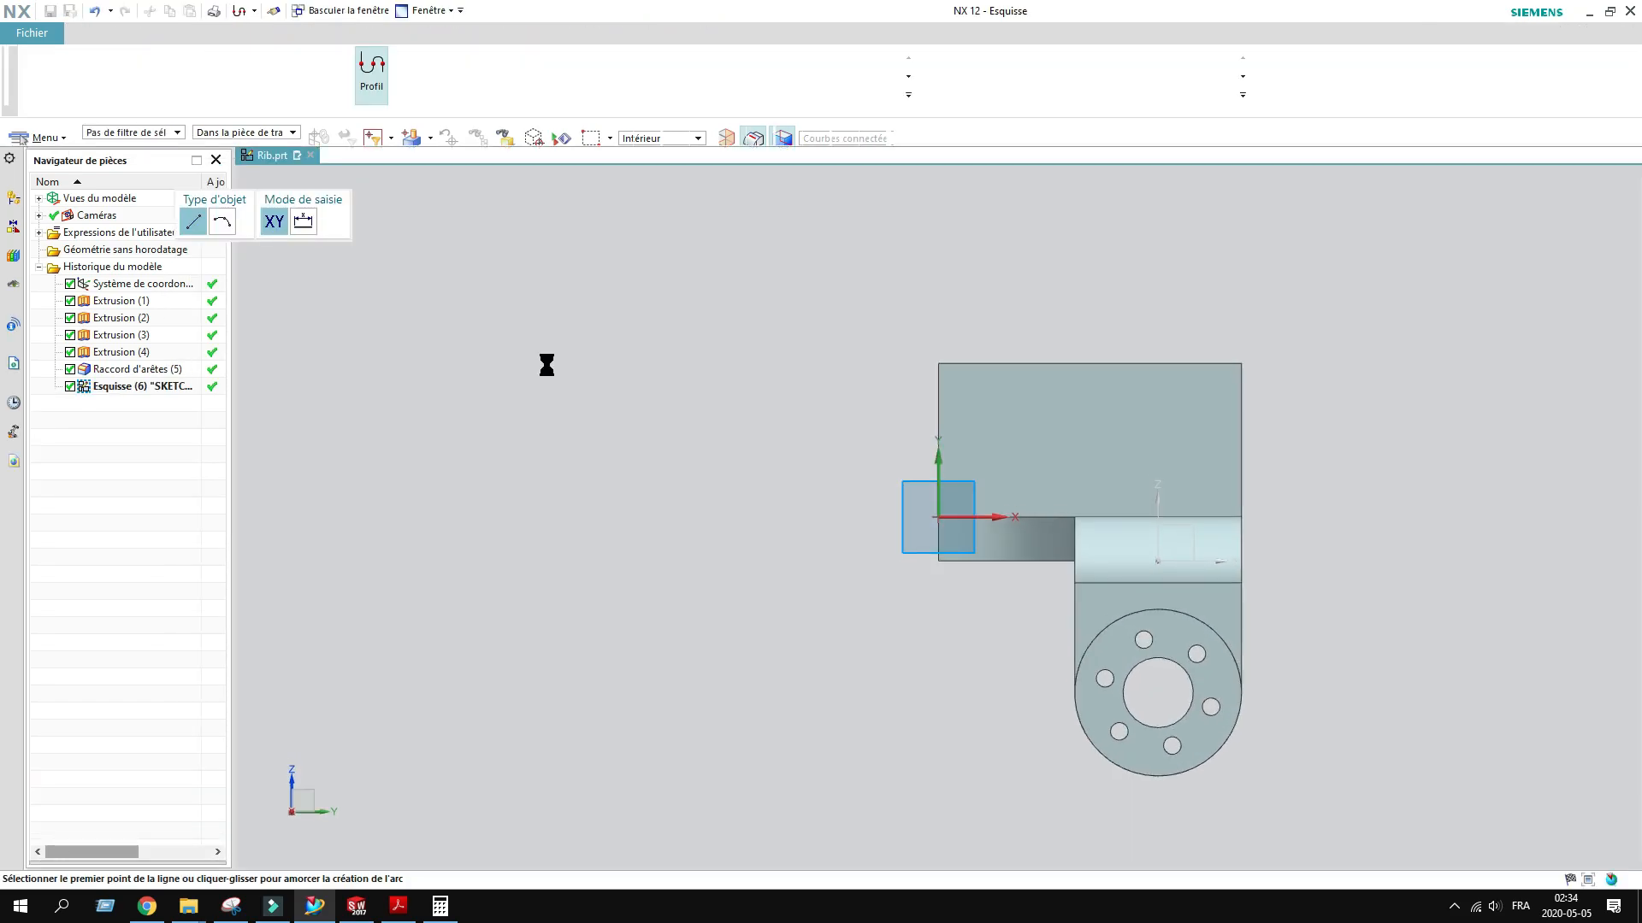
# Step: Draw a circle with a 16 mm diameter on the widened portion of the plate's face
pyautogui.click(526, 66)
pyautogui.scroll(4, 1008, 422)
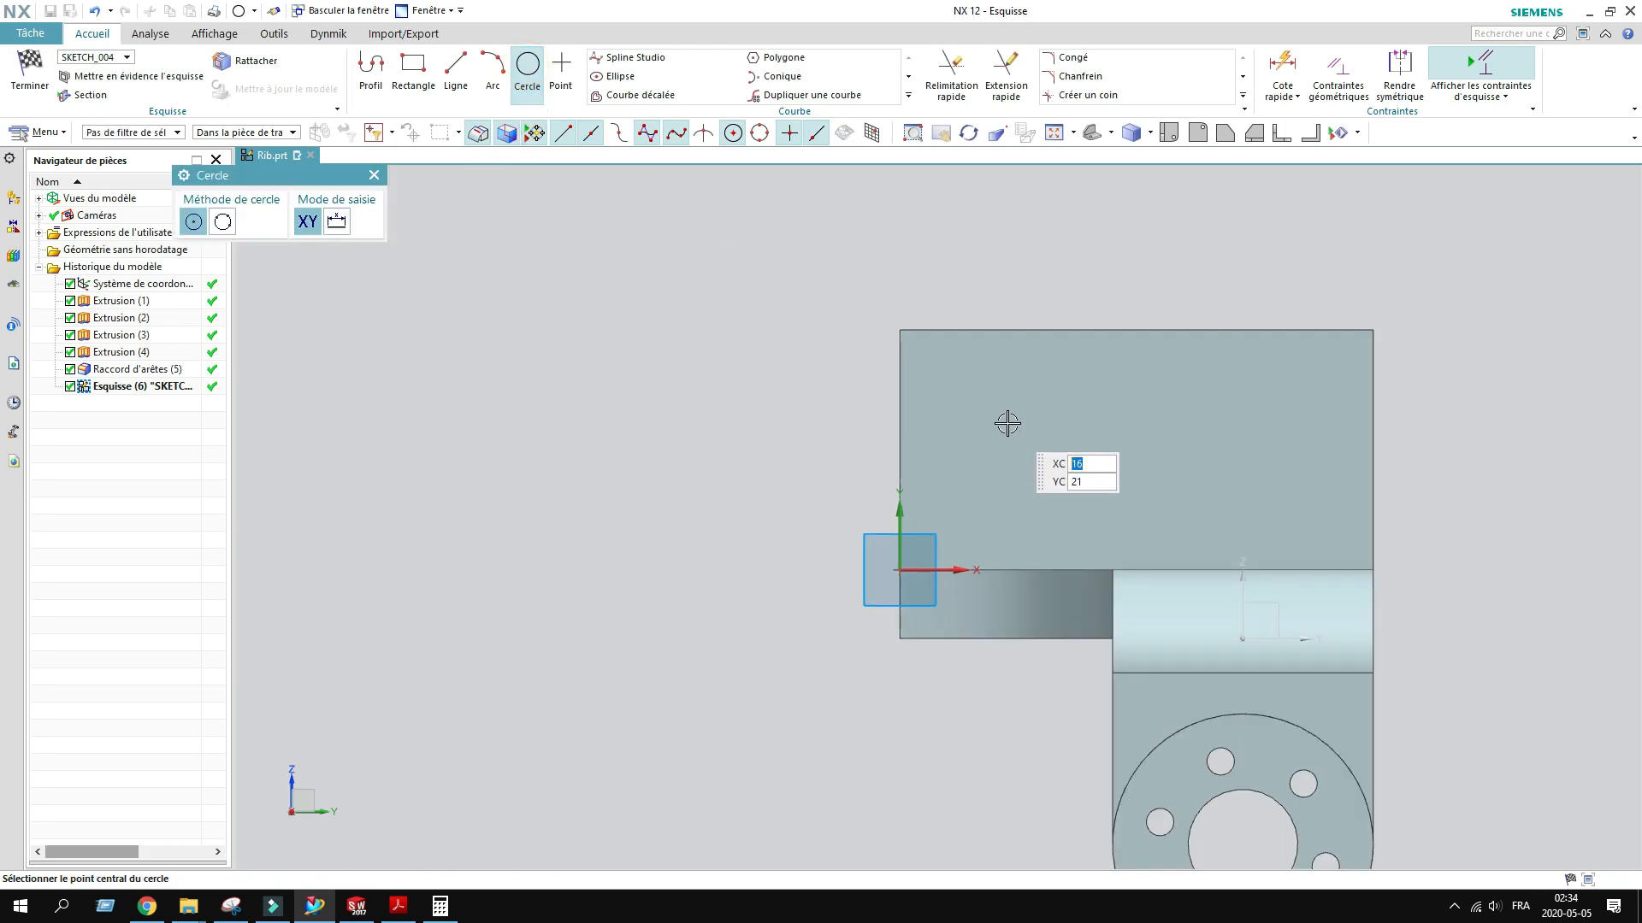
pyautogui.click(1017, 419)
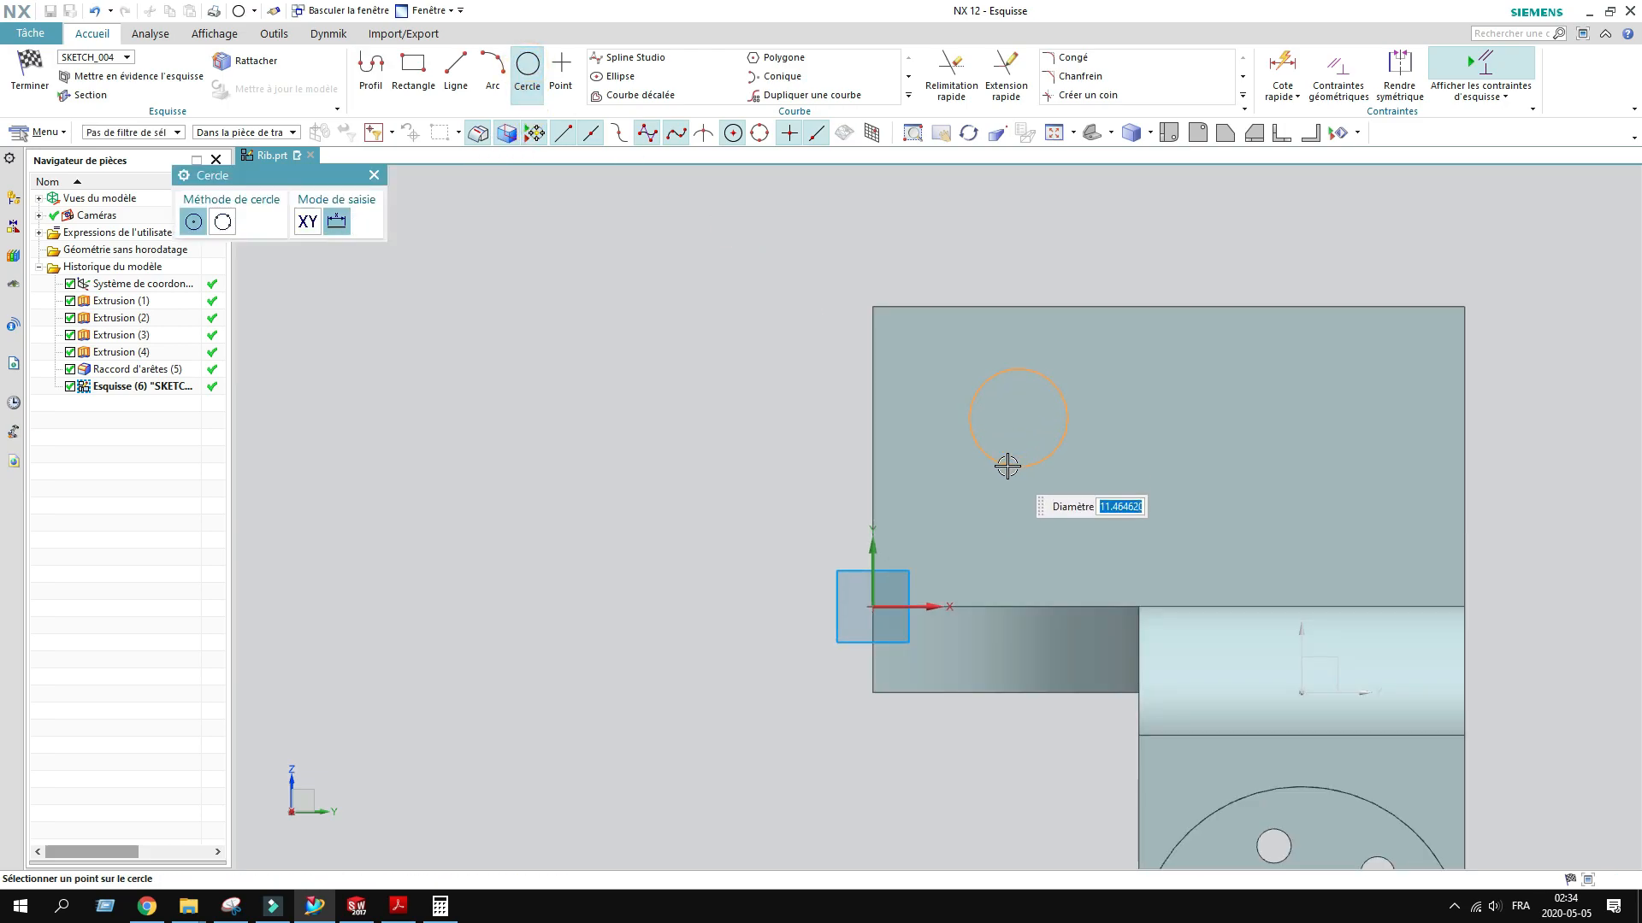
pyautogui.press('Return')
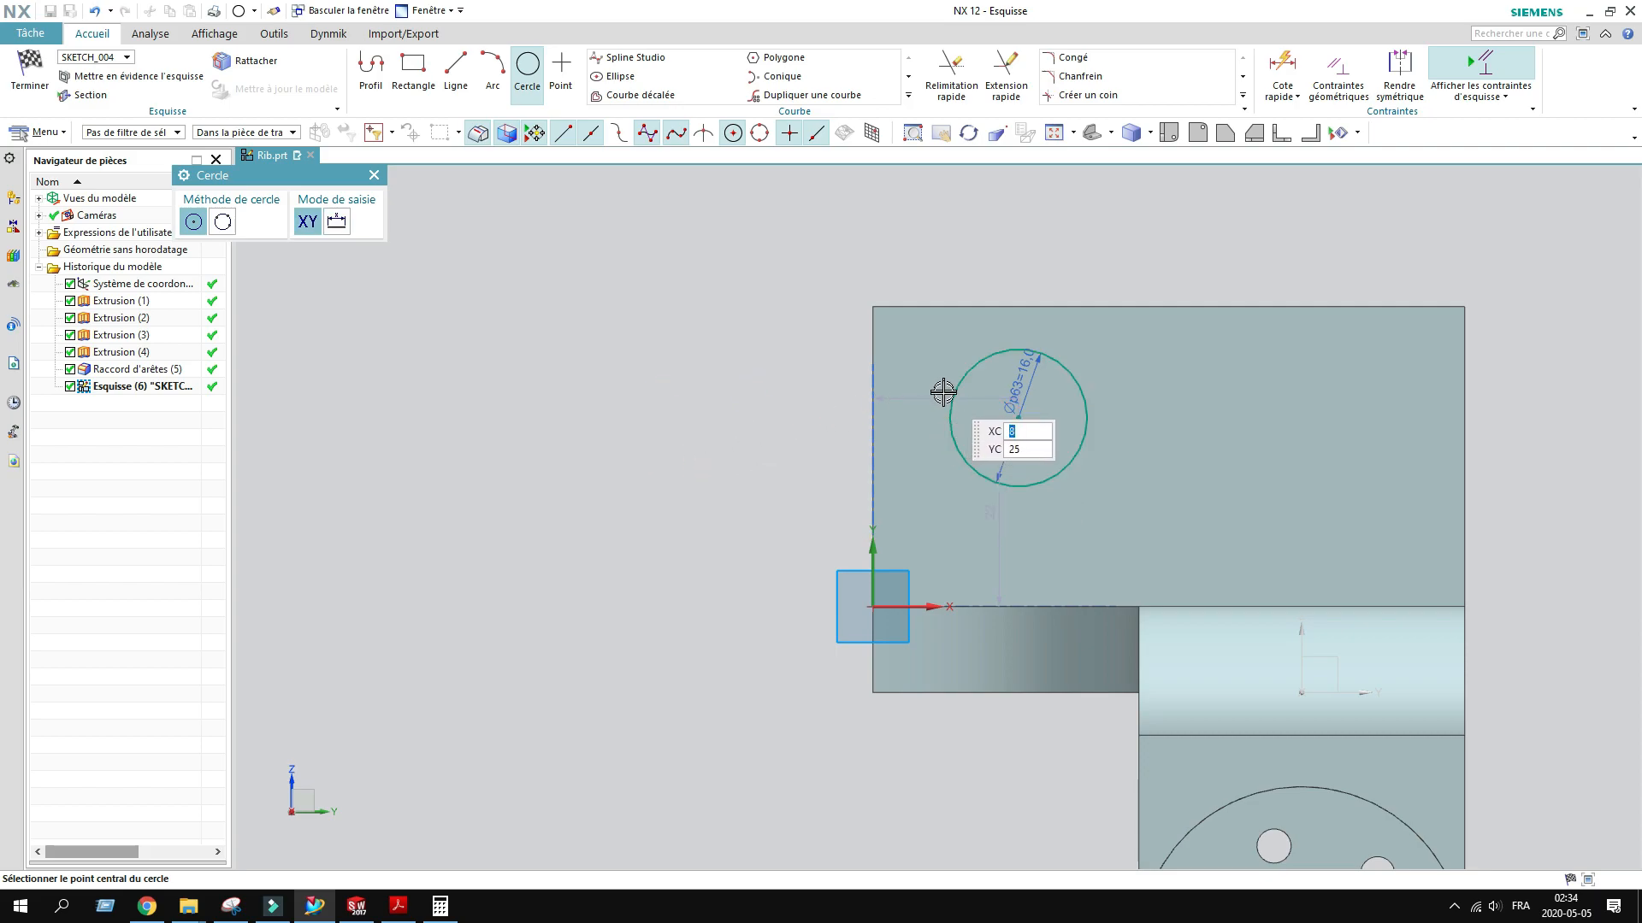
pyautogui.press('Escape')
# Step: Set the horizontal distance from the plate's narrow outer edge to the circle's centre to 22 mm
pyautogui.moveTo(916, 398)
pyautogui.mouseDown()
pyautogui.moveTo(916, 275)
pyautogui.moveTo(935, 265)
pyautogui.moveTo(942, 282)
pyautogui.mouseUp()
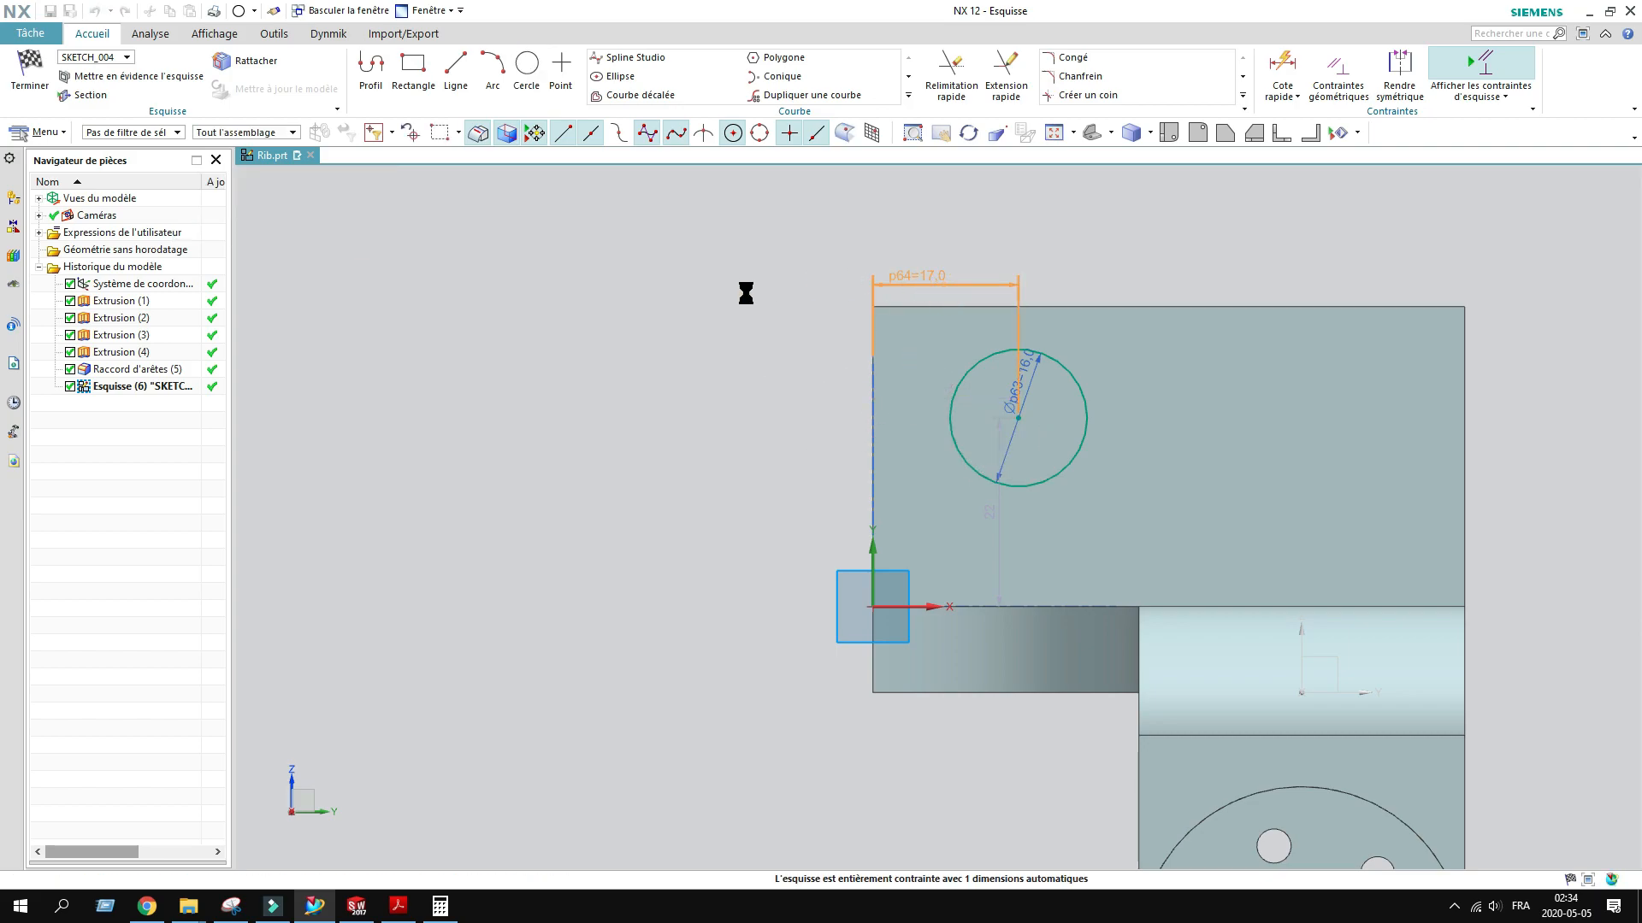
pyautogui.press('Return')
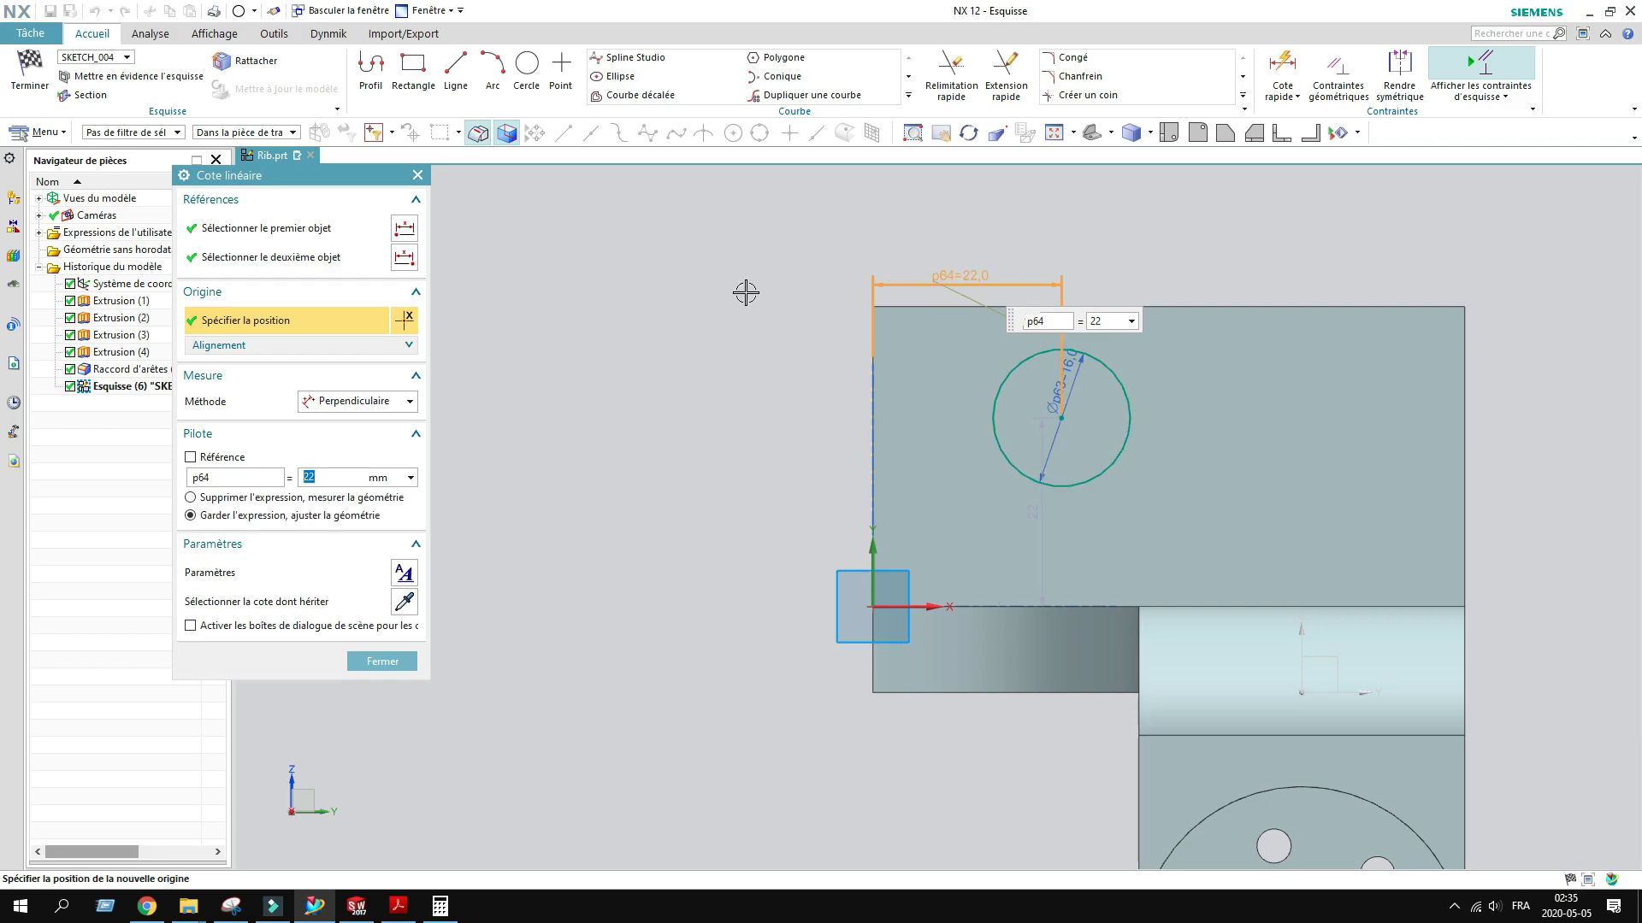
pyautogui.click(1037, 514)
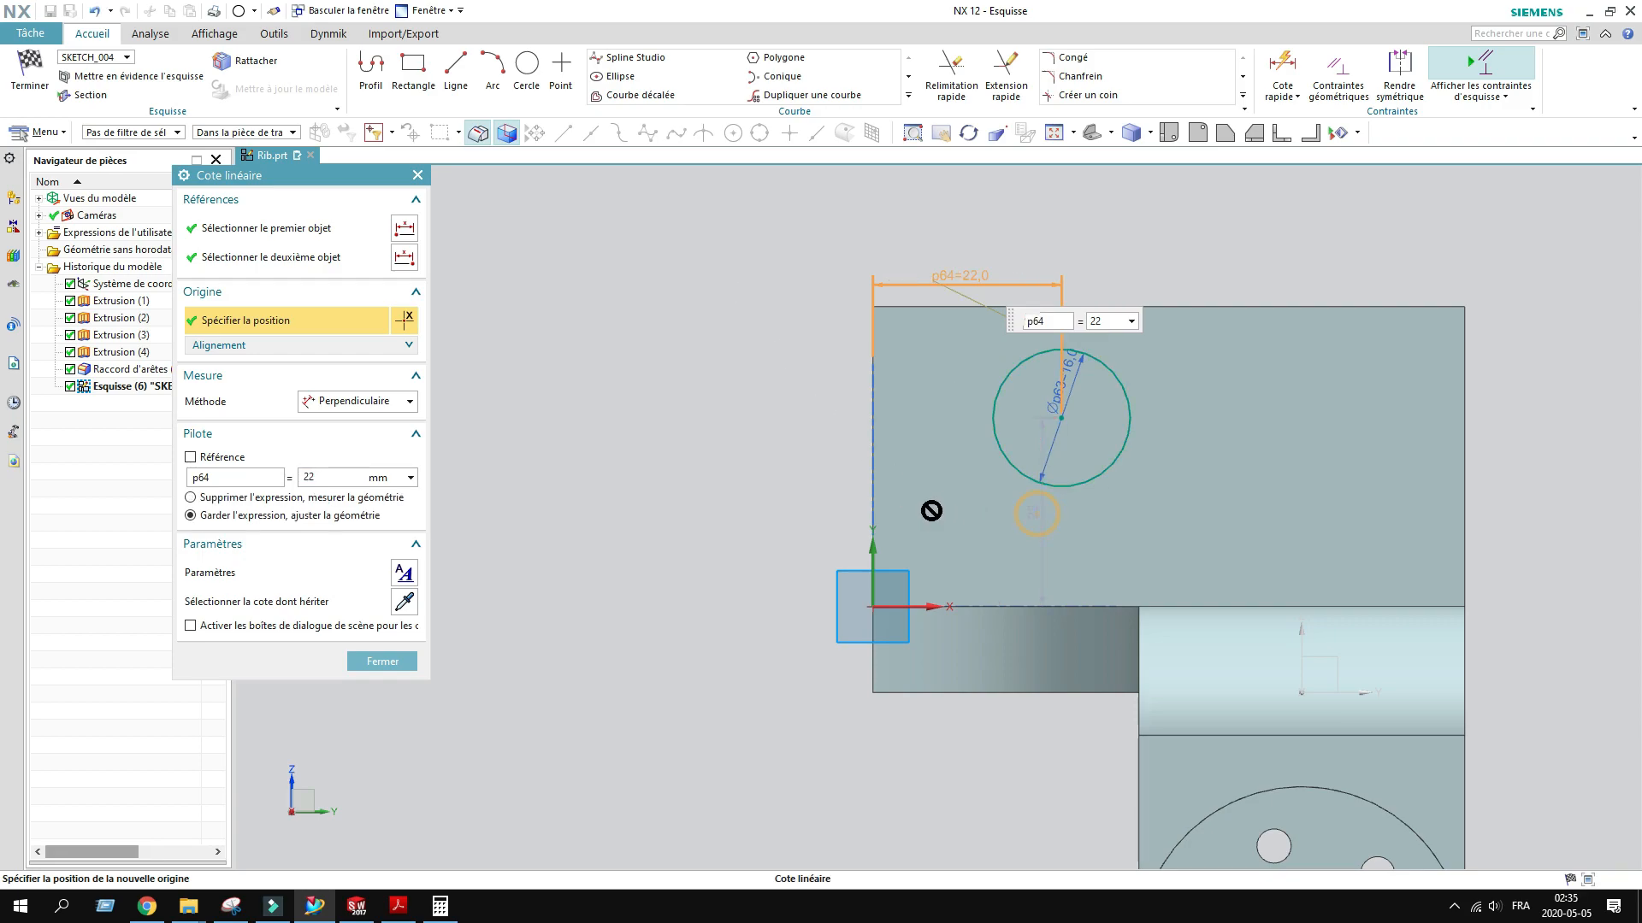
pyautogui.middleClick(773, 512)
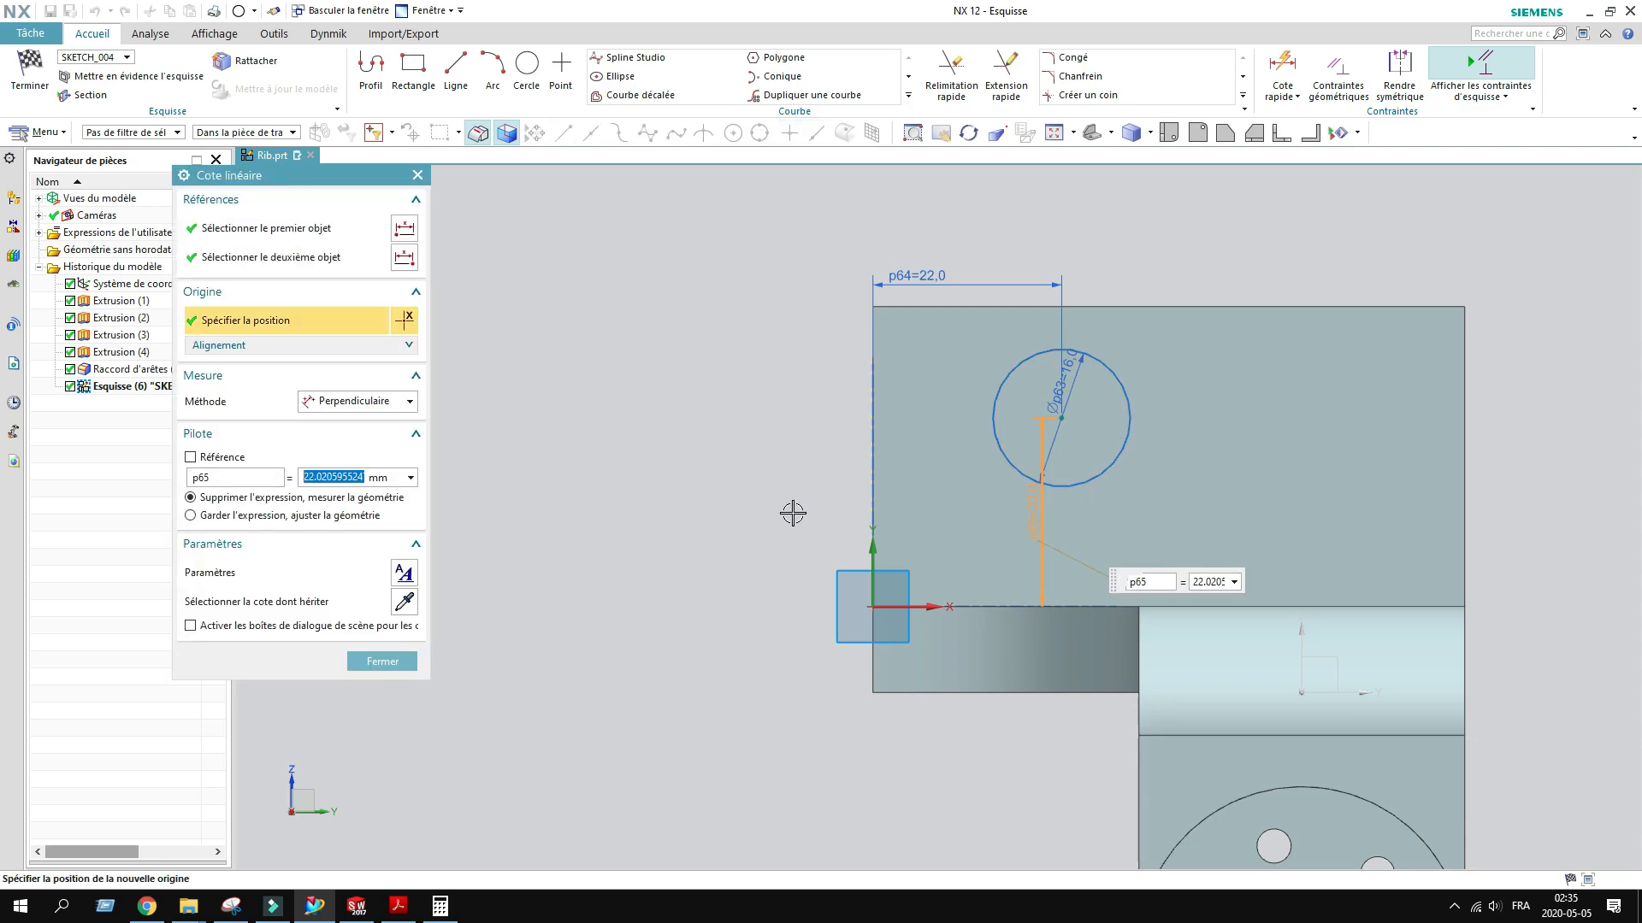
pyautogui.middleClick(792, 513)
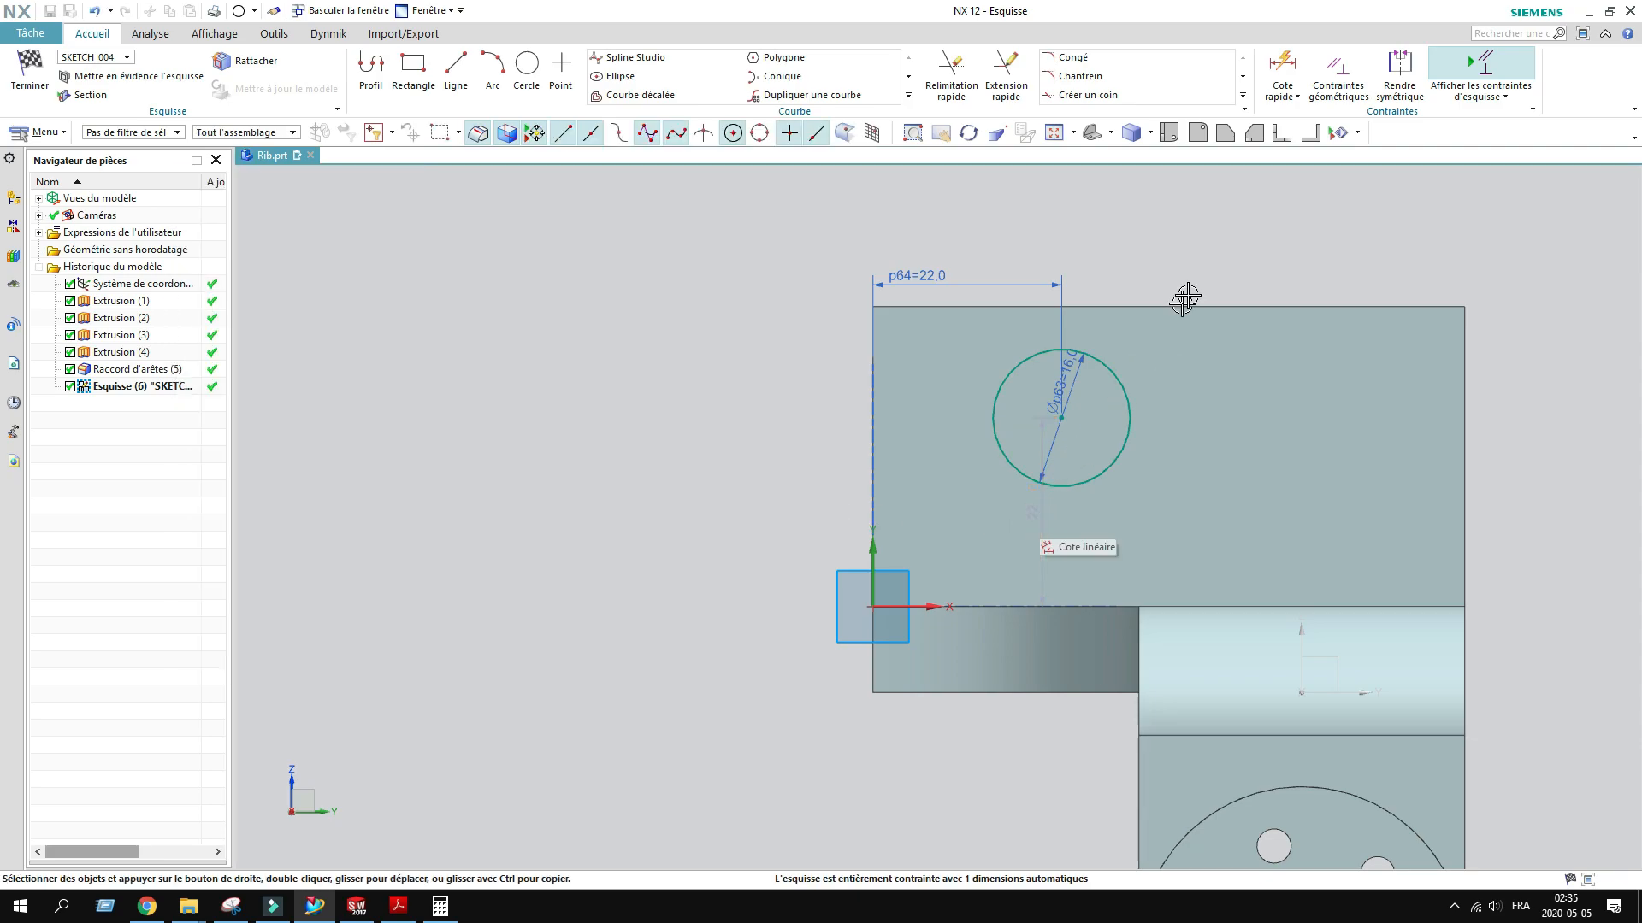
# Step: Dimension the circle's centre 18 mm below the plate's upper edge and move the 22 mm dimension farther above the plate
pyautogui.click(1287, 72)
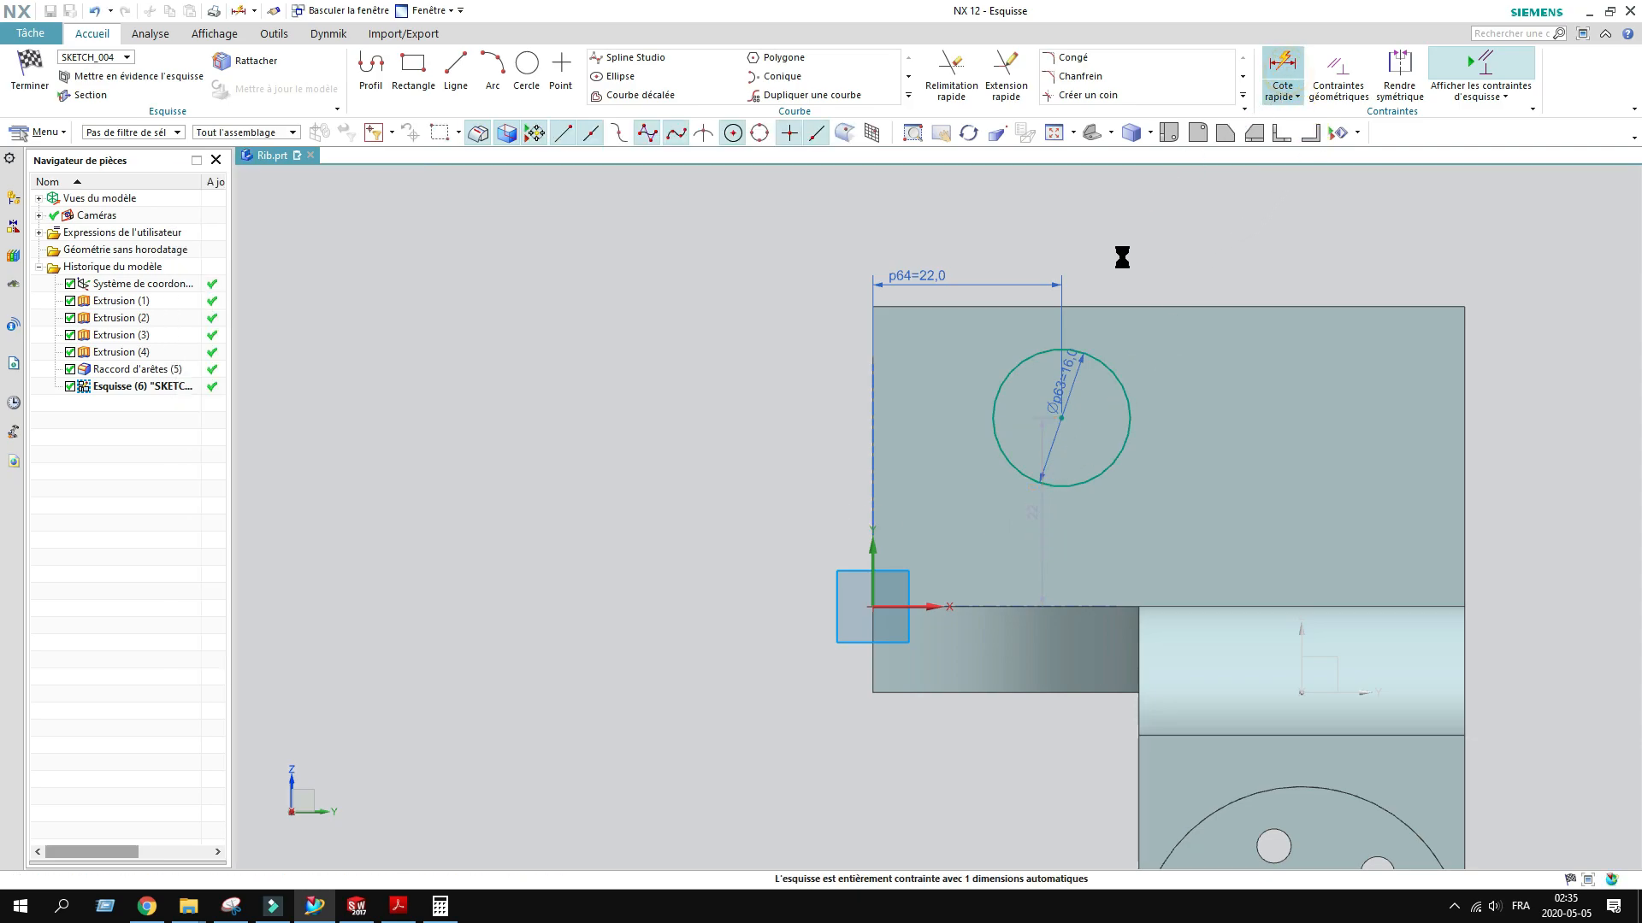
pyautogui.click(1063, 413)
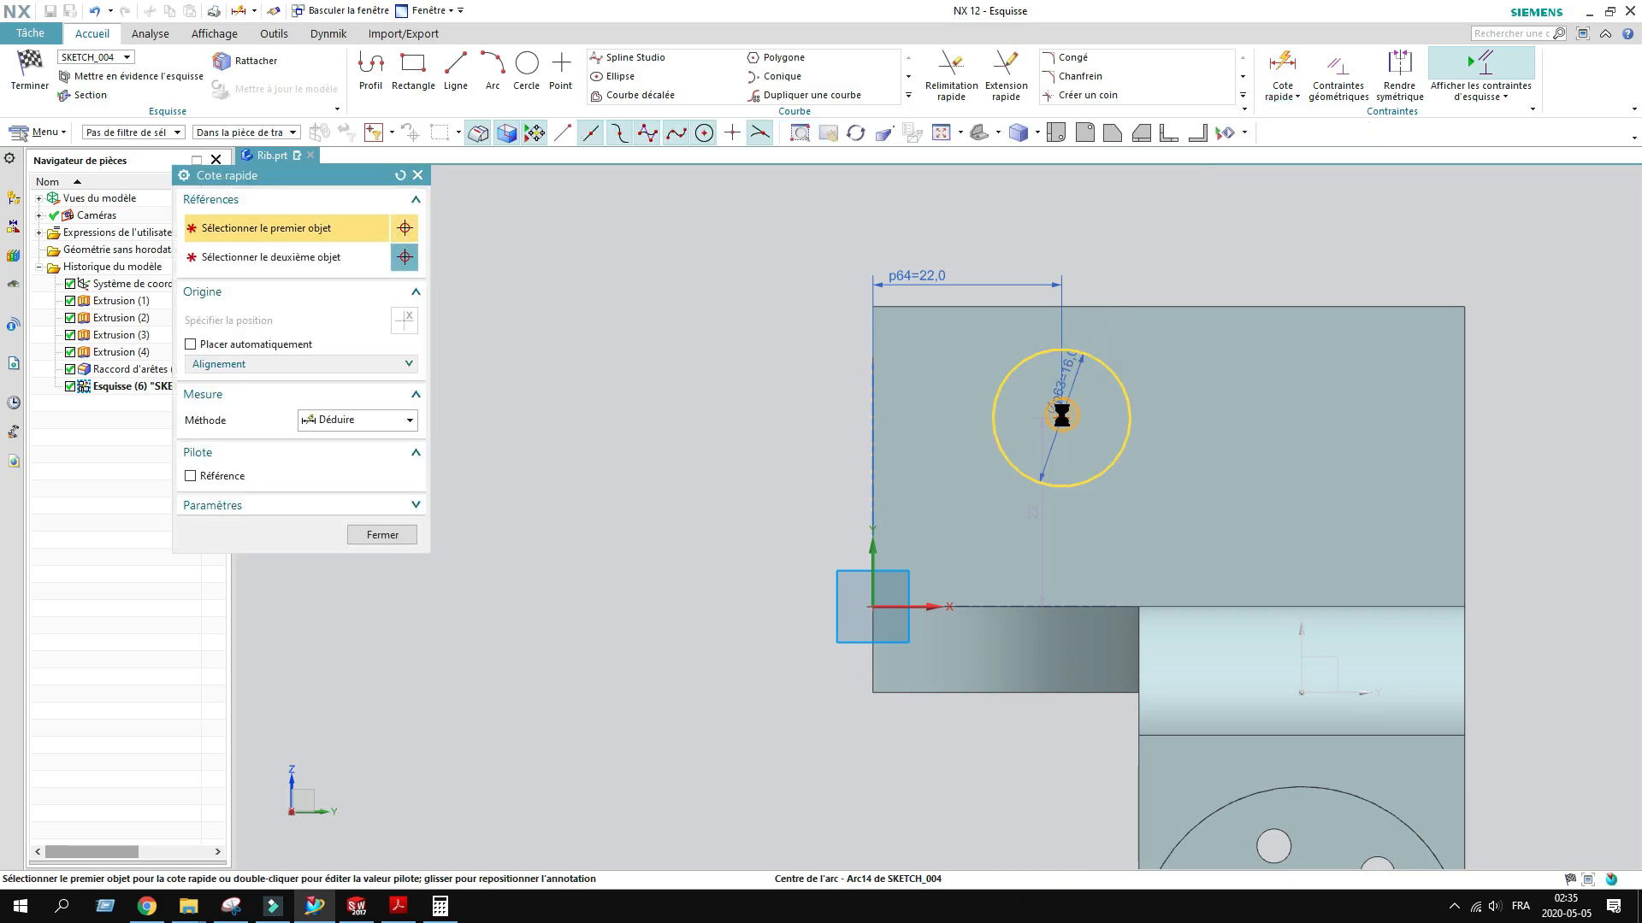
pyautogui.click(956, 308)
pyautogui.click(794, 355)
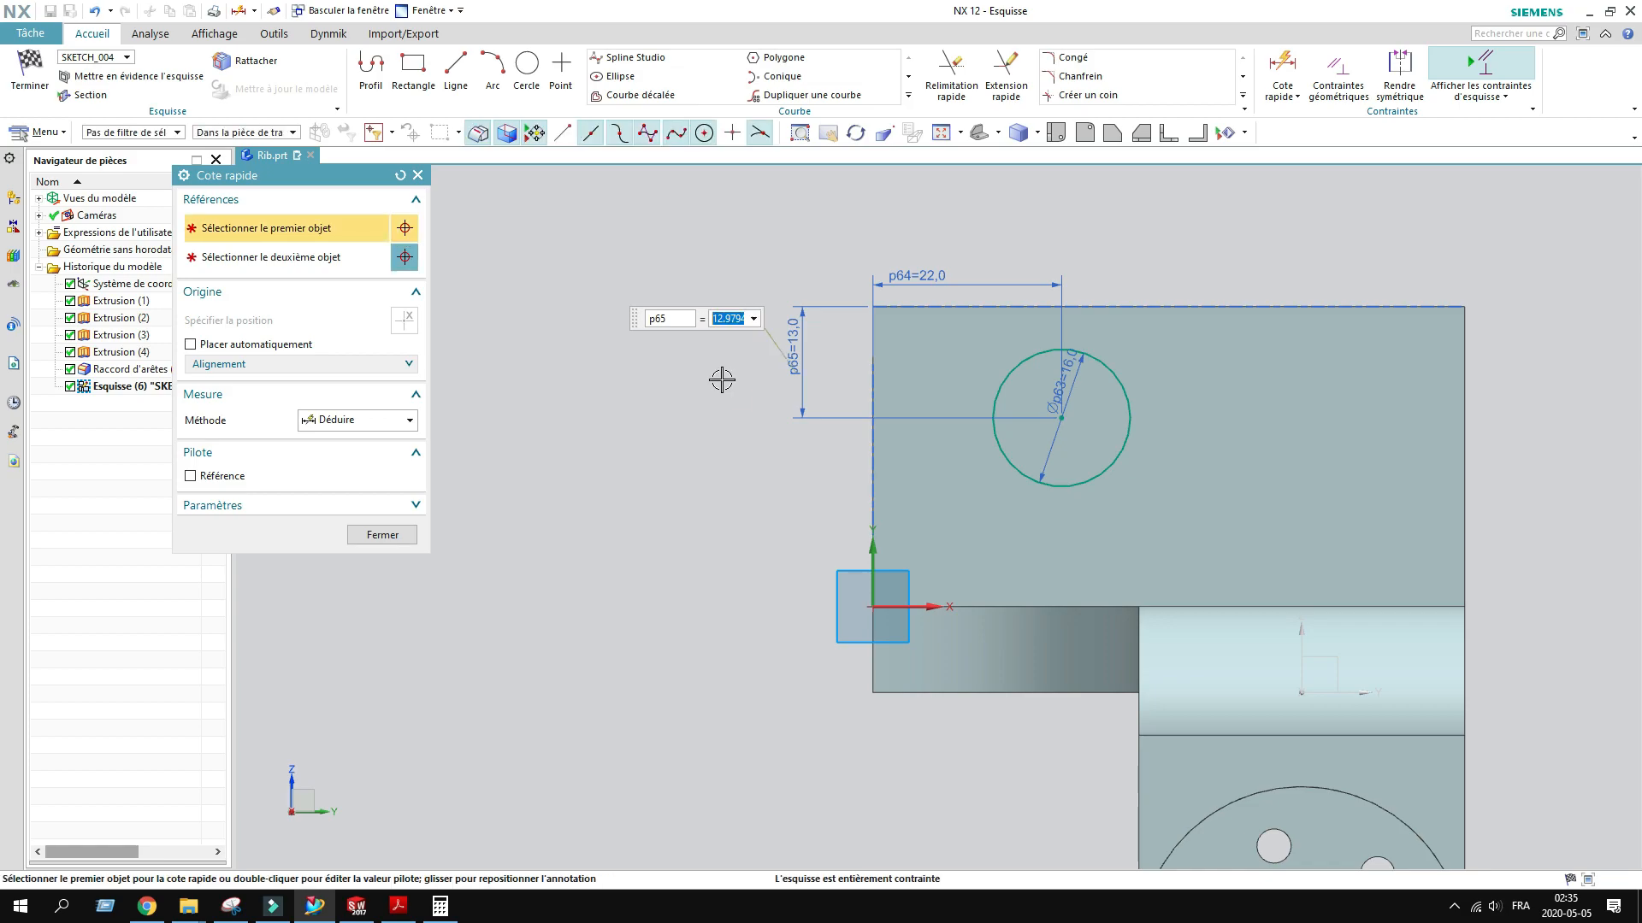
pyautogui.press('Escape')
pyautogui.click(675, 451)
pyautogui.moveTo(916, 324); pyautogui.dragTo(955, 256)
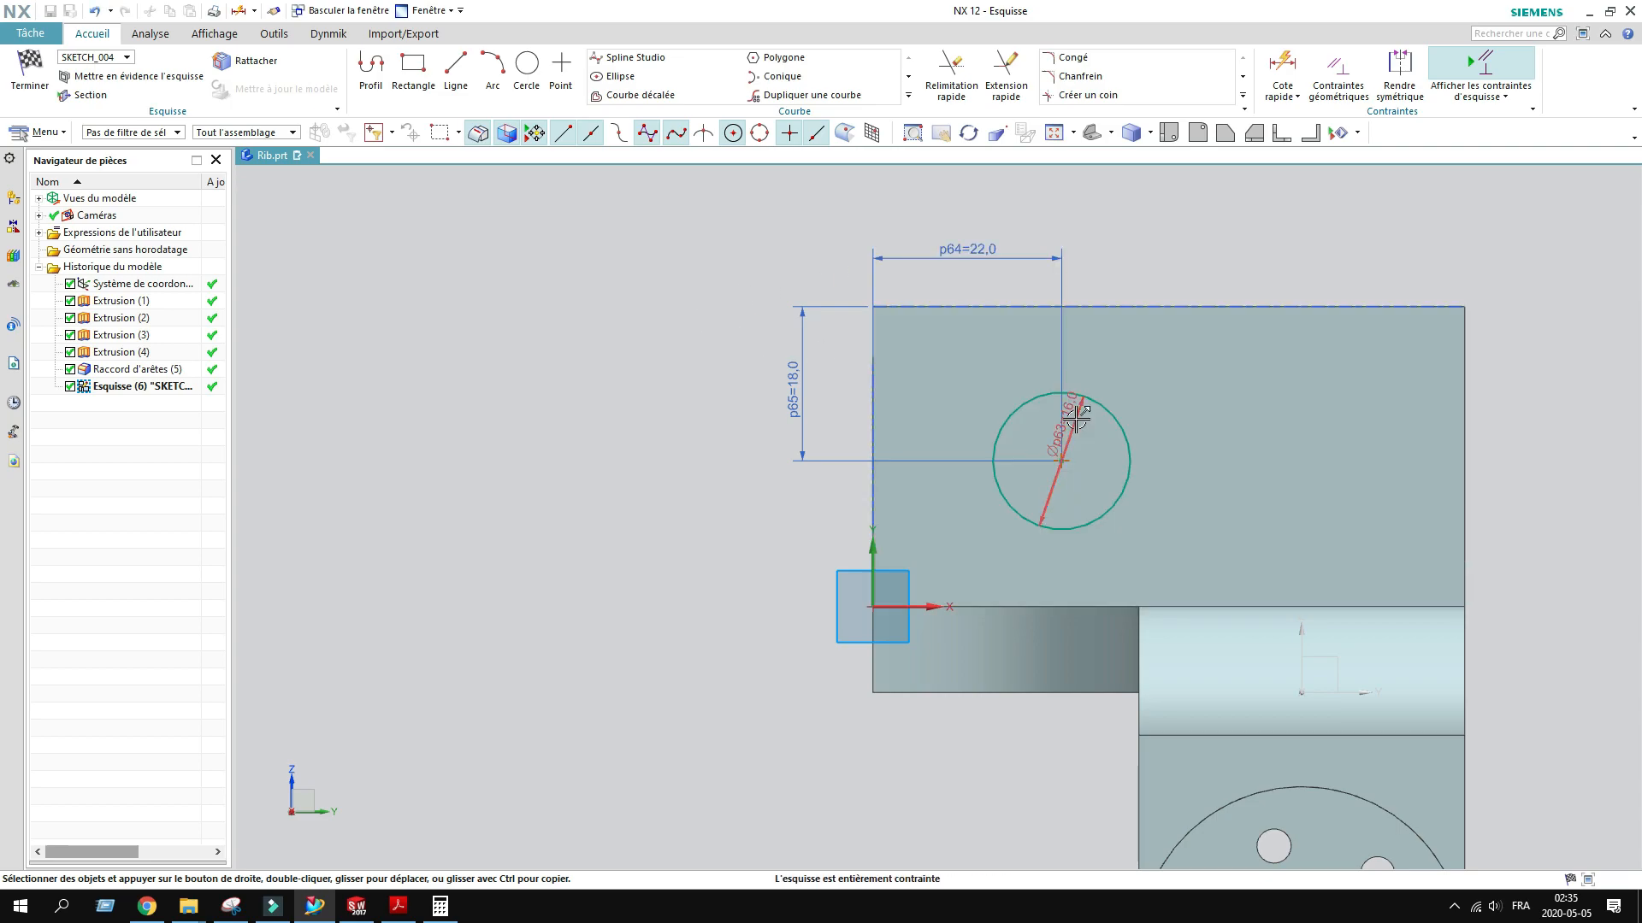
# Step: Finish the sketch, extrude the circle from 0 to 31 mm as a subtraction from the bracket, and save the part
pyautogui.click(30, 72)
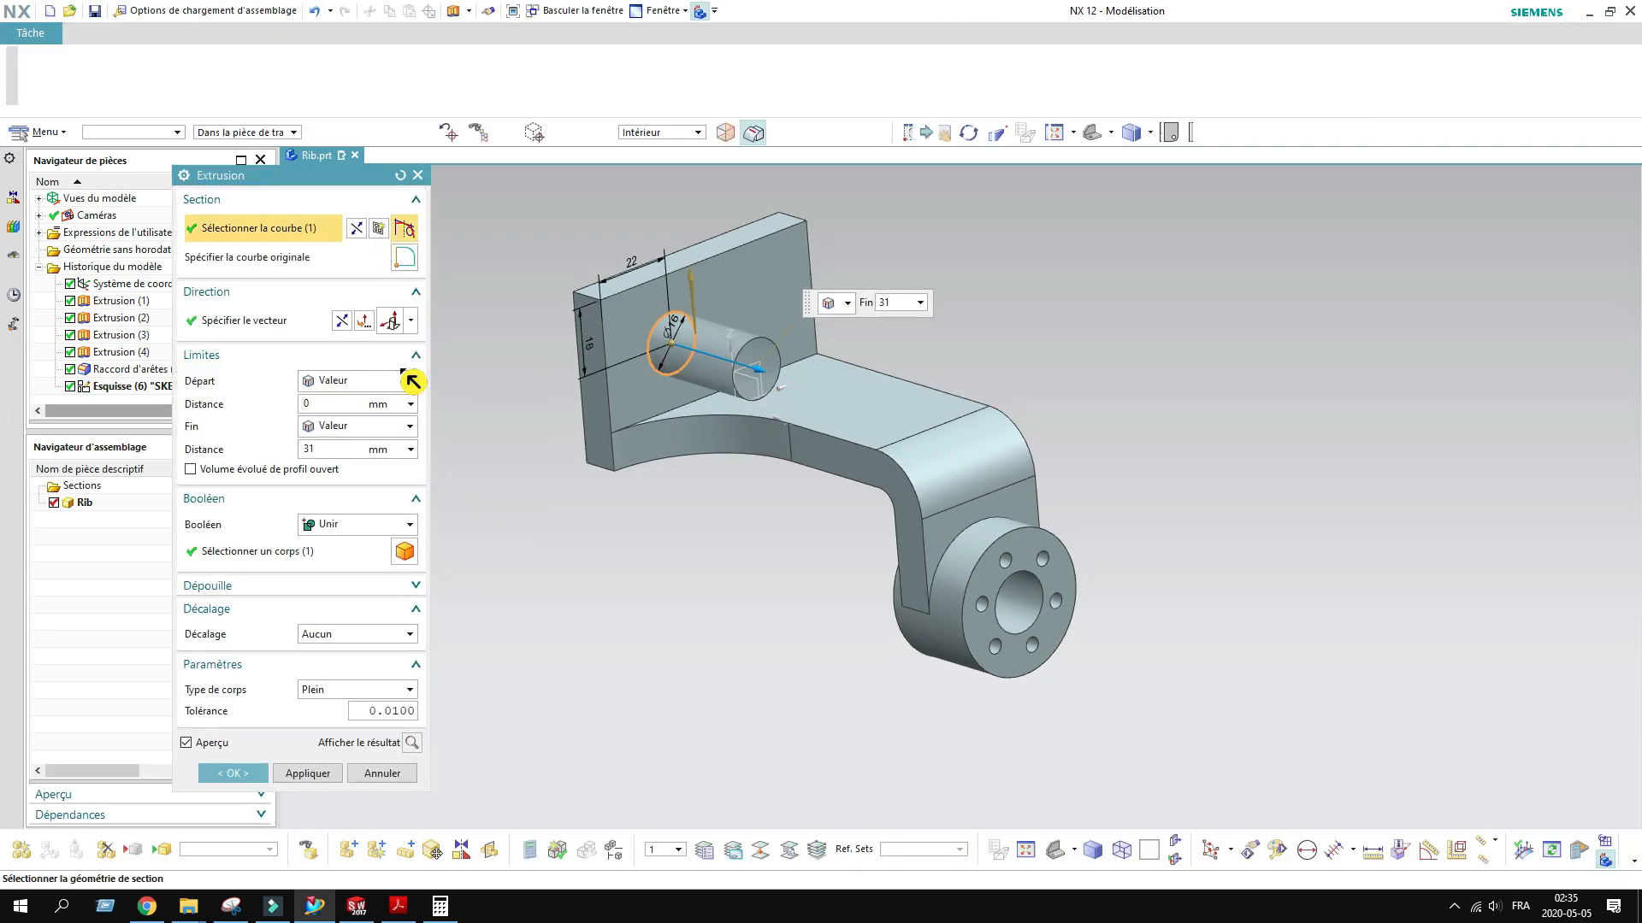
pyautogui.click(393, 535)
pyautogui.click(342, 590)
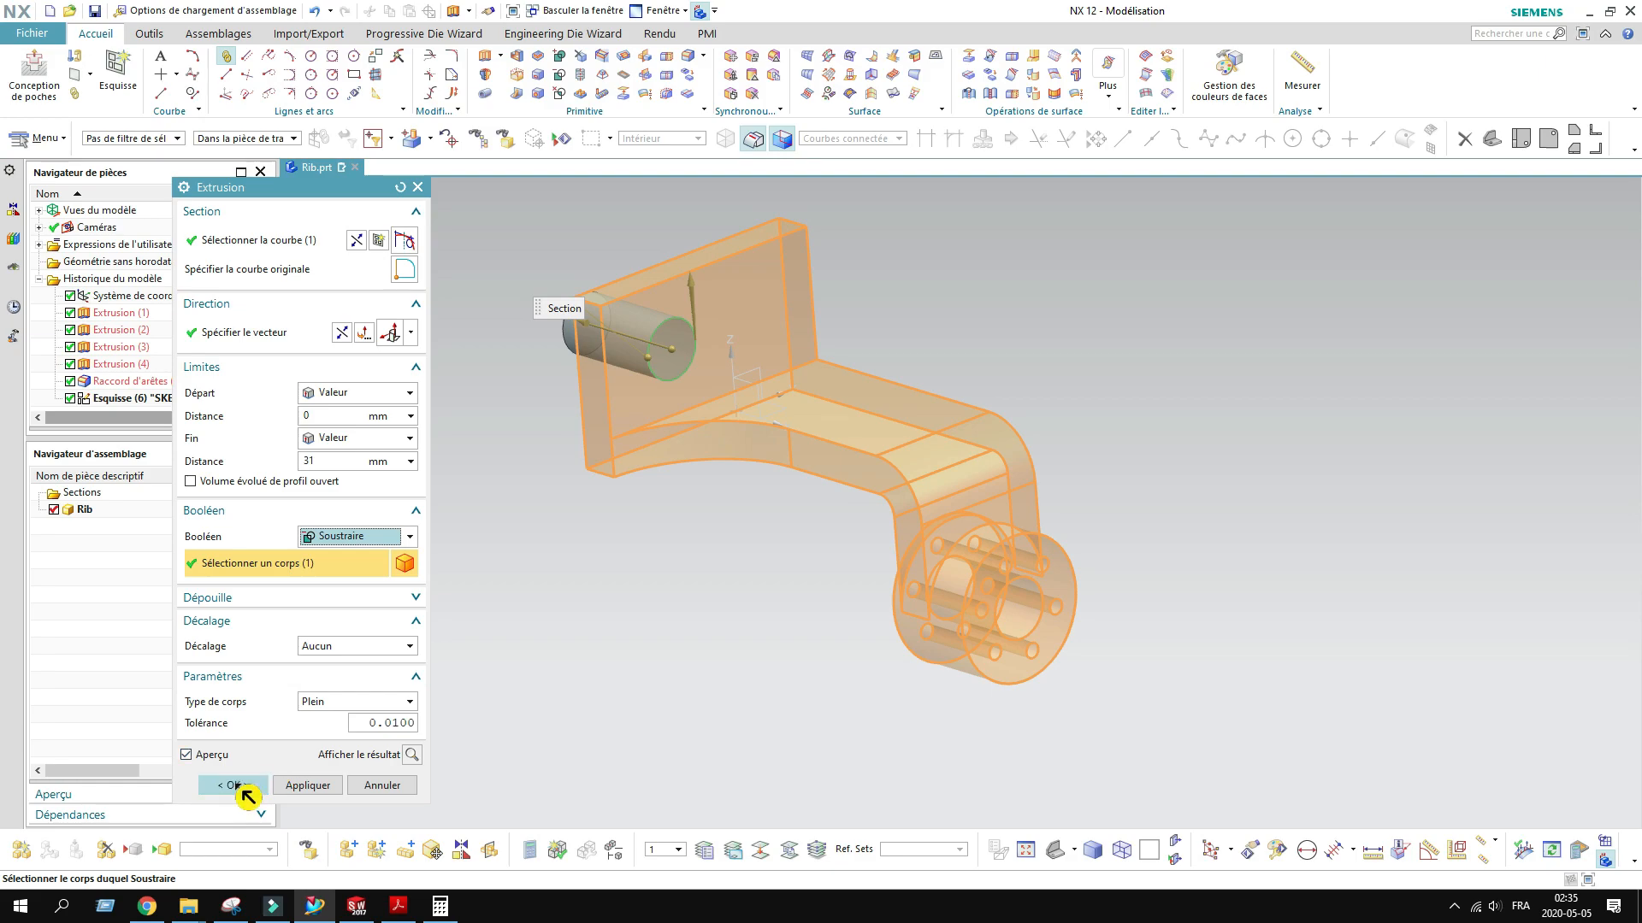
pyautogui.click(232, 785)
pyautogui.click(94, 10)
# Step: Compare the bracket with RIB.pdf, inspect it from the flange end and in a 3D view, and save the part
pyautogui.click(398, 906)
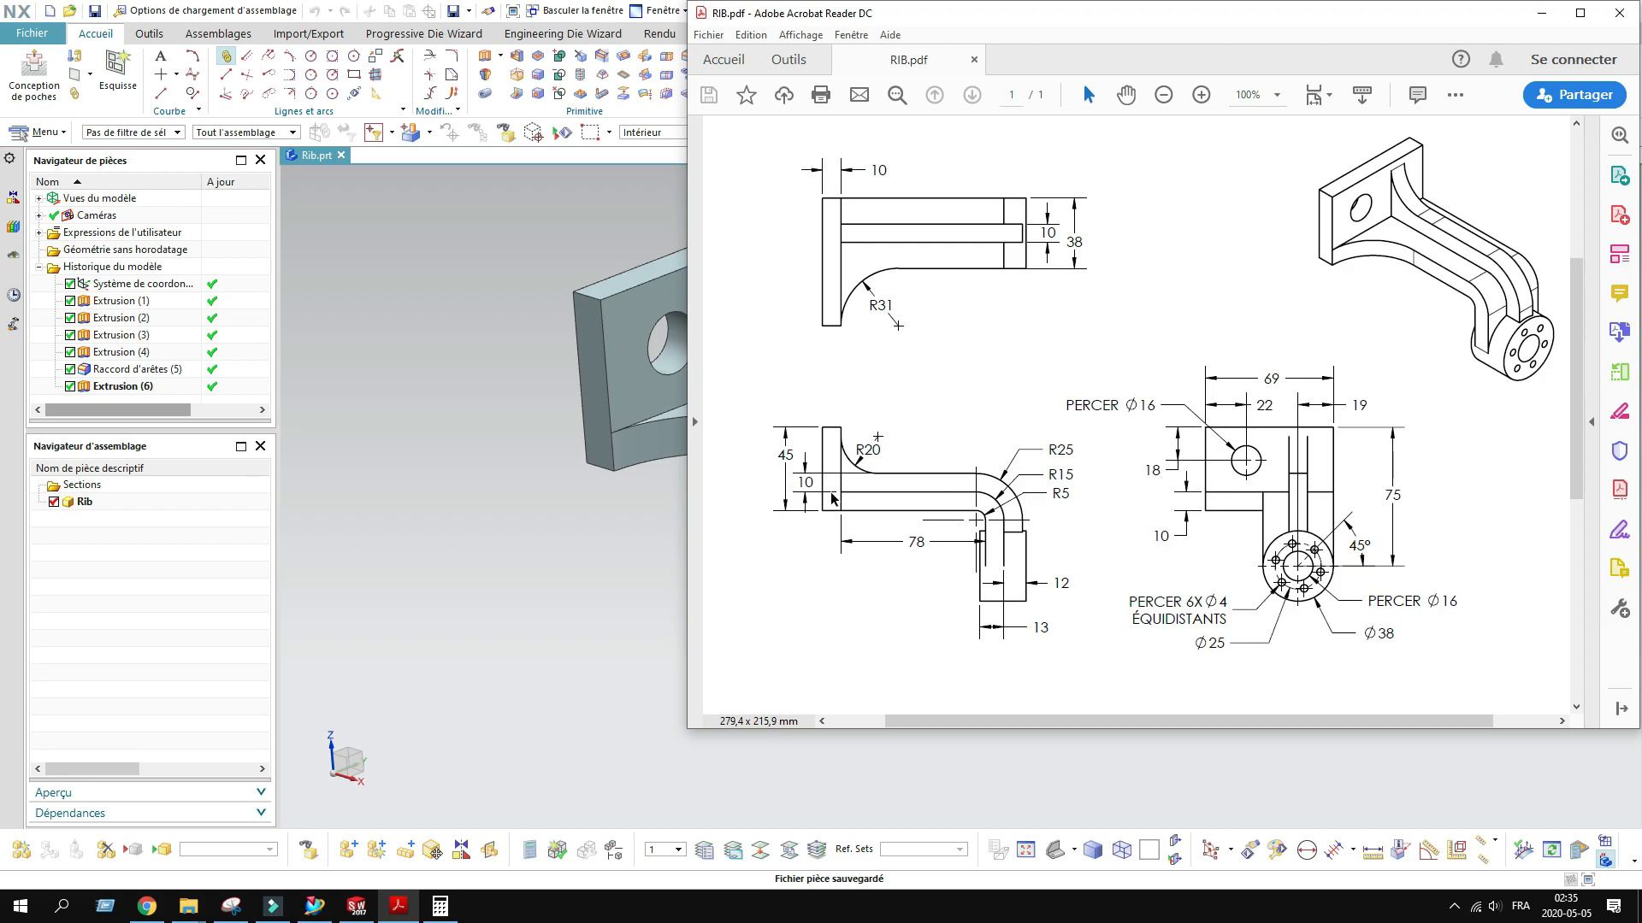
pyautogui.click(1541, 13)
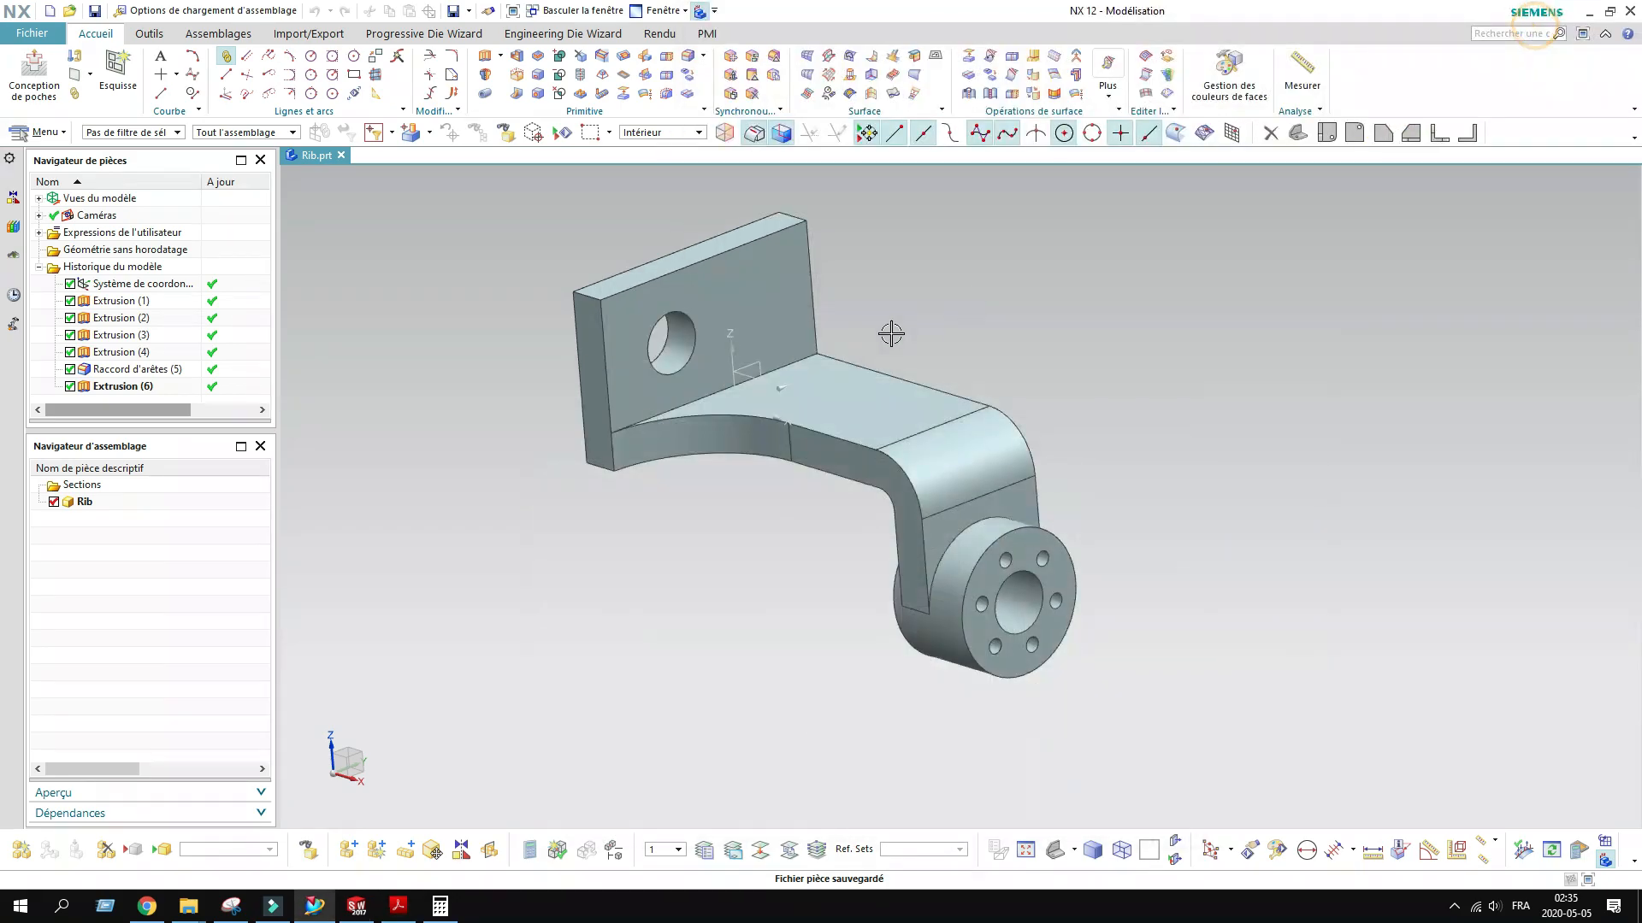
pyautogui.moveTo(713, 501); pyautogui.dragTo(656, 510, button='middle')
pyautogui.scroll(-1, 656, 511)
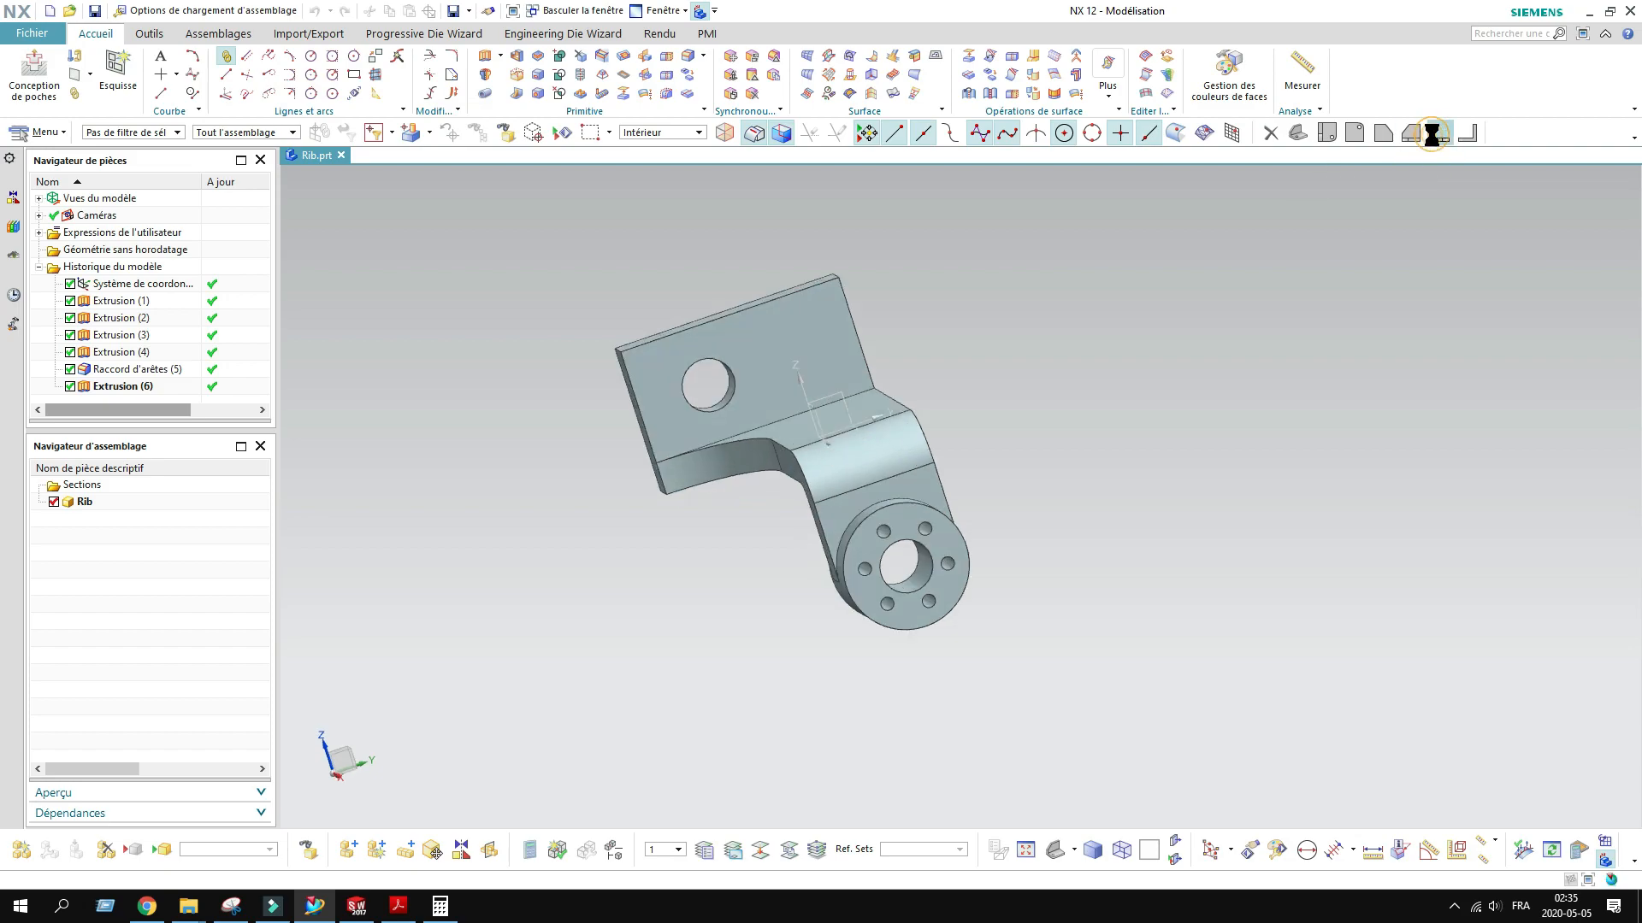
pyautogui.click(1424, 142)
pyautogui.click(1423, 141)
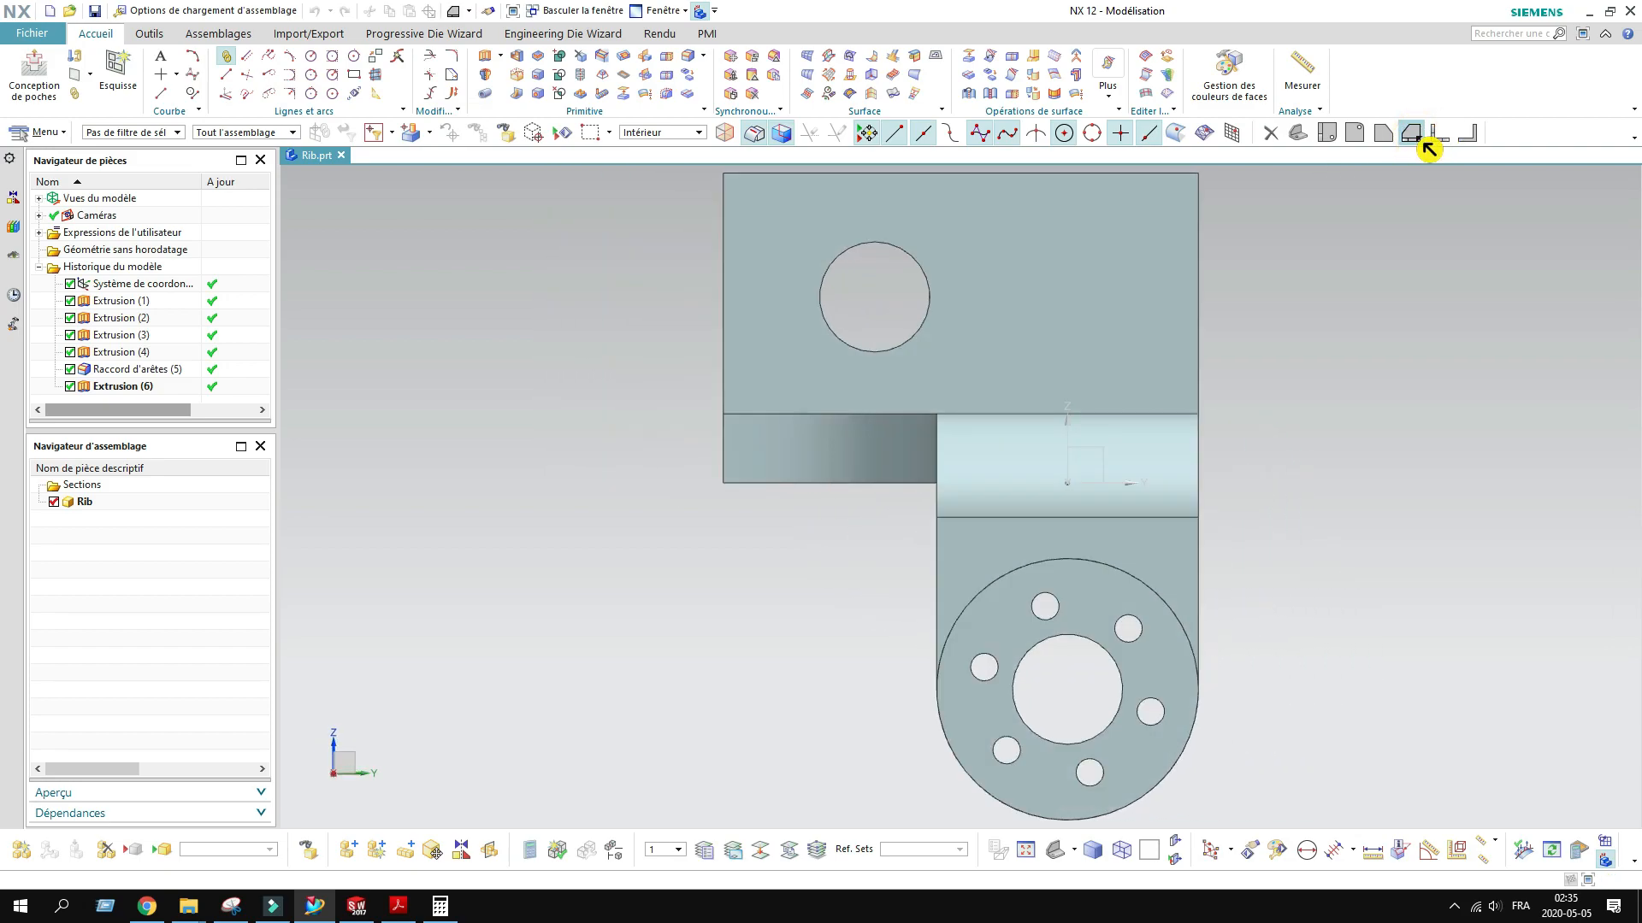
pyautogui.moveTo(1119, 265); pyautogui.dragTo(1016, 357, button='middle')
pyautogui.scroll(-2, 1066, 346)
pyautogui.hotkey('ctrl', 's')
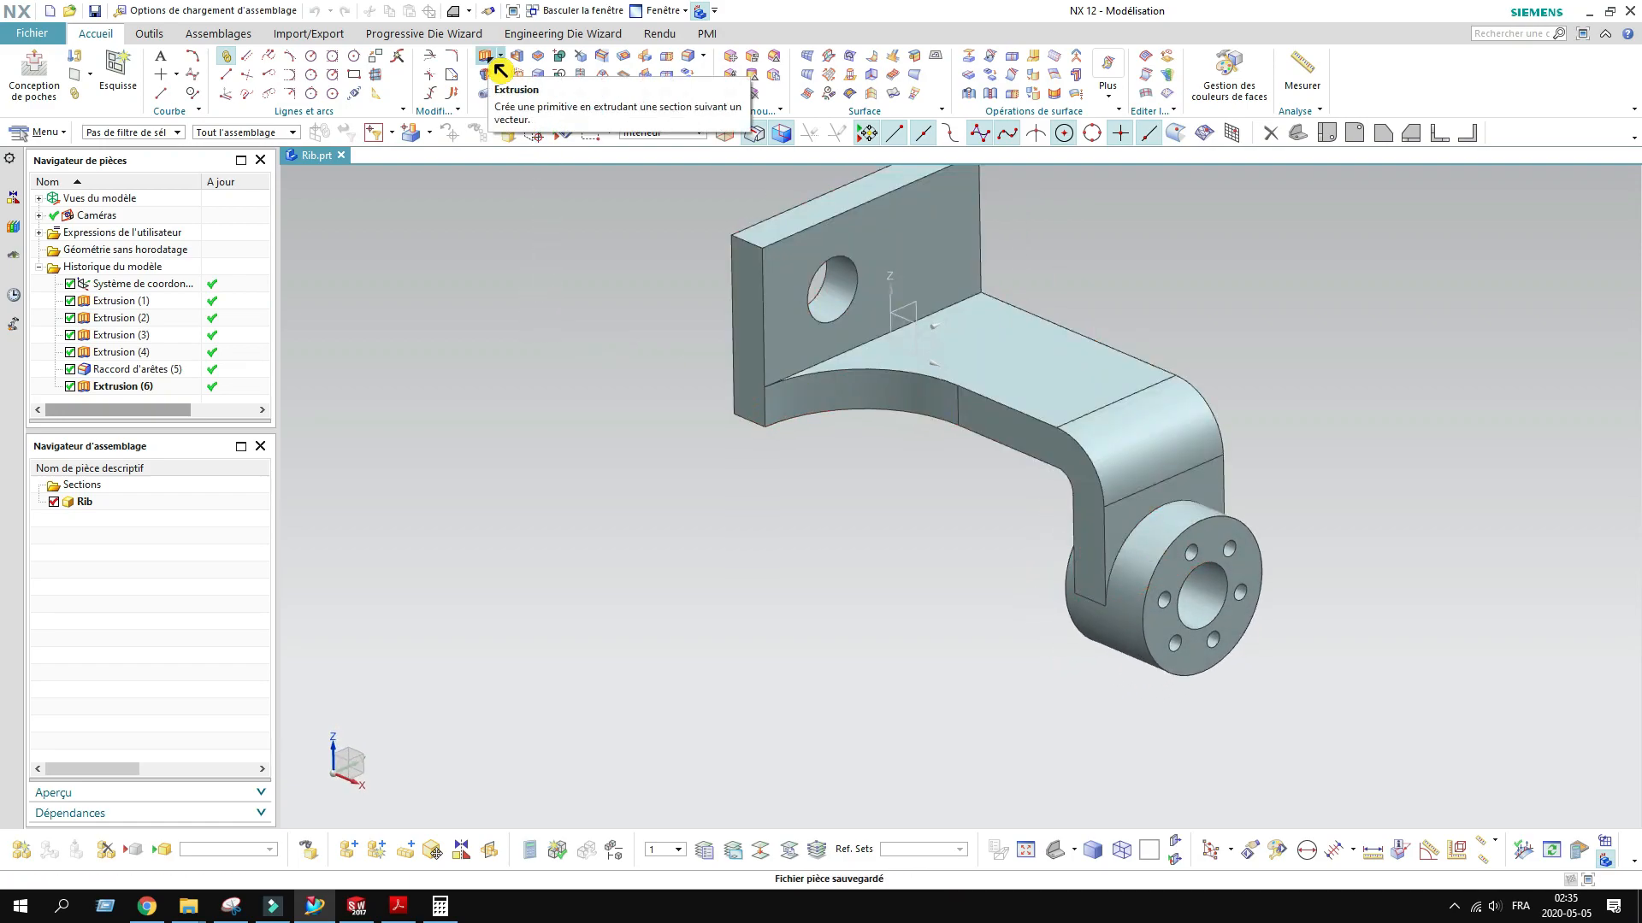
# Step: Create a sketch on the vertical XZ datum plane running lengthwise through the bracket
pyautogui.click(118, 67)
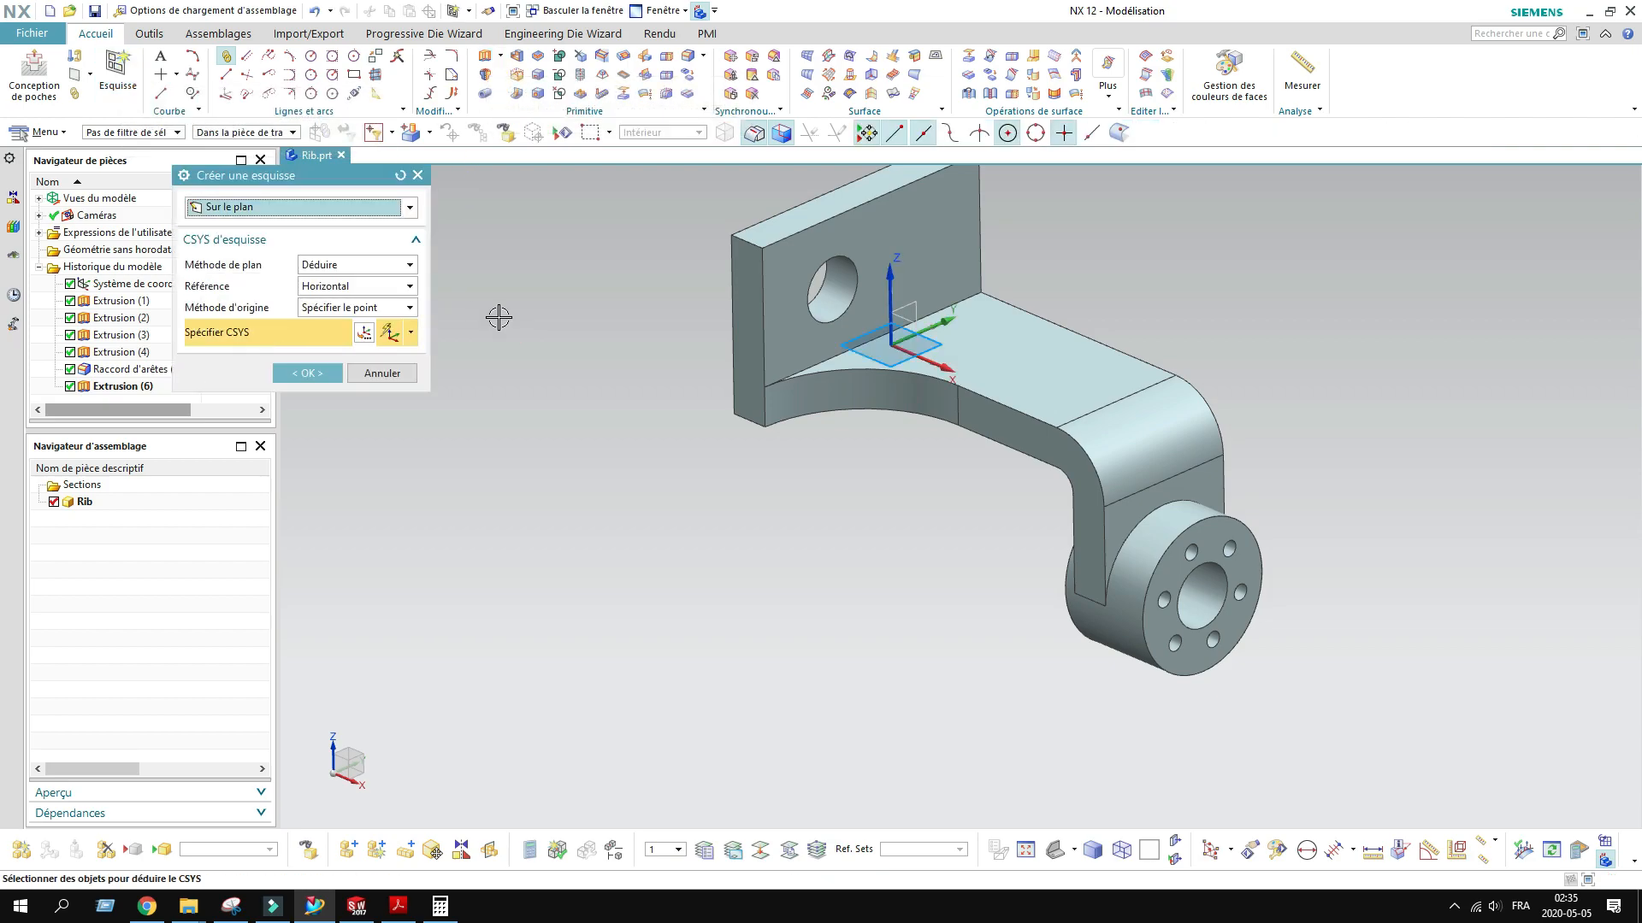
pyautogui.click(914, 323)
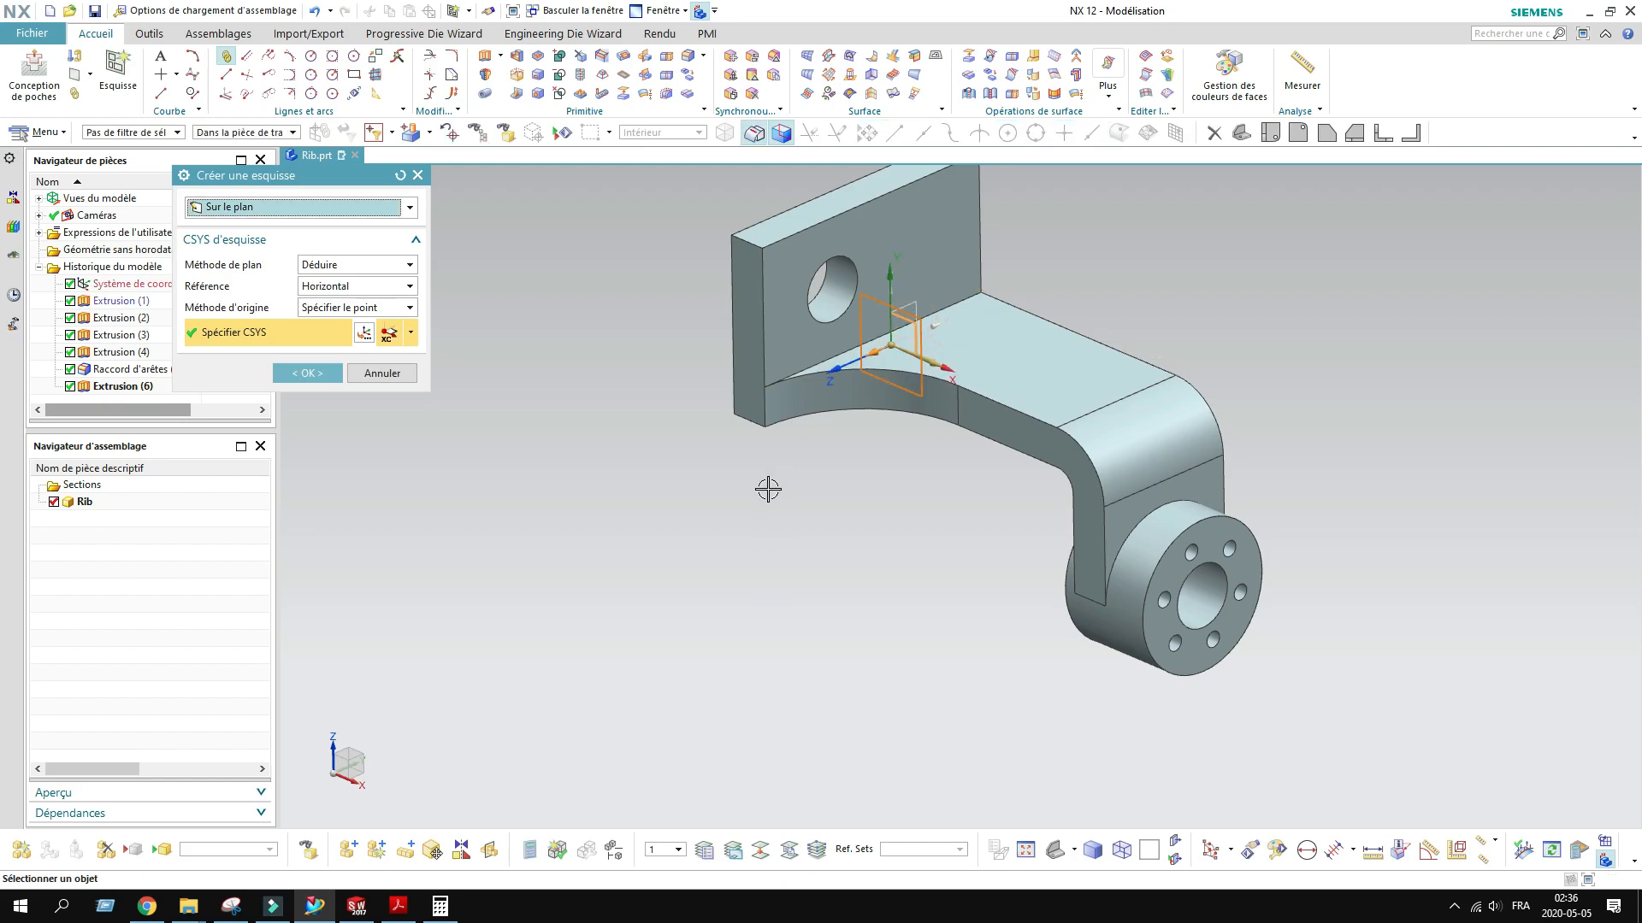
pyautogui.click(308, 373)
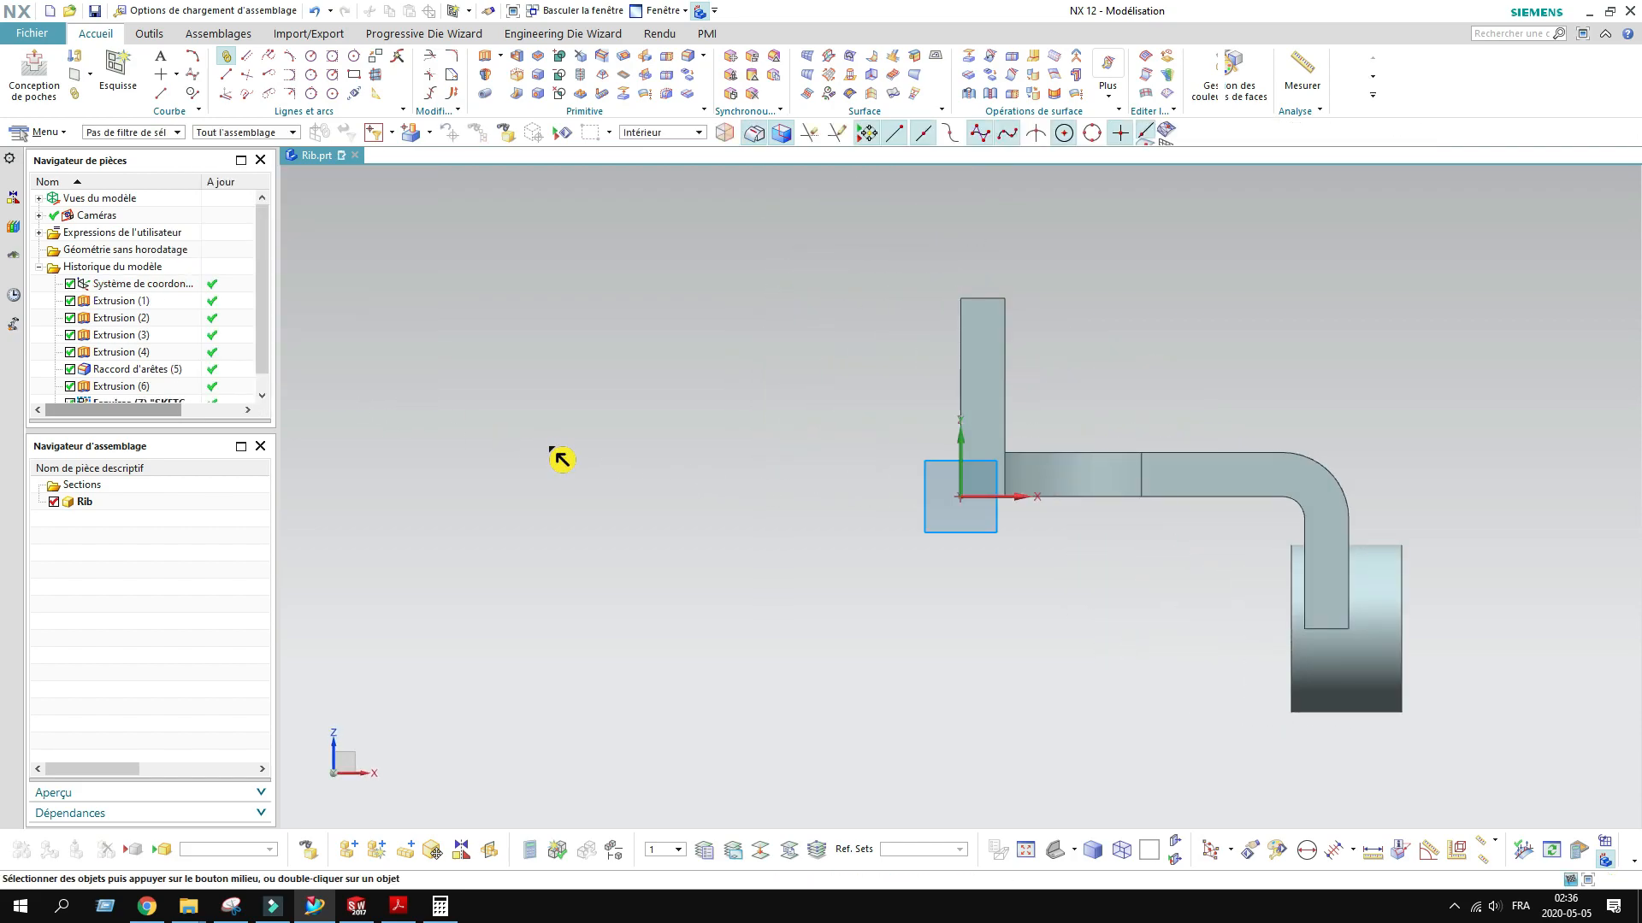
pyautogui.click(1375, 115)
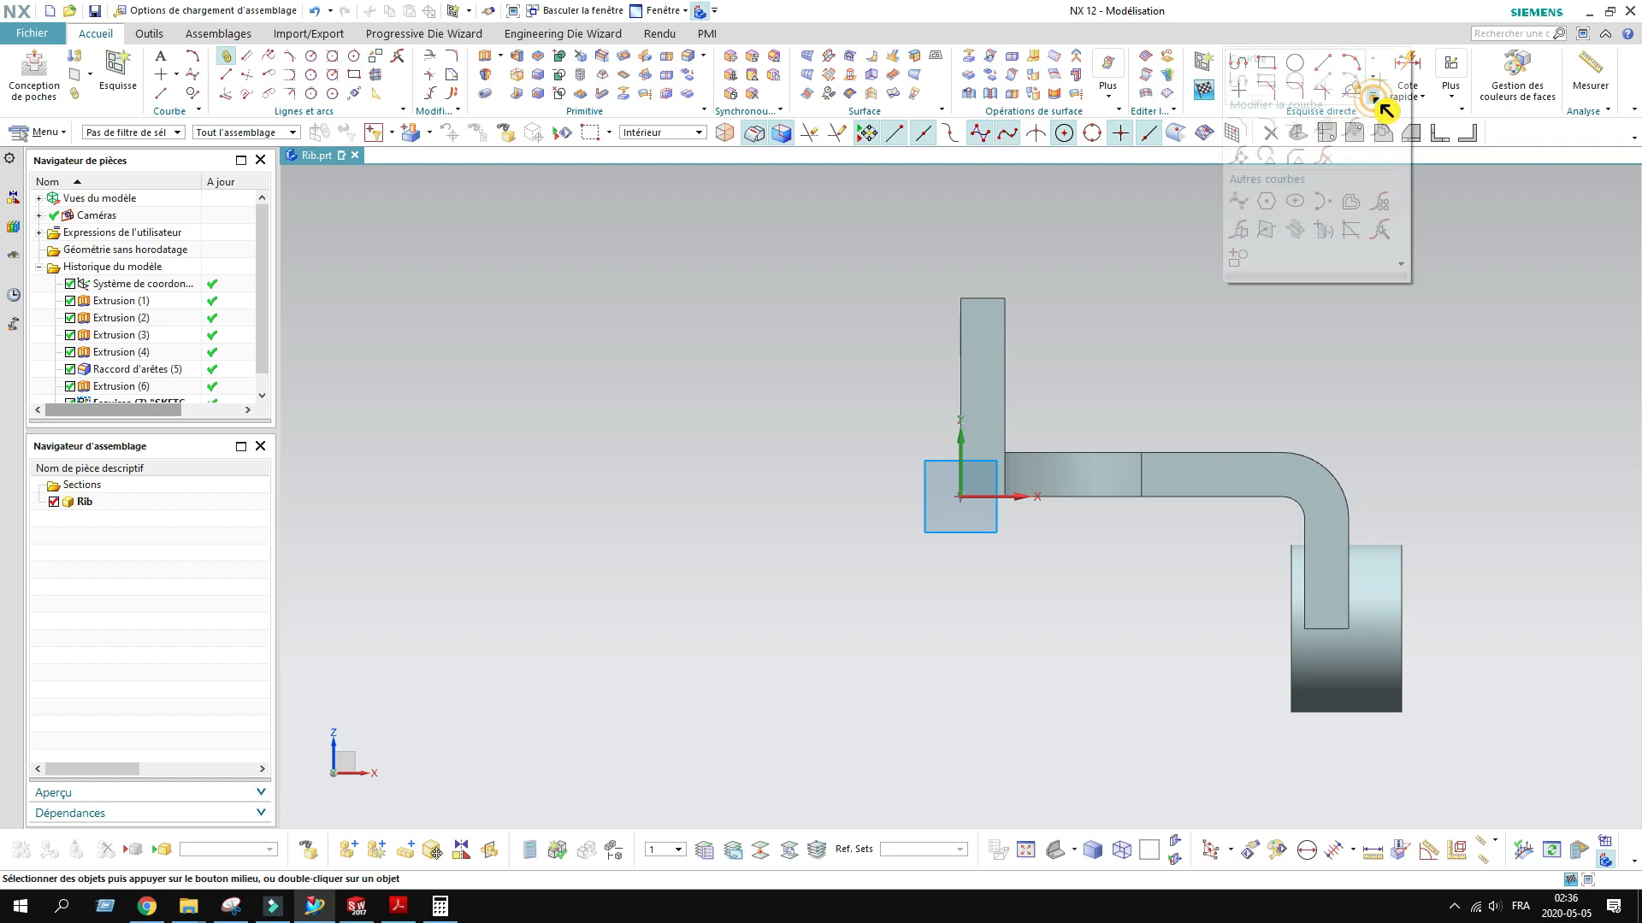
pyautogui.click(1322, 229)
pyautogui.press('Escape')
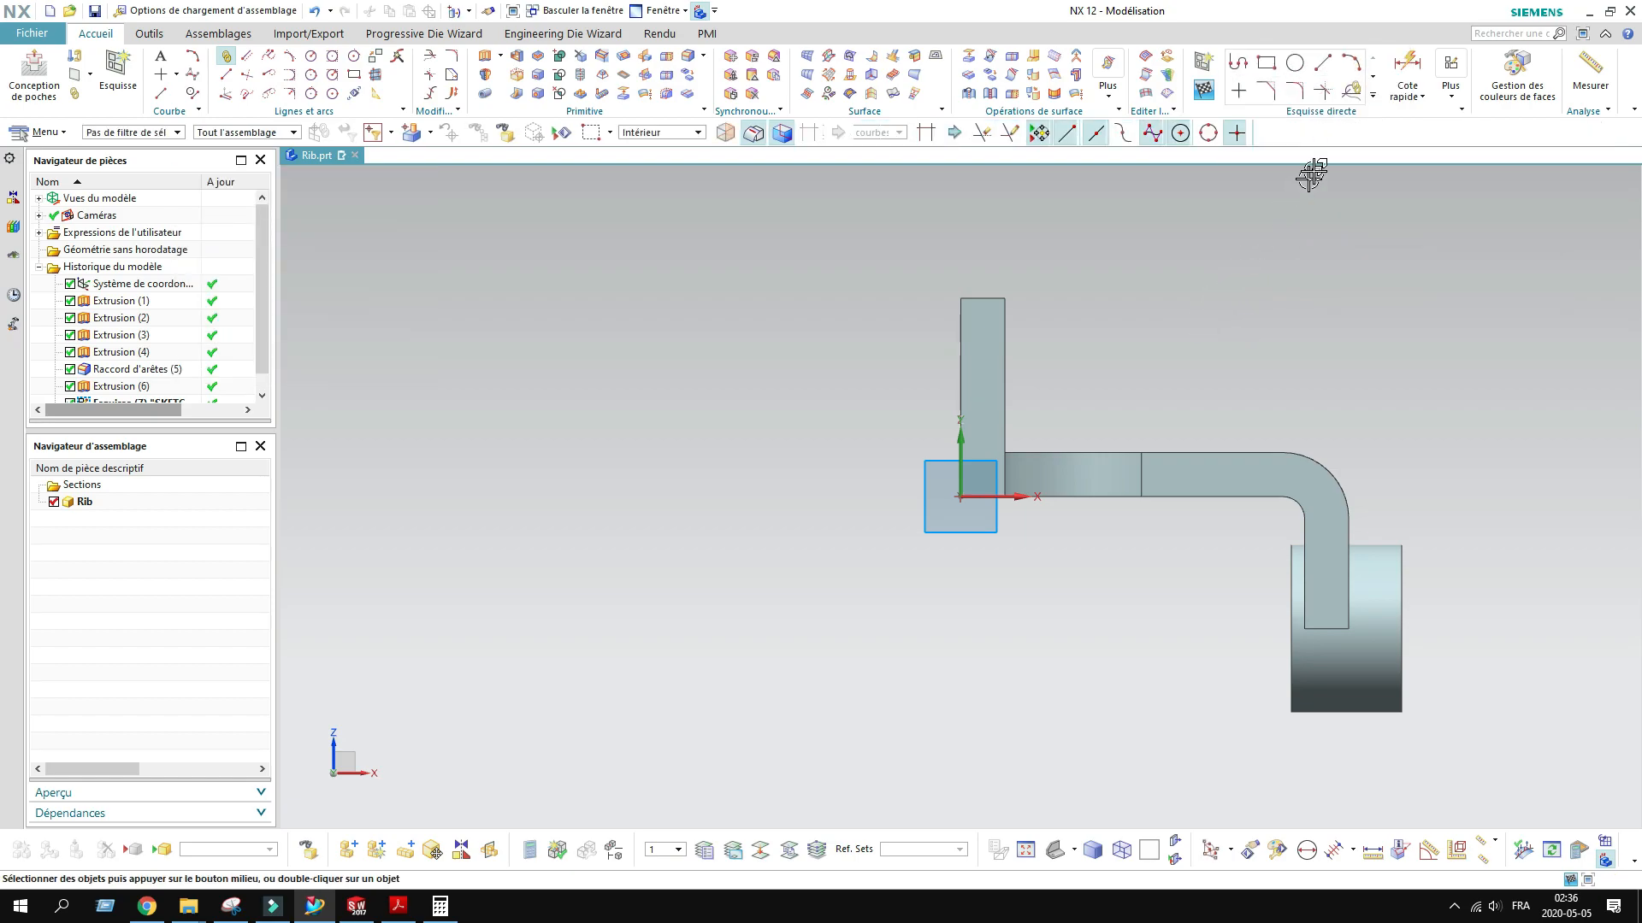
# Step: Start an offset curve in the sketch and check the rib's height in RIB.pdf
pyautogui.click(1374, 98)
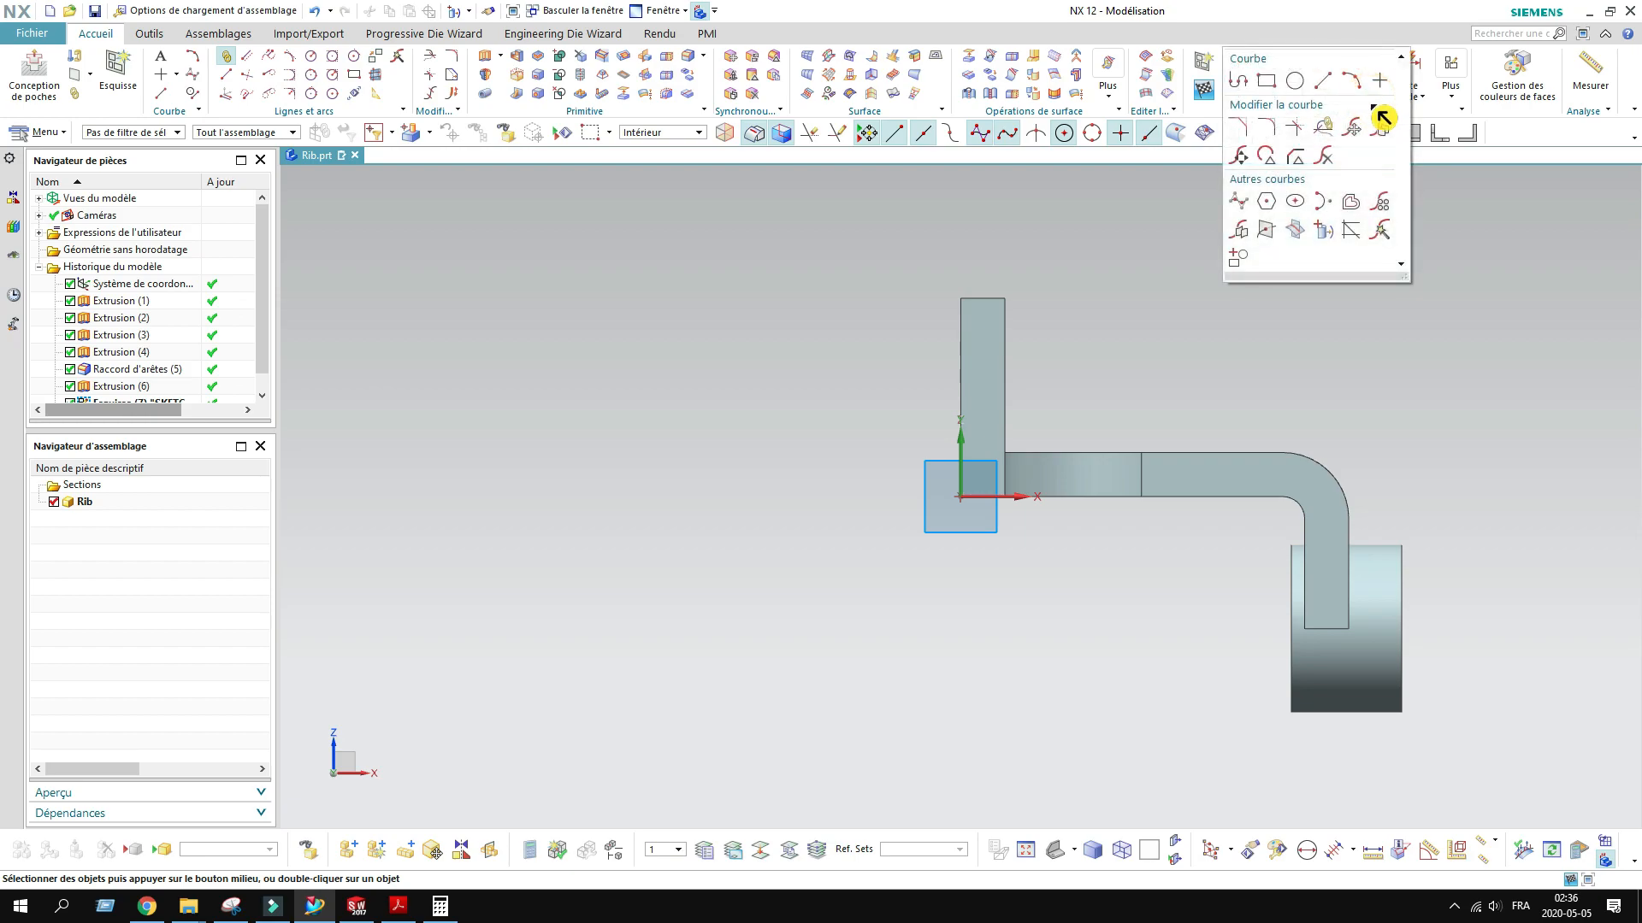
pyautogui.click(1381, 205)
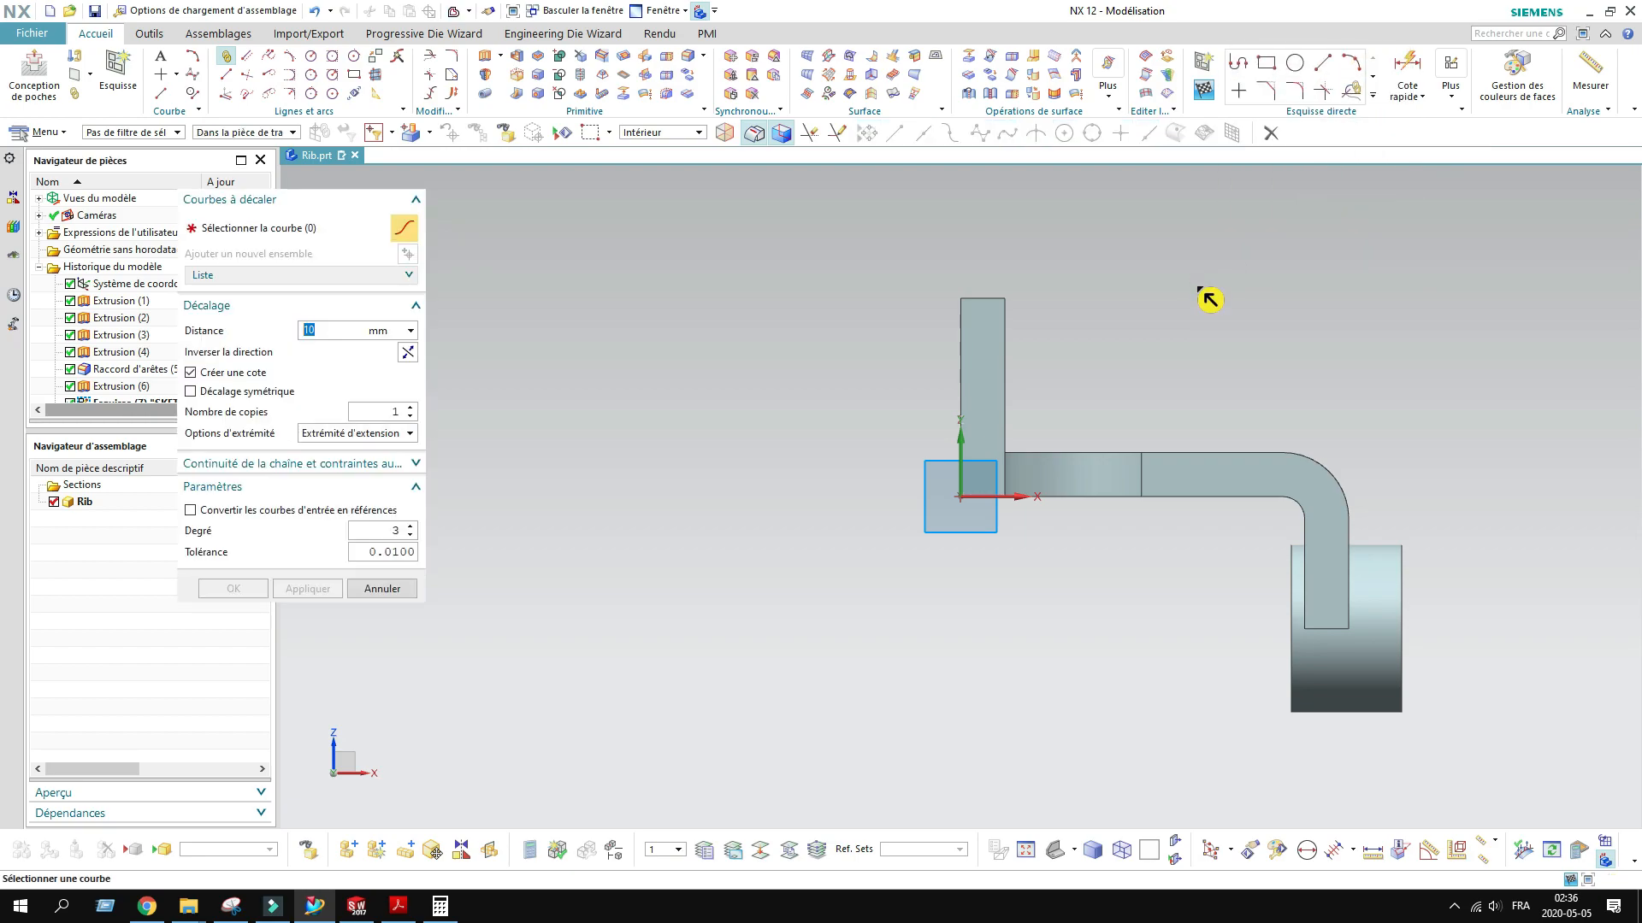
pyautogui.click(399, 905)
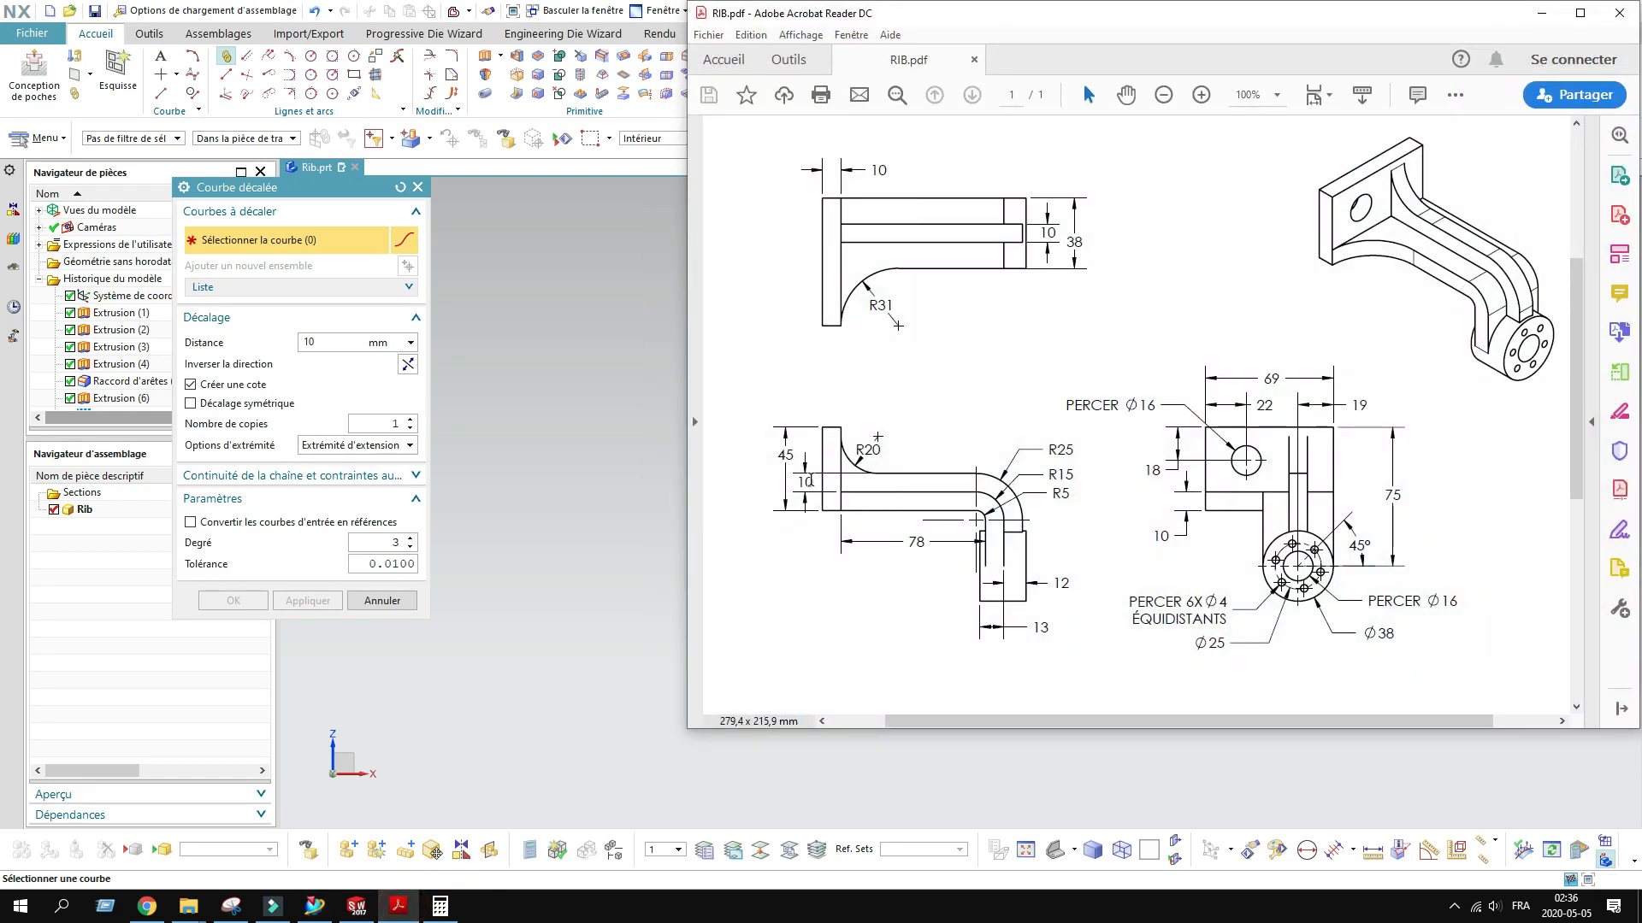
pyautogui.click(1541, 13)
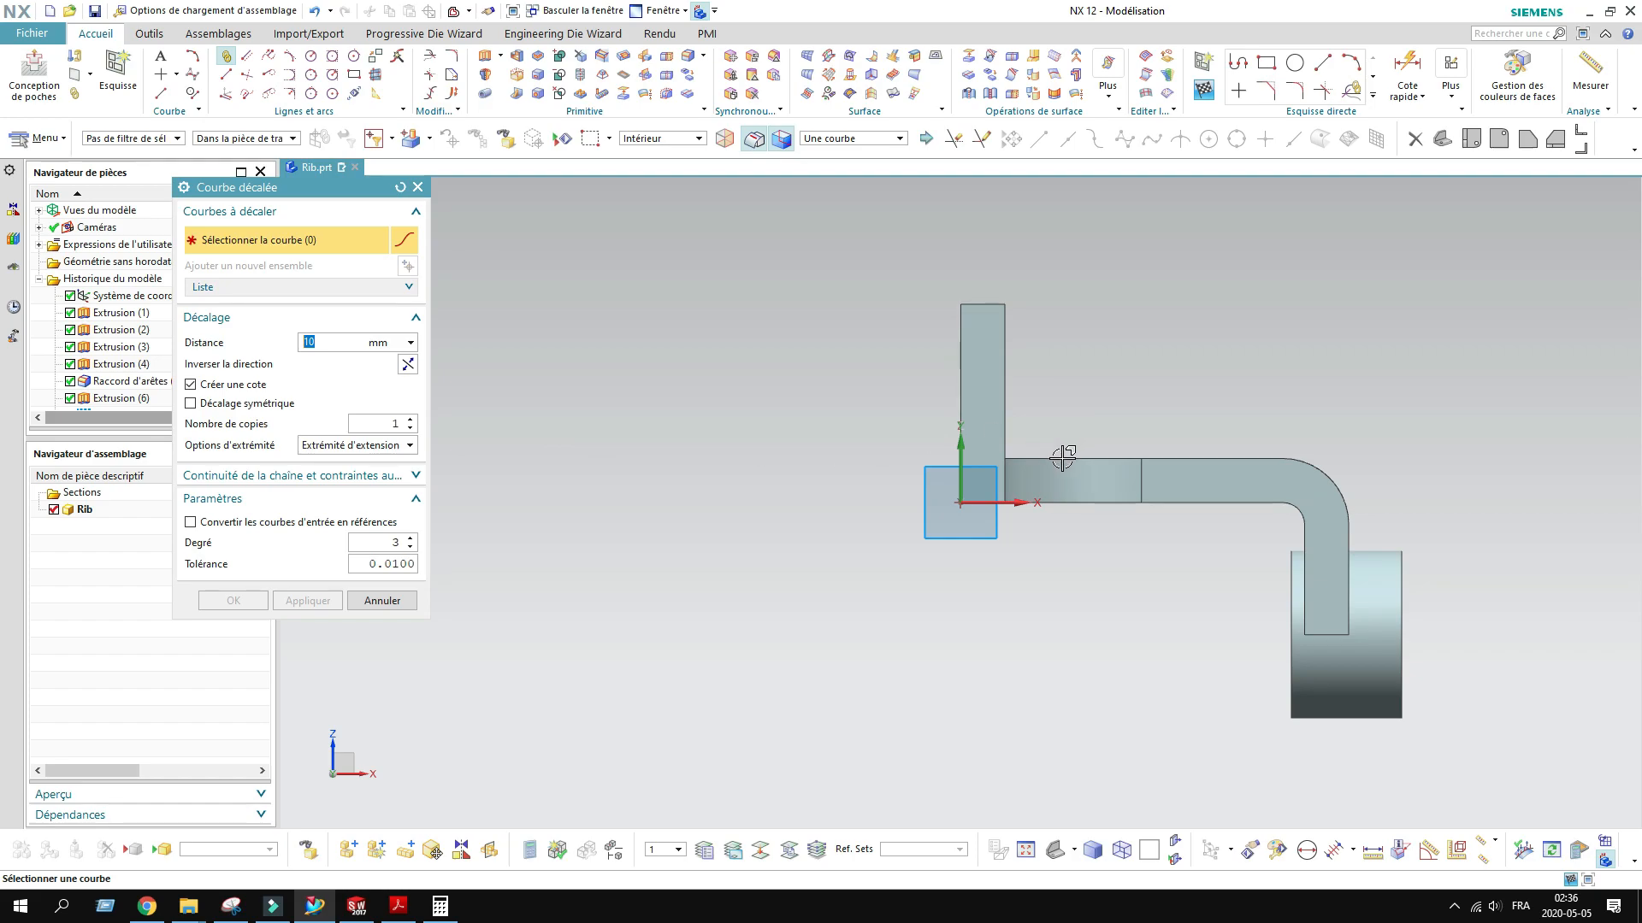
# Step: Offset the arm's upper straight edge and its outer bend arc outward by 10 mm
pyautogui.scroll(-5, 1060, 462)
pyautogui.scroll(4, 1052, 479)
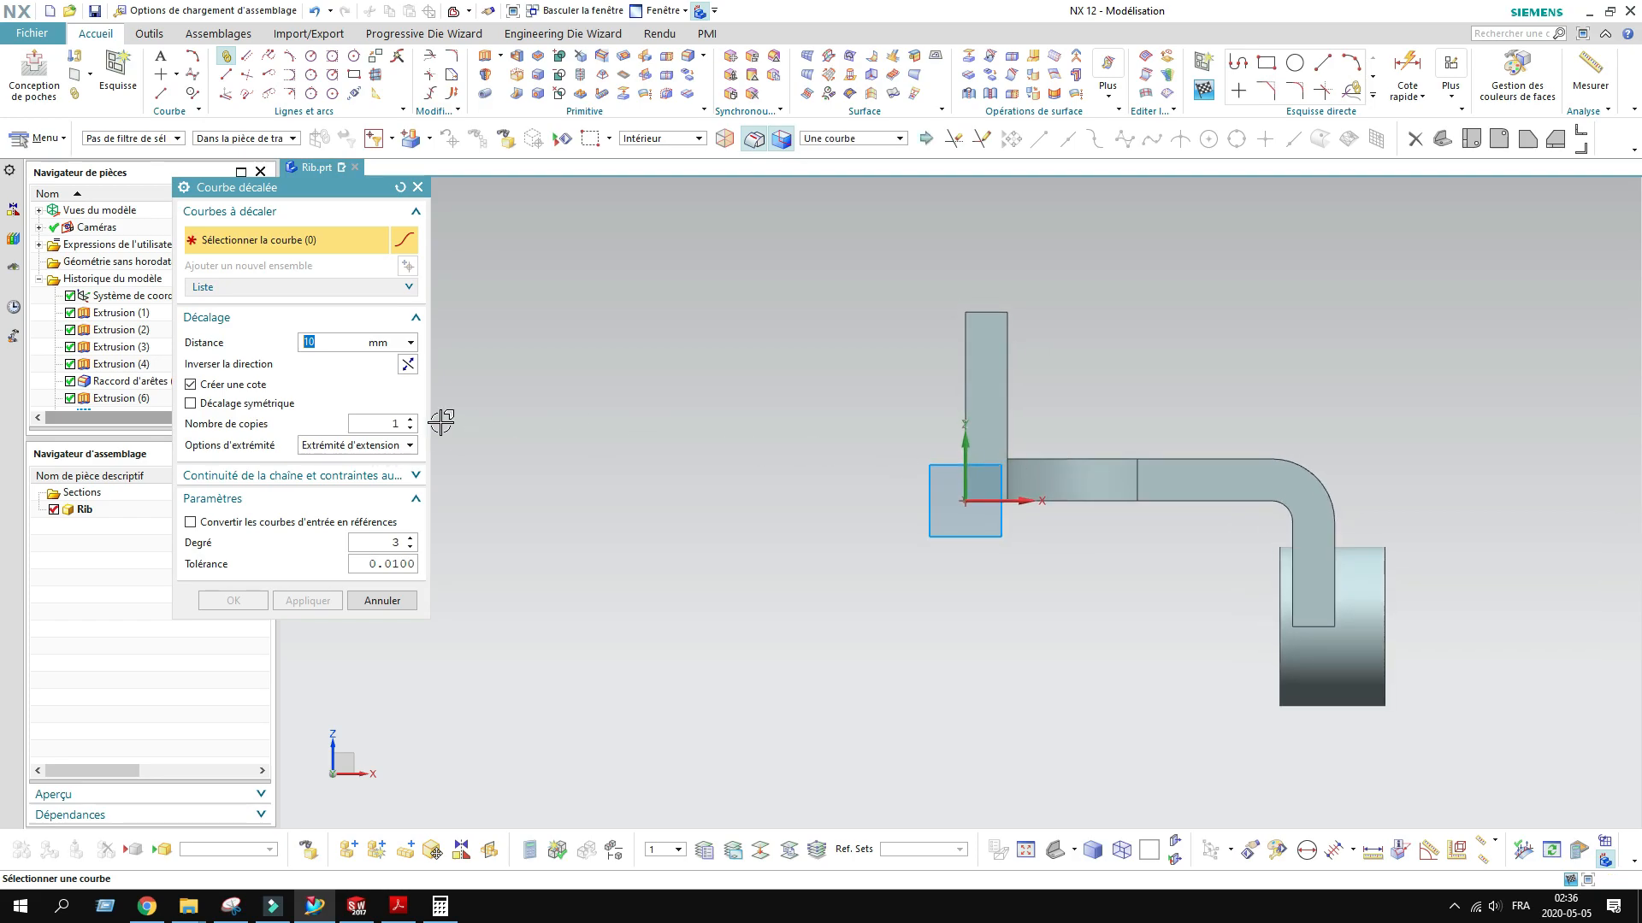
pyautogui.click(297, 236)
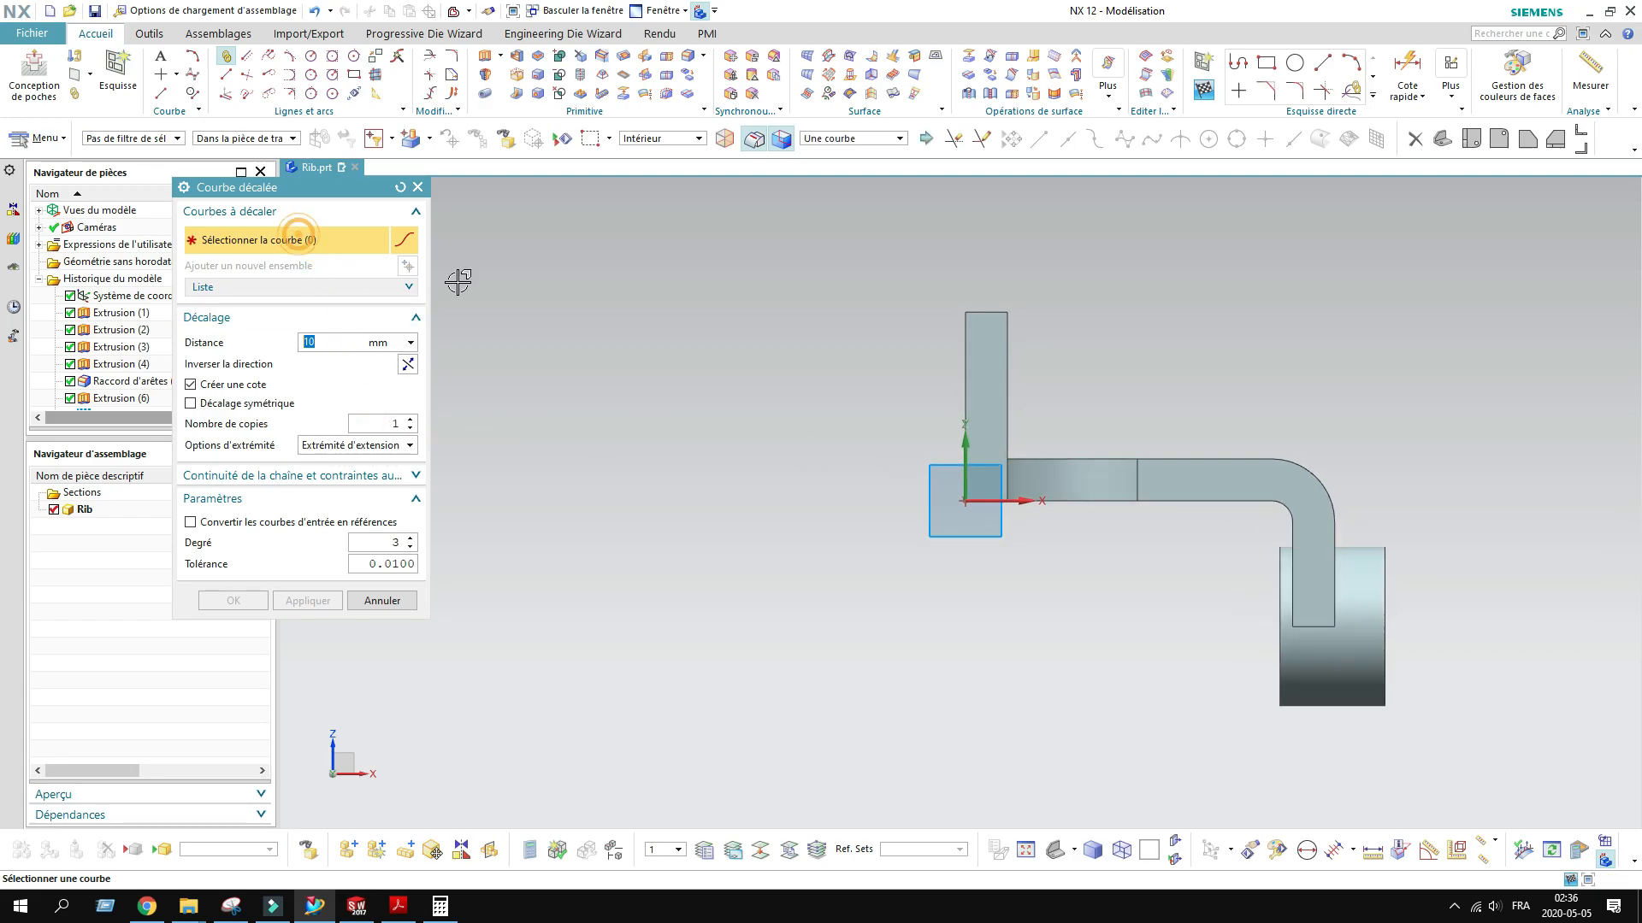
pyautogui.click(1064, 459)
pyautogui.scroll(3, 1282, 496)
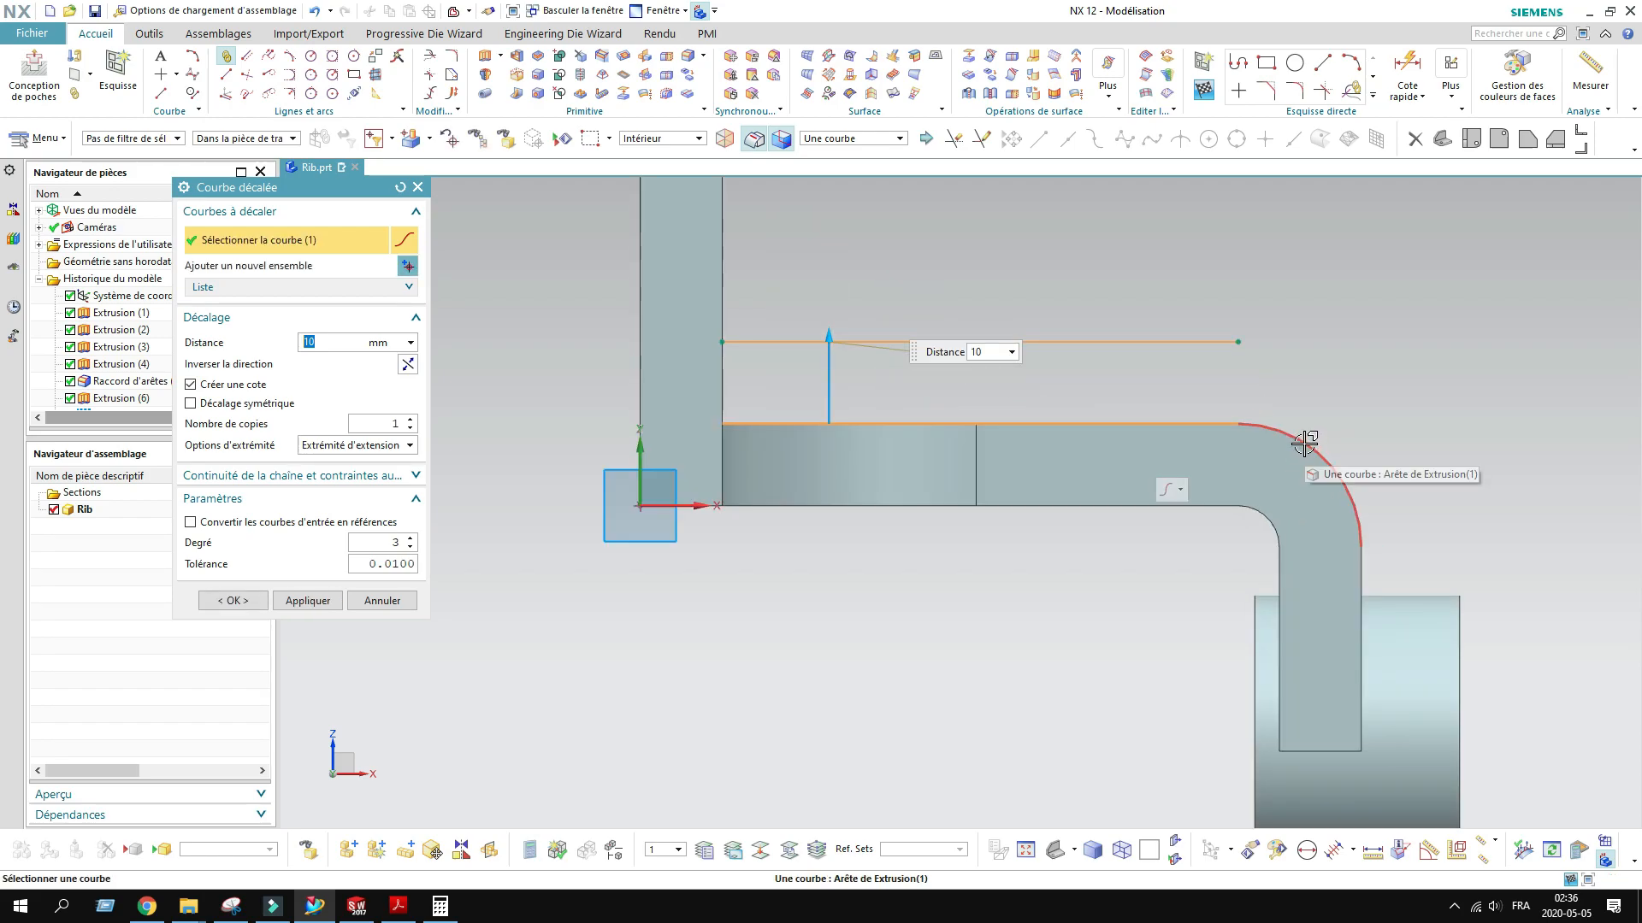
pyautogui.click(1303, 443)
pyautogui.click(1293, 460)
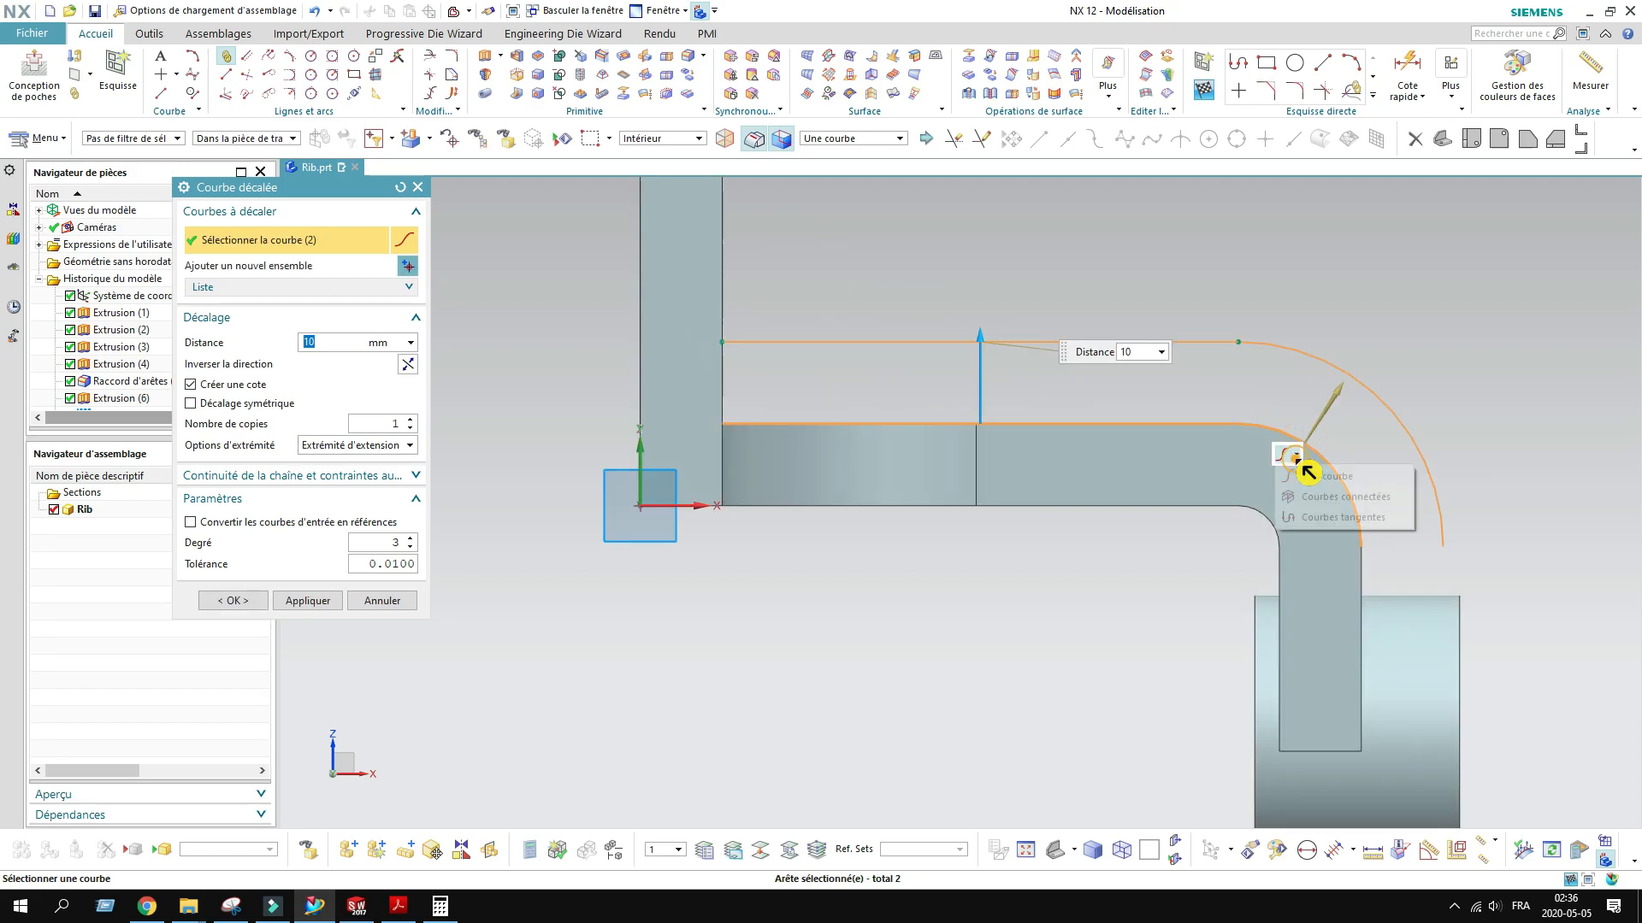
pyautogui.click(1295, 459)
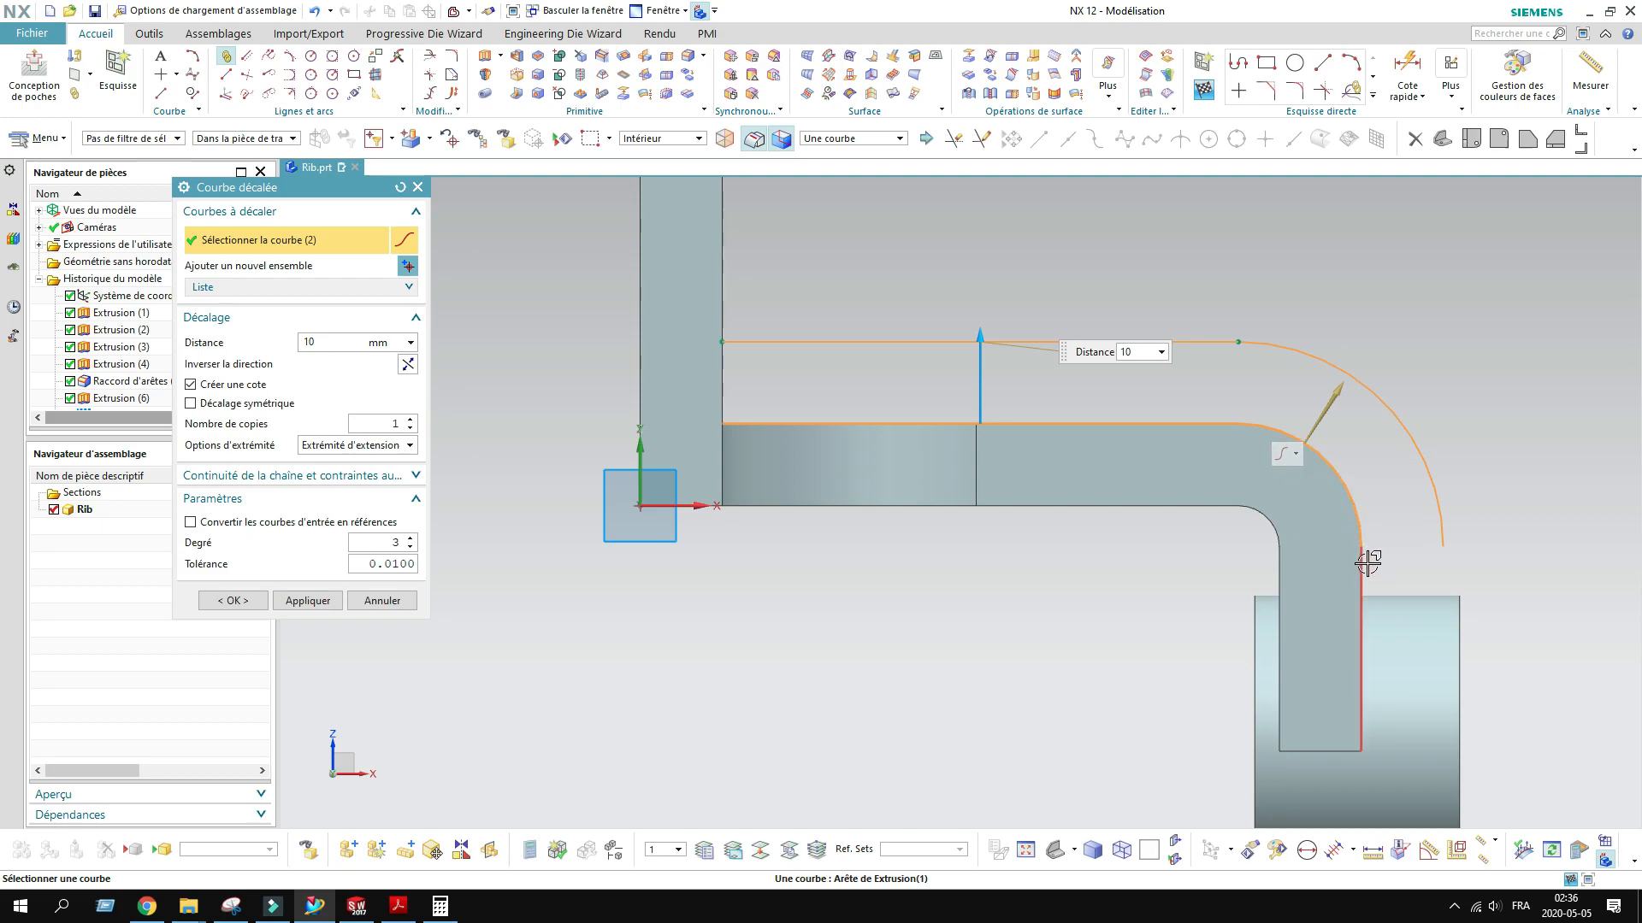
pyautogui.click(238, 600)
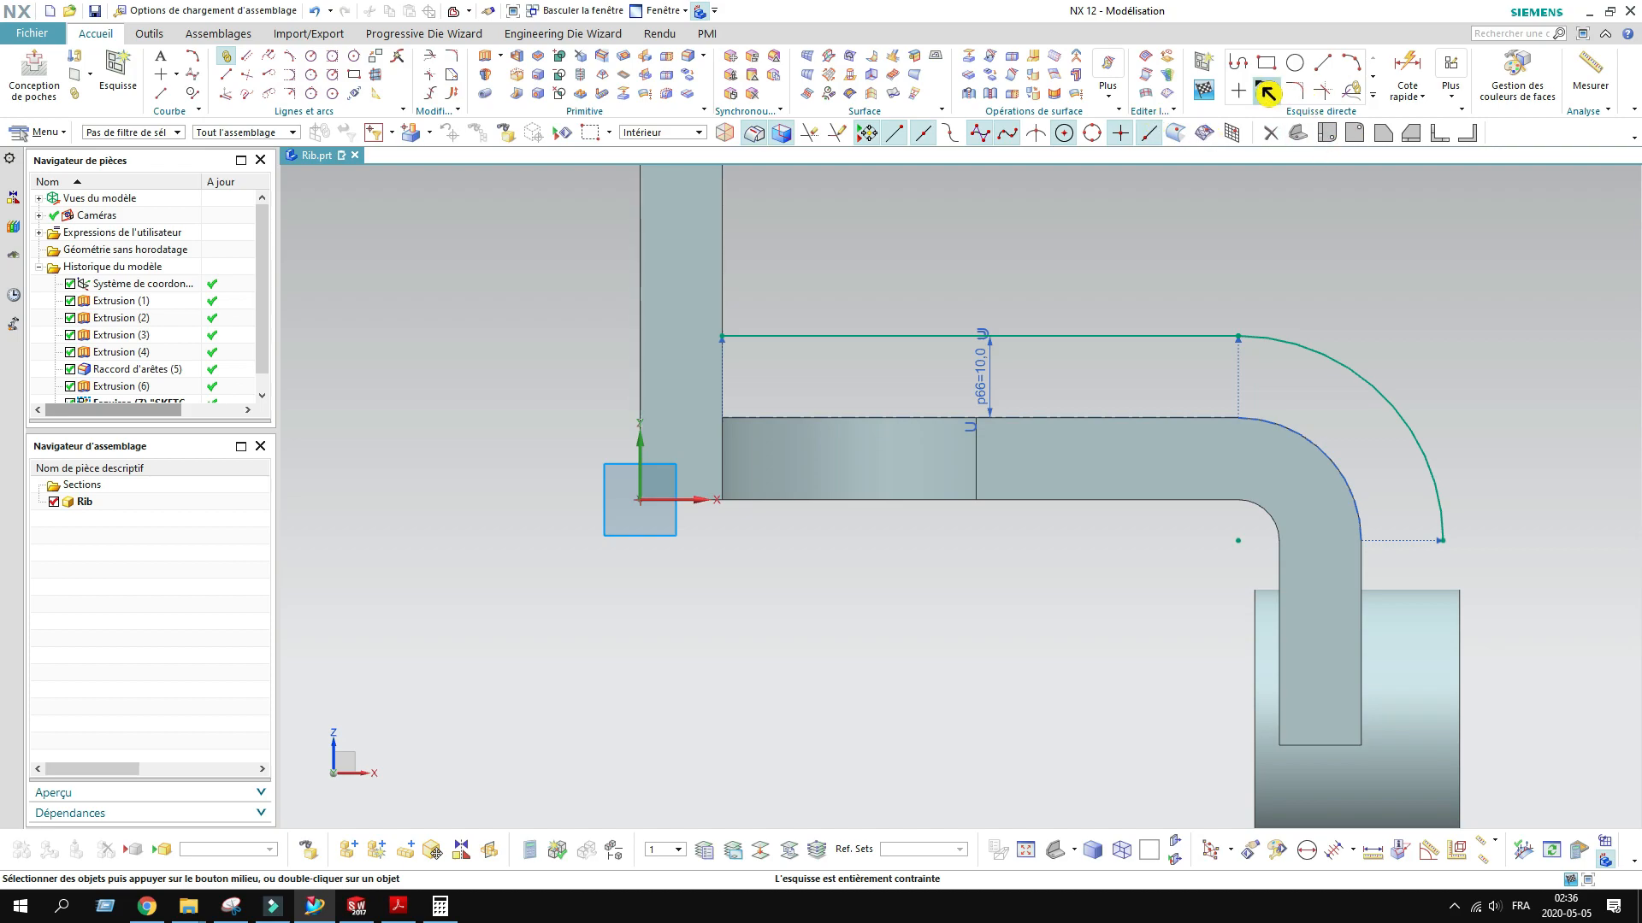
# Step: Draw a 6 mm line at 270° from the lower end of the offset arc down to the round flange
pyautogui.click(1322, 63)
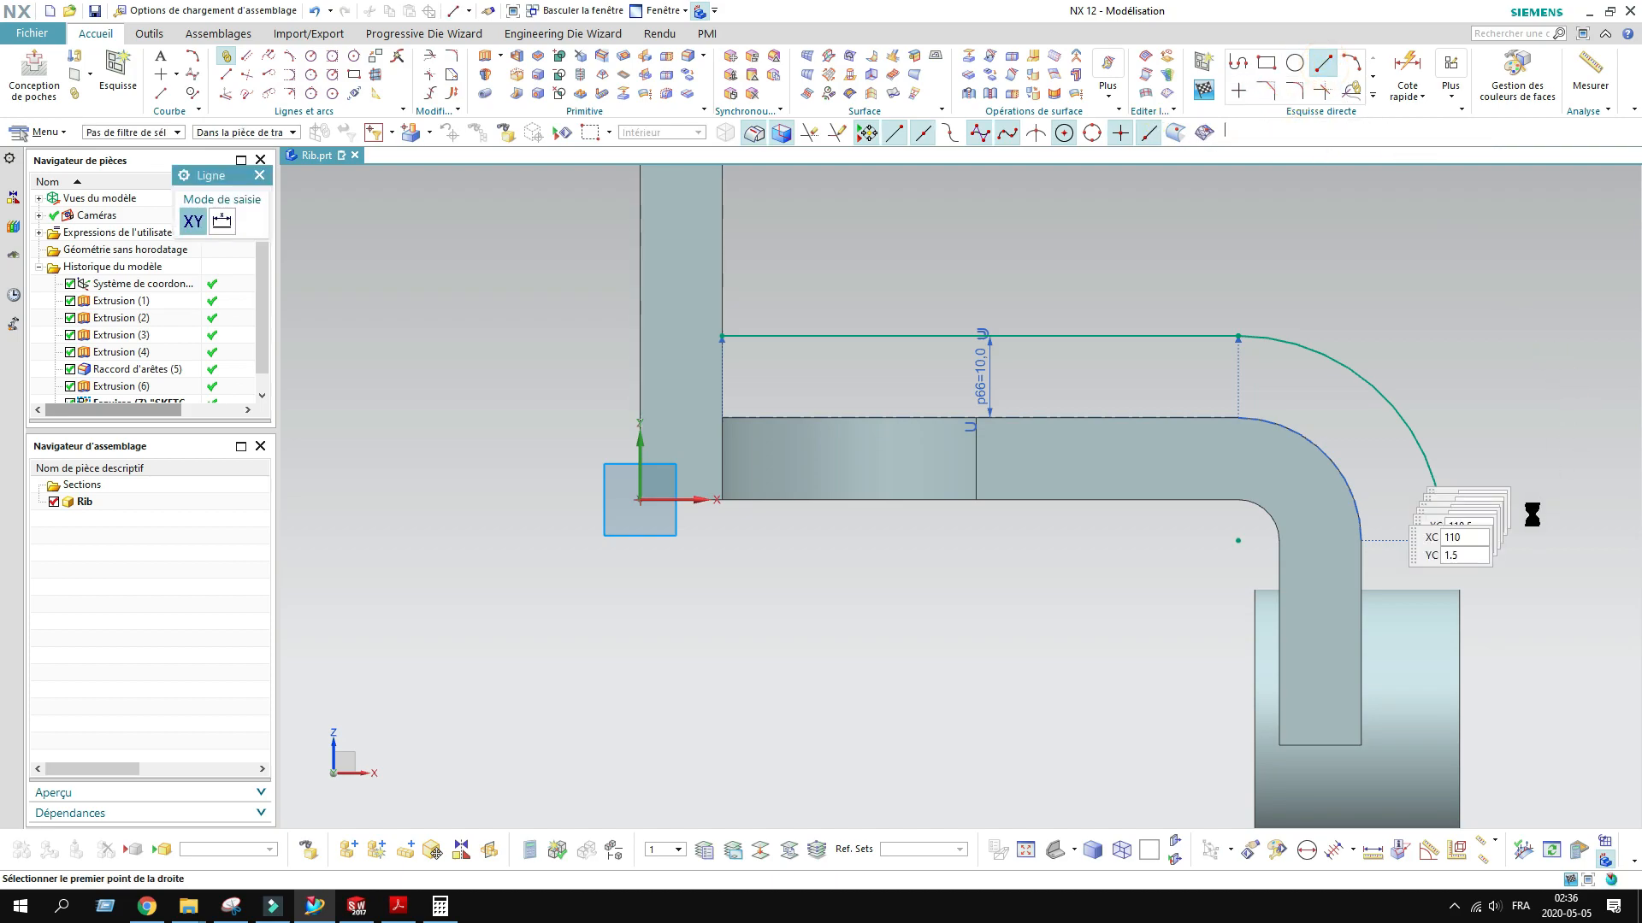
pyautogui.click(1443, 540)
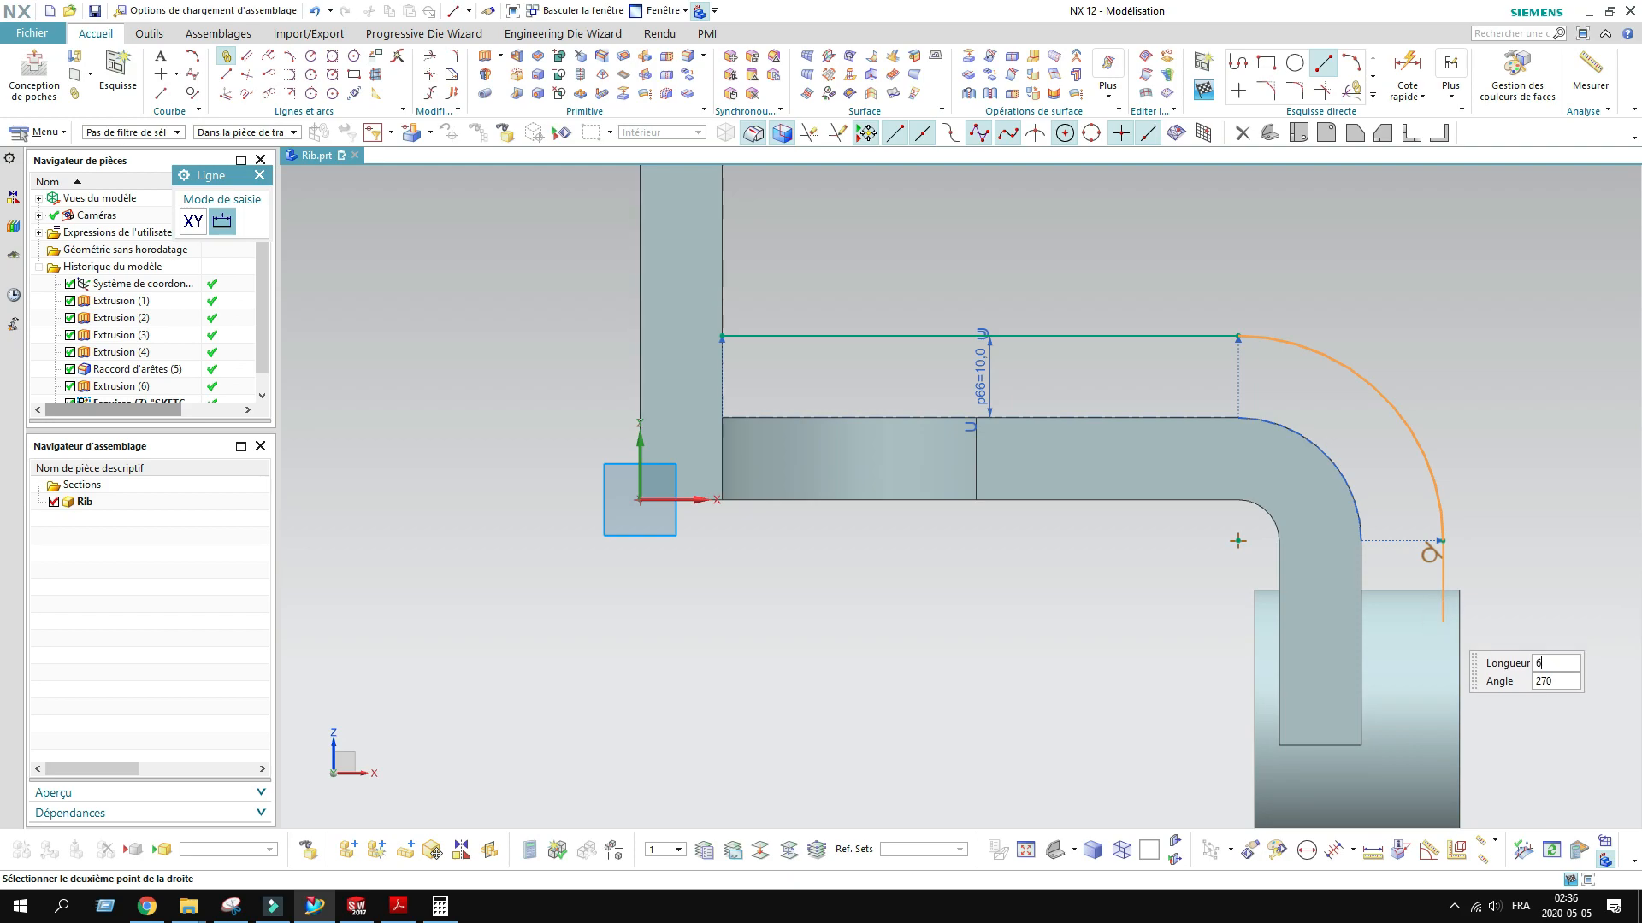
pyautogui.press('Return')
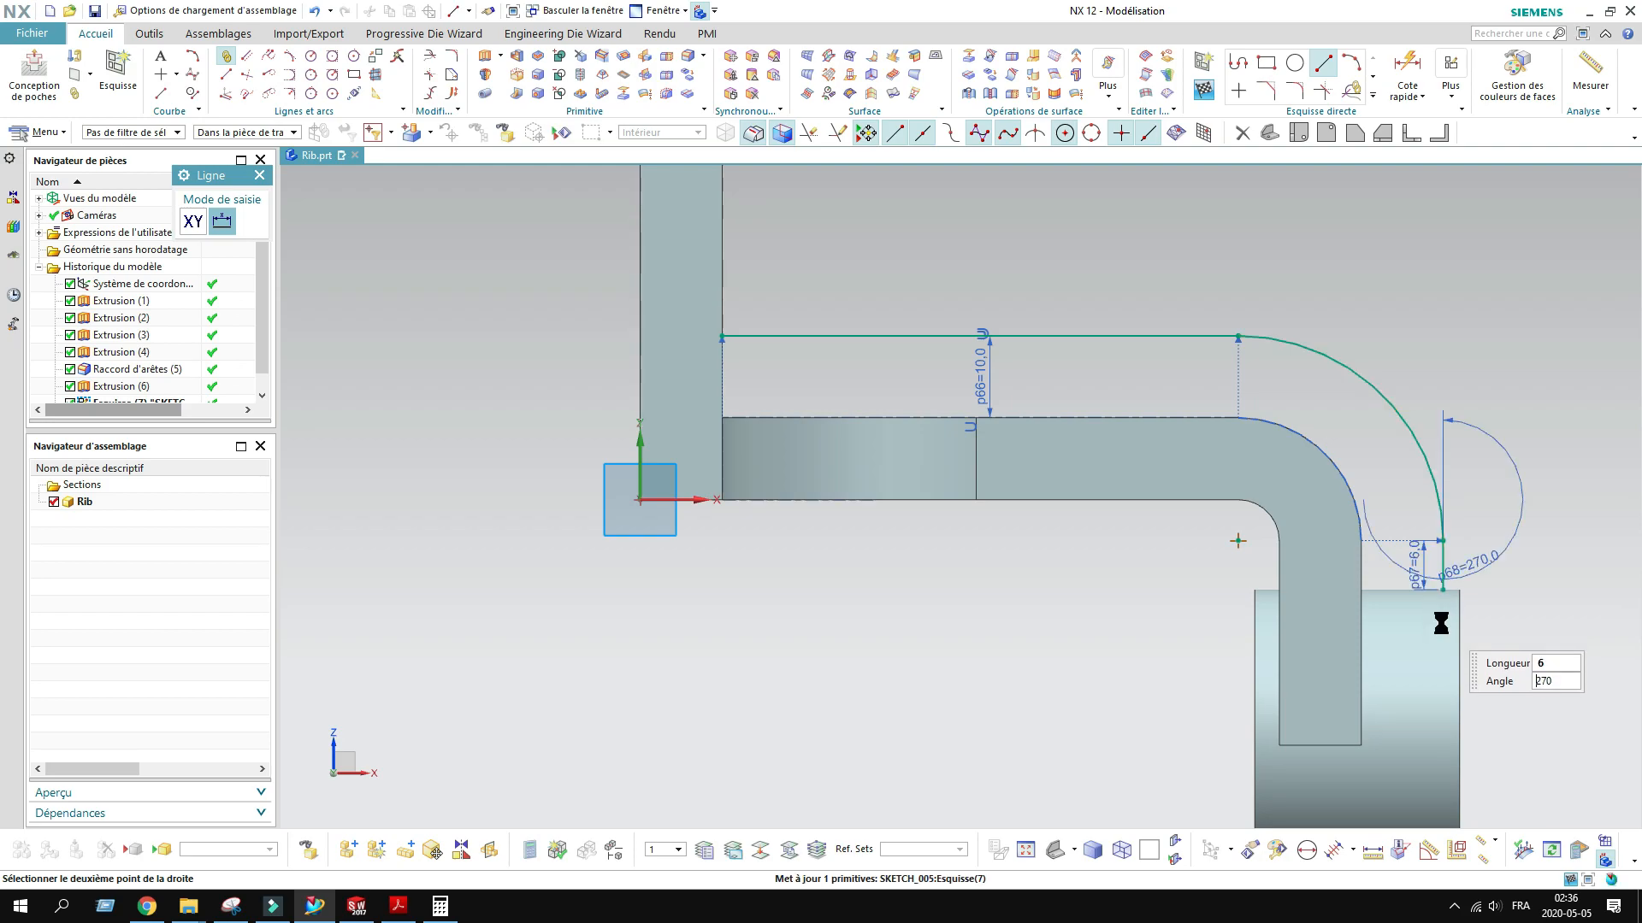
pyautogui.press('Escape')
pyautogui.moveTo(1441, 623); pyautogui.dragTo(1388, 608, button='middle')
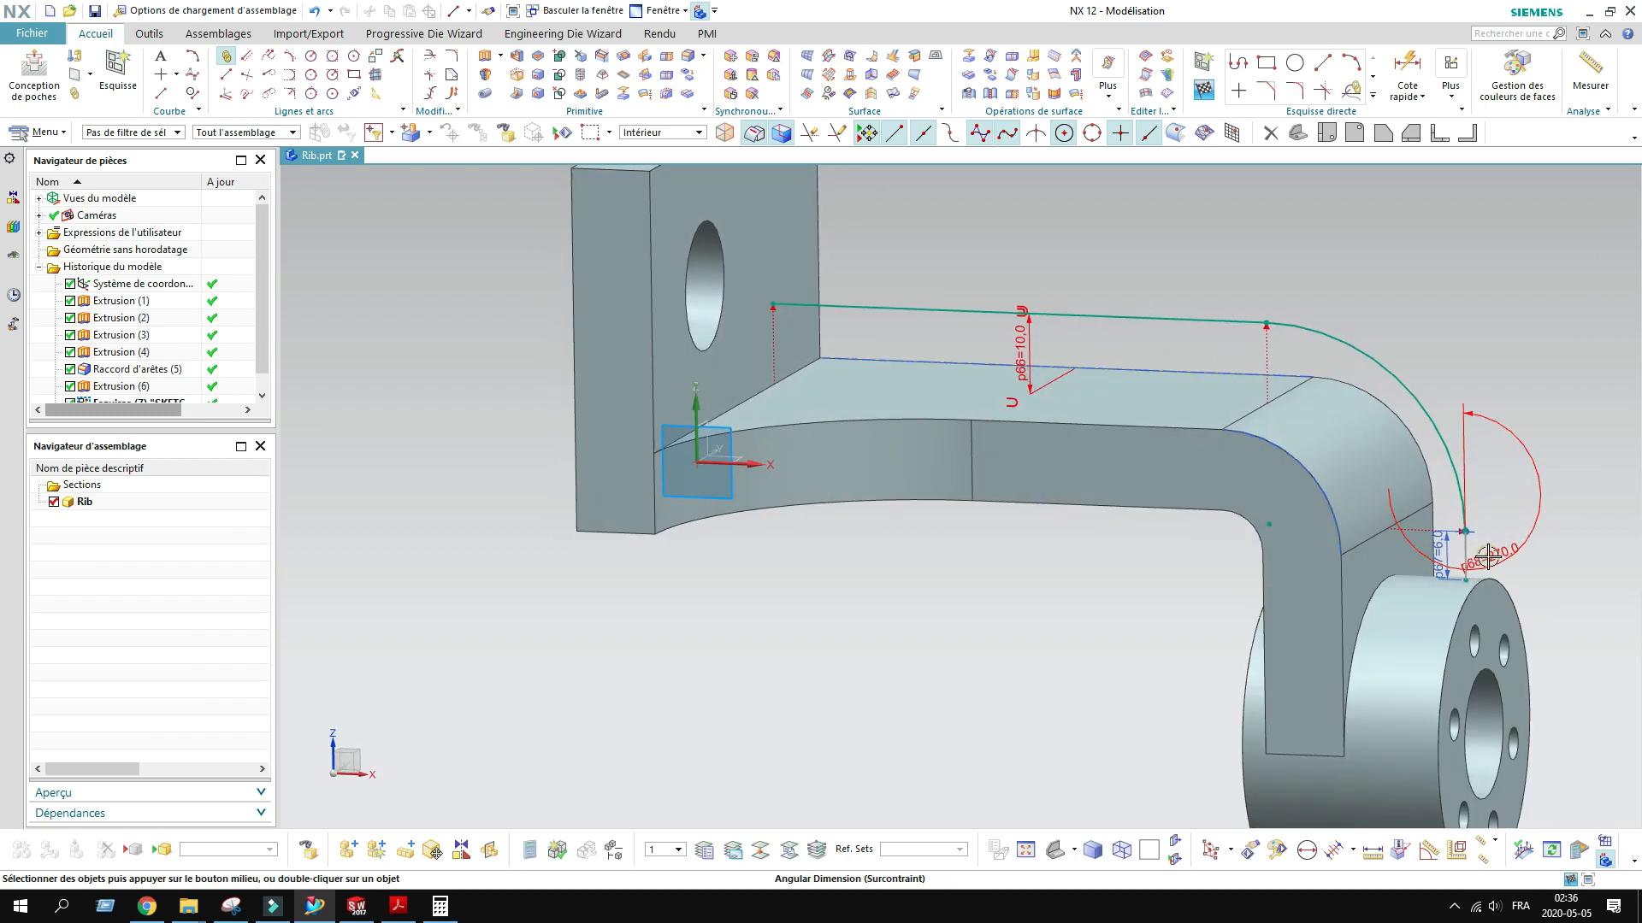
# Step: Delete the over-constraining angular dimension beside the short vertical line in the rib sketch
pyautogui.click(1509, 504)
pyautogui.press('Delete')
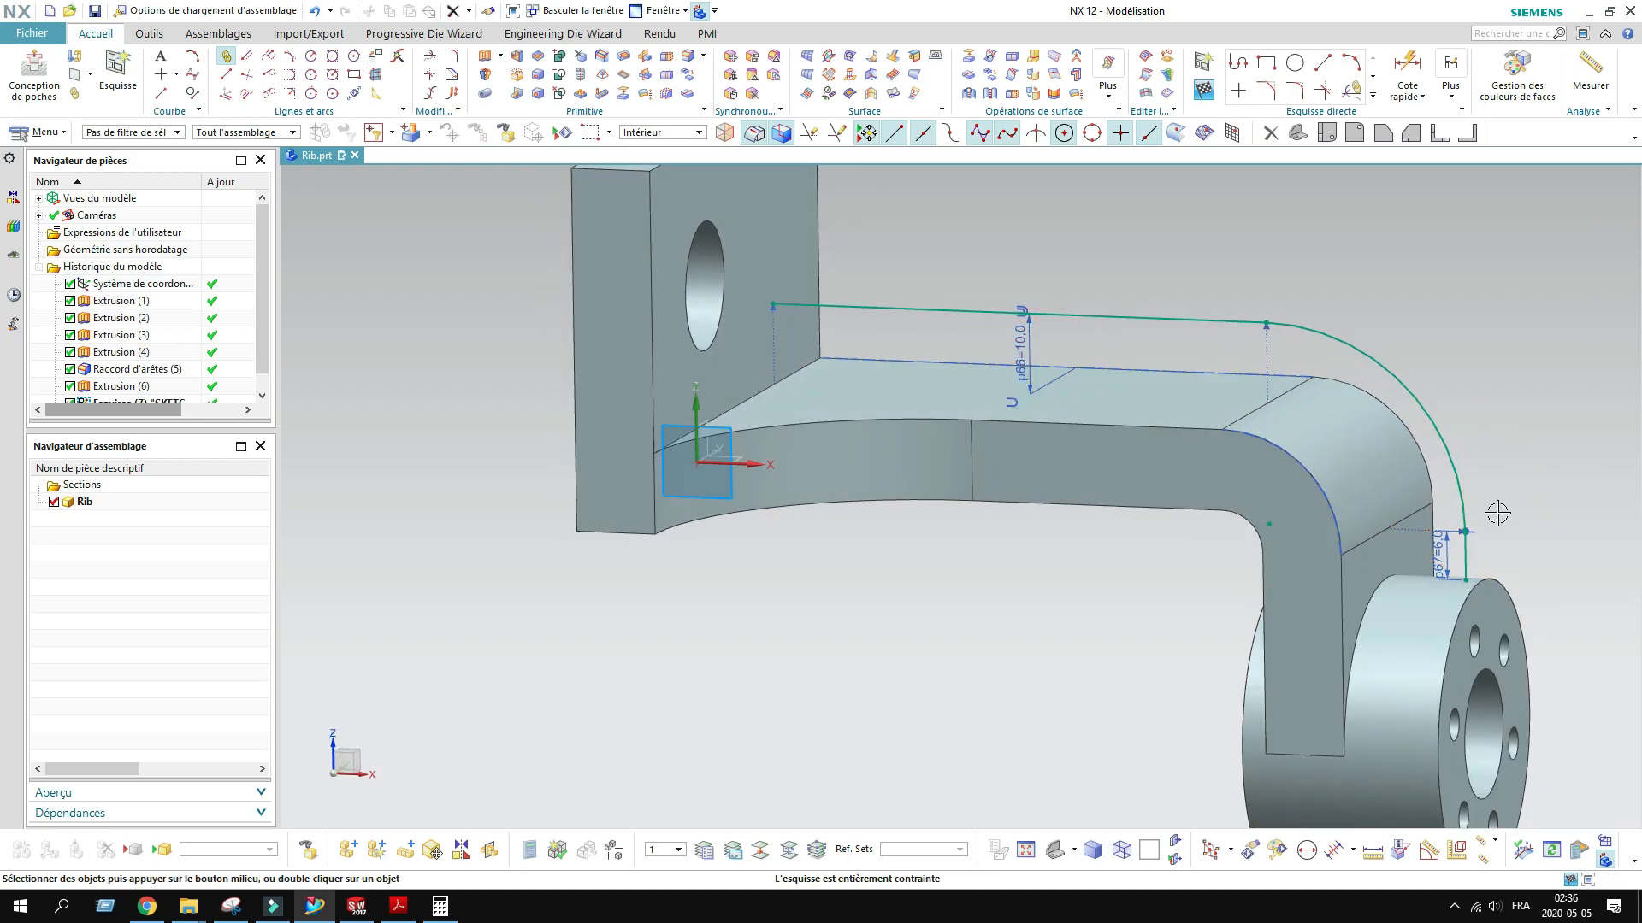
pyautogui.click(1472, 554)
pyautogui.click(1529, 503)
pyautogui.click(1300, 133)
pyautogui.moveTo(1114, 471); pyautogui.dragTo(1150, 460, button='middle')
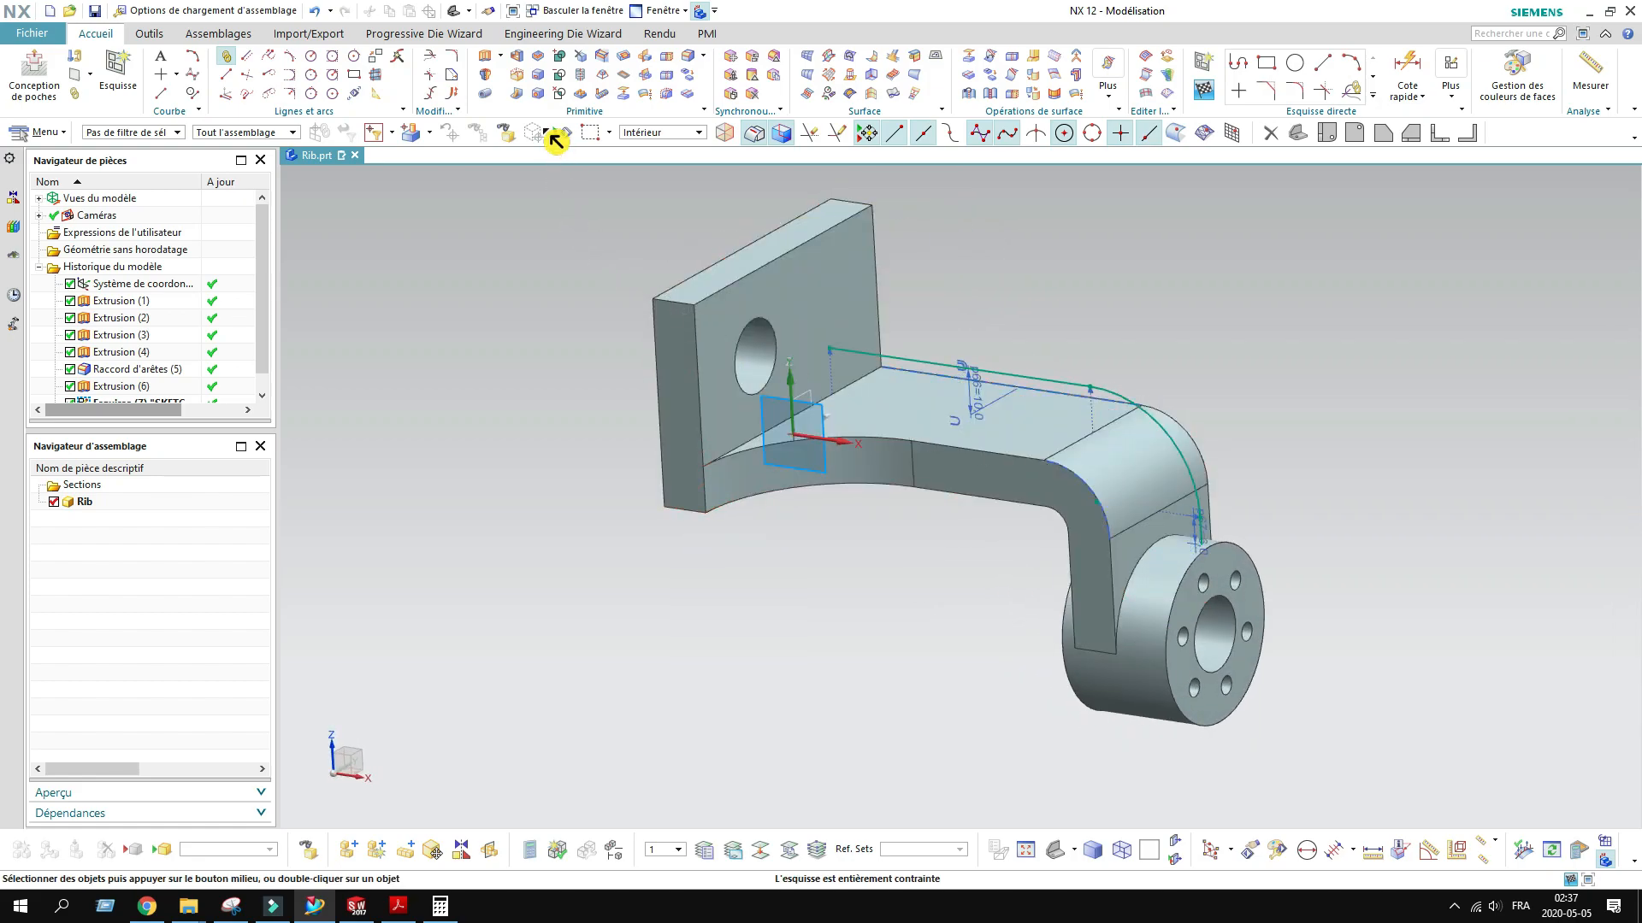
# Step: Set up a rib on the bracket body from the three sketch curves, with walls parallel to the section plane and 10 mm symmetric thickness
pyautogui.click(539, 60)
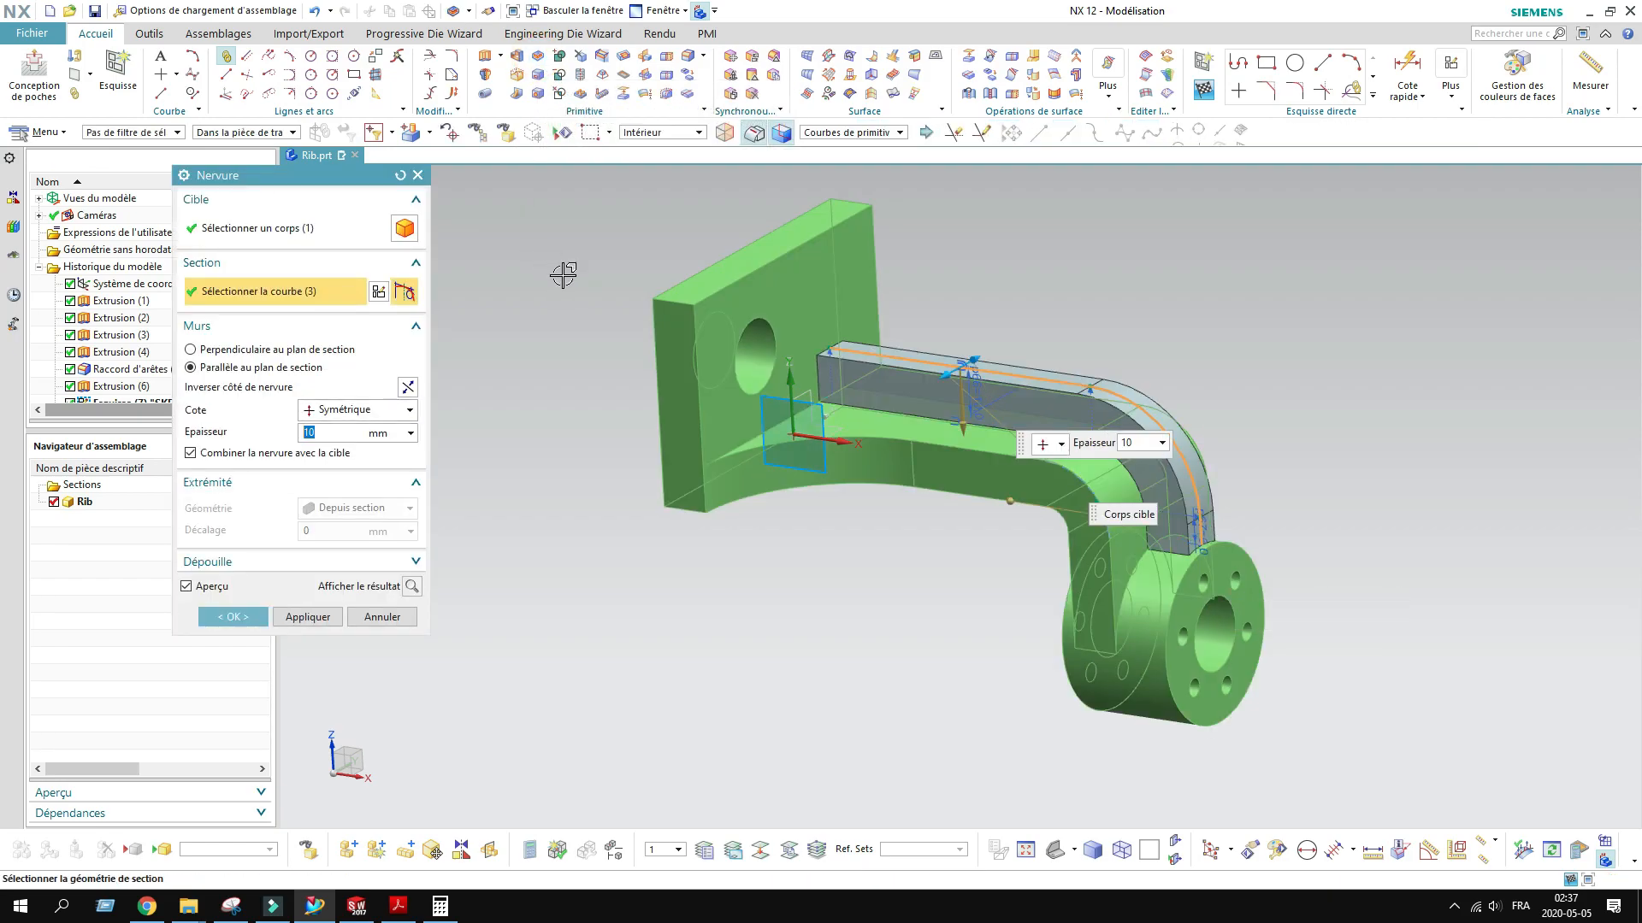
pyautogui.click(291, 242)
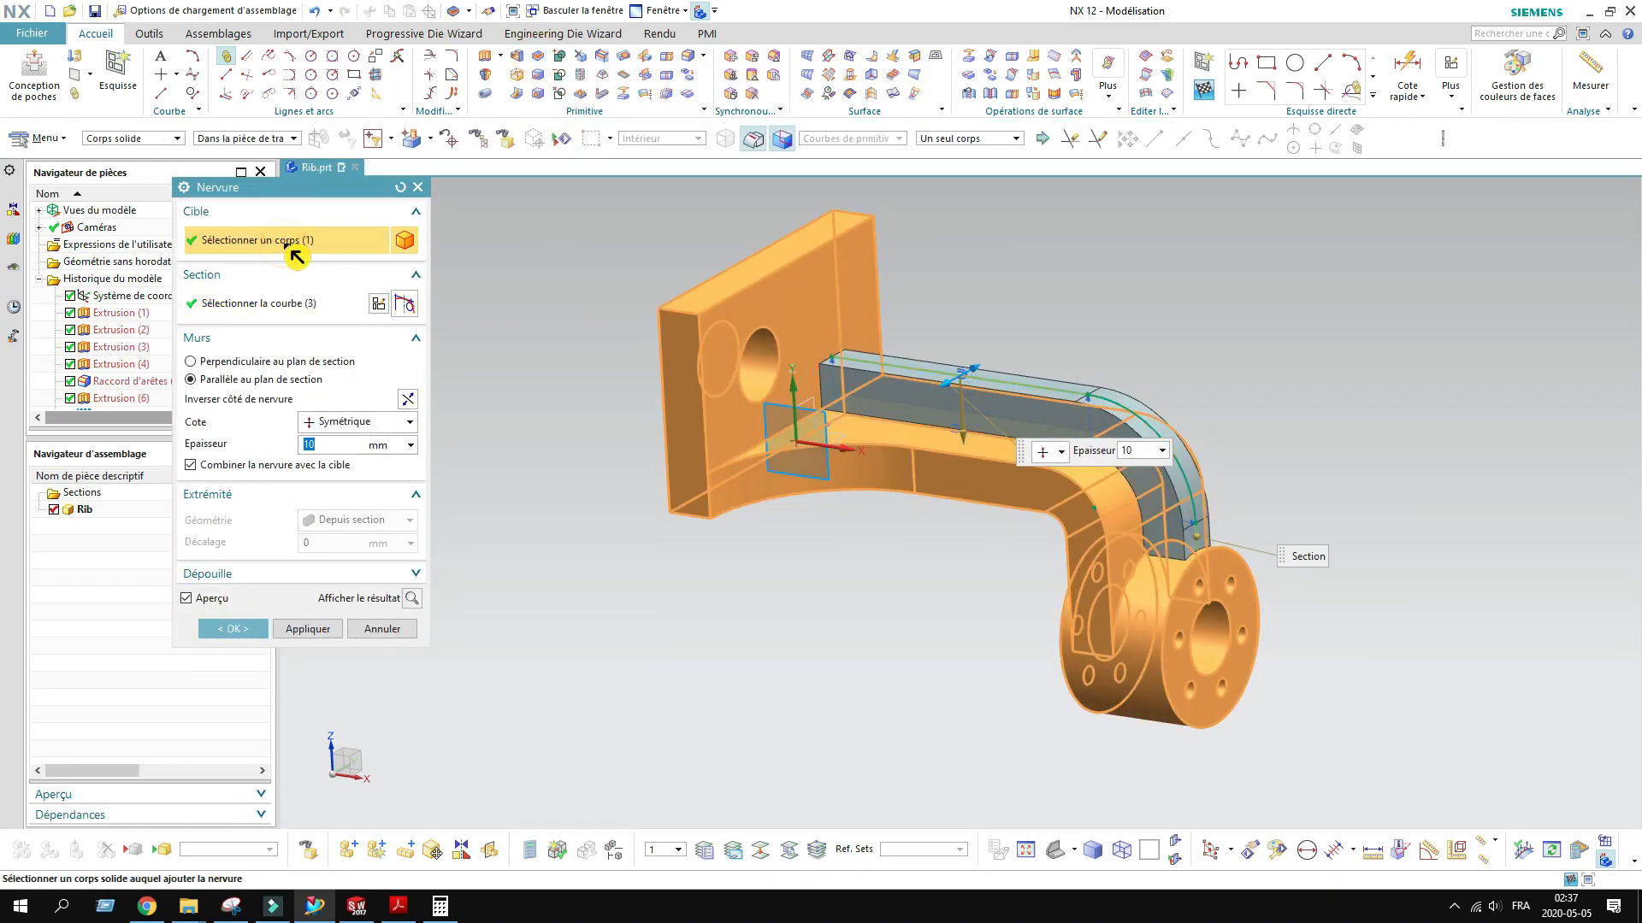
pyautogui.click(342, 304)
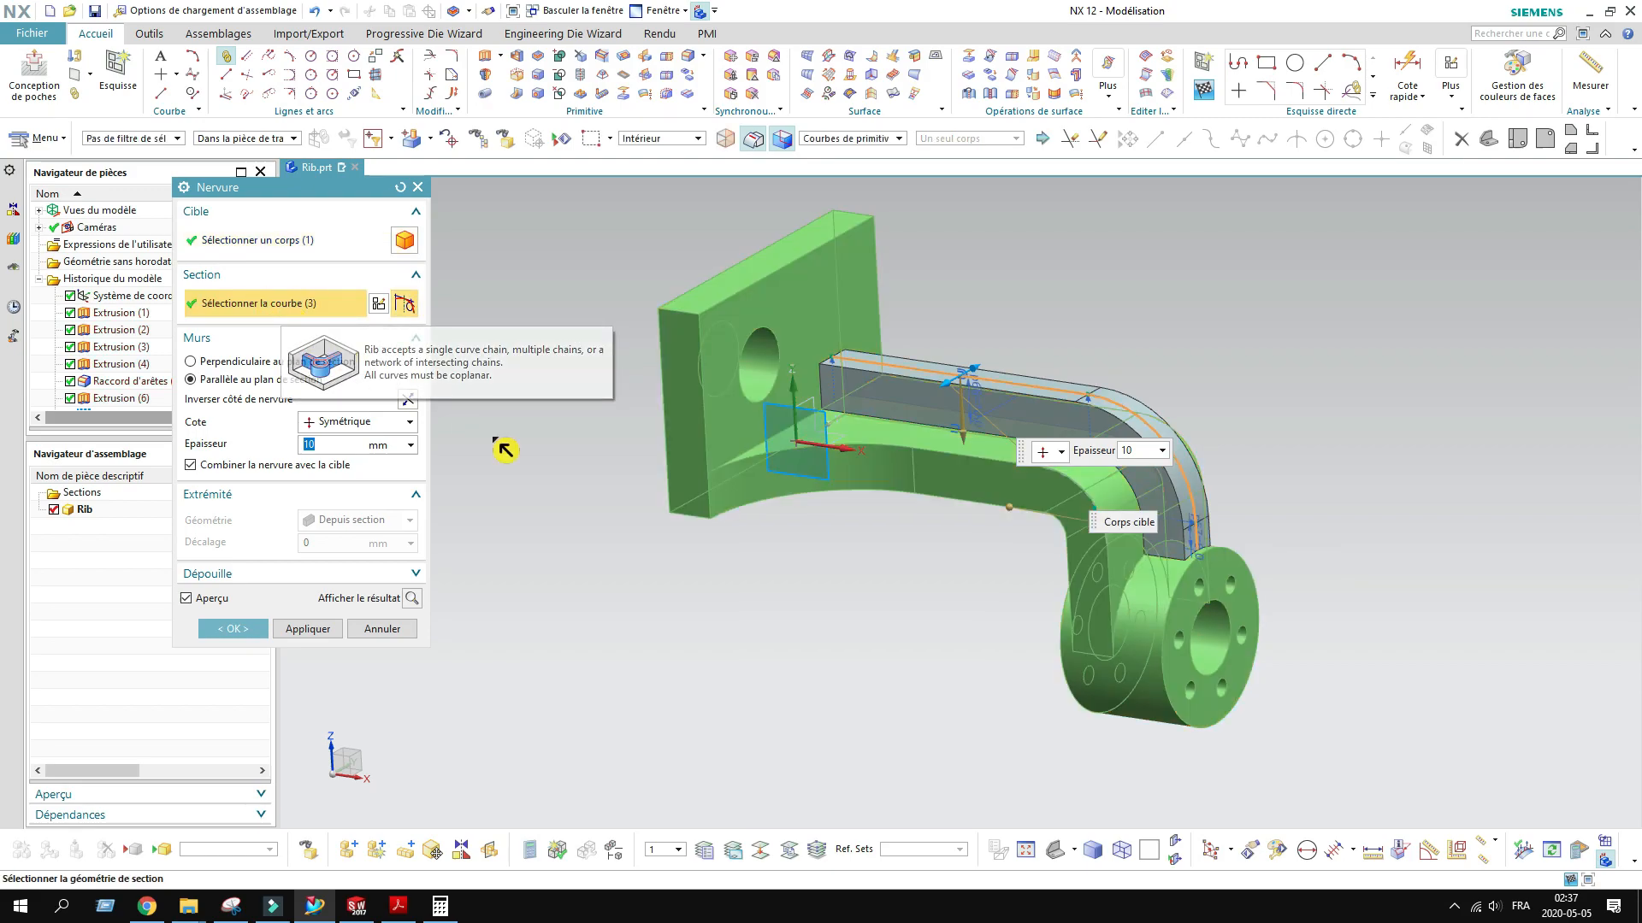
pyautogui.moveTo(863, 609); pyautogui.dragTo(829, 599, button='middle')
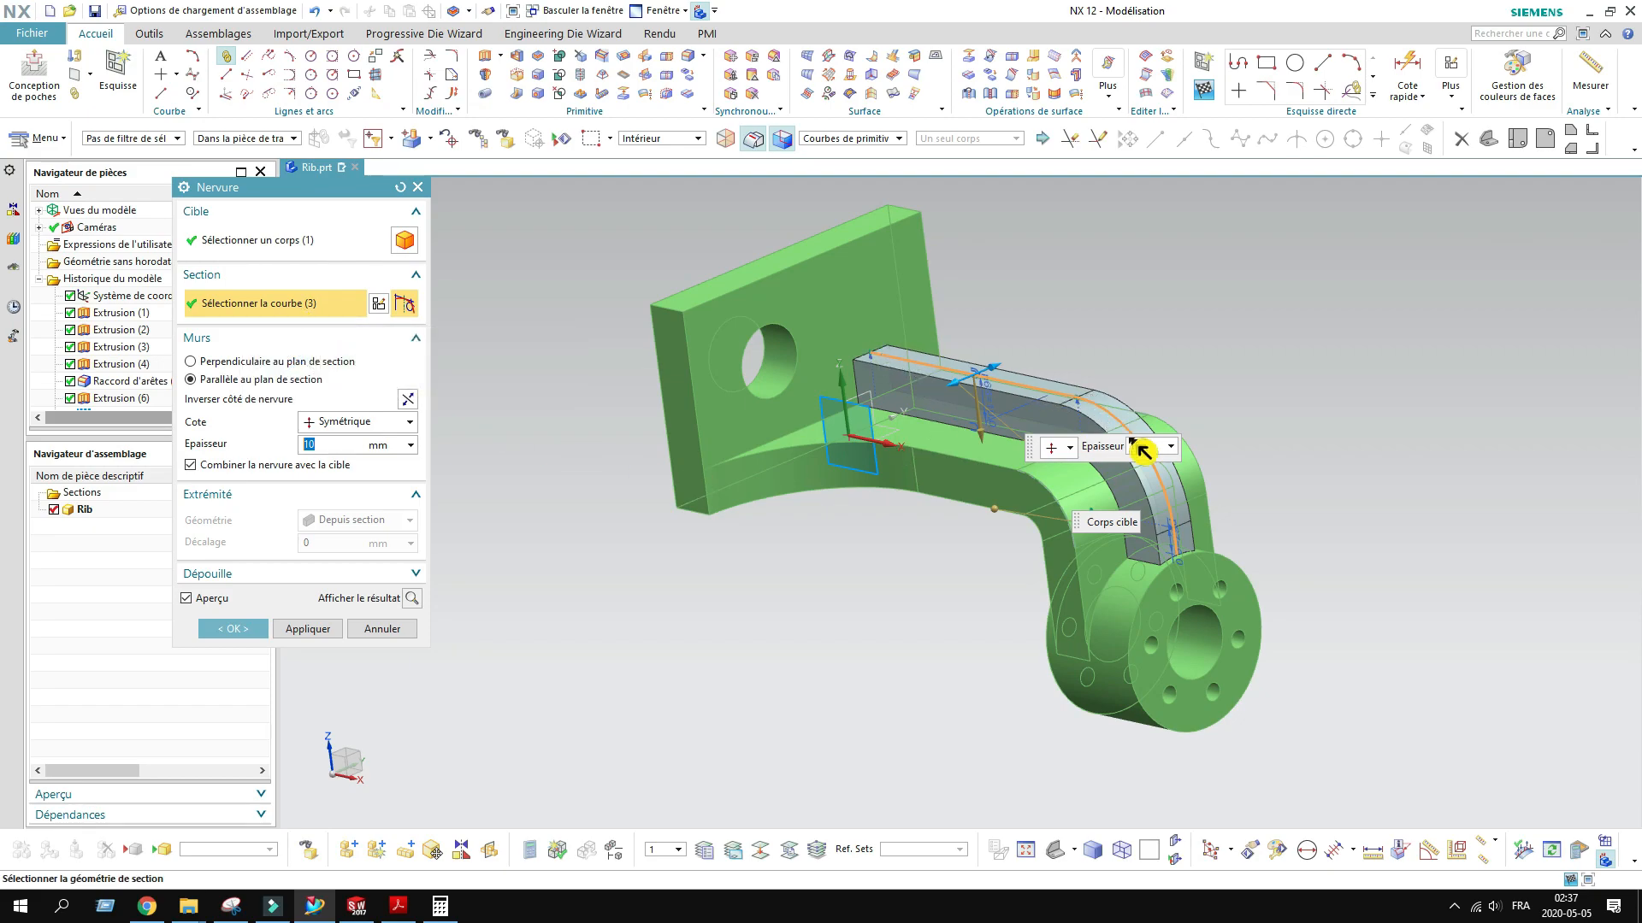
# Step: Try the asymmetric dimension option for the rib walls and return to symmetric
pyautogui.click(354, 423)
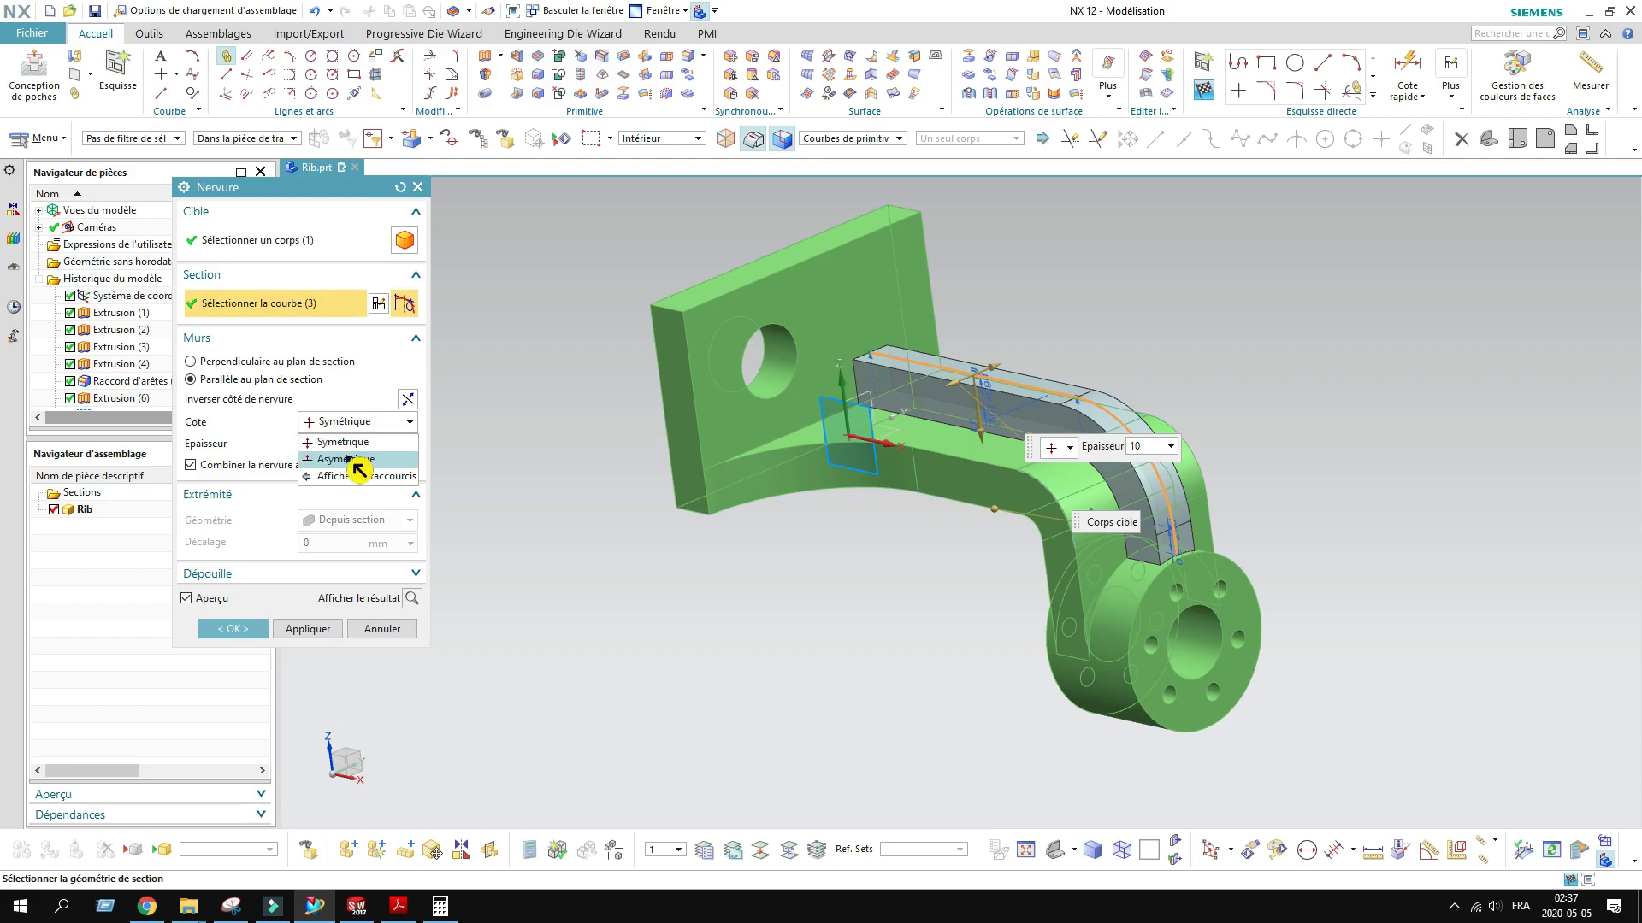
pyautogui.click(349, 459)
pyautogui.moveTo(799, 598); pyautogui.dragTo(740, 624, button='middle')
pyautogui.click(357, 422)
pyautogui.click(351, 444)
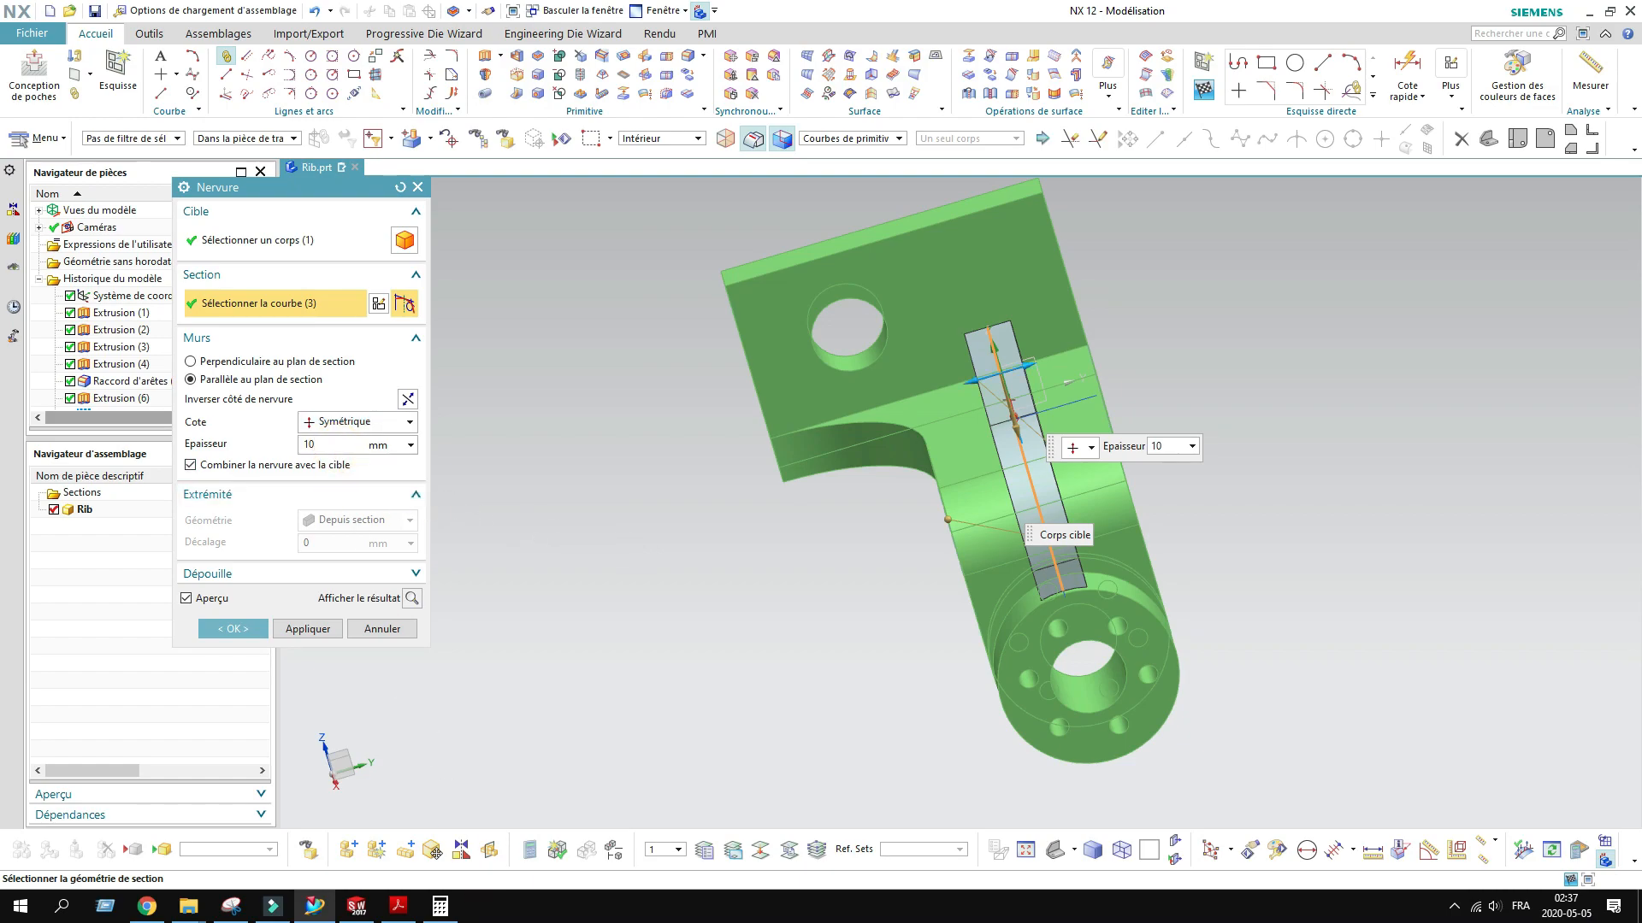
# Step: Check the rib's thickness in RIB.pdf and create the 10 mm symmetric rib combined with the bracket body
pyautogui.click(399, 907)
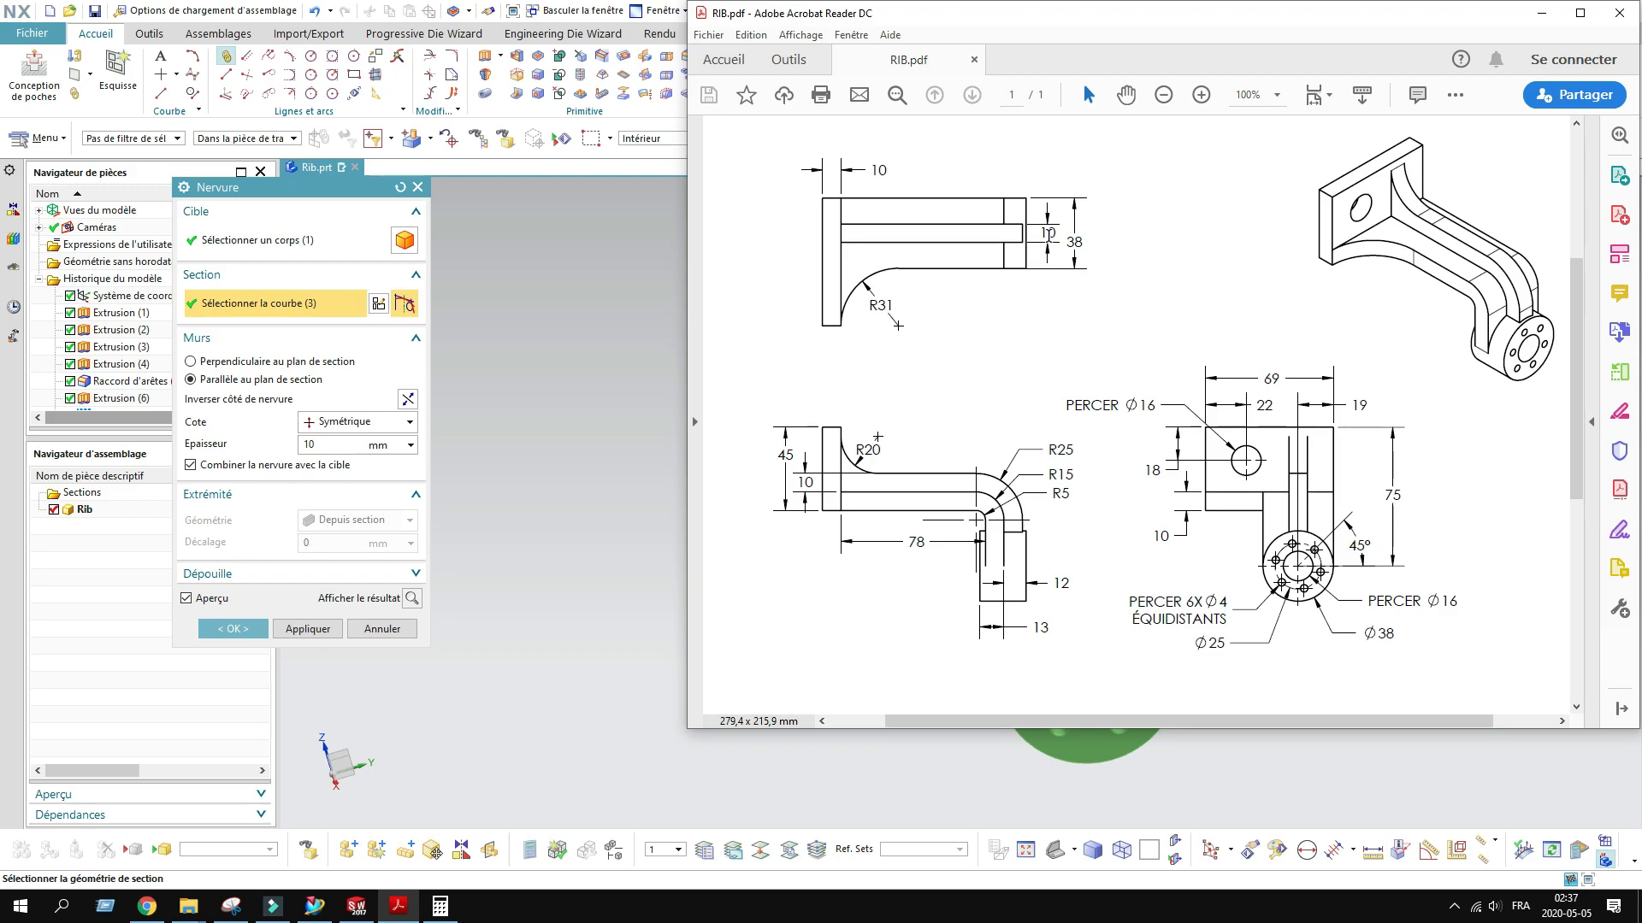
pyautogui.click(1541, 13)
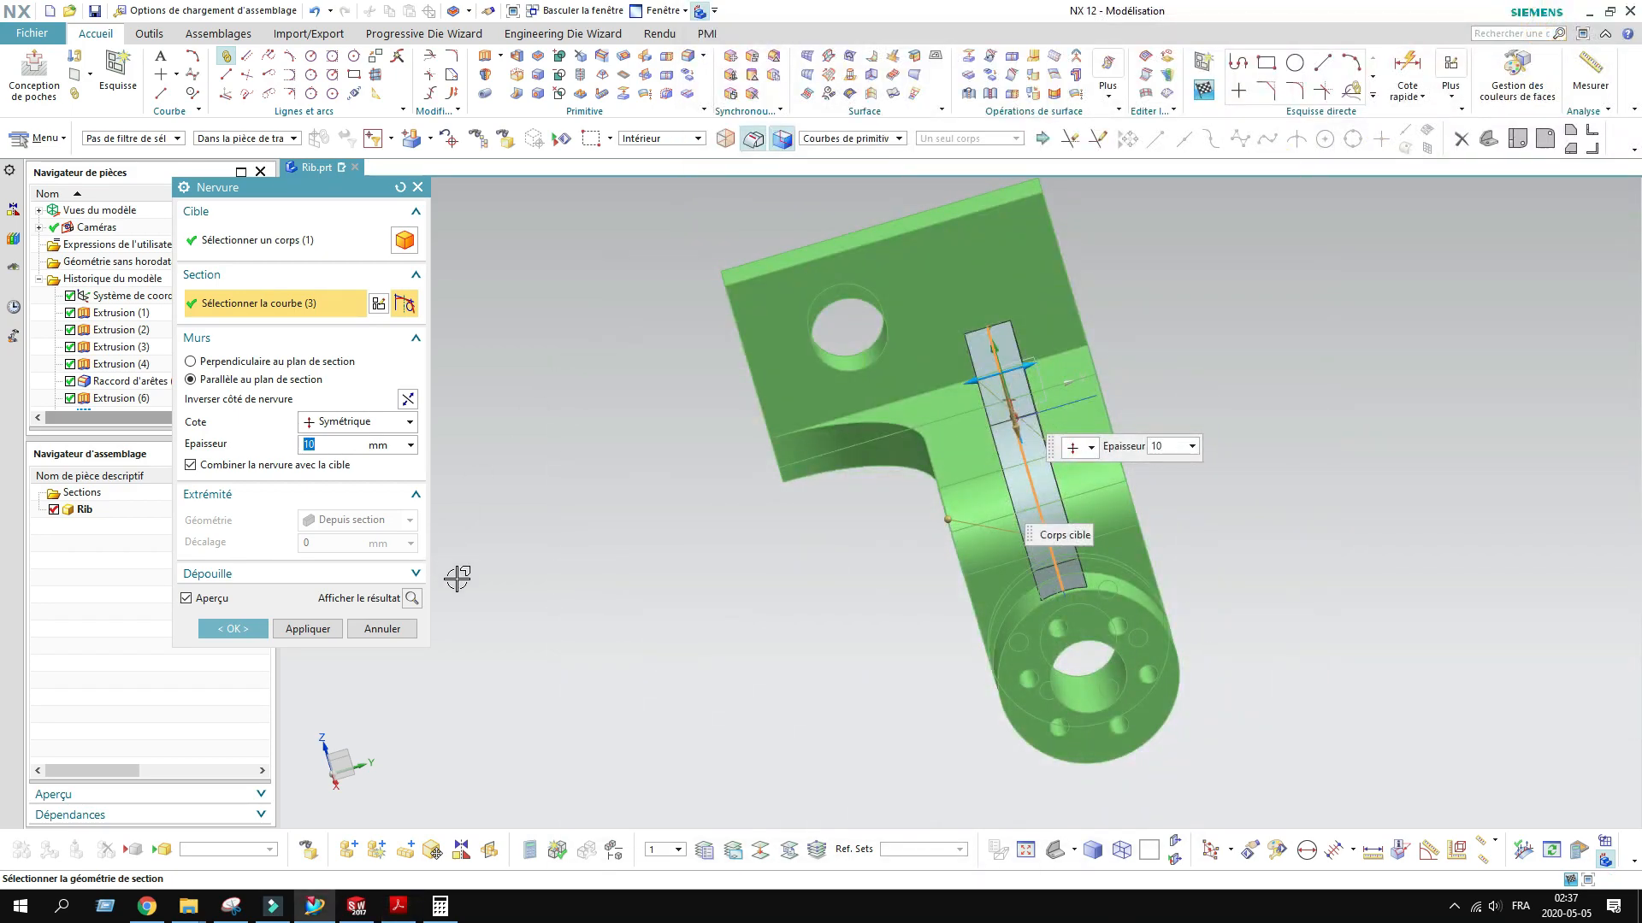
pyautogui.middleClick(620, 611)
pyautogui.moveTo(631, 559); pyautogui.dragTo(689, 553, button='middle')
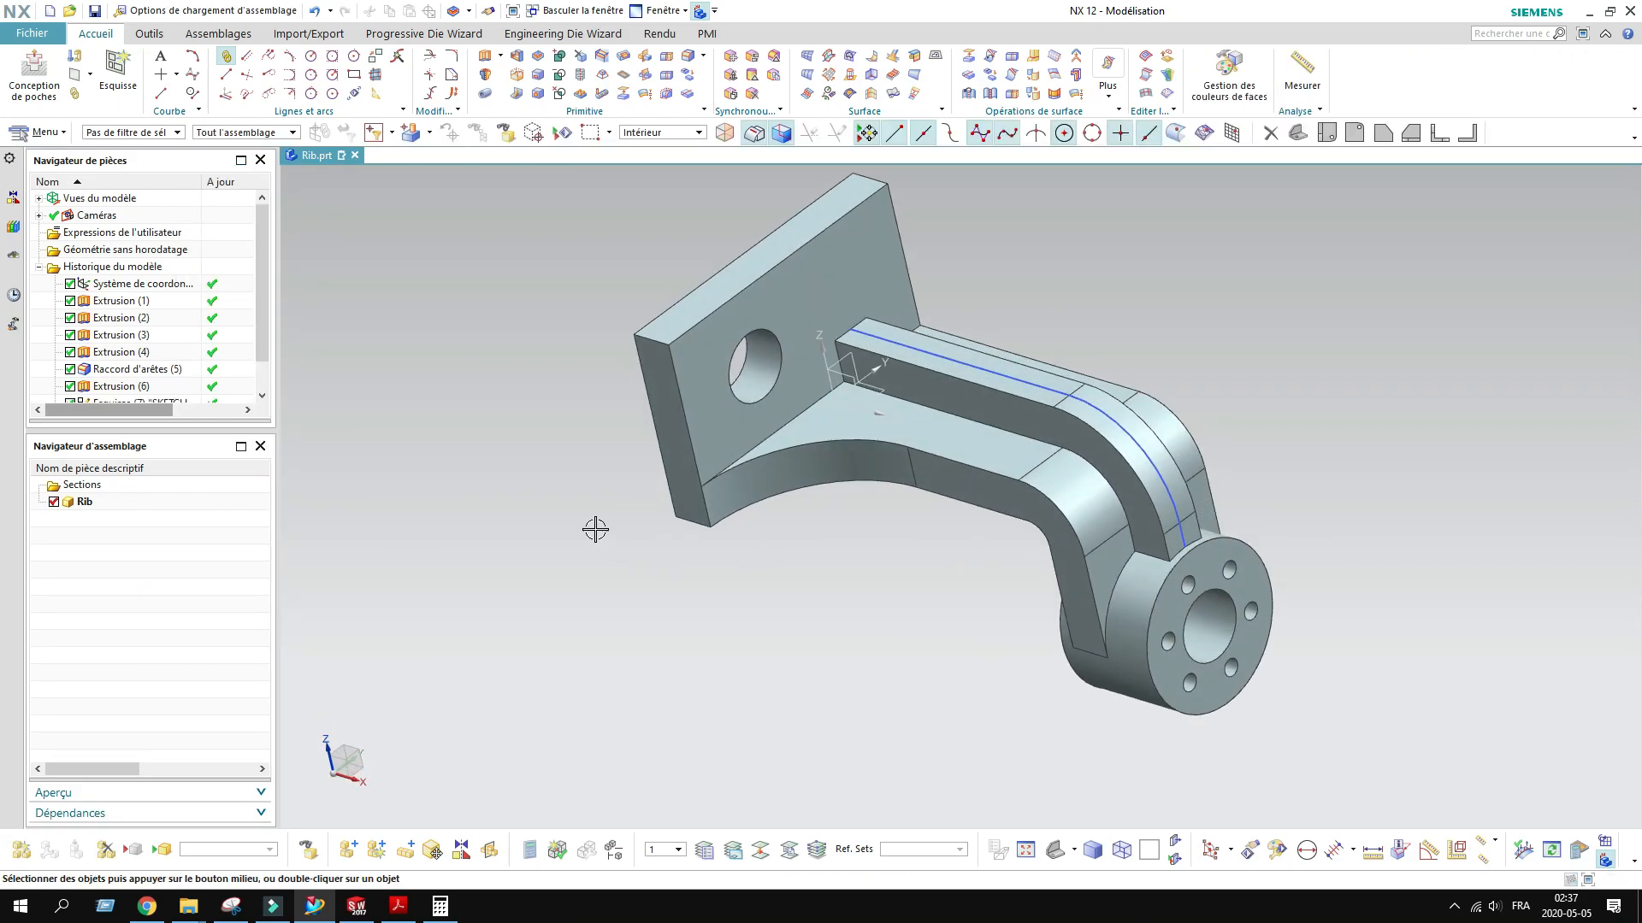
# Step: Suppress the rib sketch and undo the suppression
pyautogui.scroll(-2, 167, 377)
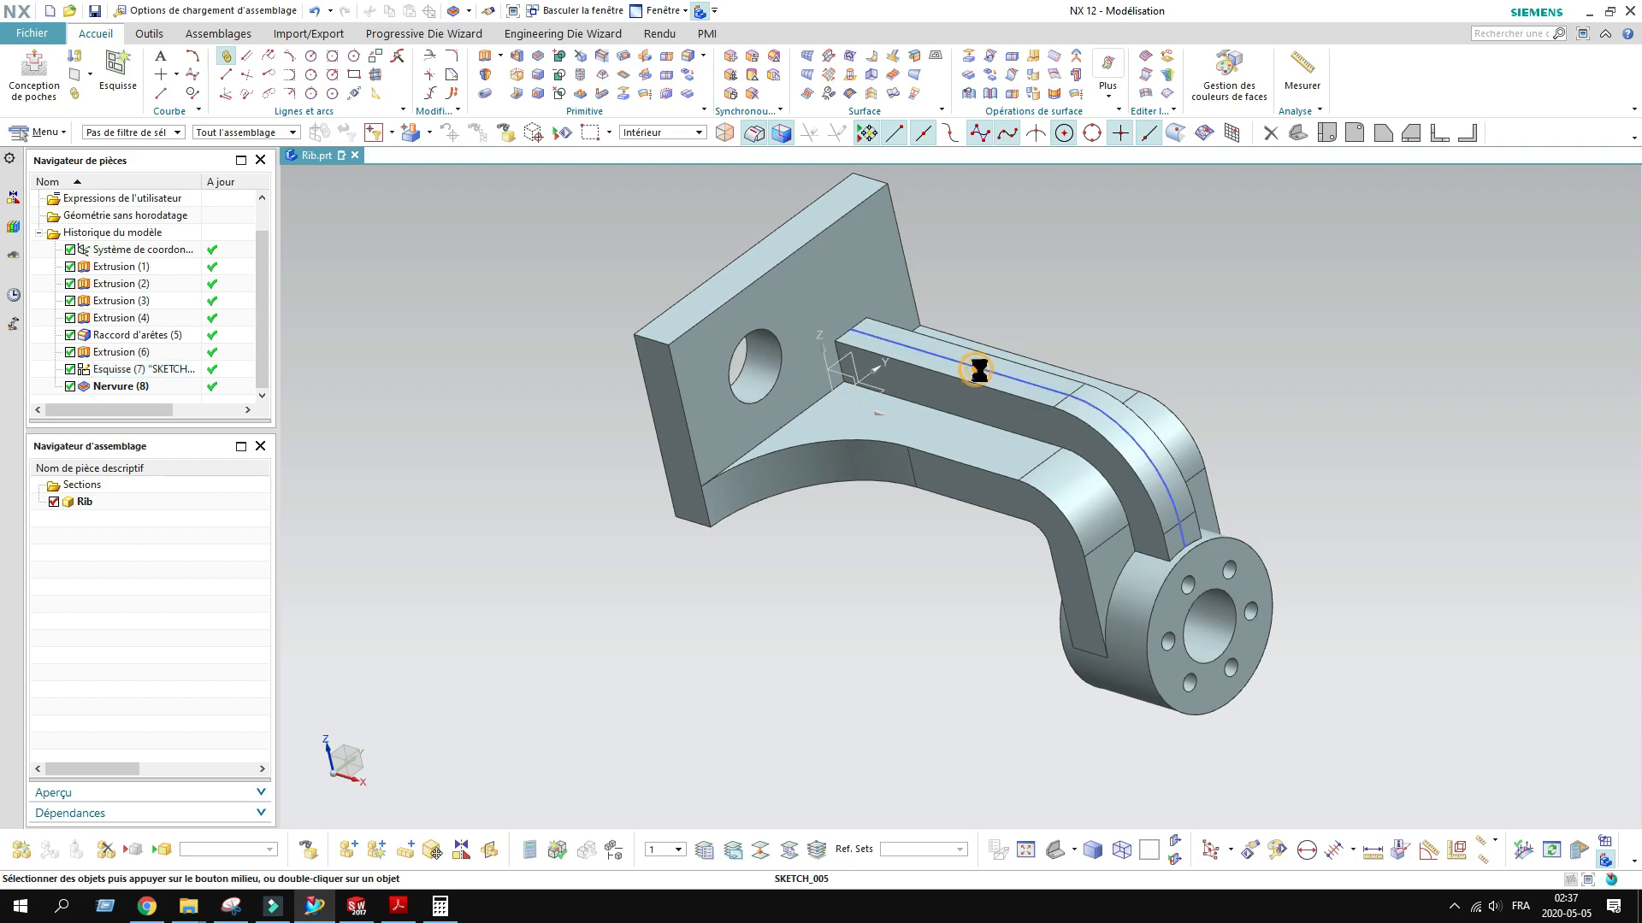
pyautogui.click(982, 366)
pyautogui.click(1095, 344)
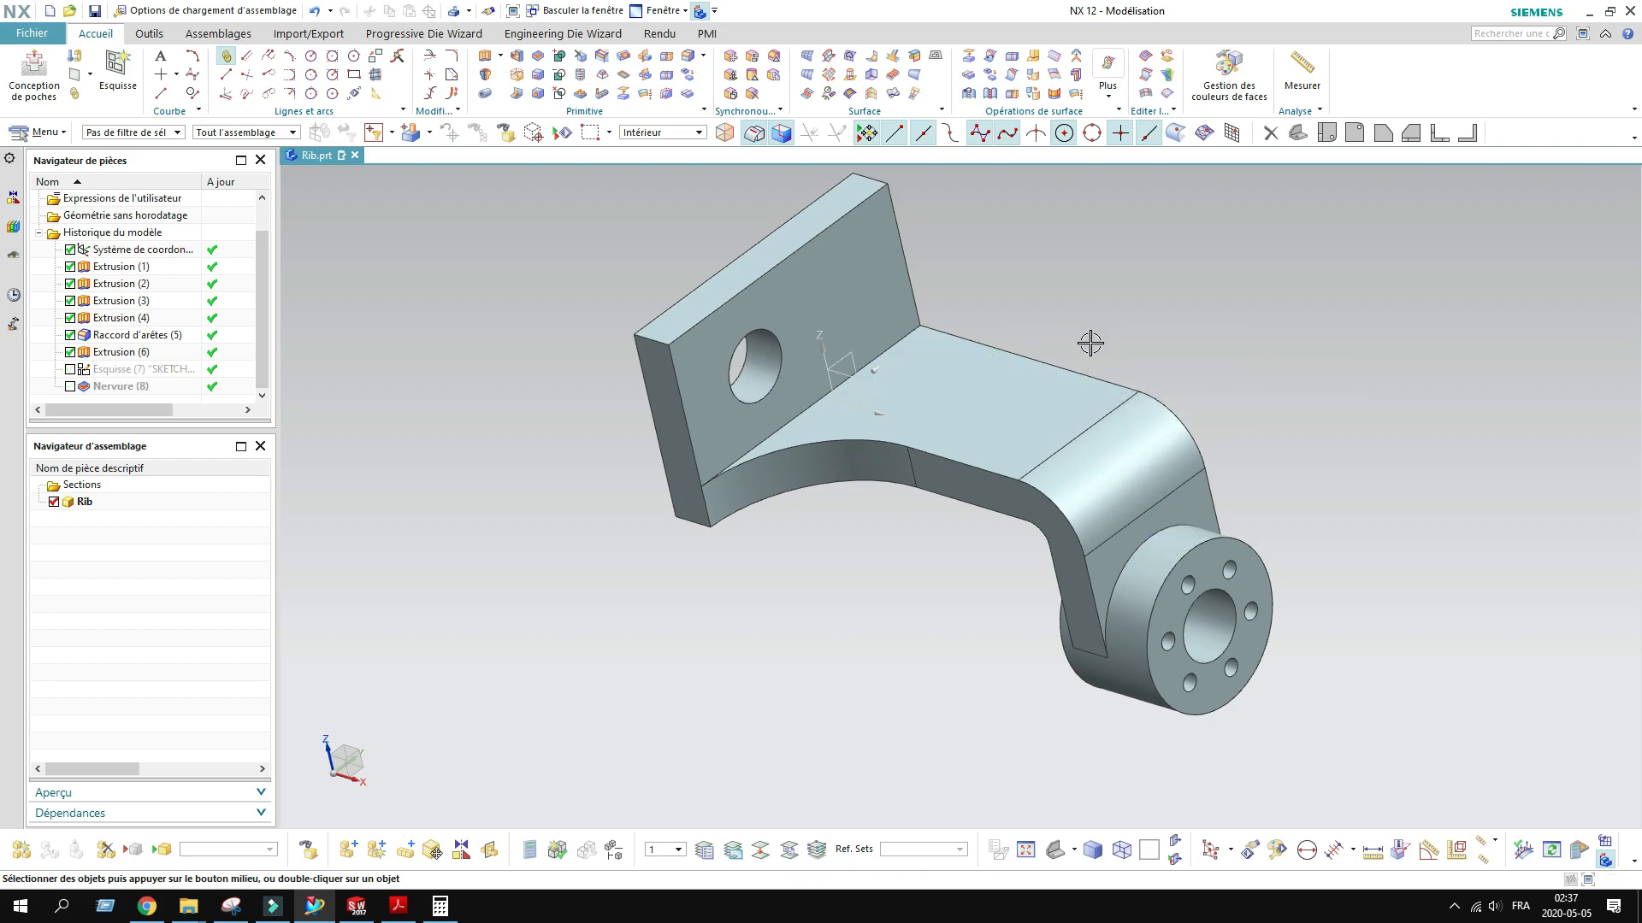
pyautogui.click(316, 11)
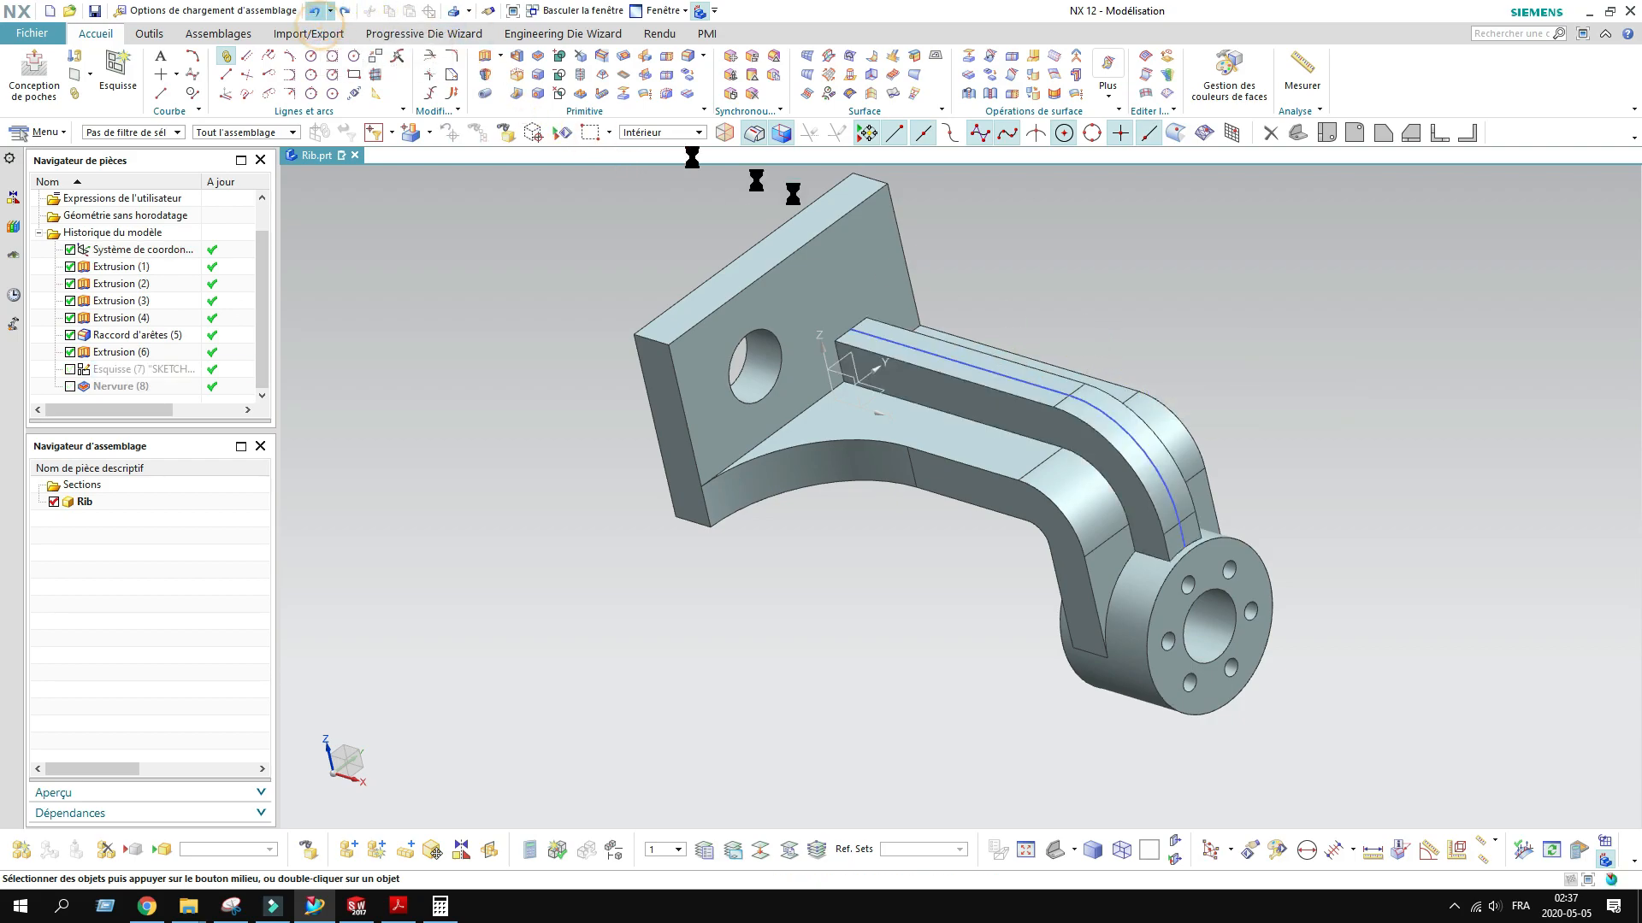
# Step: Hide the rib sketch and round the inner edge between the rib and the plate with a 20 mm circular edge blend
pyautogui.click(938, 353)
pyautogui.click(1052, 331)
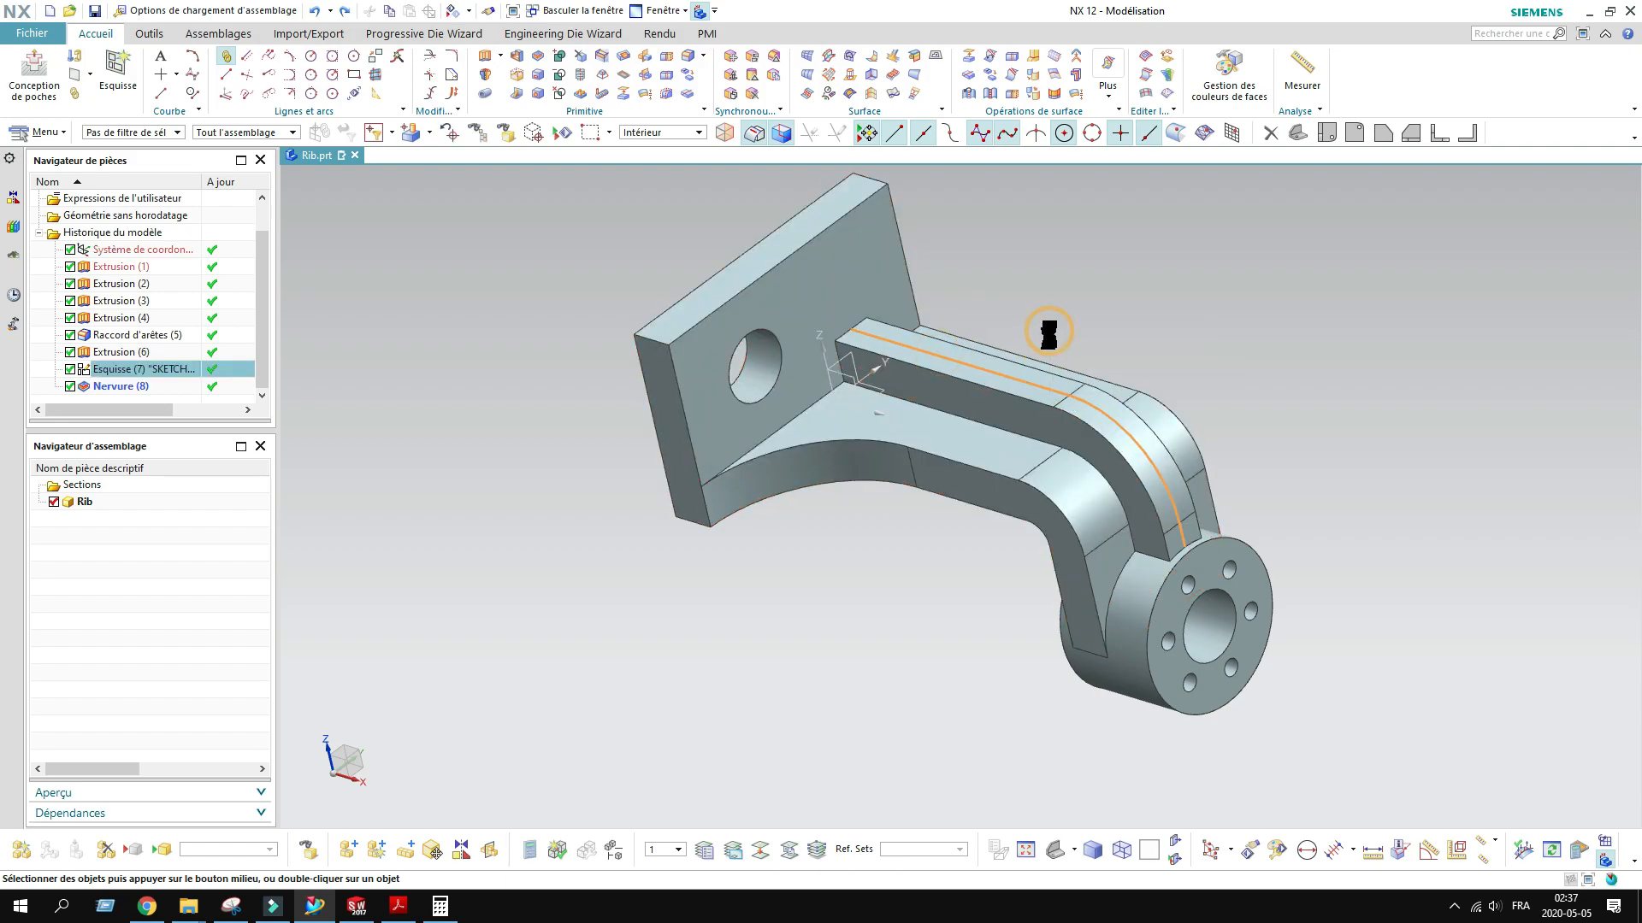
pyautogui.click(686, 58)
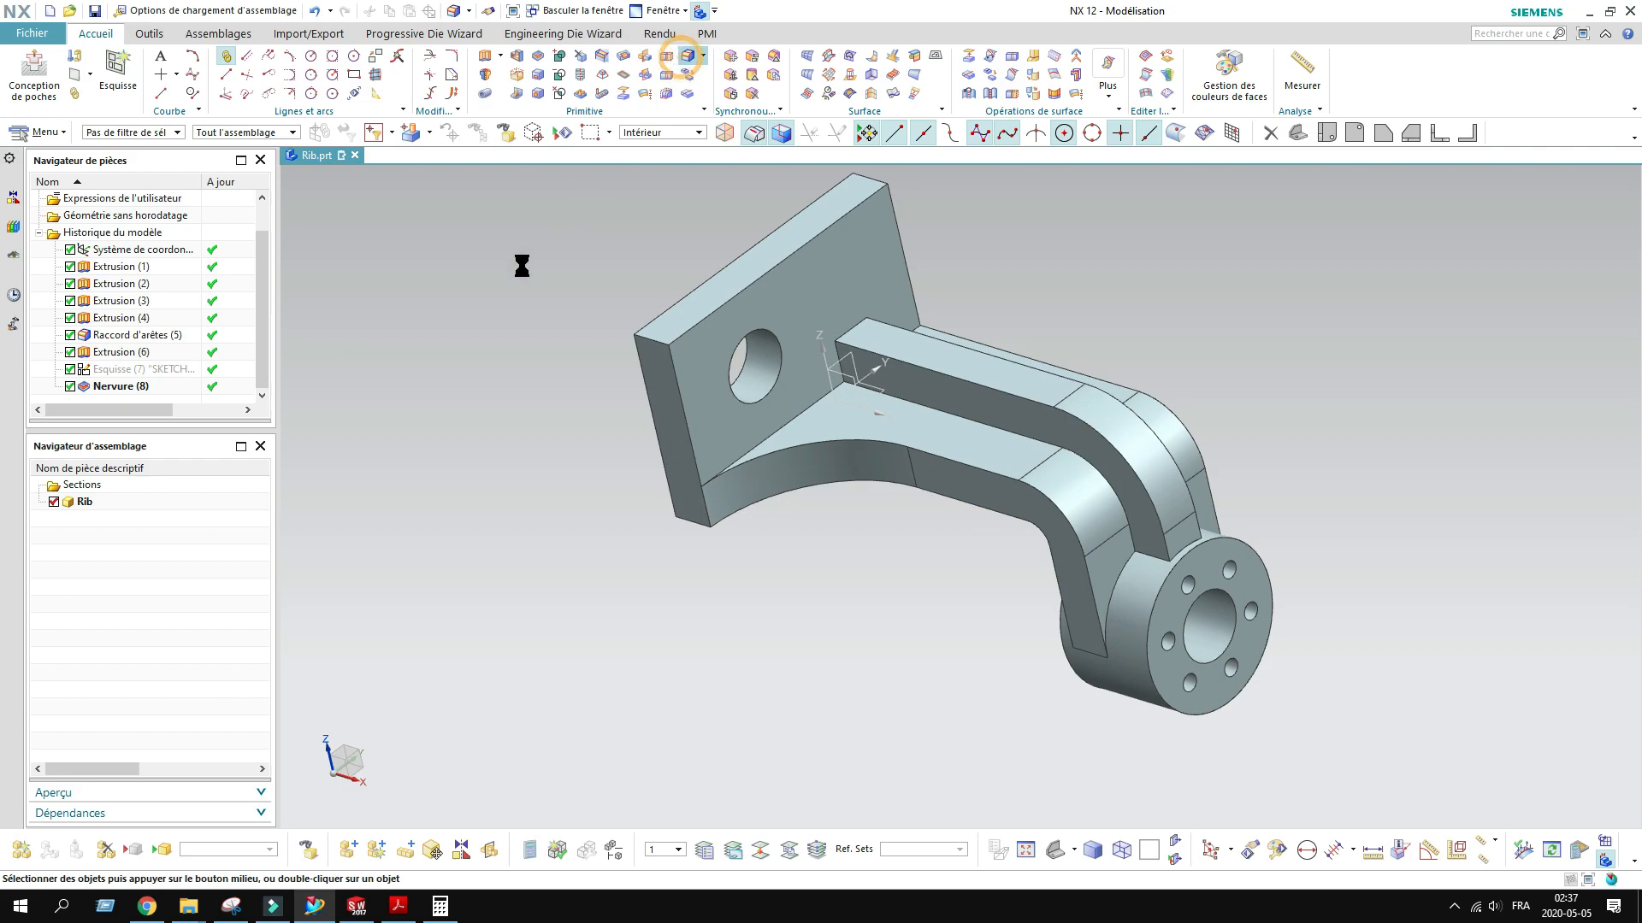
pyautogui.click(855, 336)
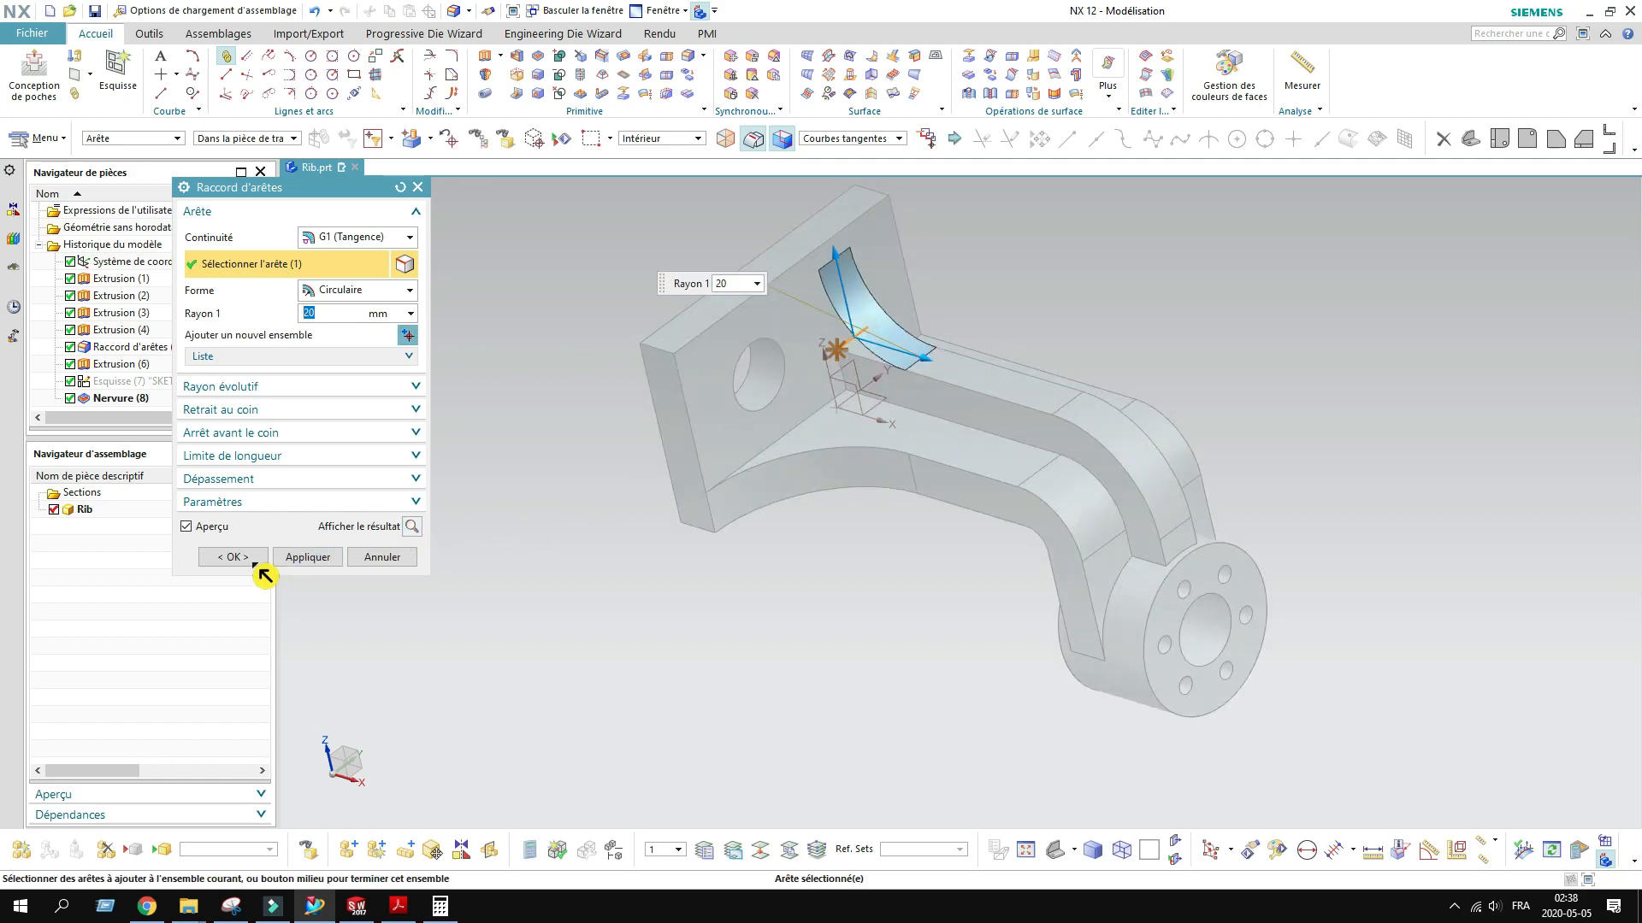
pyautogui.click(242, 557)
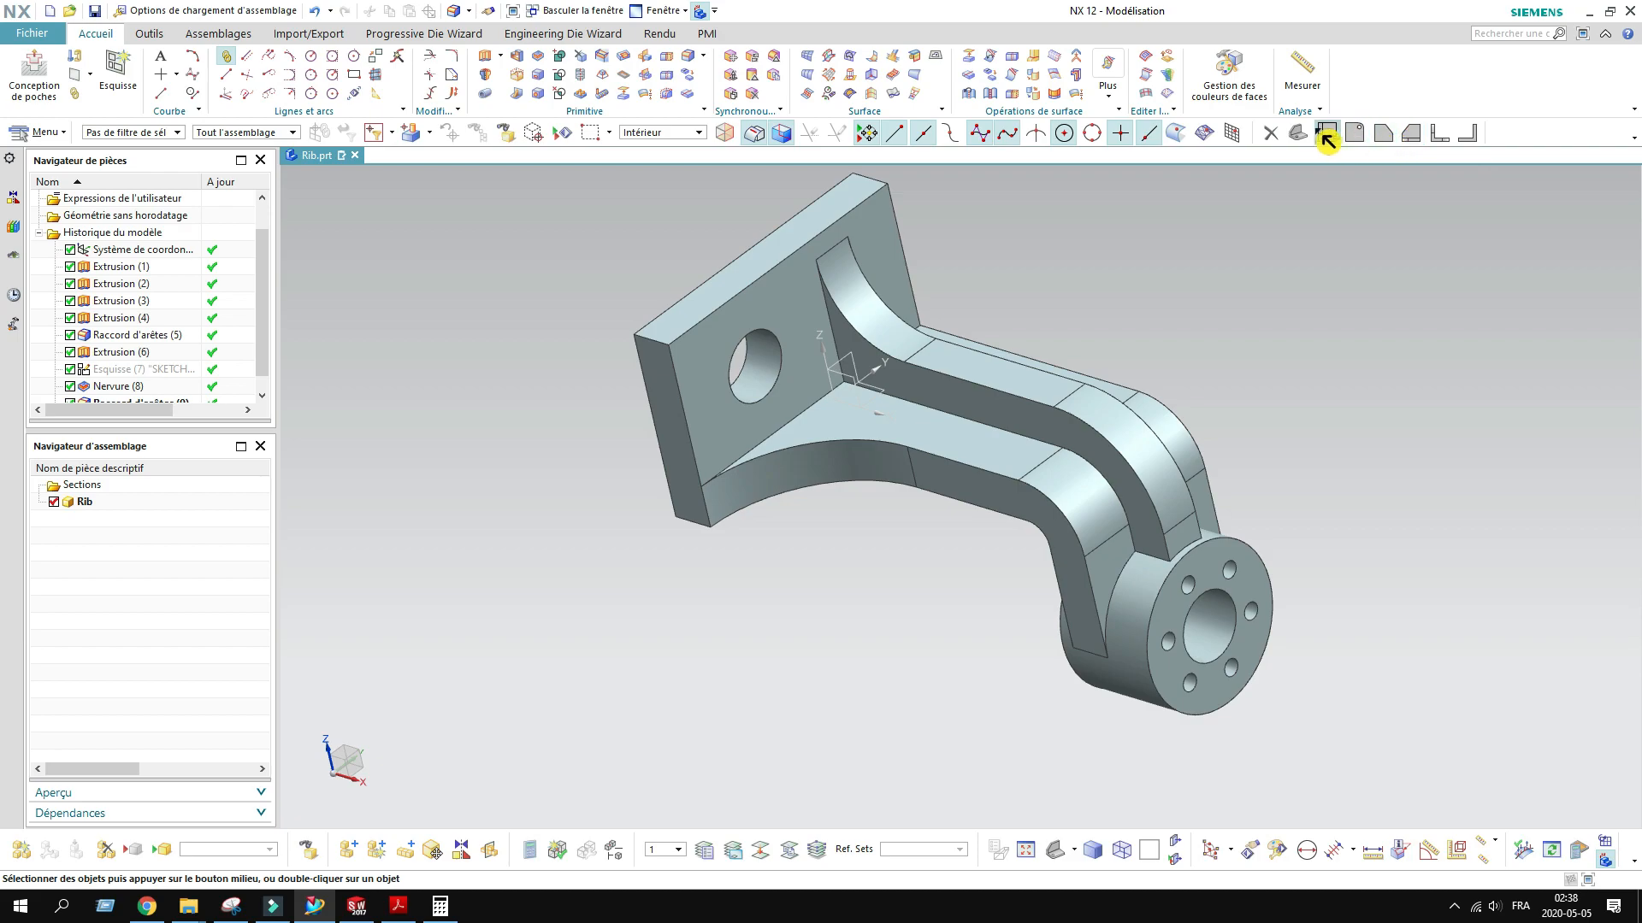
# Step: Color all faces of the bracket body Orange with the SPI OVERSTOCK AND MACHINING face color entry
pyautogui.click(1328, 134)
pyautogui.moveTo(963, 447); pyautogui.dragTo(1030, 459, button='middle')
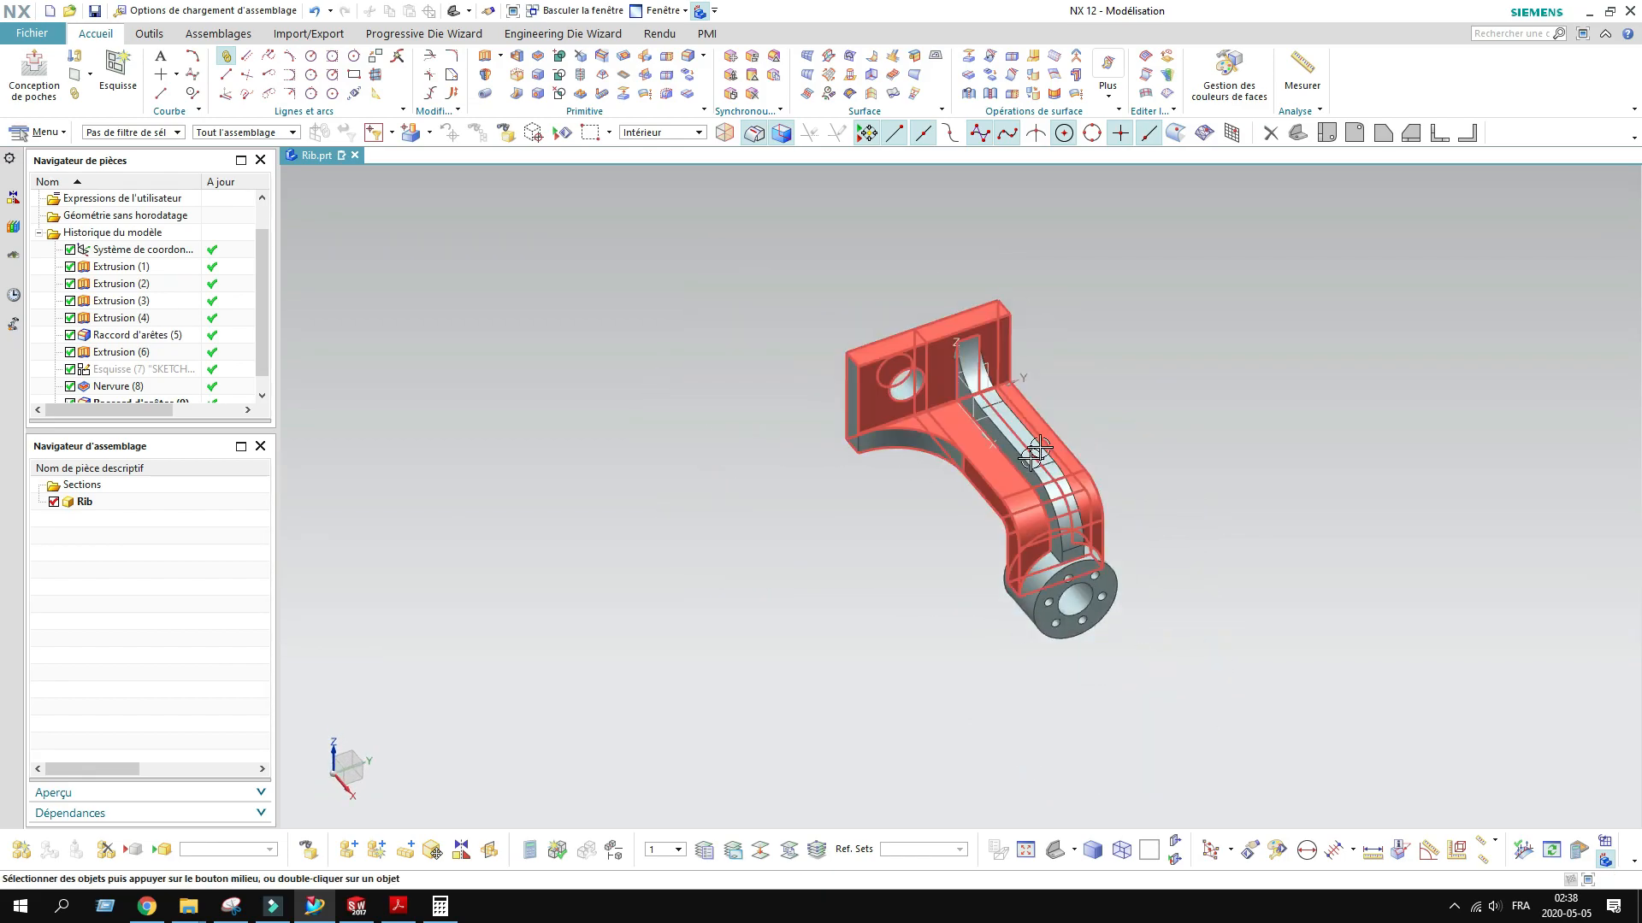
pyautogui.click(1297, 134)
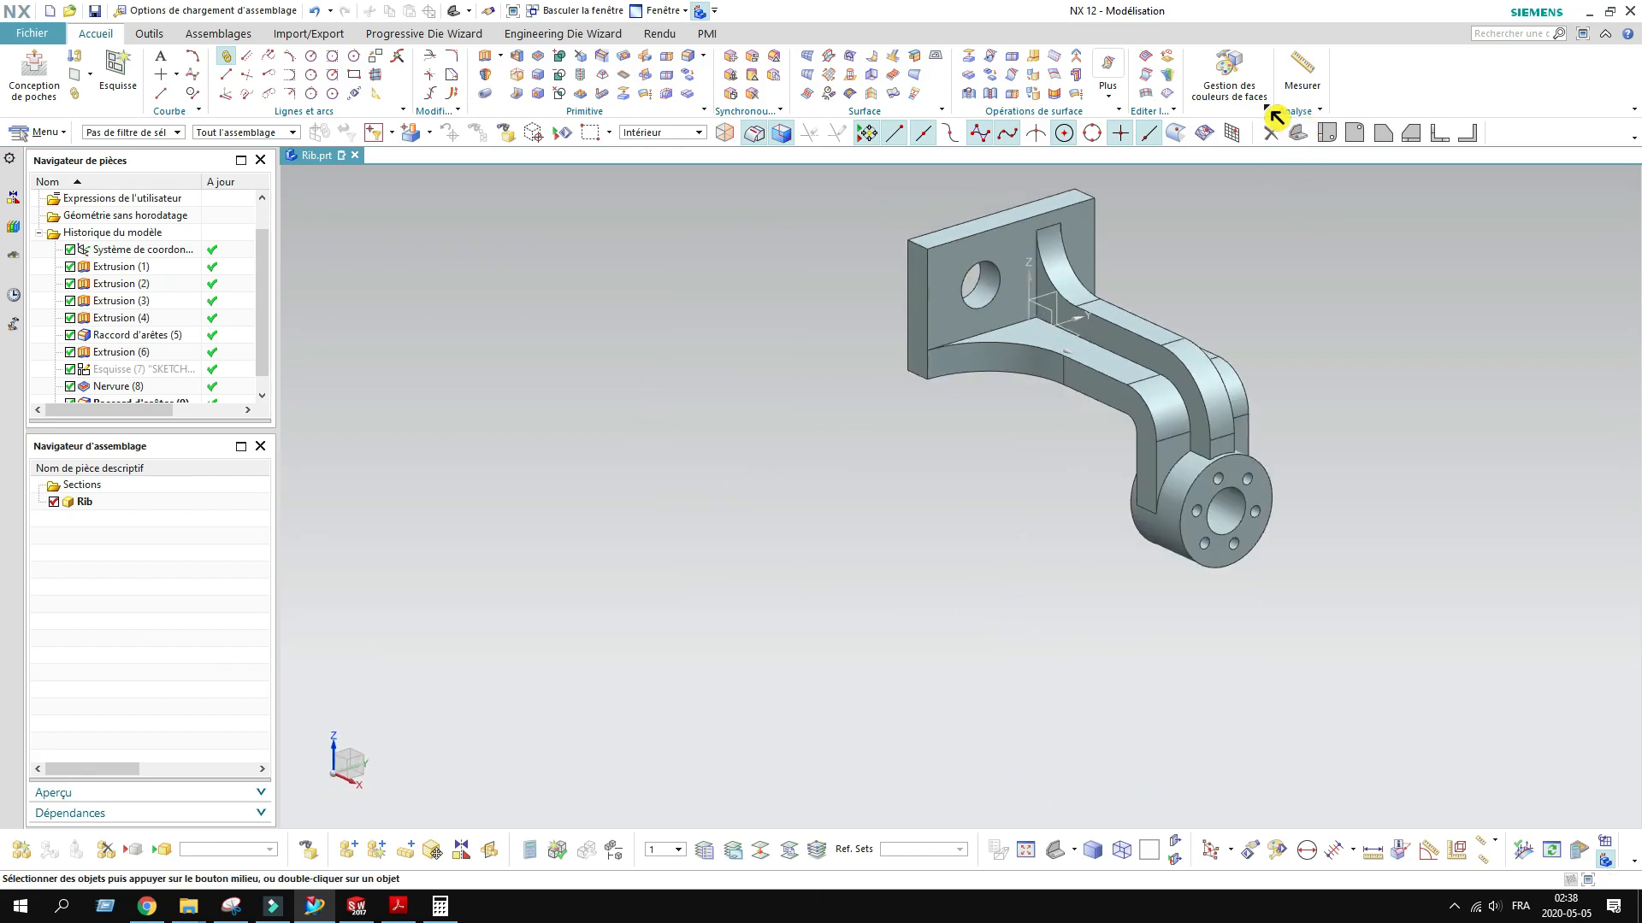
pyautogui.click(1229, 69)
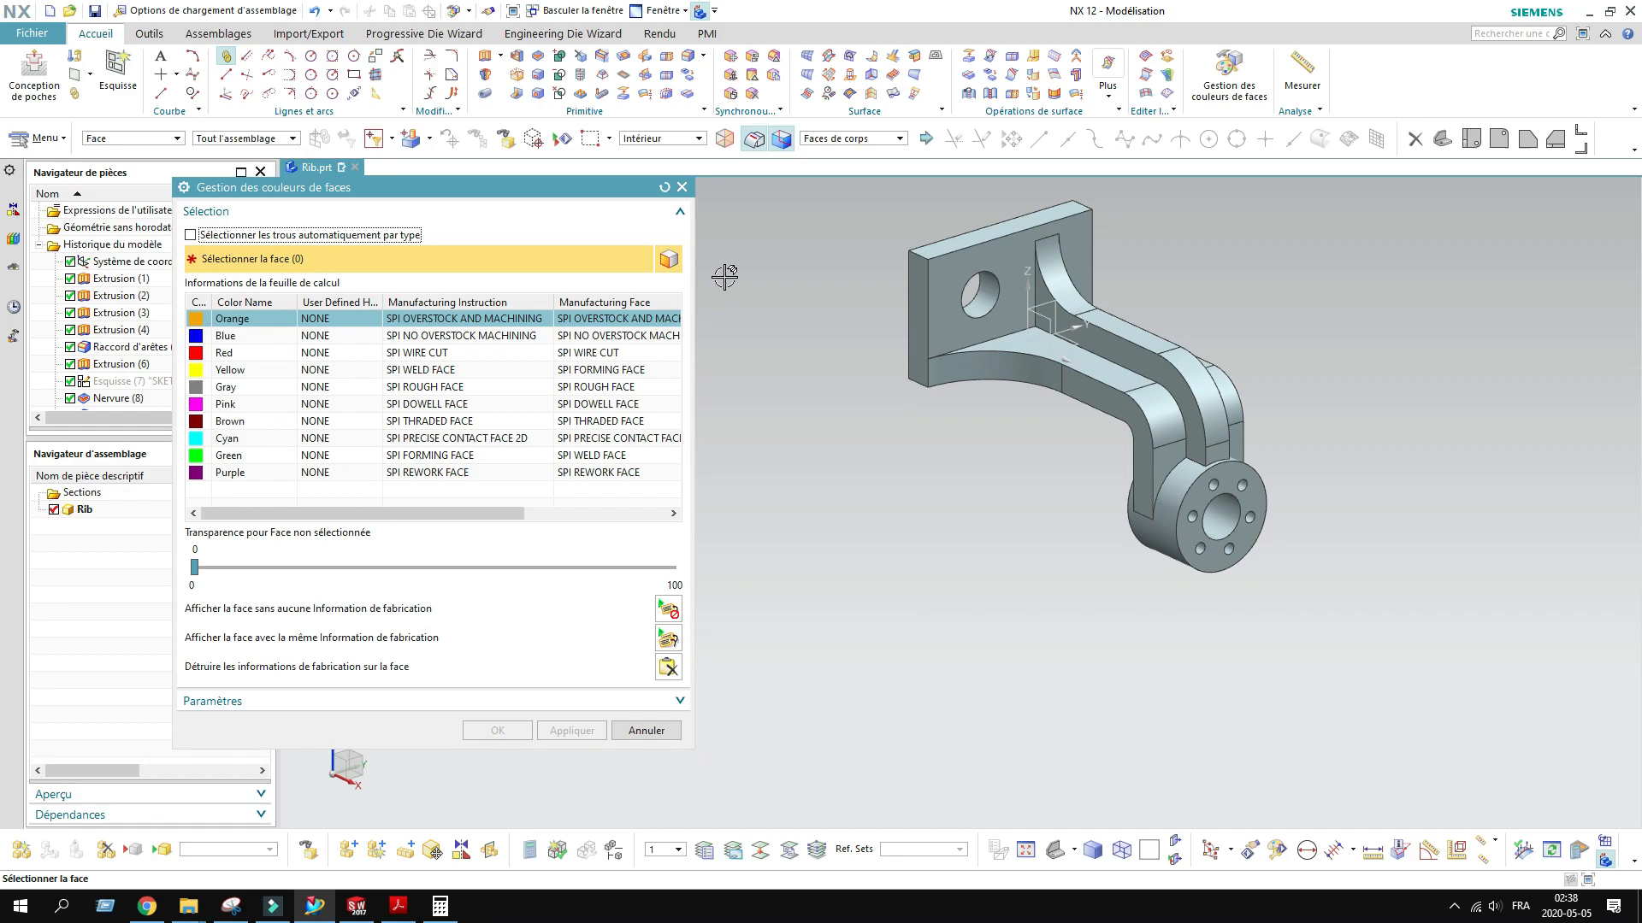
pyautogui.click(919, 295)
pyautogui.click(236, 335)
pyautogui.click(229, 319)
pyautogui.click(494, 731)
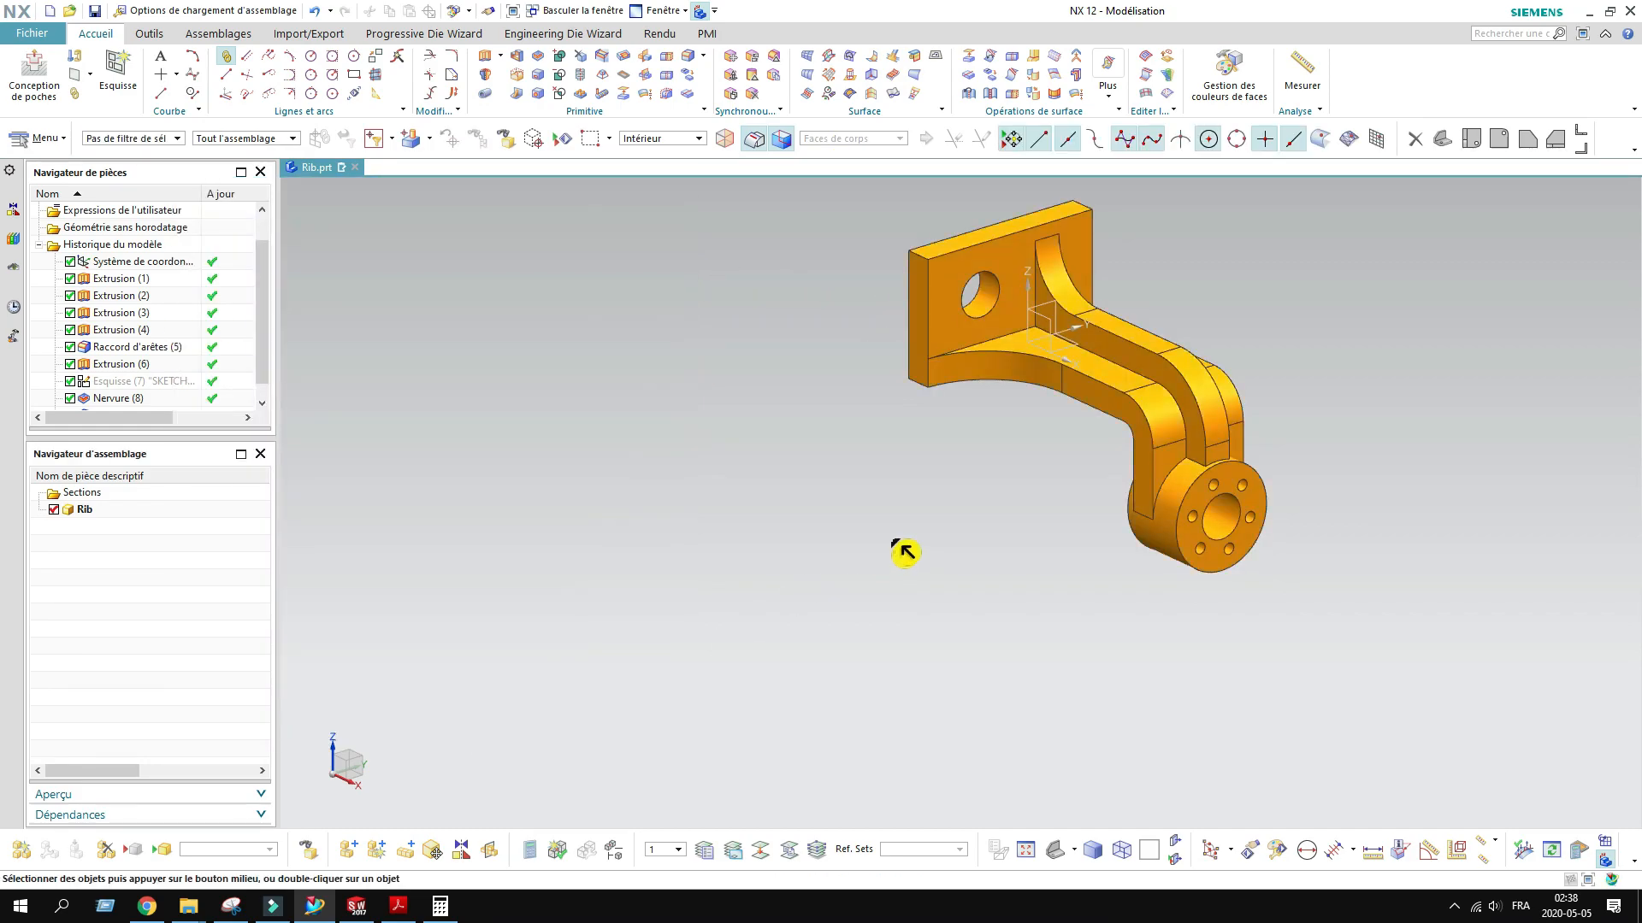
# Step: Hide the datum coordinate system and save the Rib part
pyautogui.click(1052, 314)
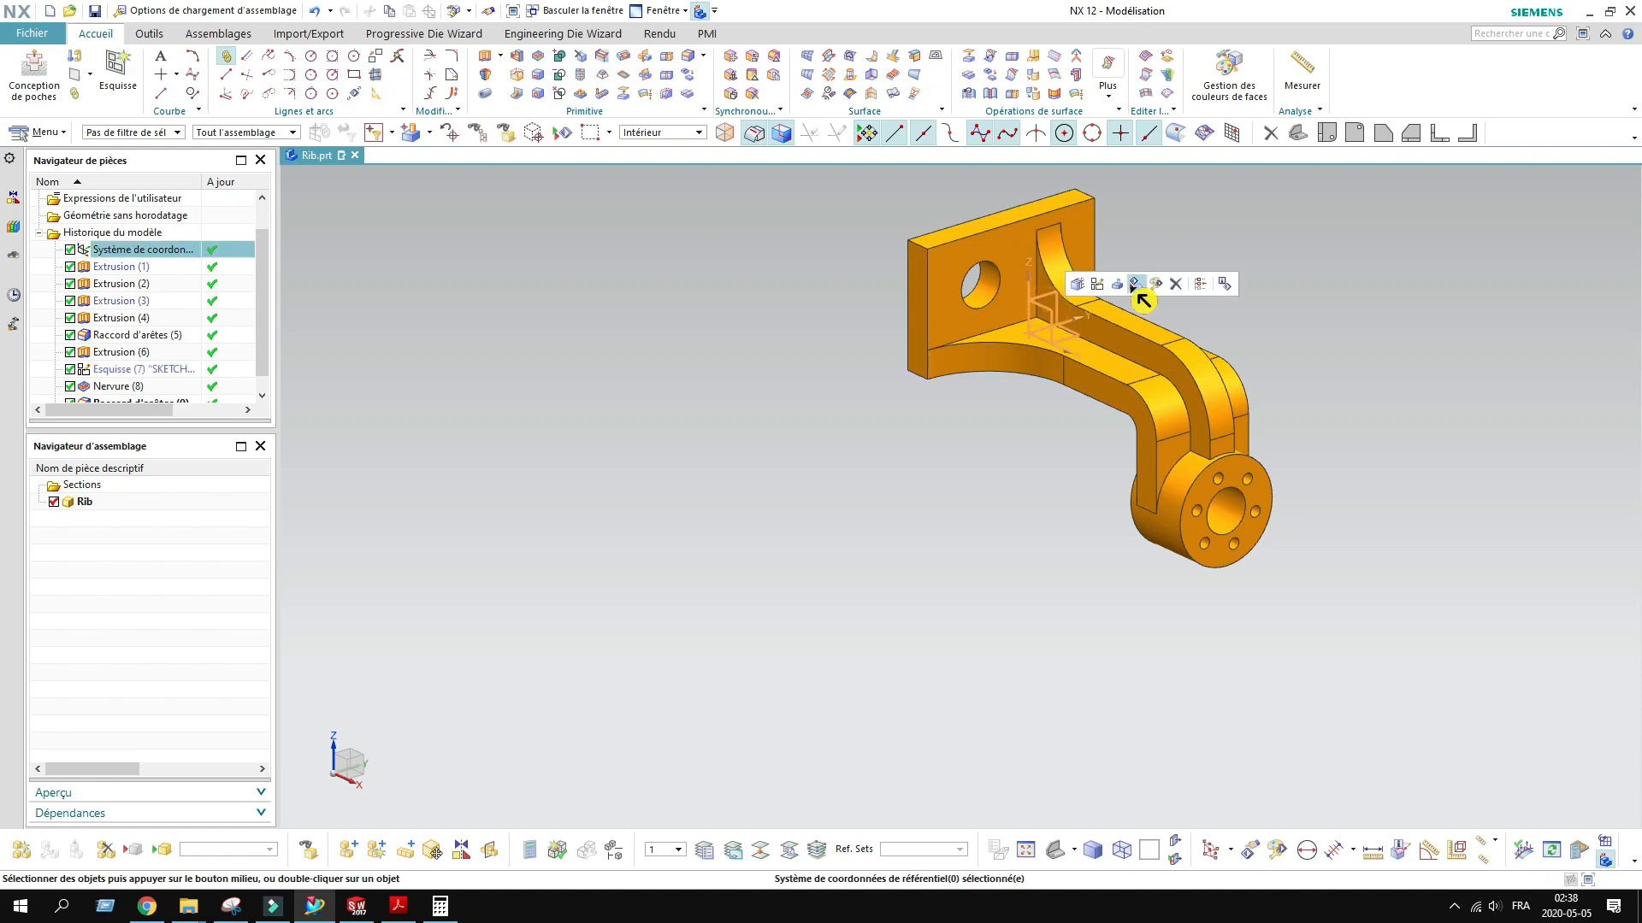
pyautogui.click(1135, 284)
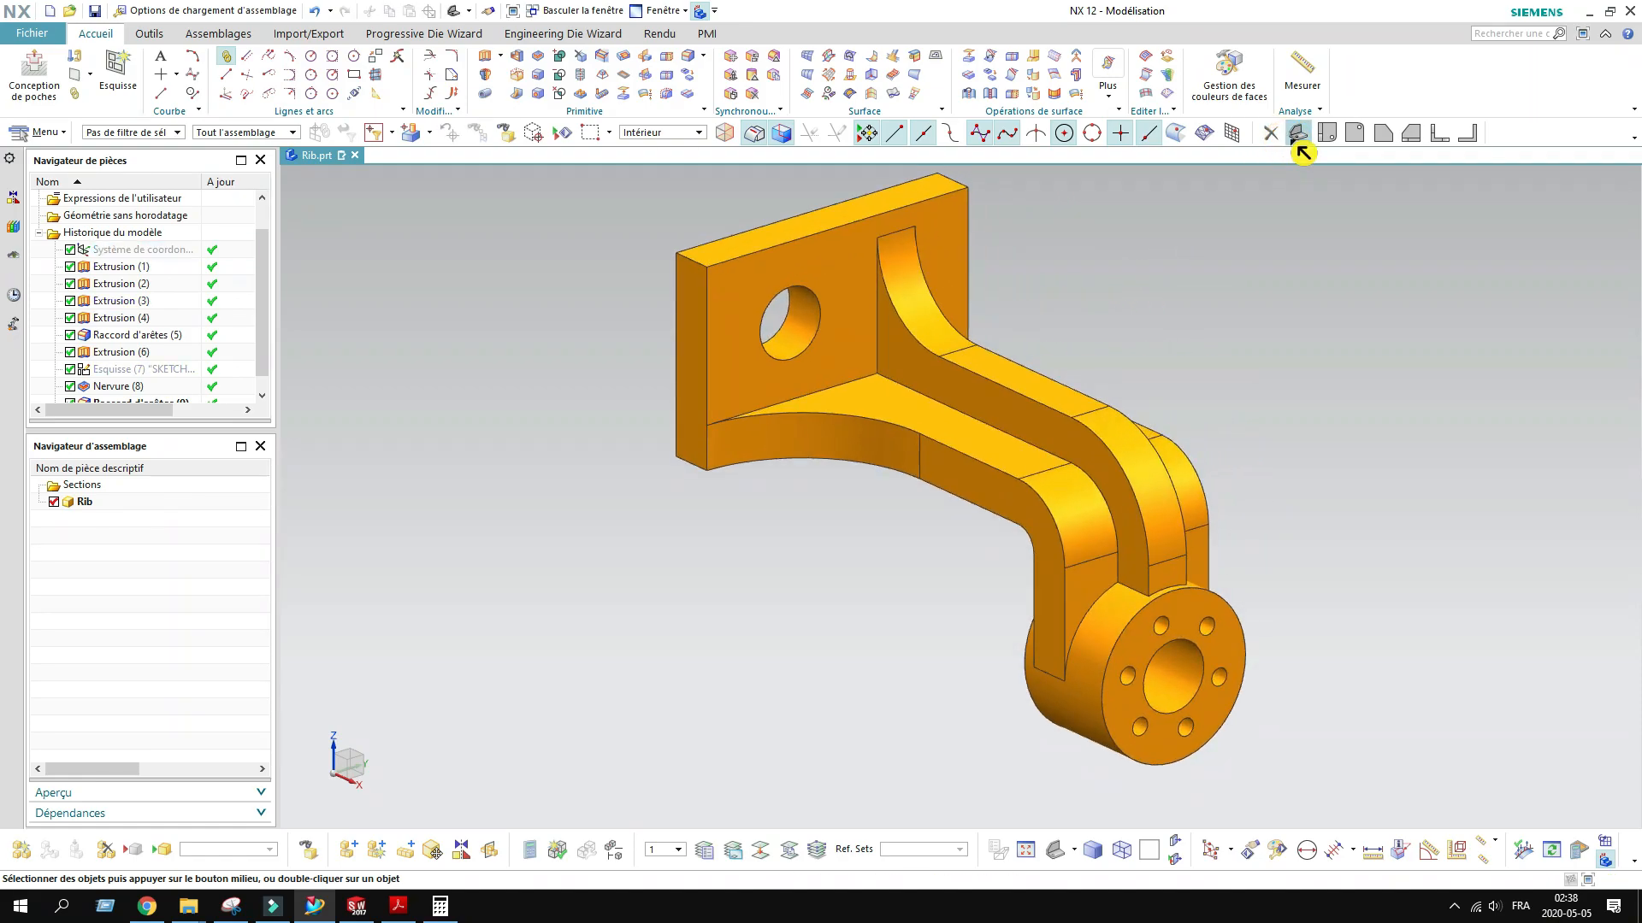
pyautogui.click(96, 13)
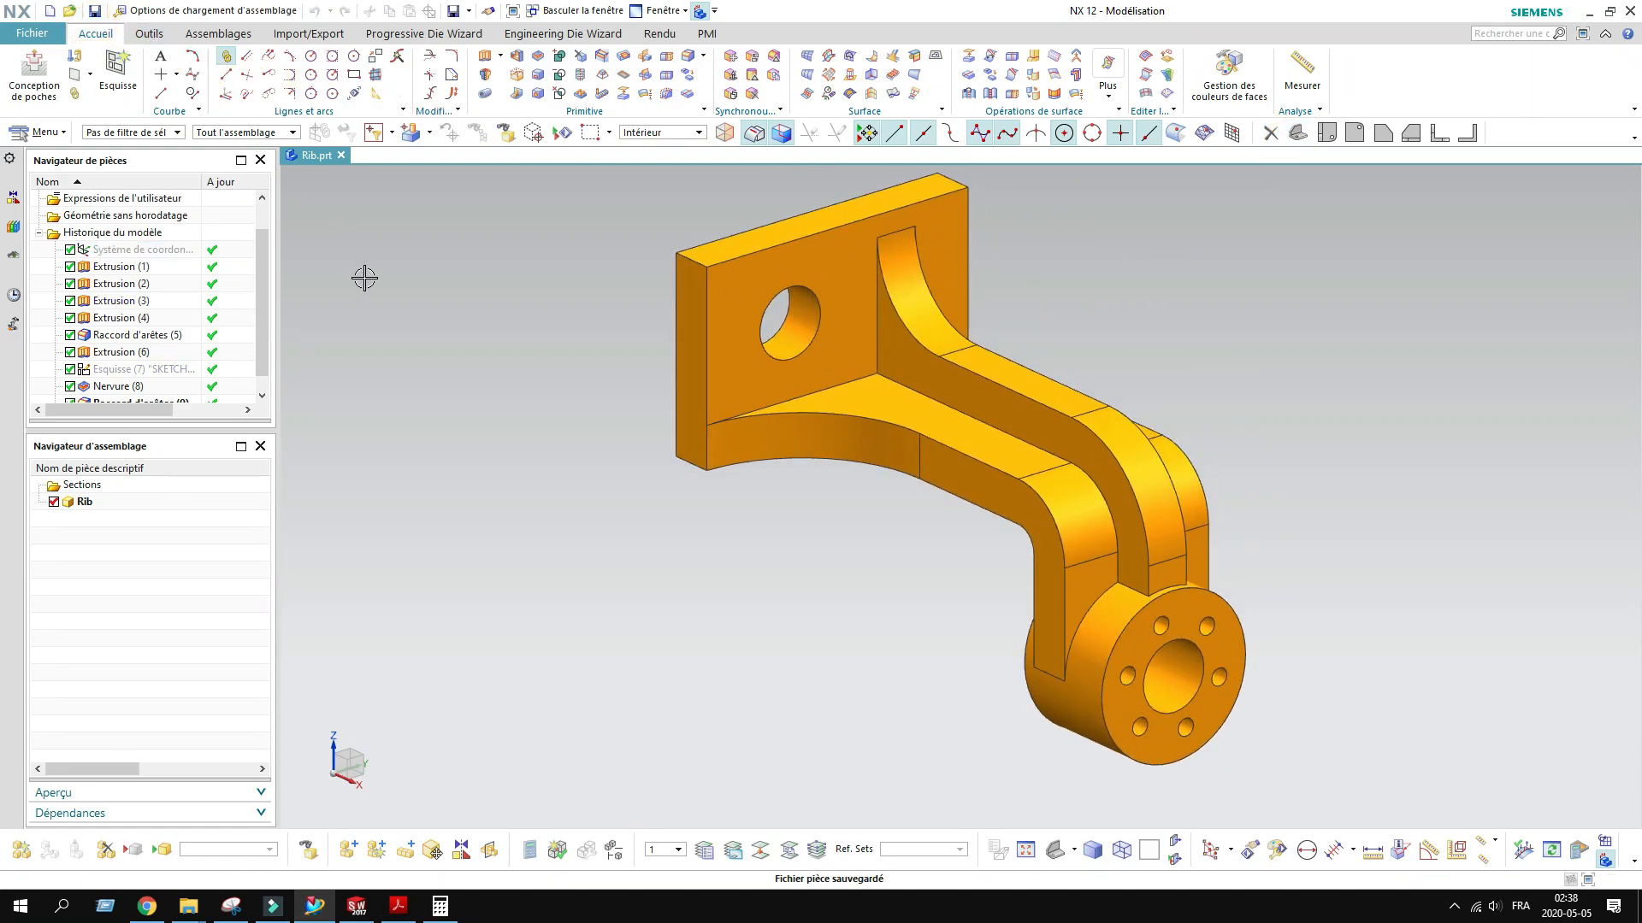